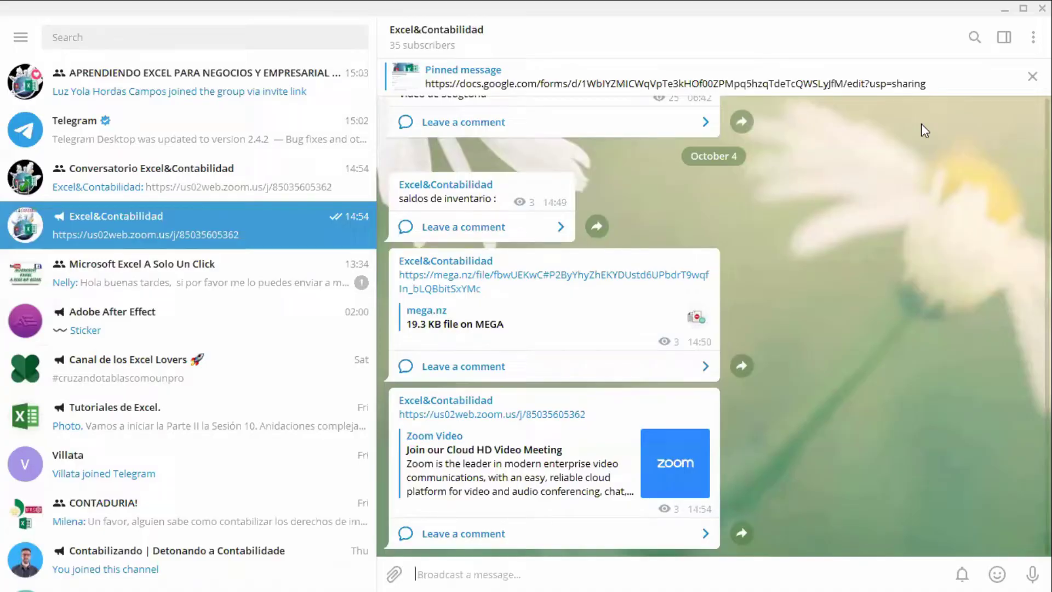
Browse to the EJEMPLOS folder inside curso excel and locate the SALDOS DE INVENTARIO workbook
key("super+d")
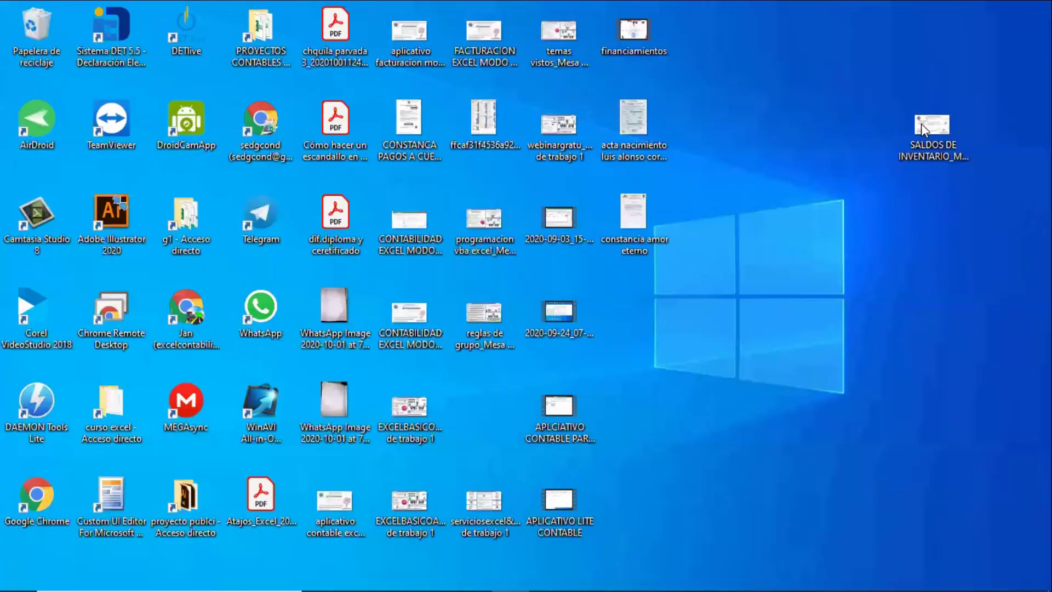
double_click(113, 425)
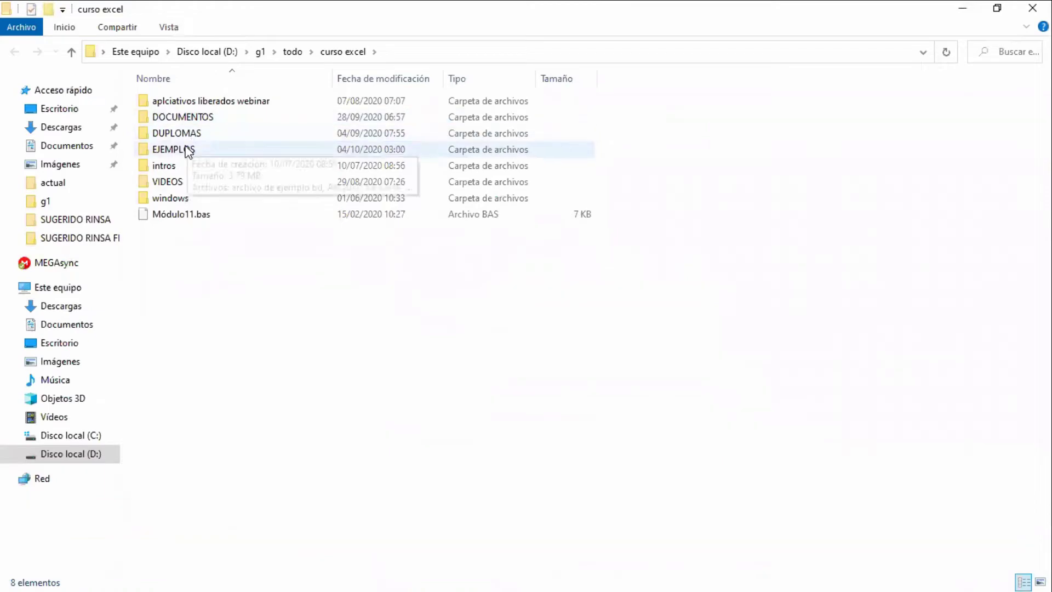
double_click(187, 149)
left_click(197, 310)
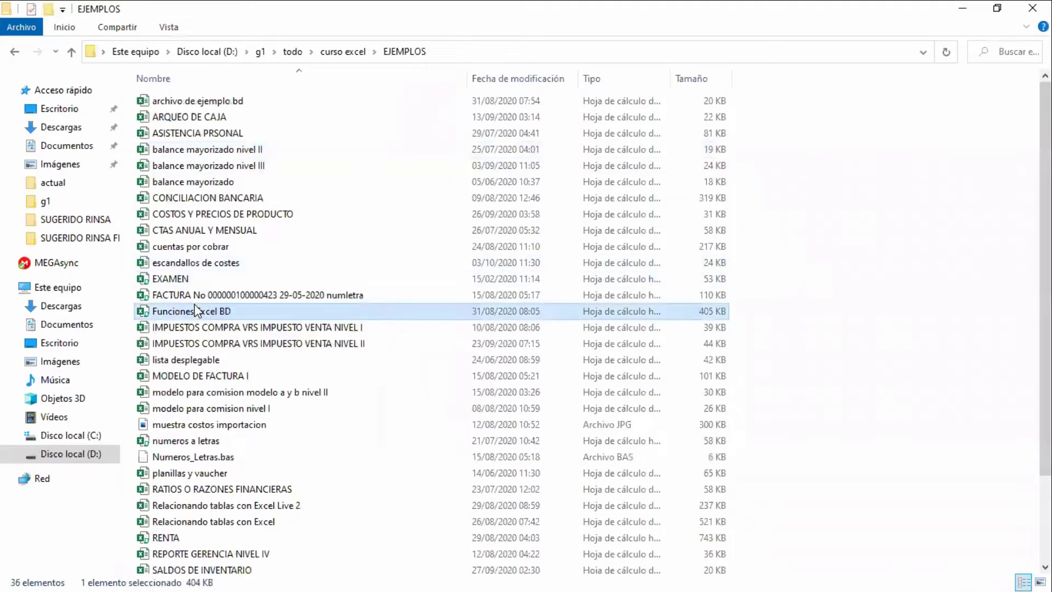
scroll(198, 311, "down", 2)
key("s")
Switch to Telegram and download SALDOS DE INVENTARIO.xlsx from the MEGA link in the Excel&Contabilidad channel
key("alt+Tab")
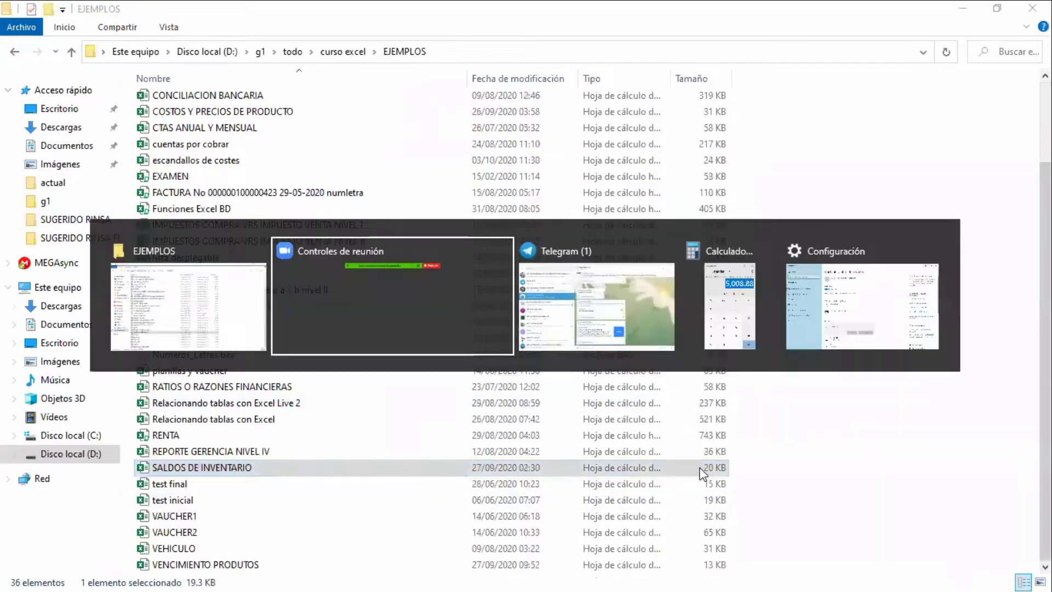
left_click(579, 319)
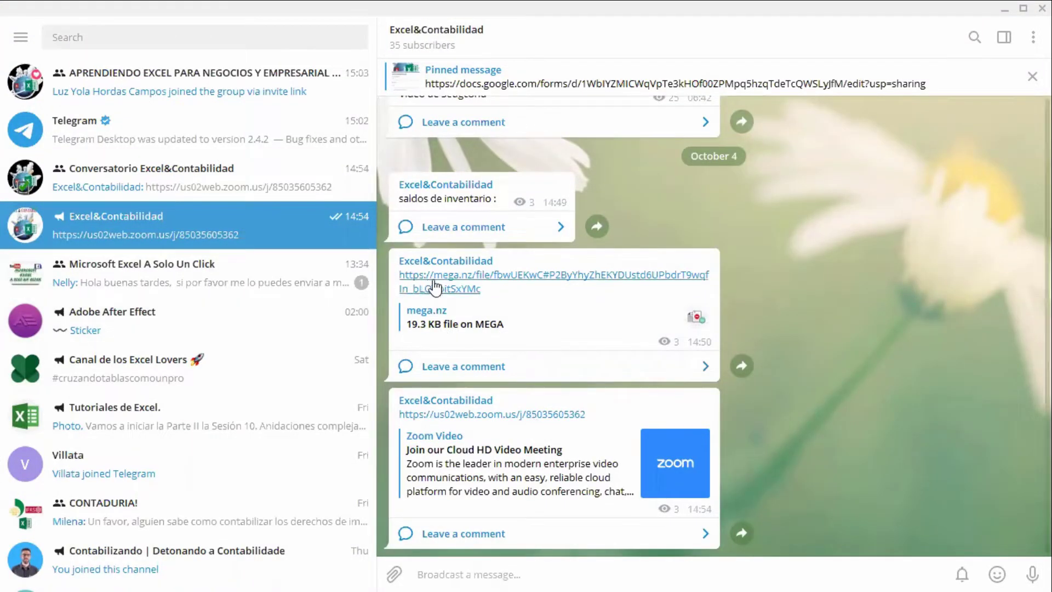
left_click(474, 282)
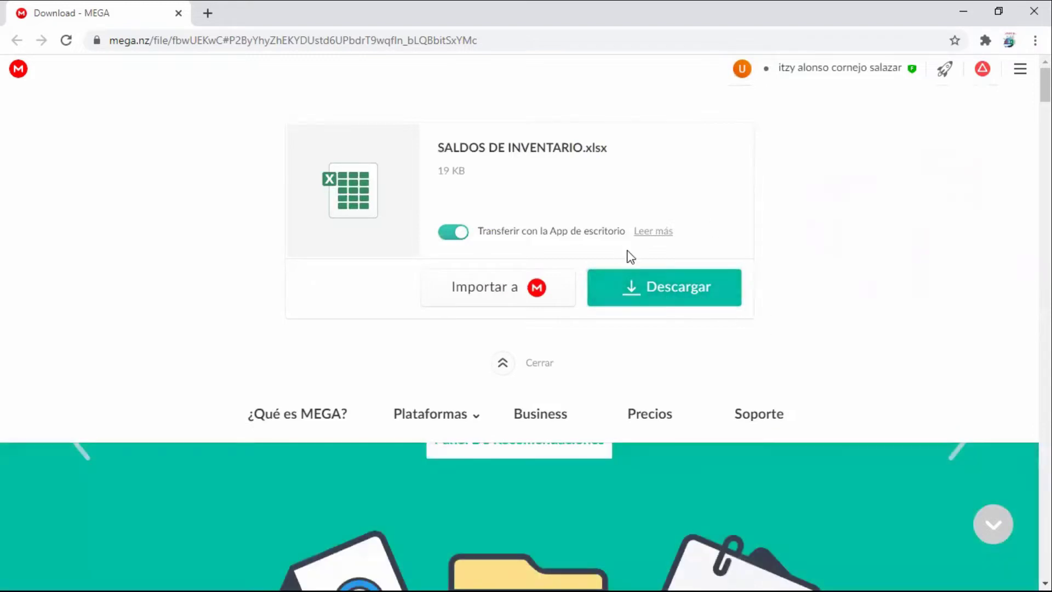
left_click(703, 295)
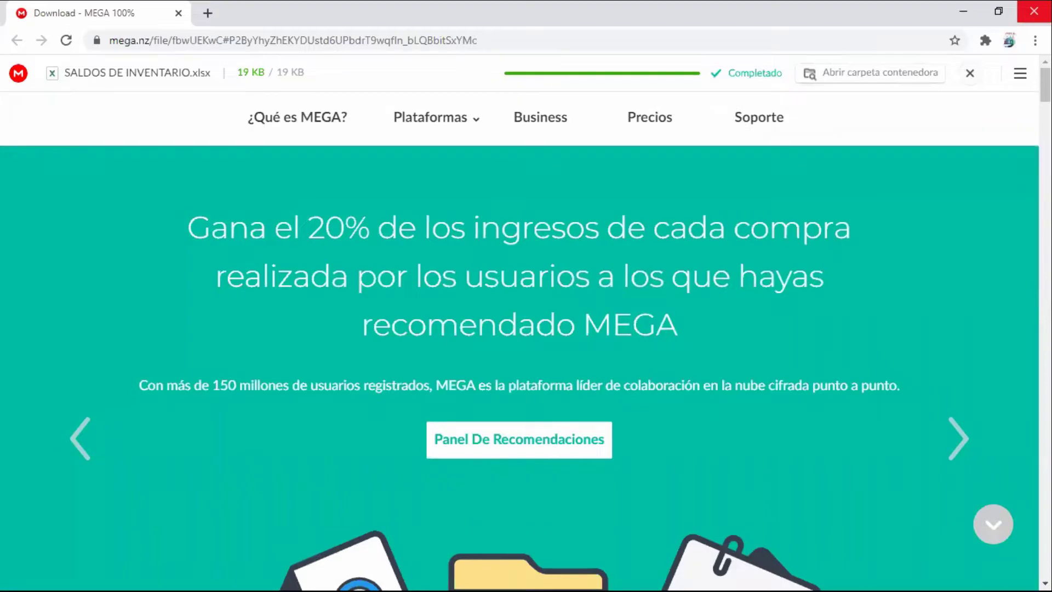
Close the MEGA download page and open the downloaded SALDOS DE INVENTARIO workbook in Excel
left_click(1034, 11)
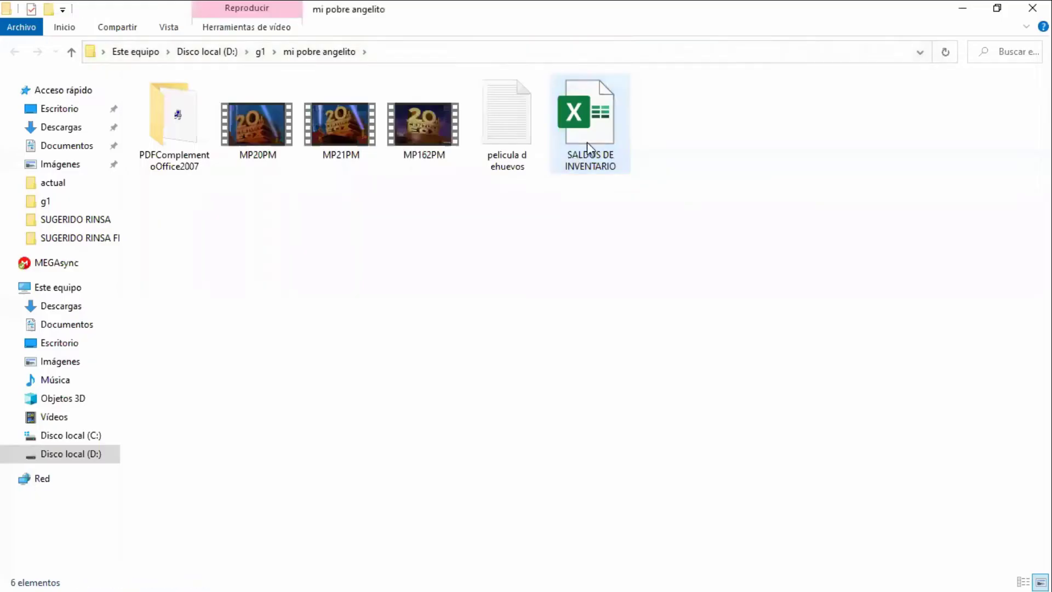
left_click(591, 135)
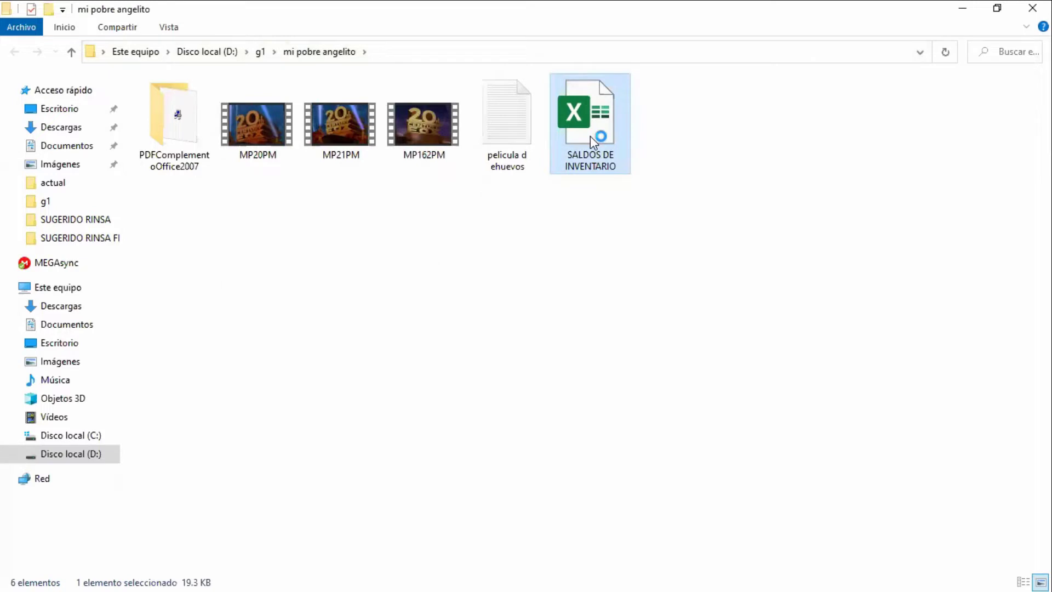
double_click(590, 136)
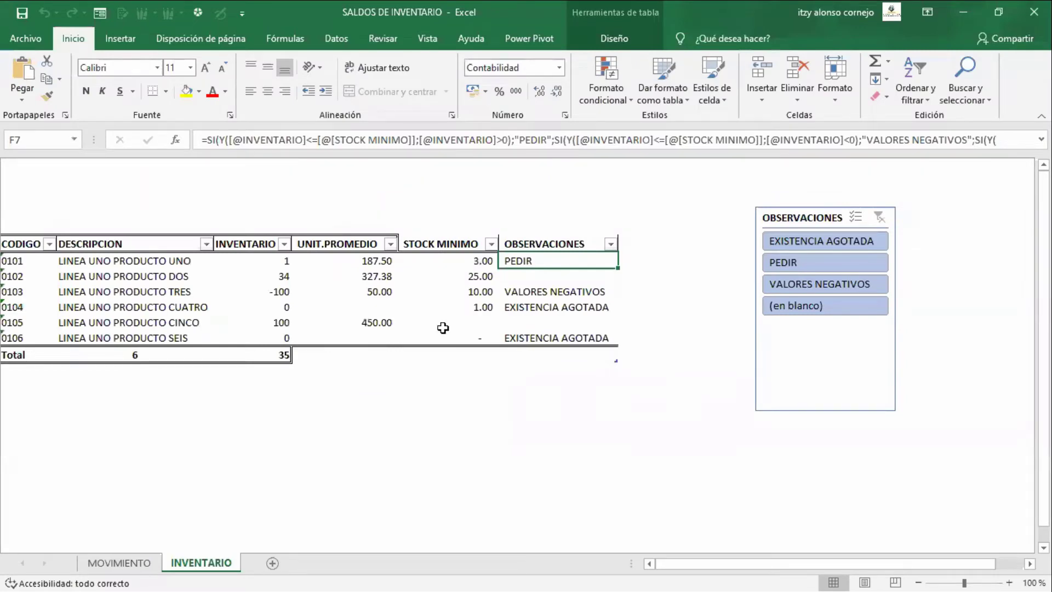
On the MOVIMIENTO sheet, examine the ESTADO options in D2 and the PRODUCTO formula in C4
left_click(137, 561)
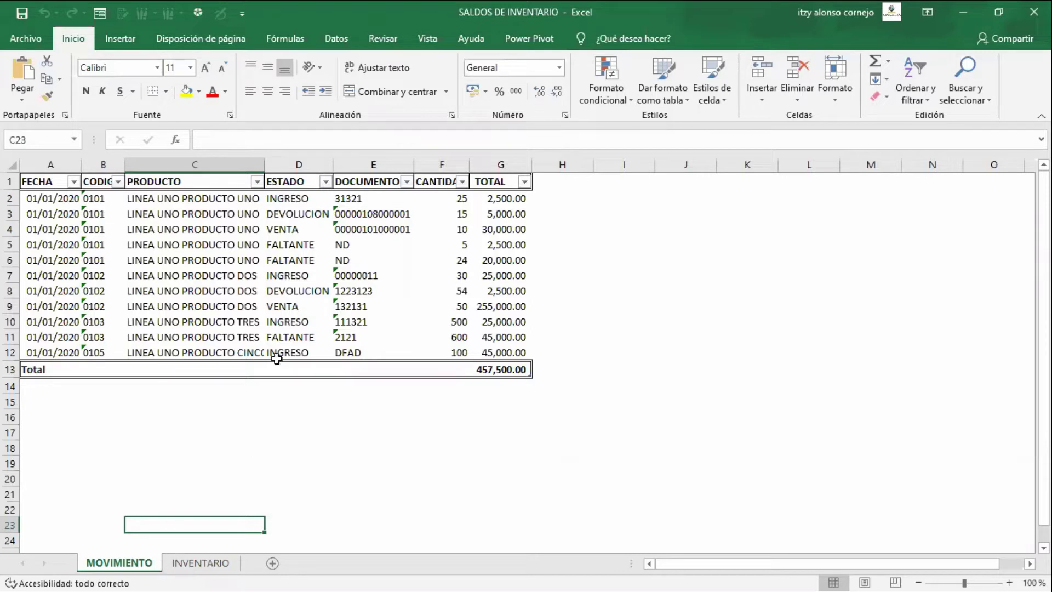
left_click(327, 198)
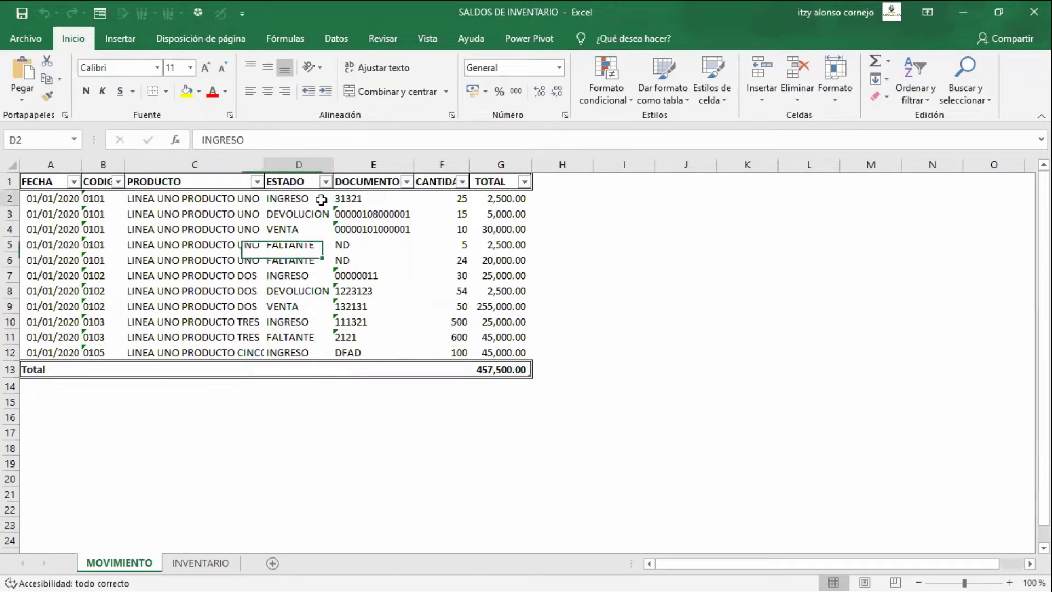
left_click(340, 198)
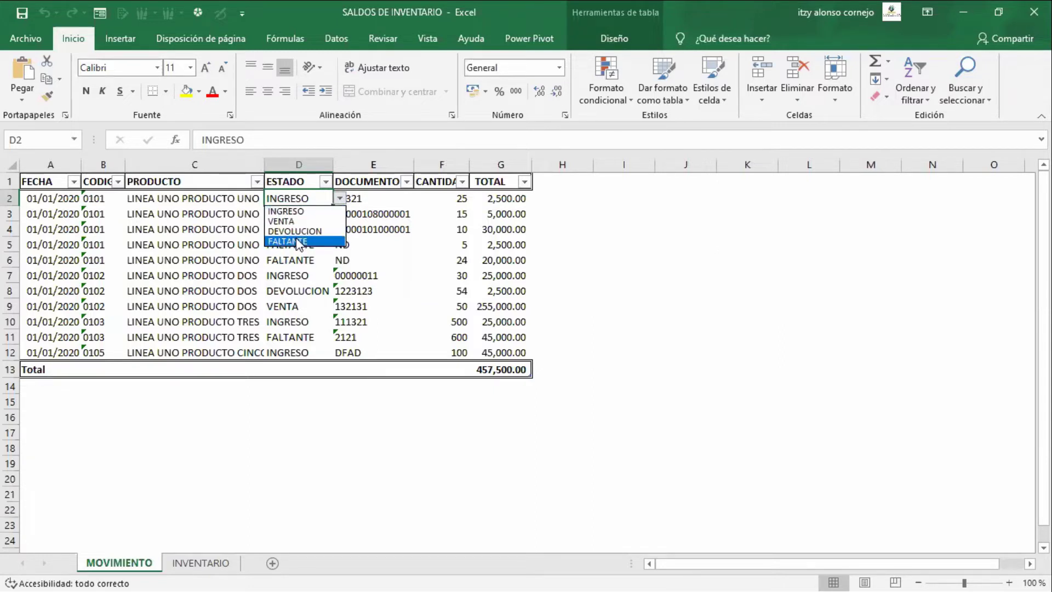
key("Escape")
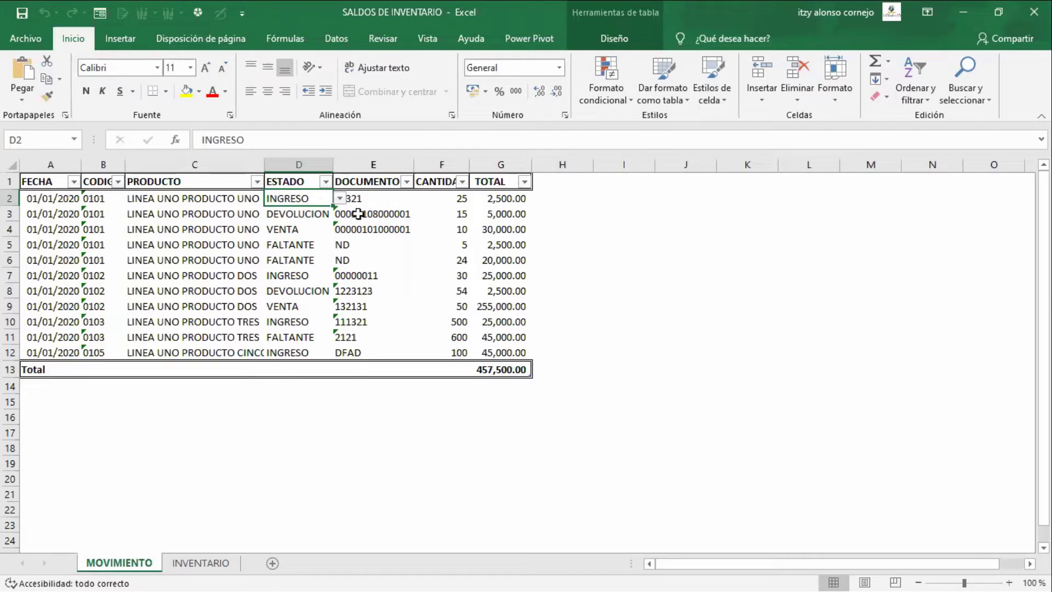
left_click(144, 223)
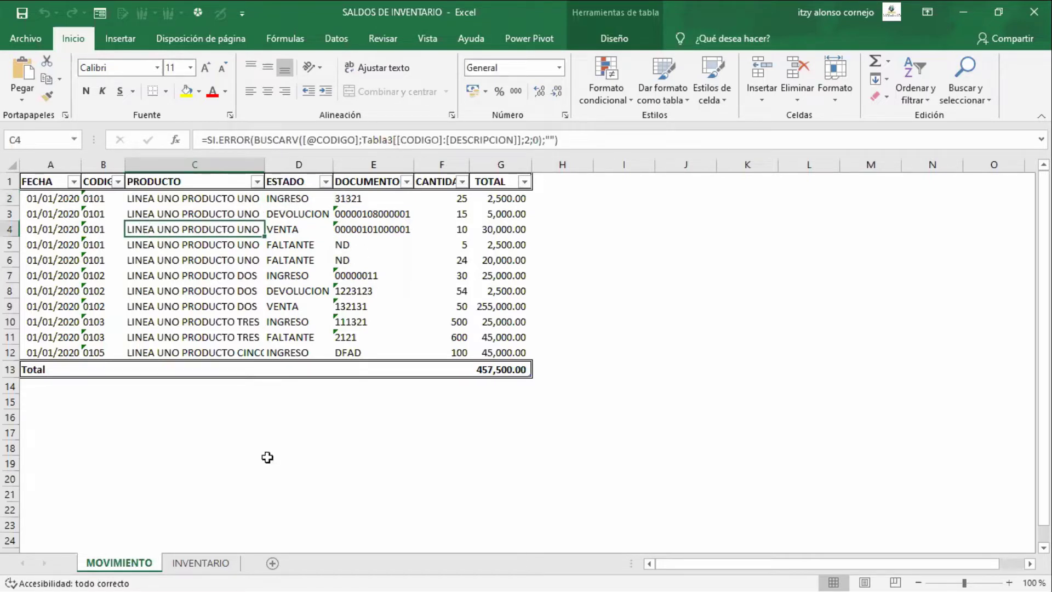
On the INVENTARIO sheet, select the codes and descriptions of all products to review them
left_click(226, 566)
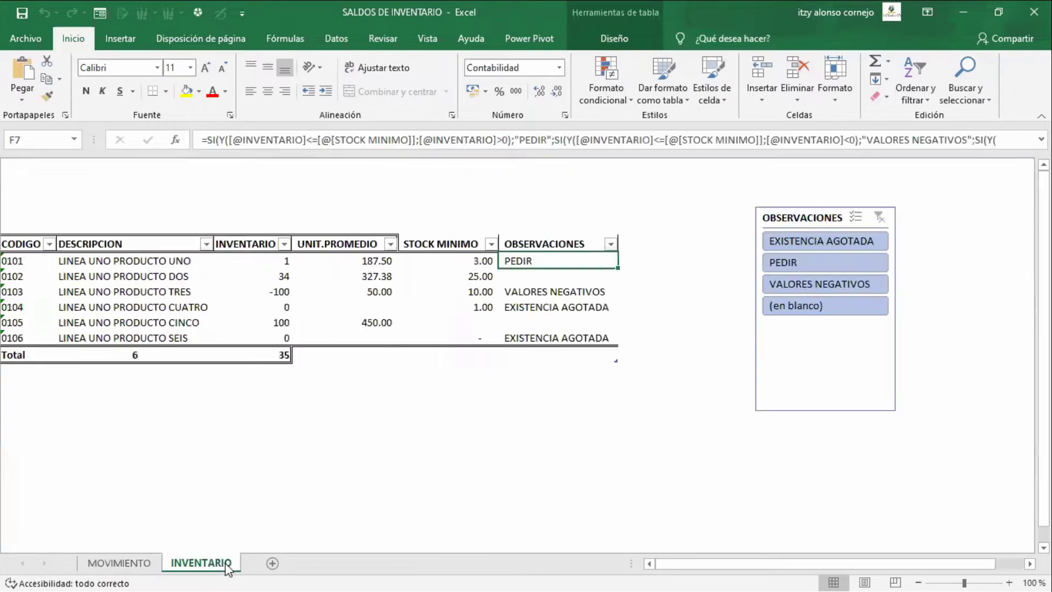
left_click(132, 275)
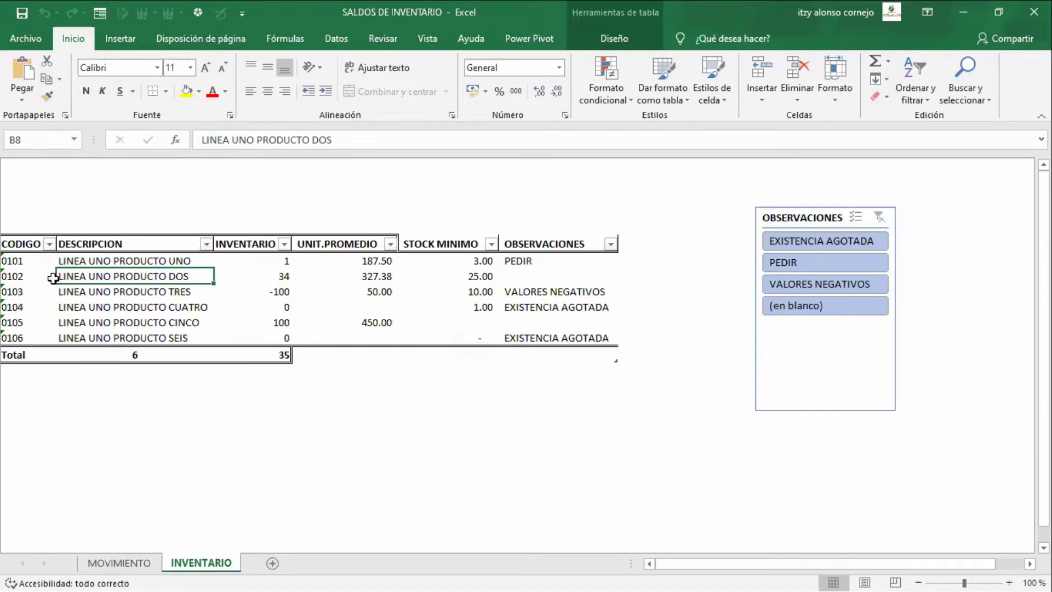
left_click_drag(45, 264, 178, 340)
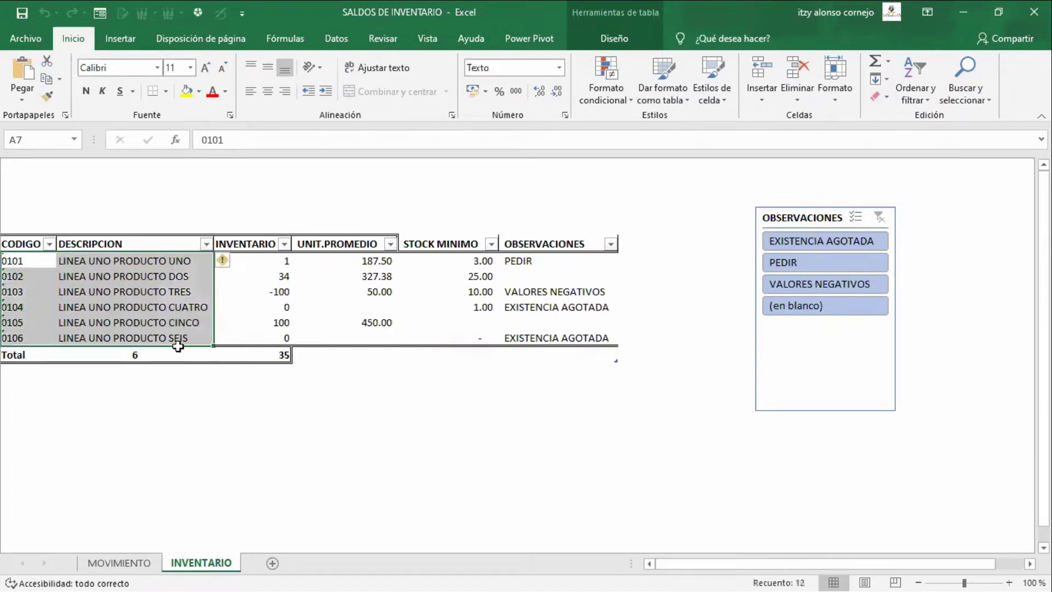
On the MOVIMIENTO sheet, inspect the code in B7 and the PRODUCTO lookup formula in C7
left_click(119, 563)
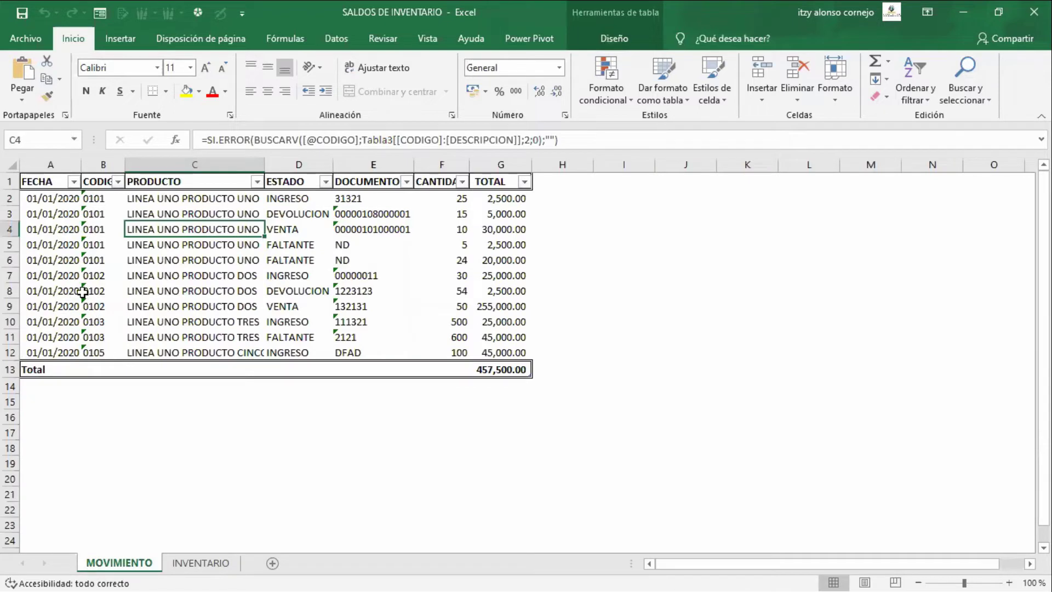
left_click(102, 275)
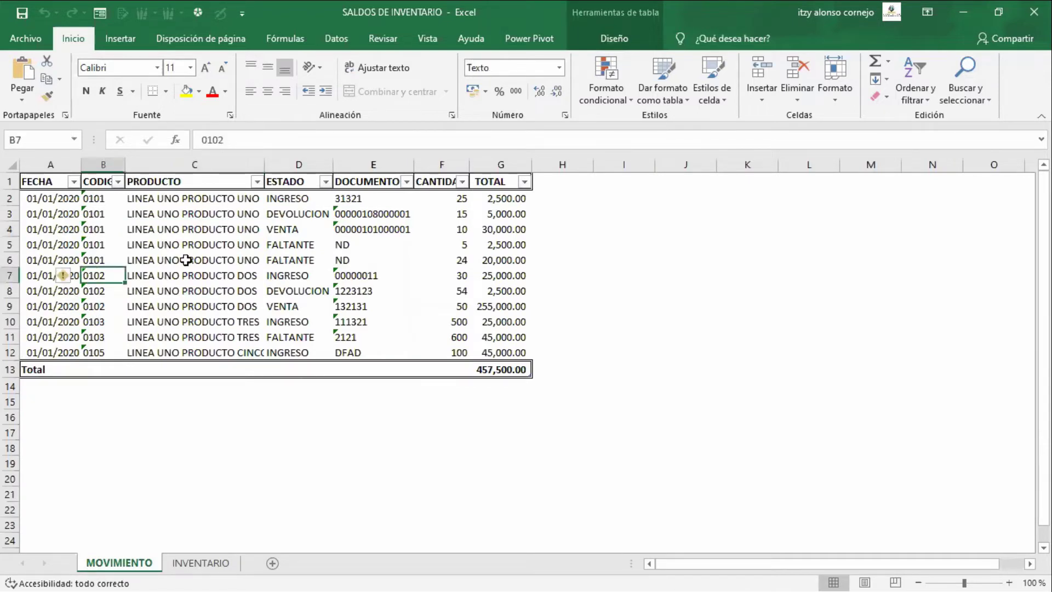
key("Right")
key("Left")
left_click(196, 277)
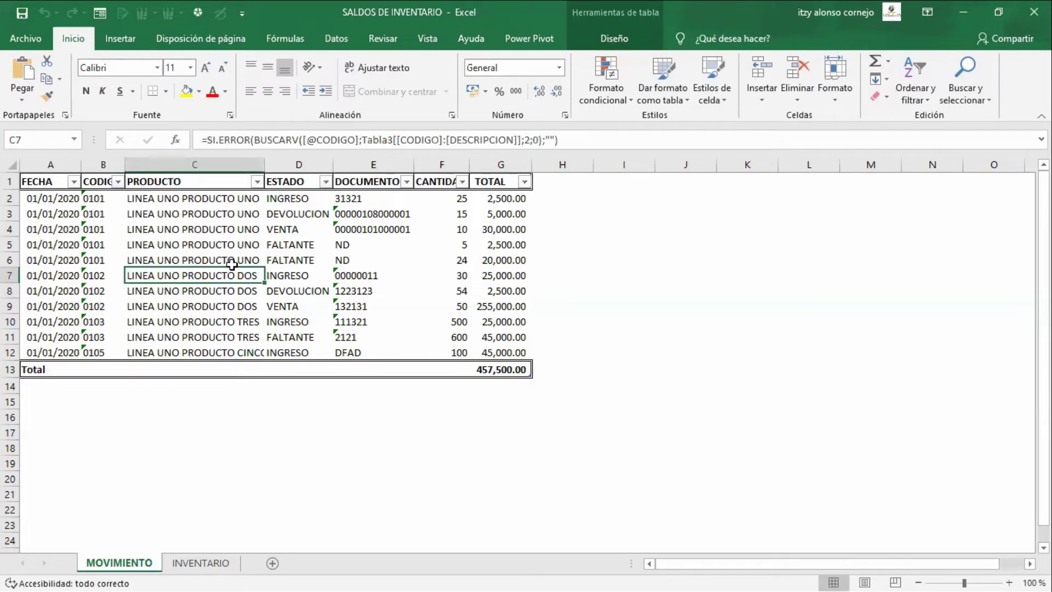
left_click(285, 137)
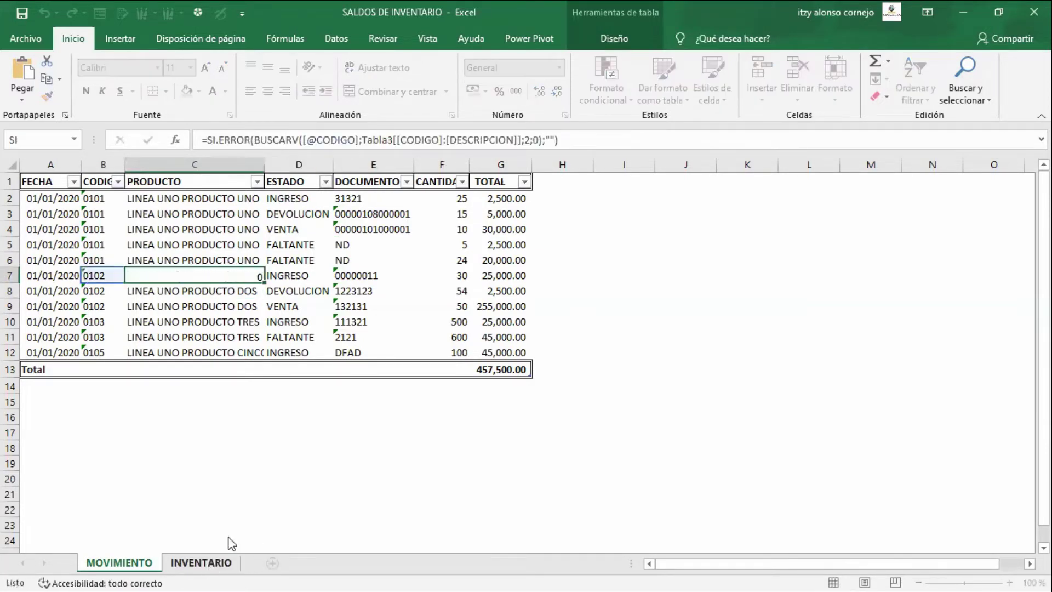
key("Escape")
Review the UNIT.PROMEDIO, STOCK MINIMO and OBSERVACIONES columns of the INVENTARIO table and their formulas
left_click(200, 563)
left_click(460, 274)
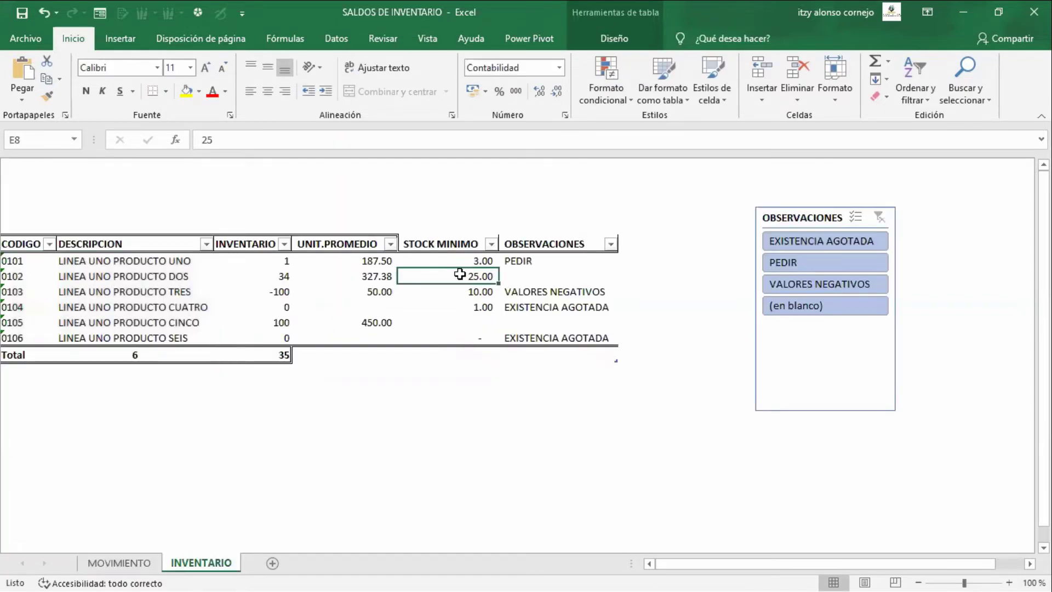
left_click(371, 280)
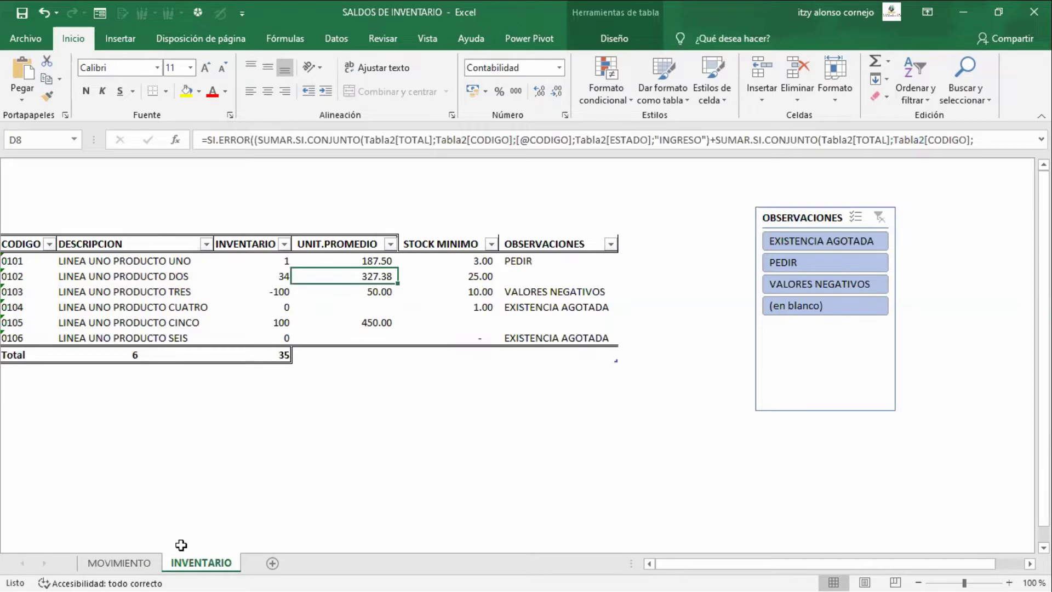
left_click(138, 562)
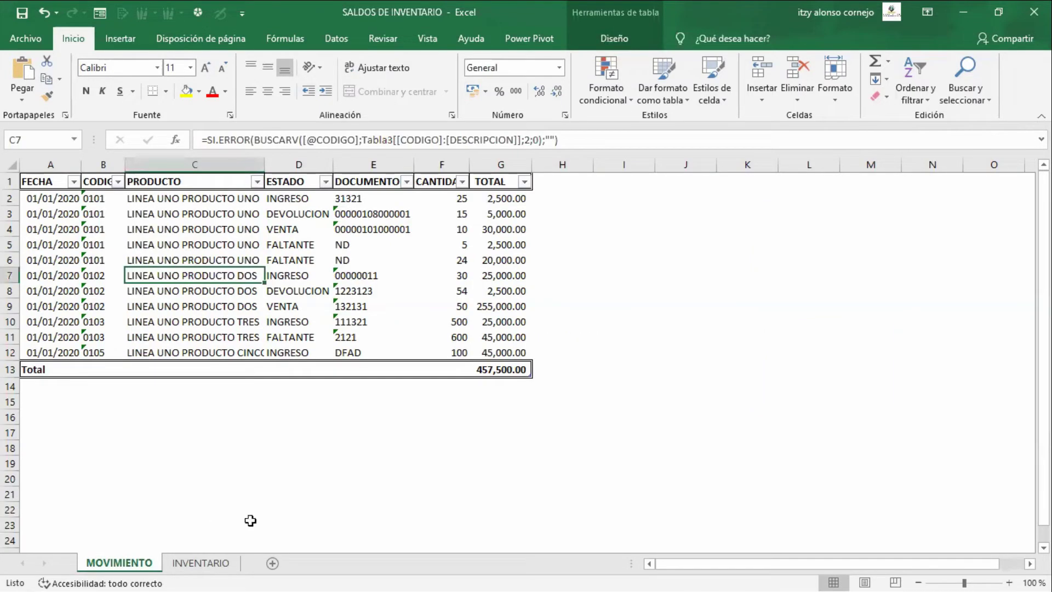
left_click(198, 564)
left_click(347, 261)
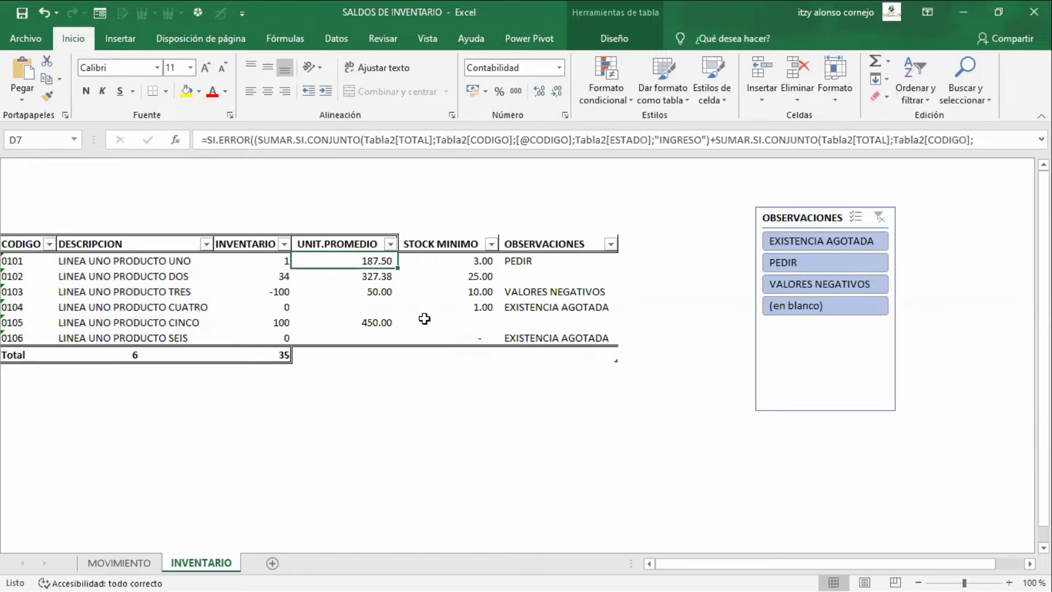
left_click_drag(375, 262, 372, 324)
left_click(374, 261)
left_click(466, 265)
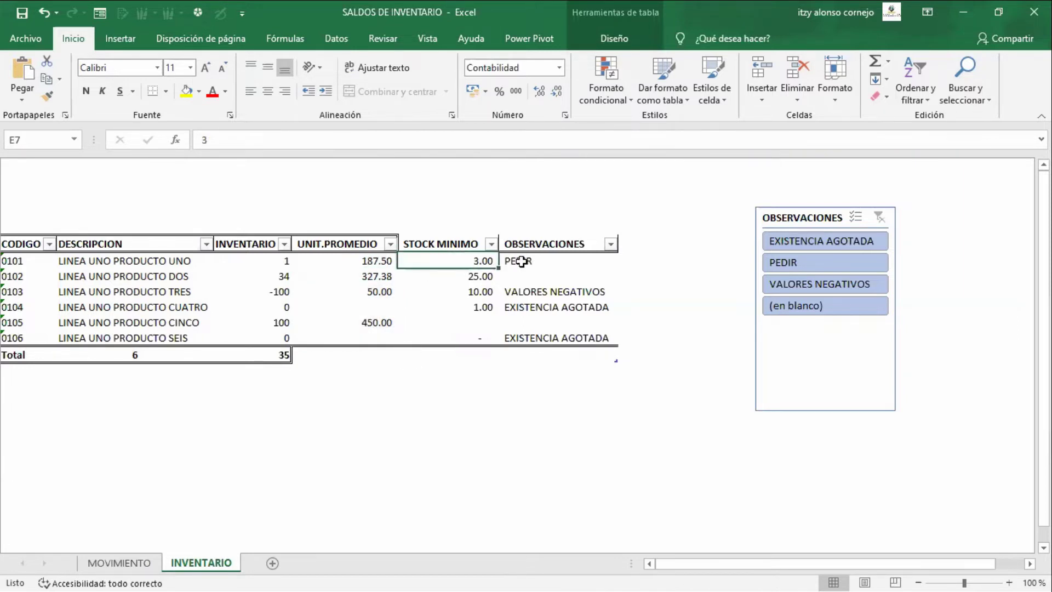
left_click(520, 262)
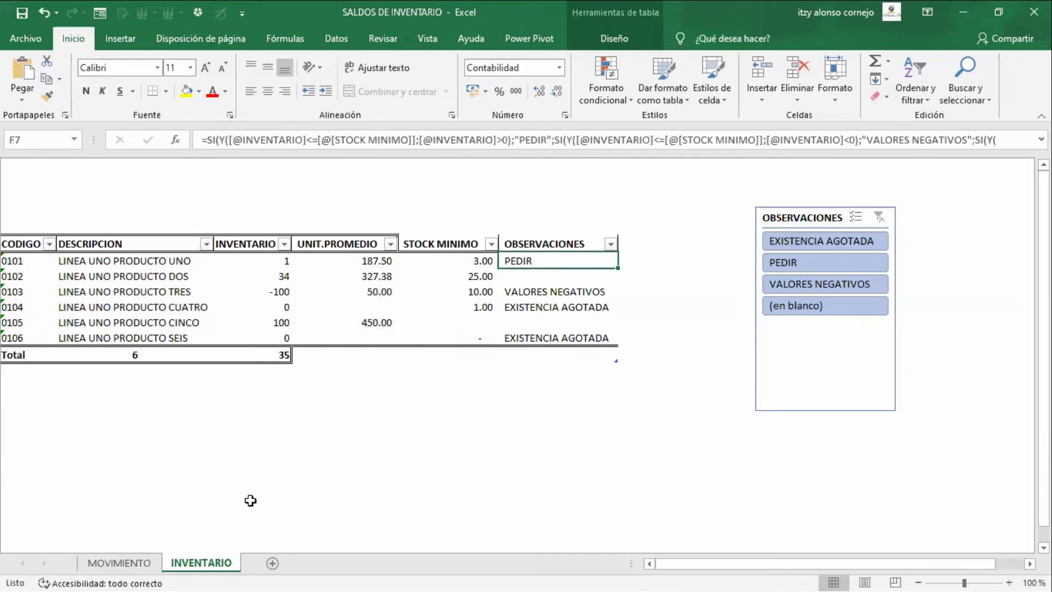
Examine the complete UNIT.PROMEDIO formula in D7 of the INVENTARIO sheet, including its INGRESO and DEVOLUCION criteria
left_click(134, 560)
left_click(208, 563)
left_click(354, 262)
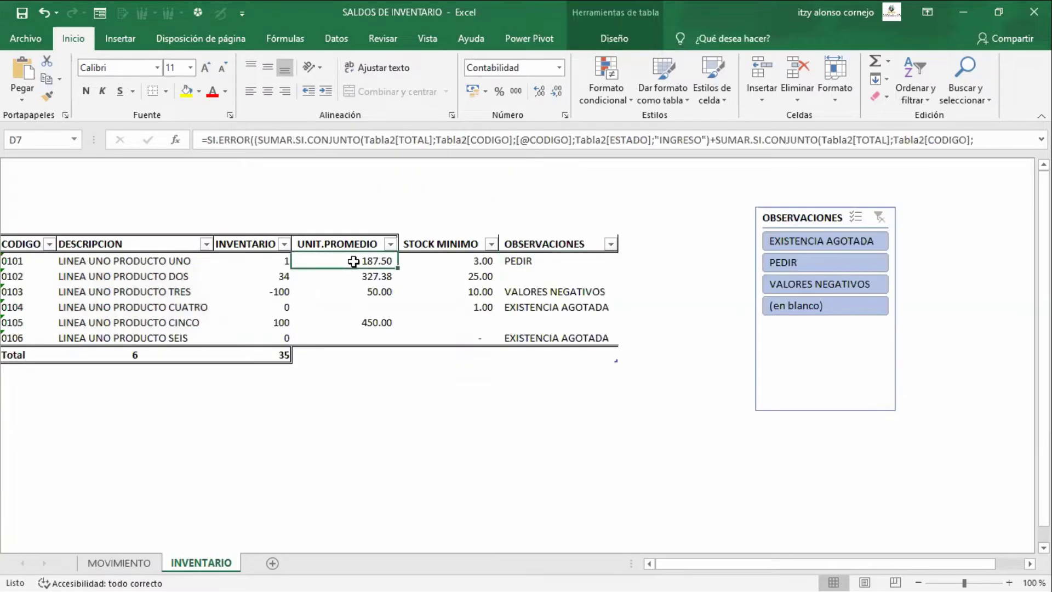
double_click(687, 143)
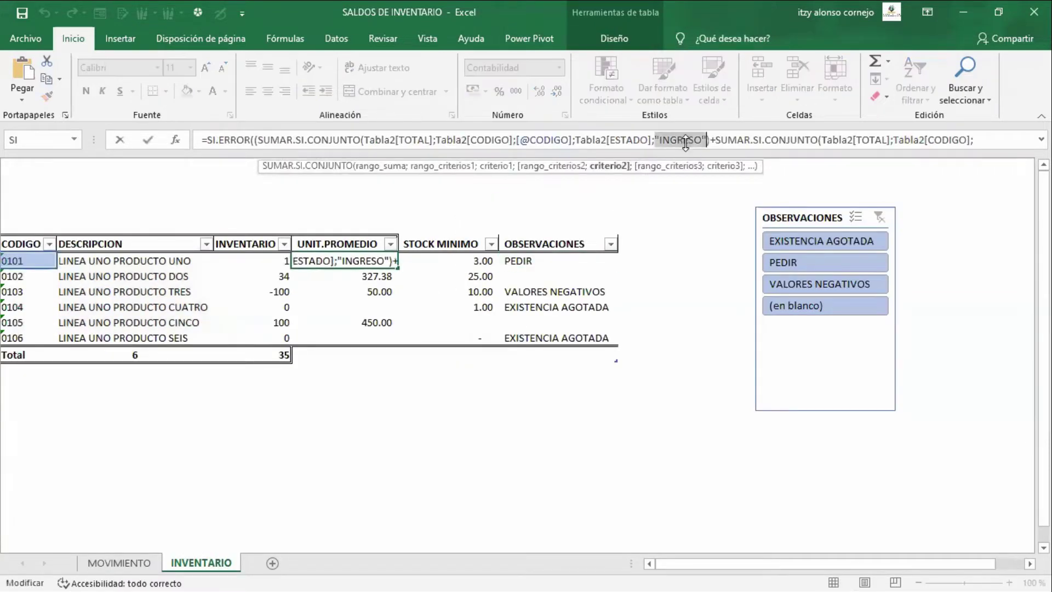
left_click(467, 141)
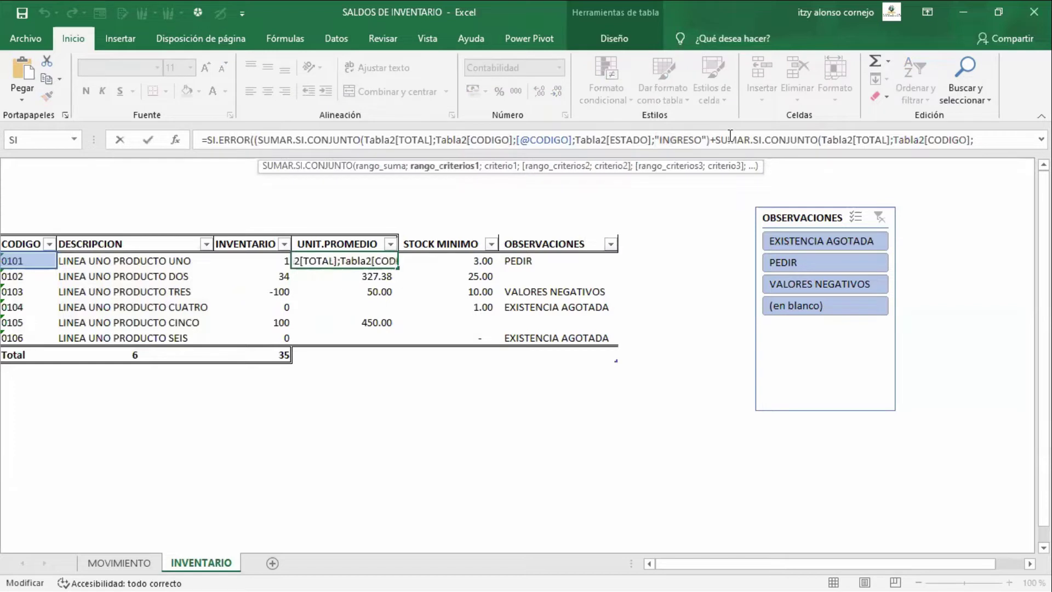
left_click(730, 137)
left_click(821, 143)
left_click(926, 140)
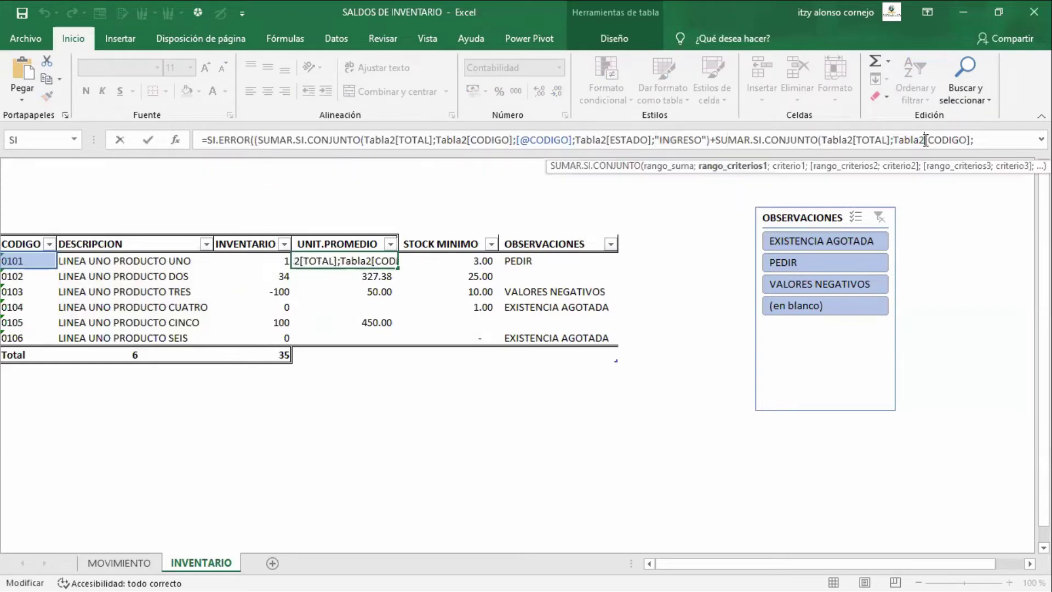
key("End")
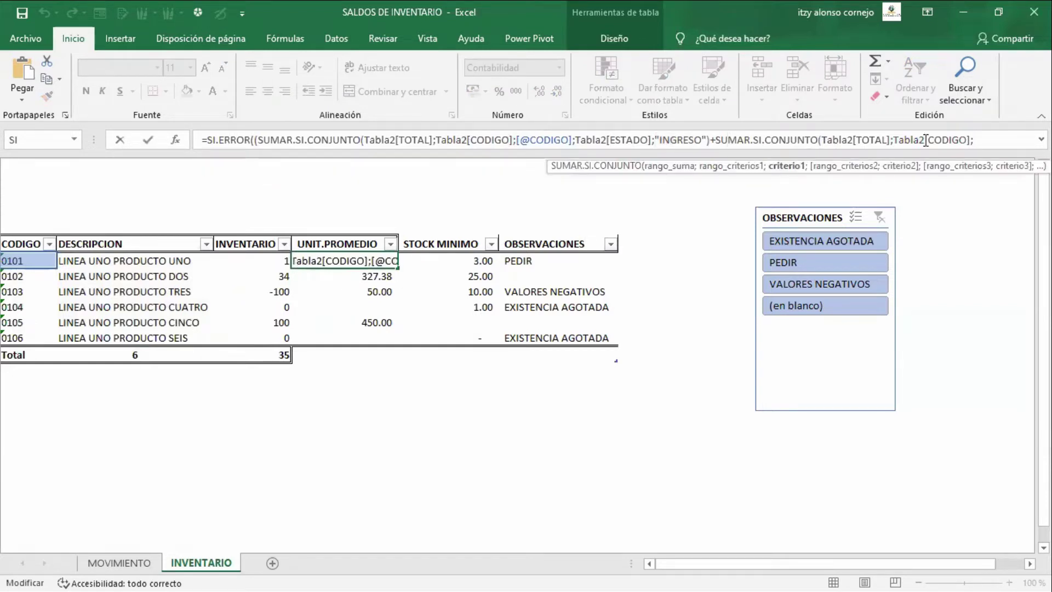
key("Right")
key("Right")
key("Right")
key("Right")
key("Right")
key("Right")
key("Right")
key("Right")
key("Right")
key("Right")
key("Right")
key("Right")
key("Right")
key("Right")
key("Right")
key("Right")
key("Right")
key("Right")
key("Right")
key("Right")
key("Right")
key("Right")
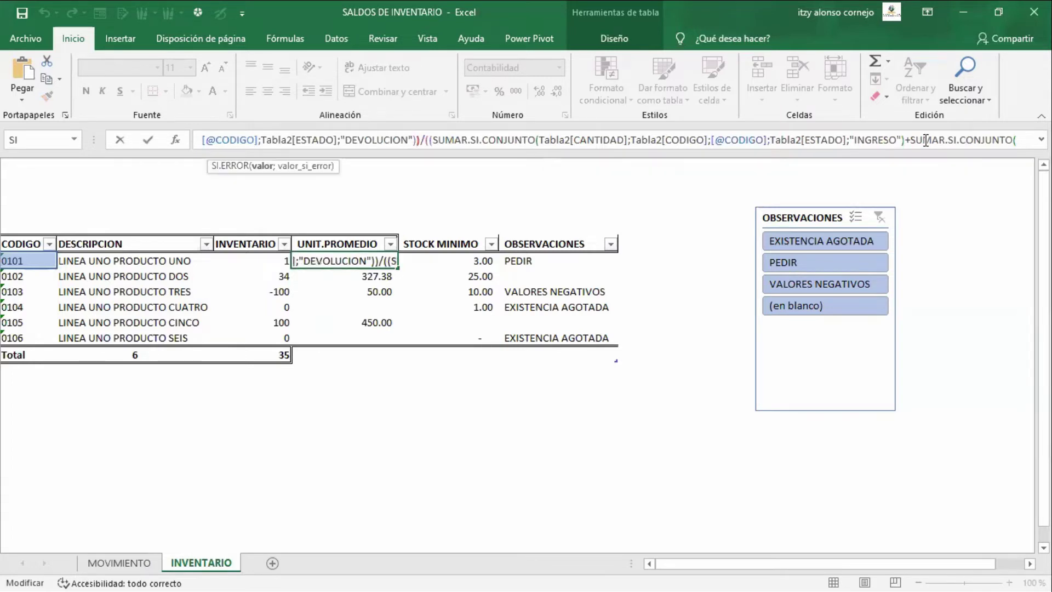
key("ctrl+Return")
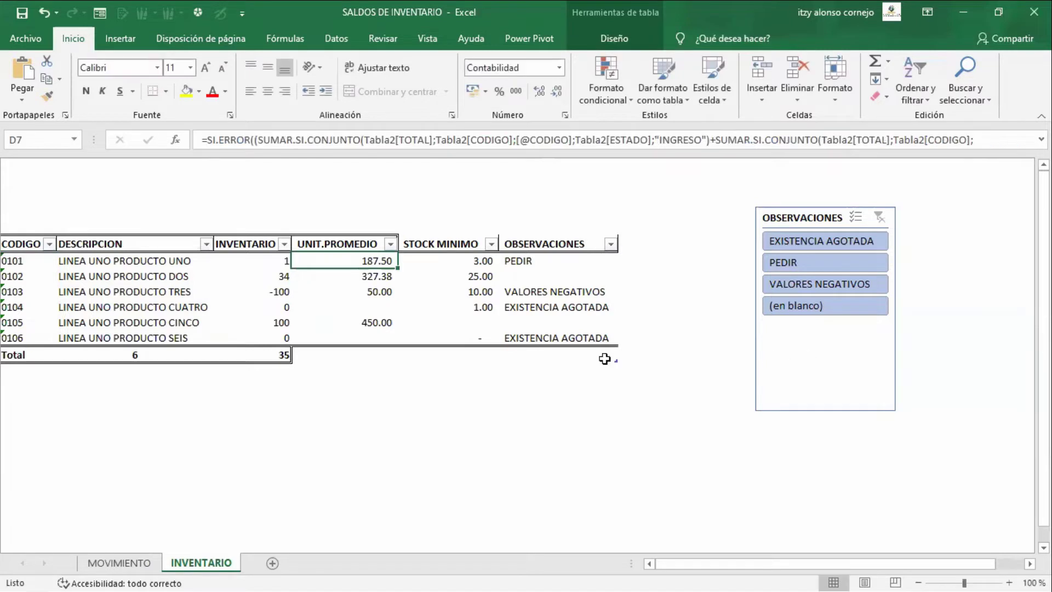
left_click(485, 261)
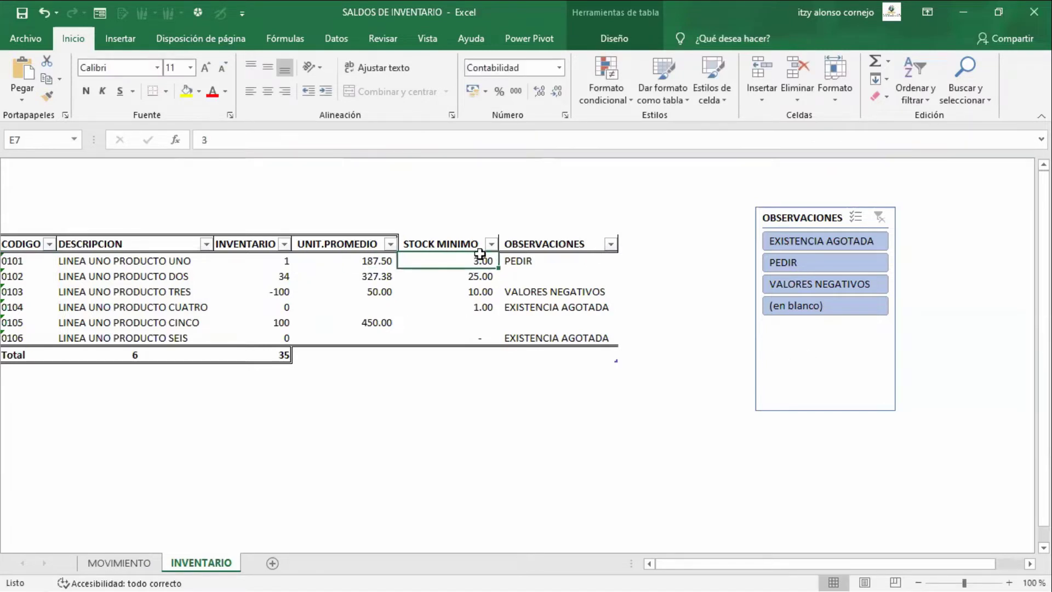
type("123")
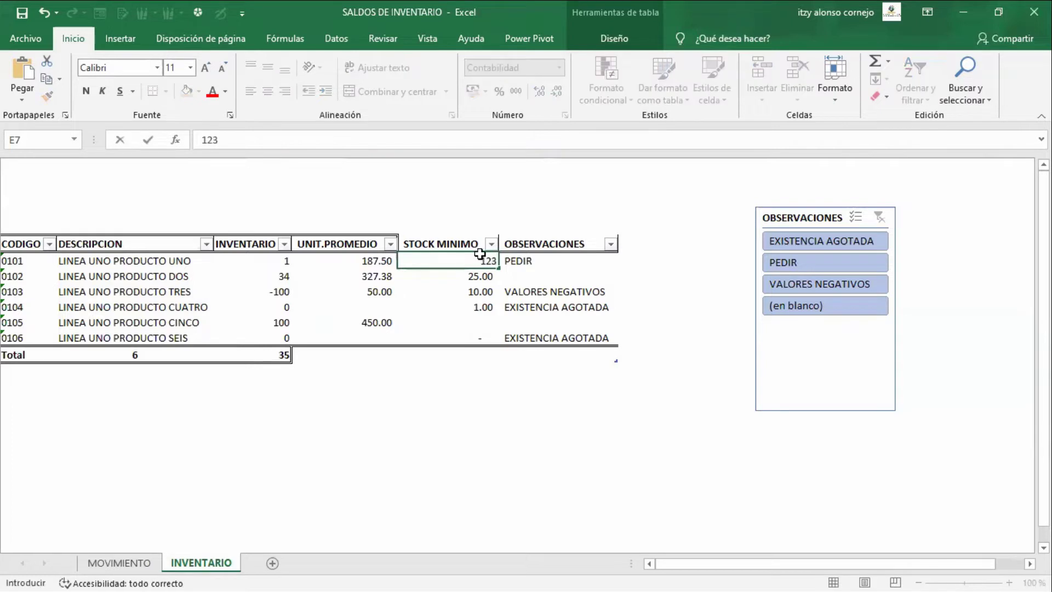
key("Escape")
Examine the OBSERVACIONES formula in F7 alongside the STOCK MINIMO entry and review the observations down to F12
key("Right")
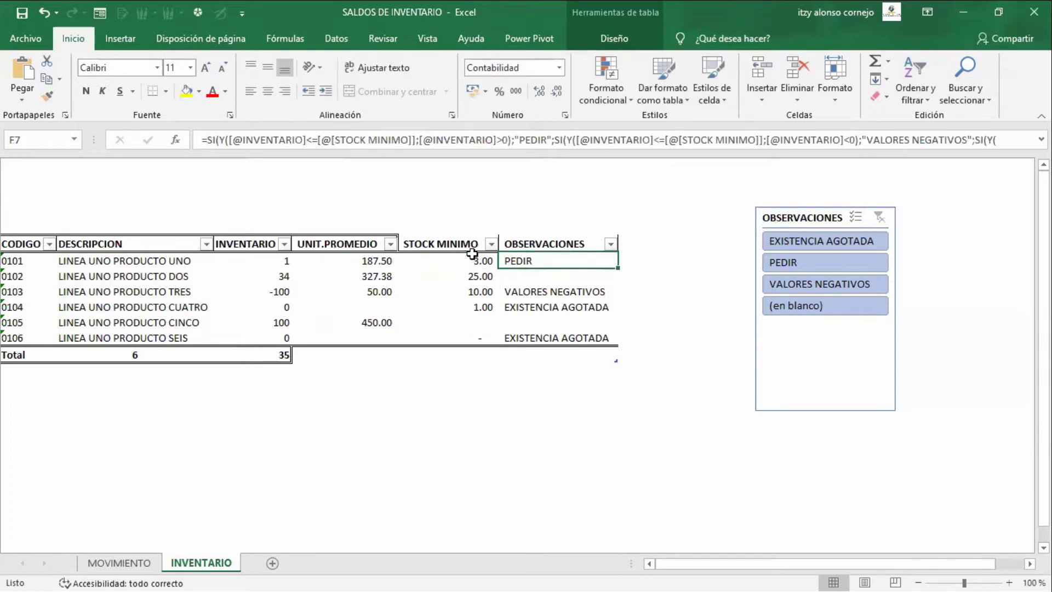
left_click(473, 258)
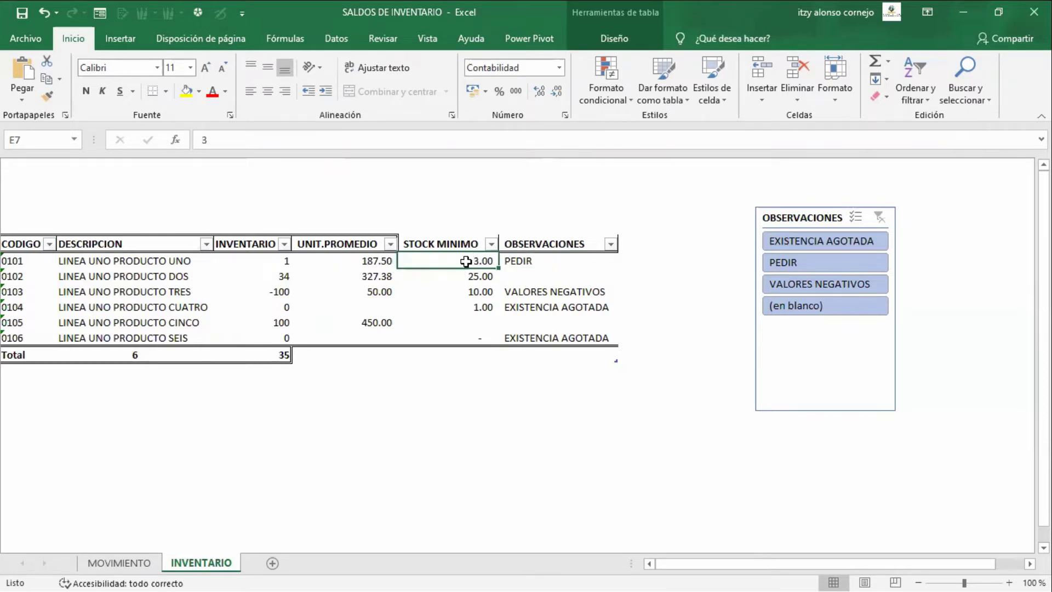
left_click(517, 264)
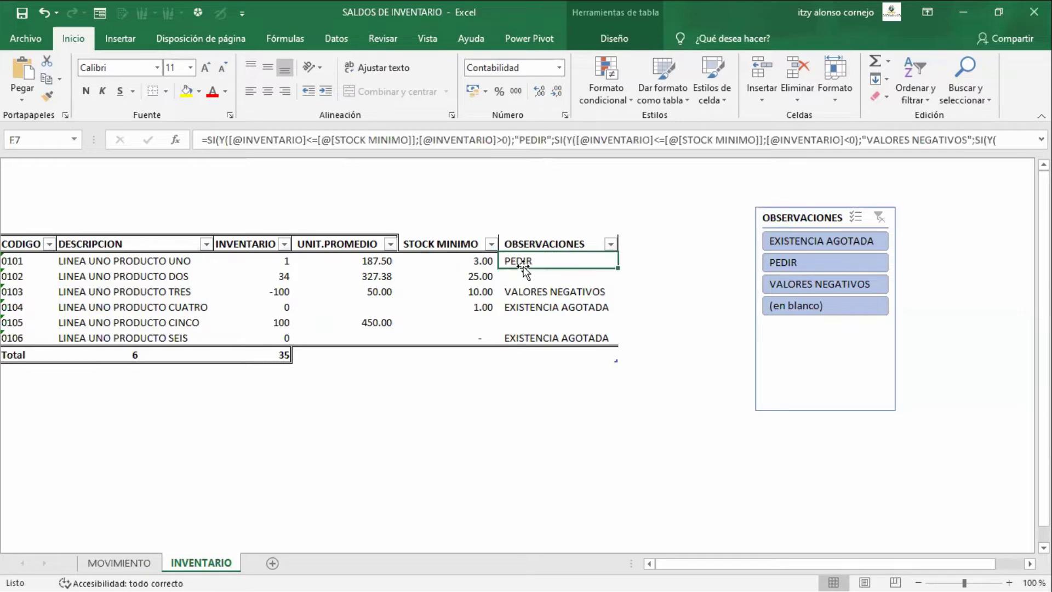
key("Down")
key("Down")
key("Down")
key("Down")
key("Down")
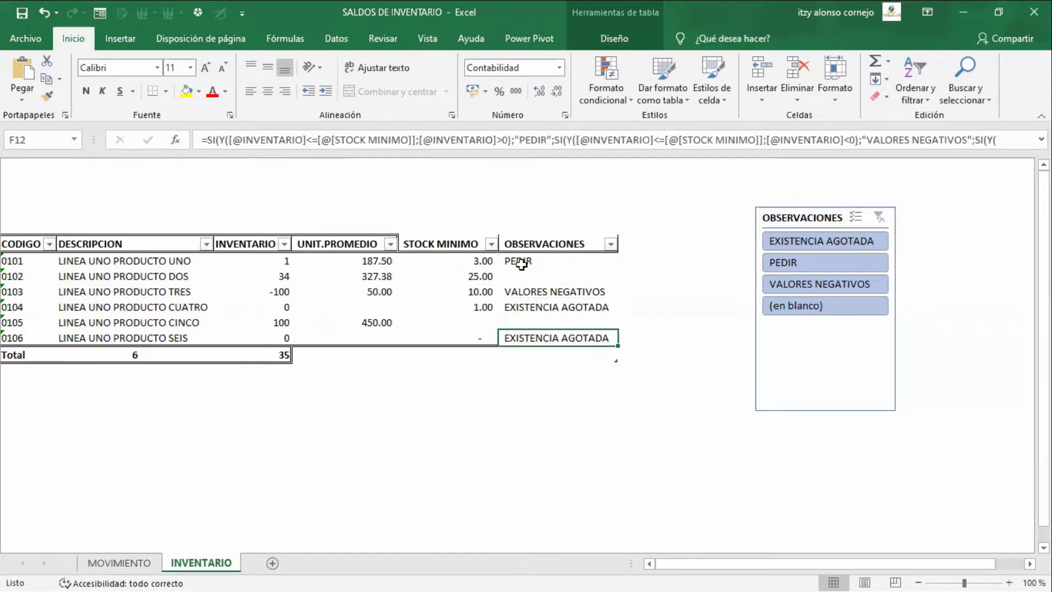
key("Up")
key("Up")
key("Up")
key("Up")
key("Up")
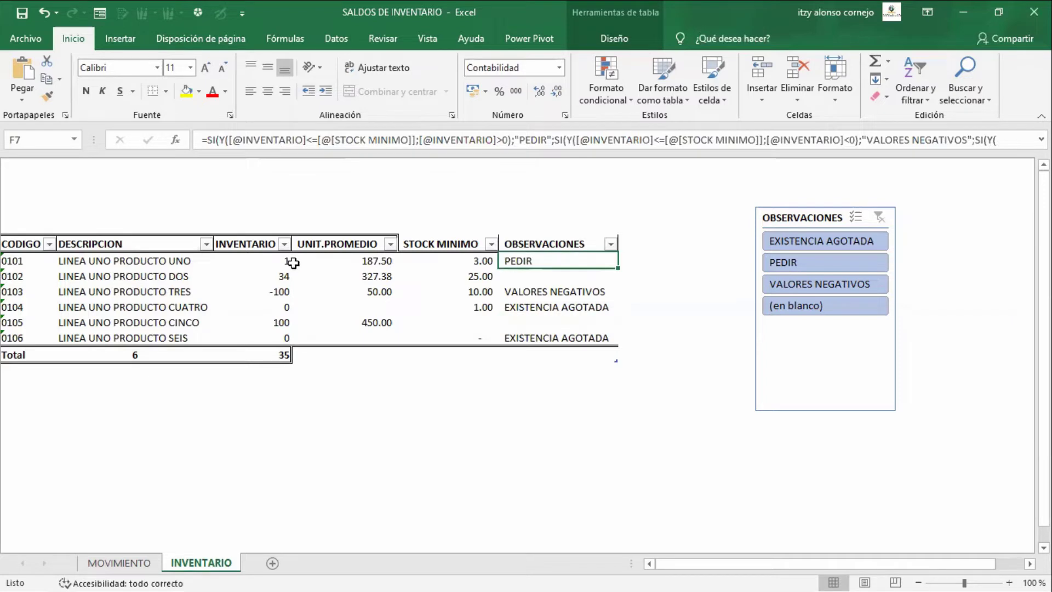
Compare the stock, STOCK MINIMO and OBSERVACIONES cells for products 0101 to 0104 in the INVENTARIO table
left_click(298, 263)
left_click(543, 265)
left_click(430, 278)
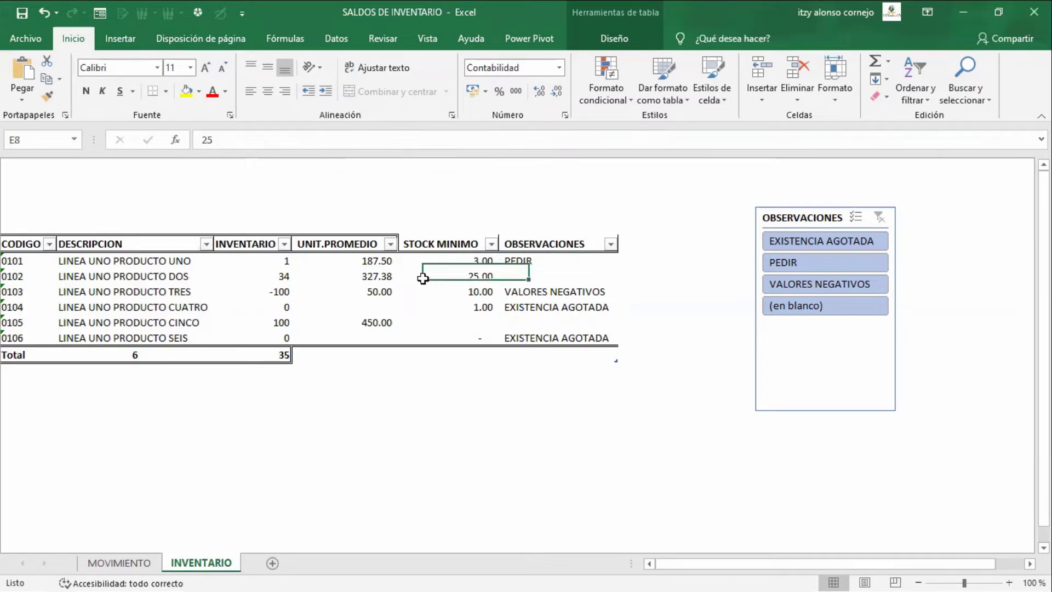
left_click(614, 280)
left_click(572, 292)
left_click(554, 308)
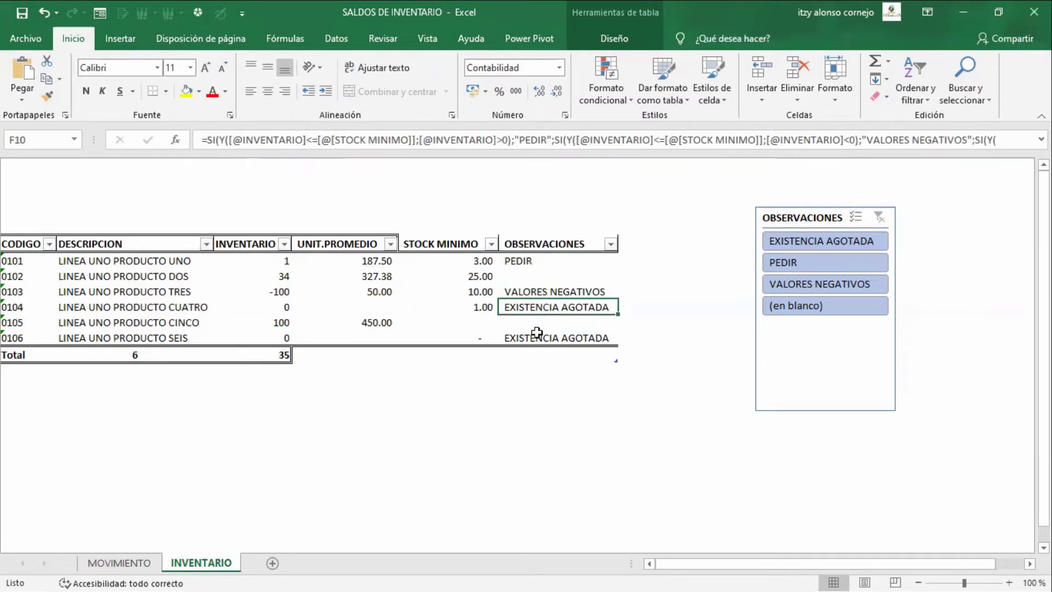
left_click(541, 290)
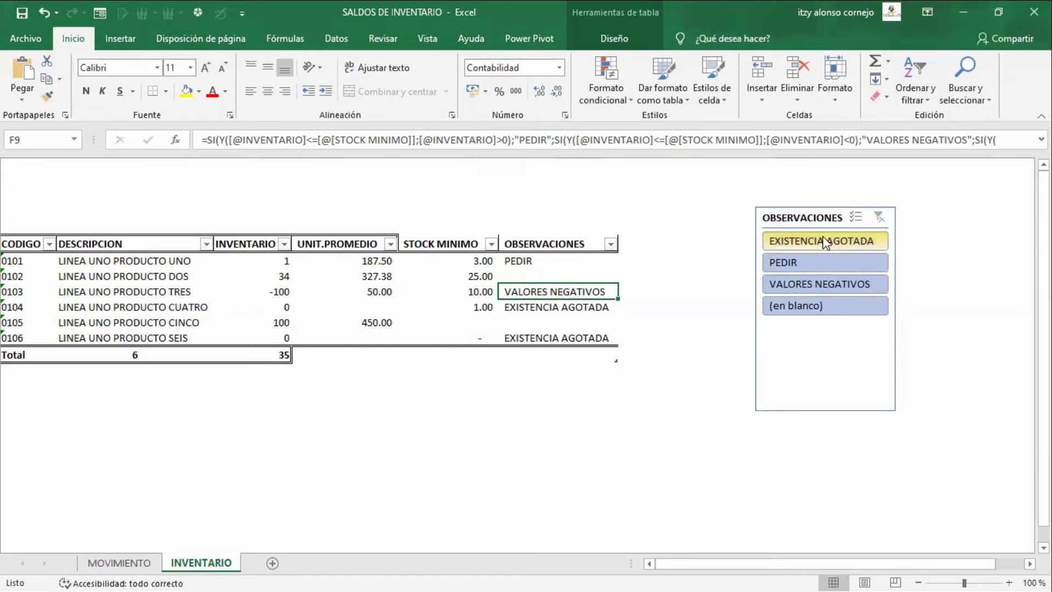
Move the OBSERVACIONES slicer slightly upward and test its EXISTENCIA AGOTADA filter, clearing it again
left_click_drag(775, 217, 797, 204)
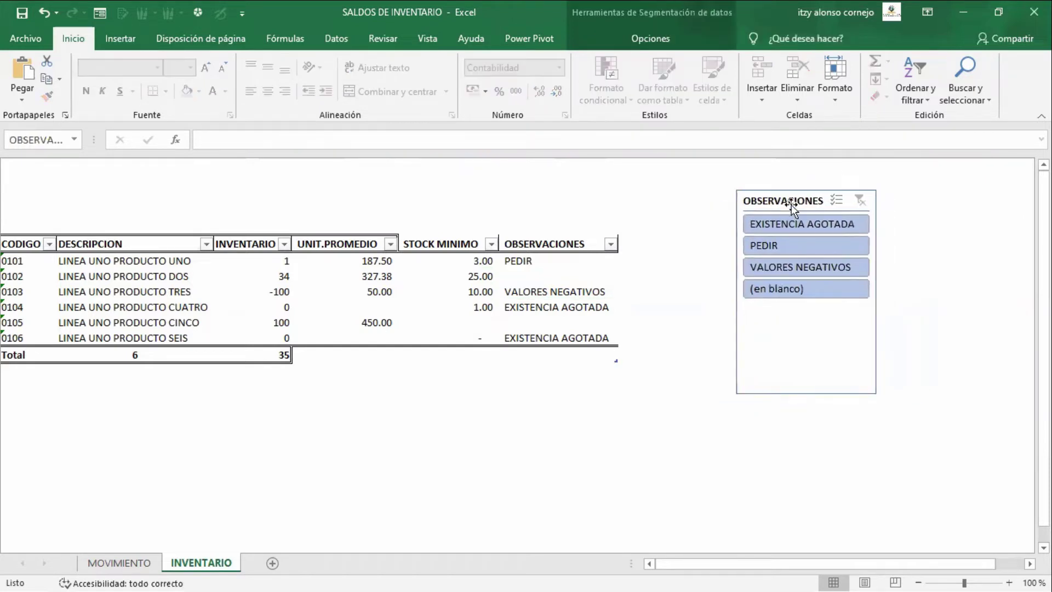
left_click(787, 225)
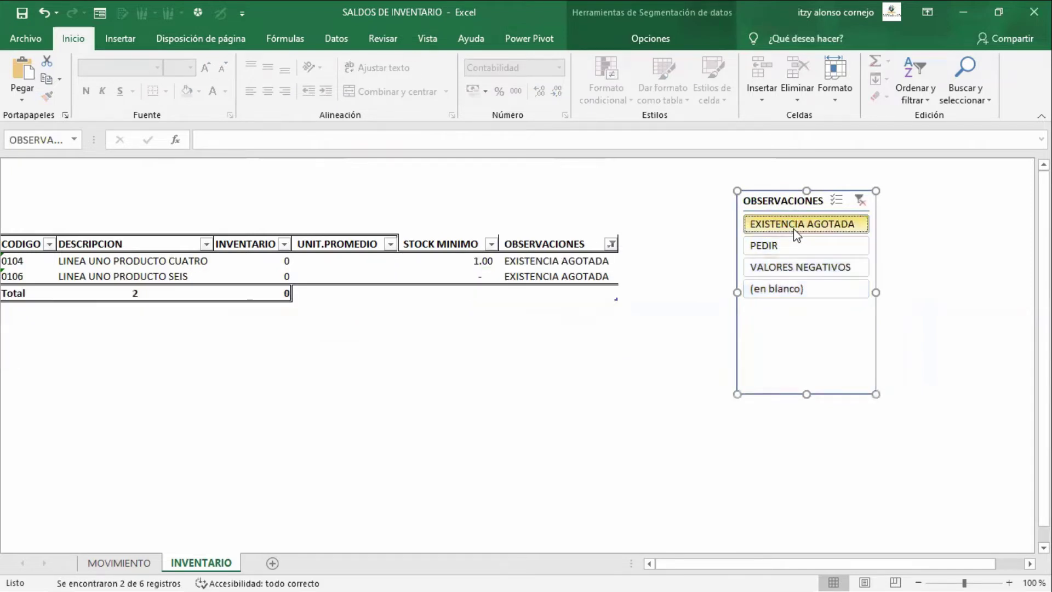
left_click(858, 201)
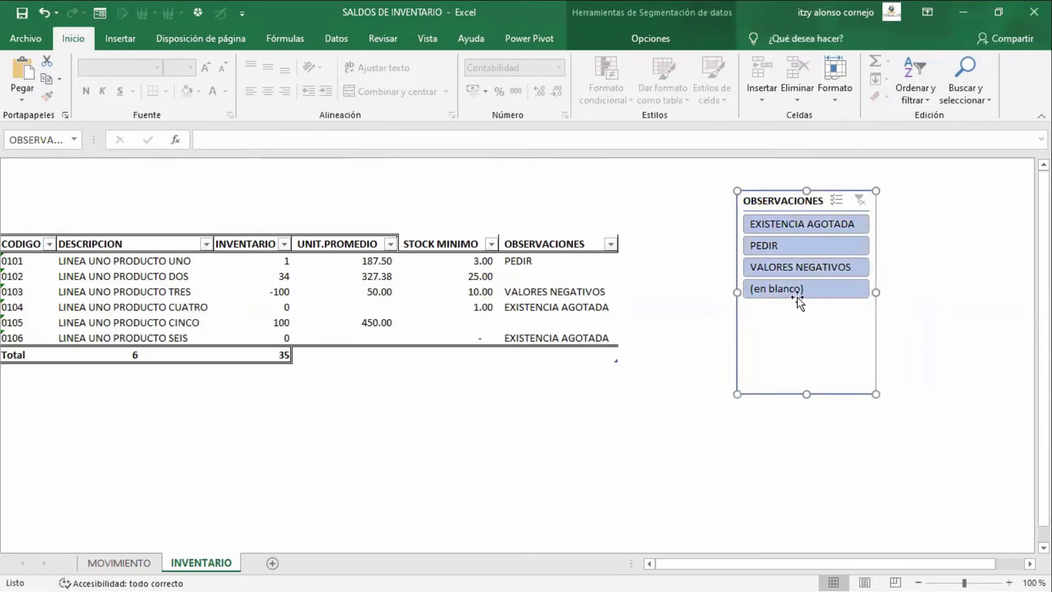
left_click(630, 400)
On the MOVIMIENTO sheet, select the entire table including its headers and total row, and copy it
left_click(119, 563)
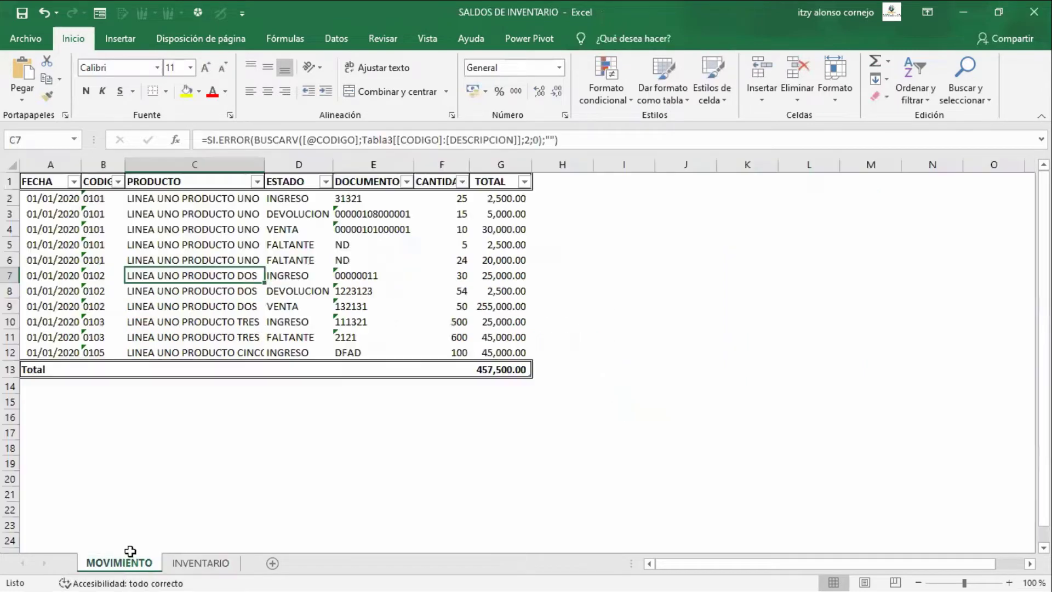
left_click(361, 340)
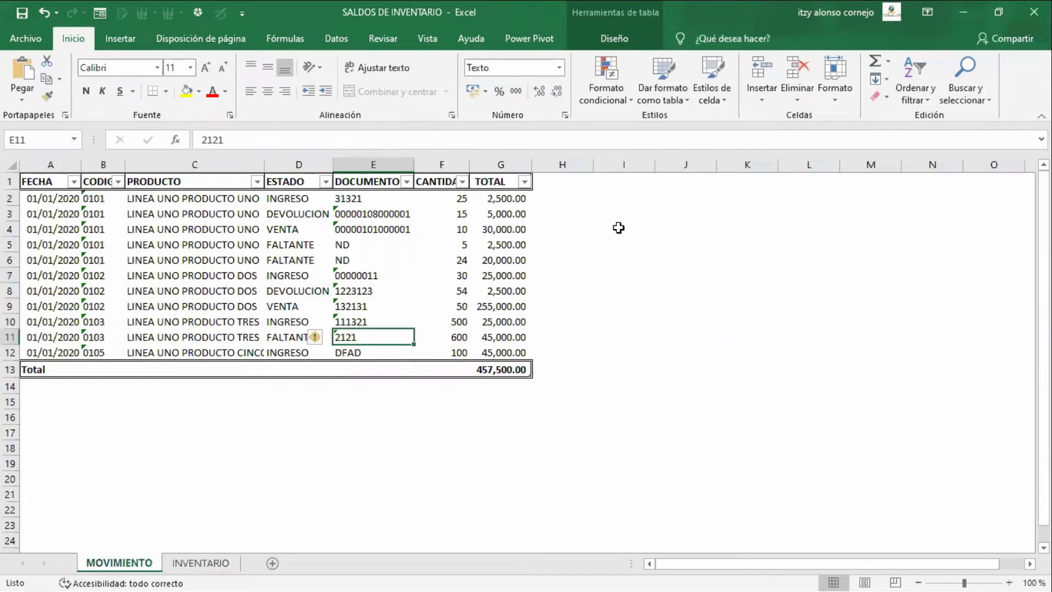
left_click(603, 250)
key("ctrl+Left")
key("ctrl+Left")
key("ctrl+Up")
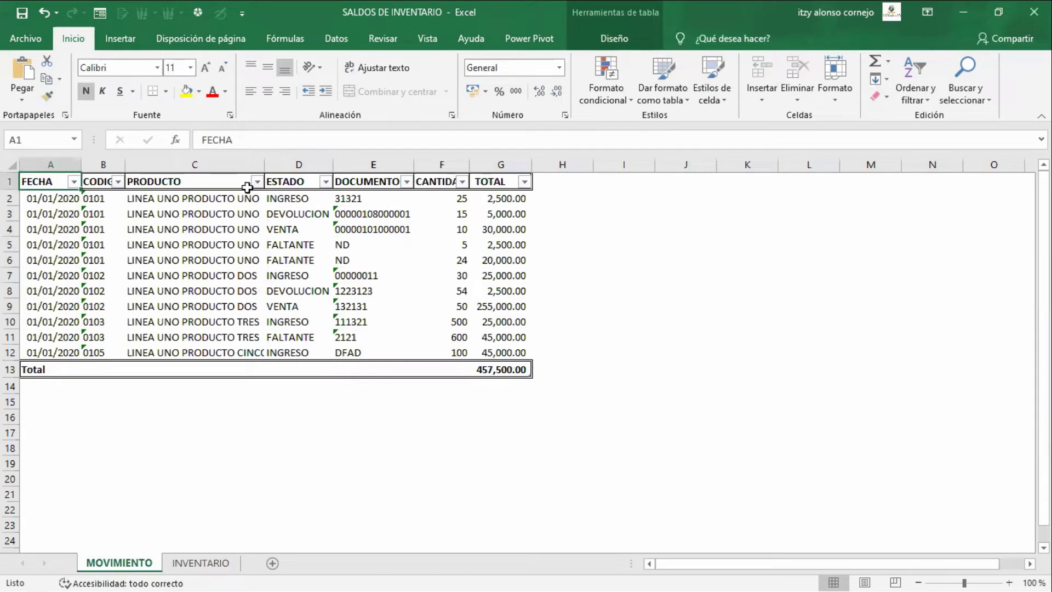
key("ctrl+a")
key("ctrl+a")
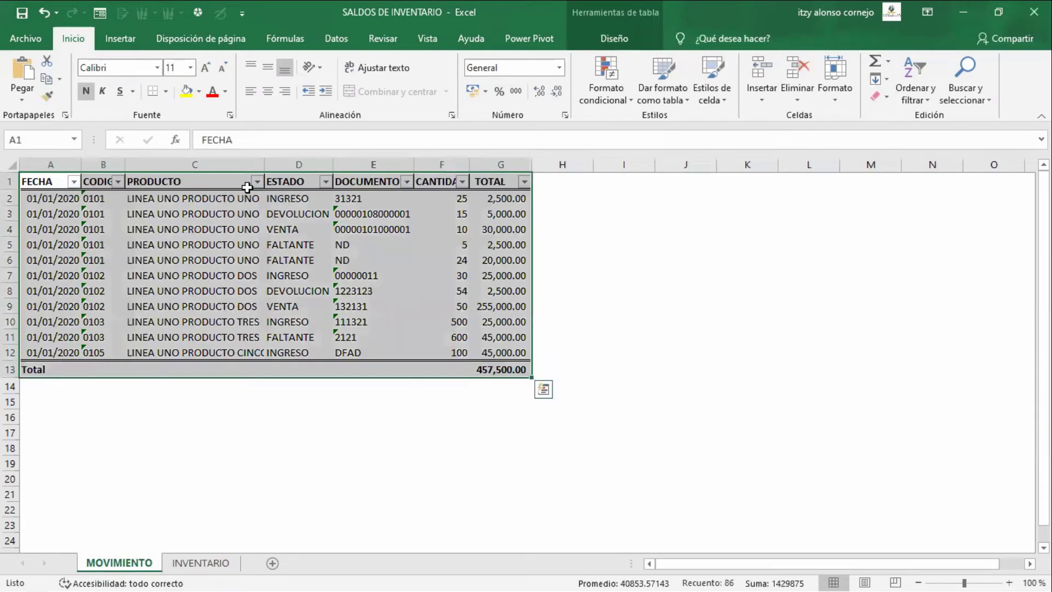
key("ctrl+c")
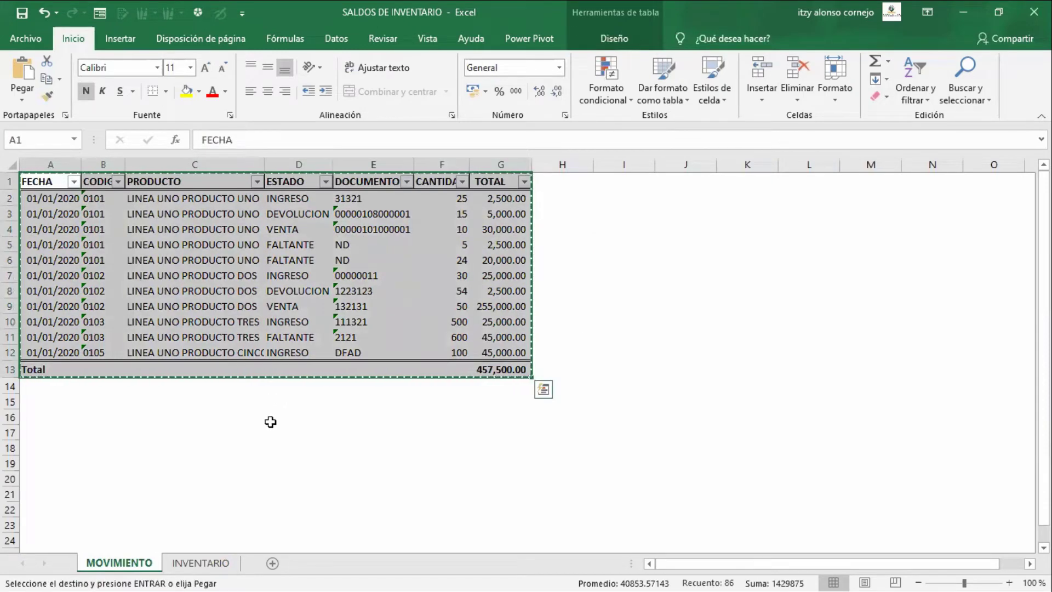
Create a new blank workbook and paste the whole MOVIMIENTO table at A1 as values only
key("ctrl+n")
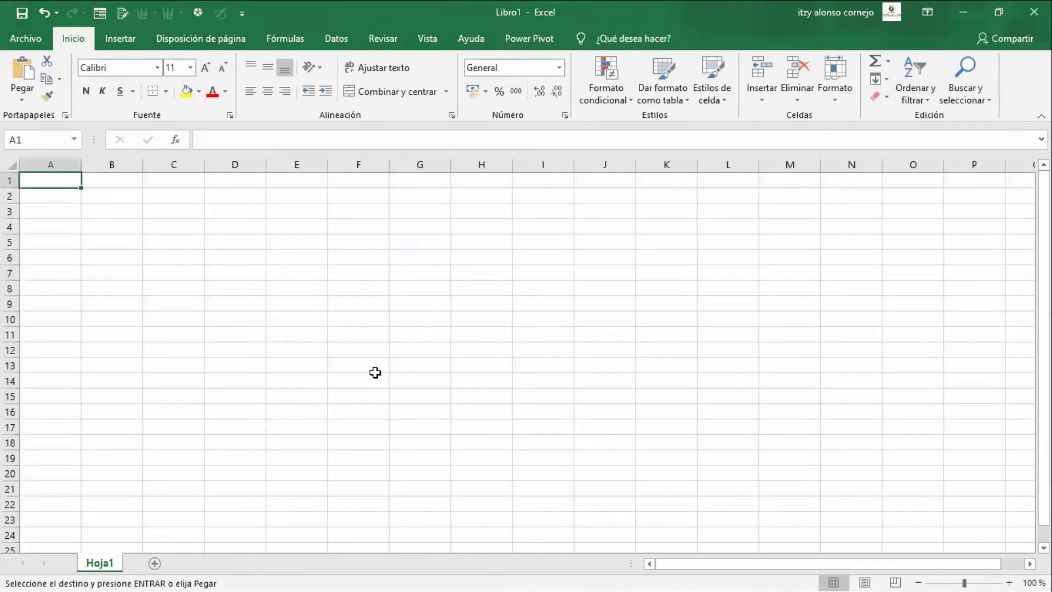
type("vds")
key("Escape")
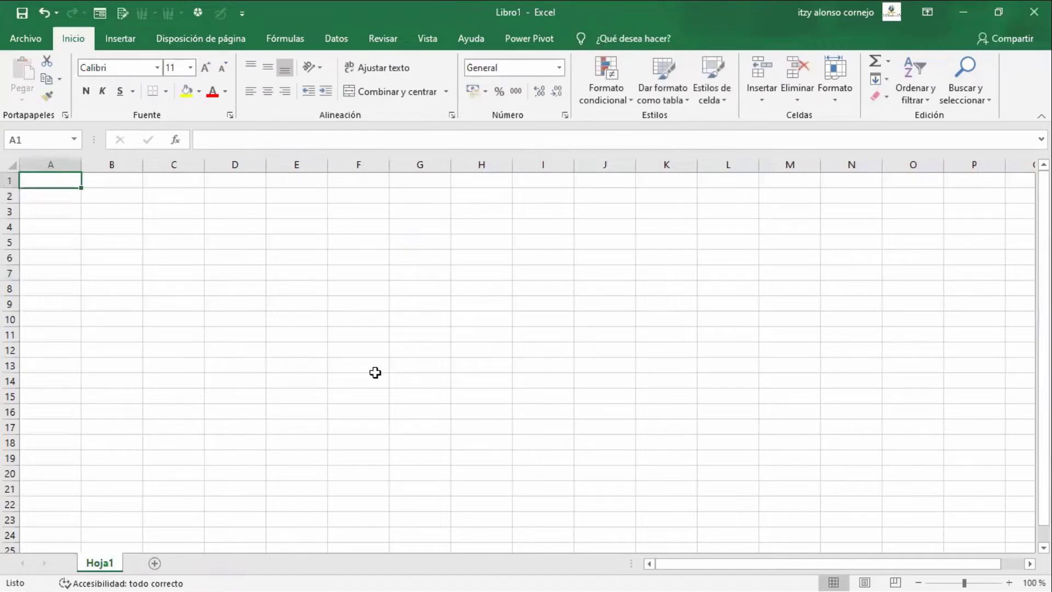
key("alt+Tab")
key("ctrl+a")
key("ctrl+c")
key("alt+Tab")
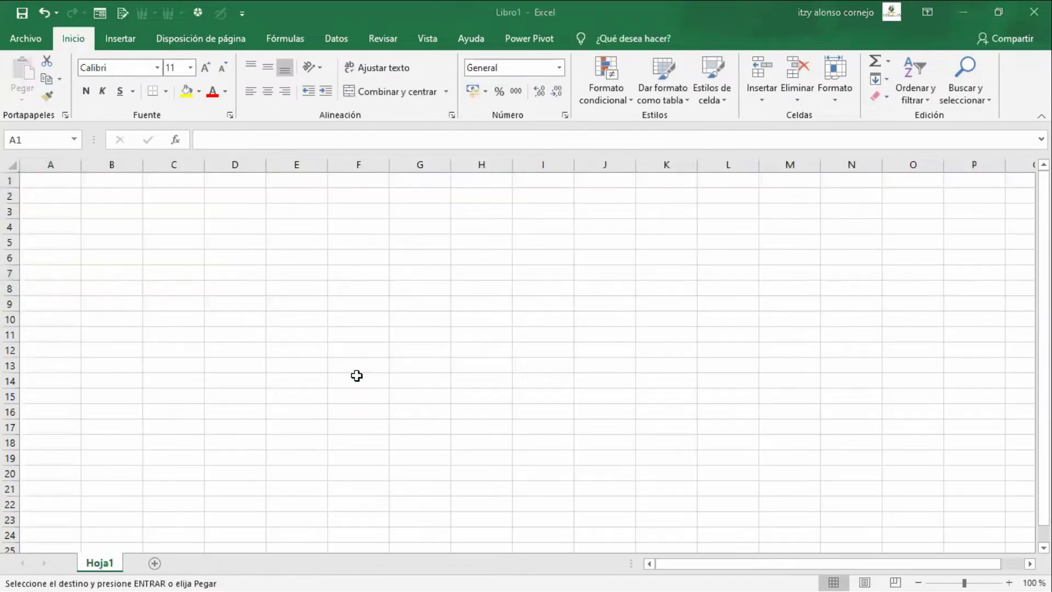
key("ctrl+alt+v")
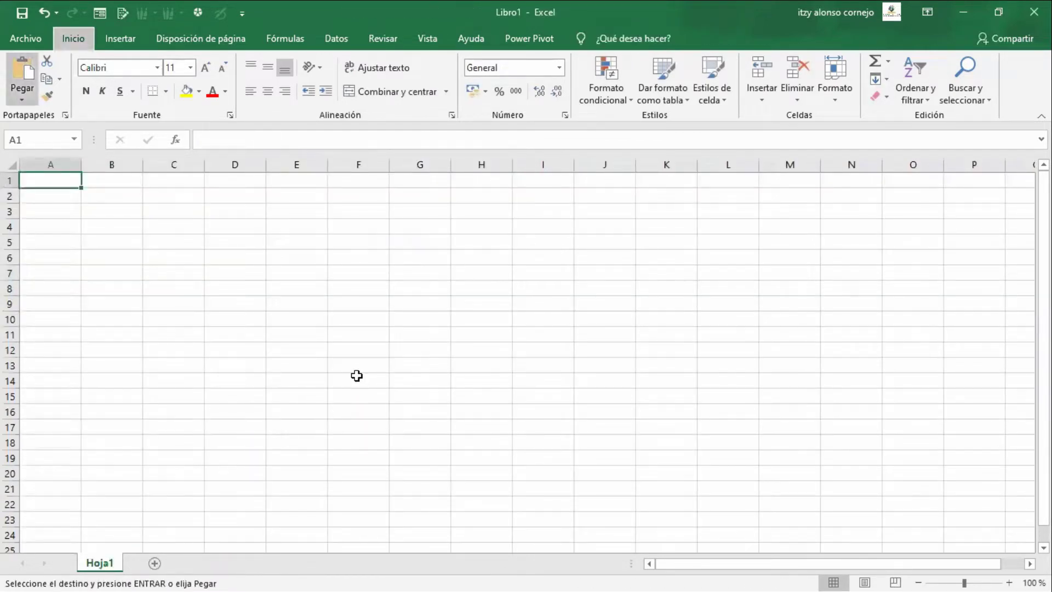
key("v")
key("Return")
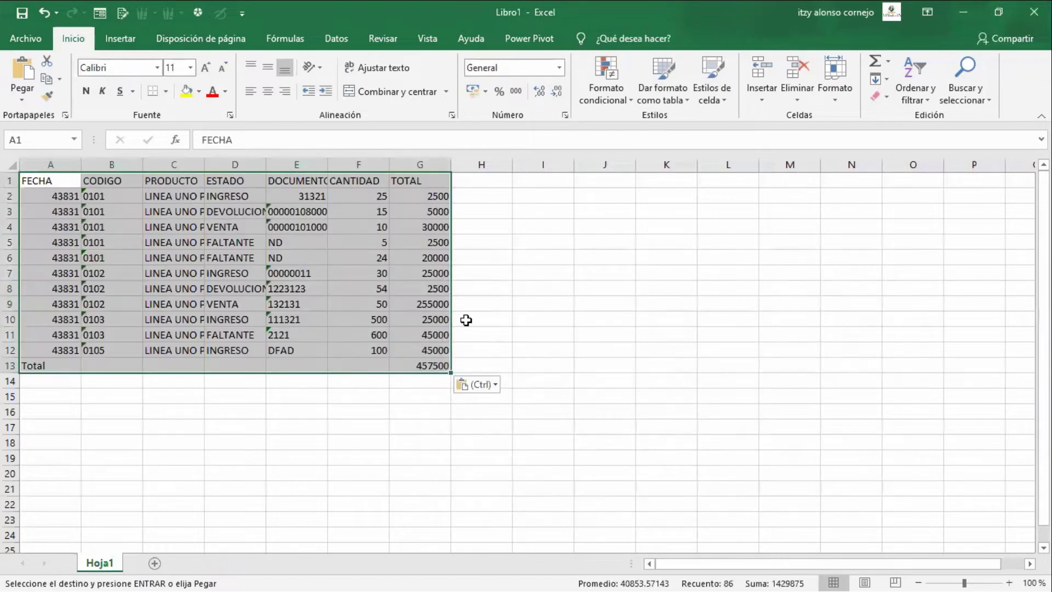
Try formatting A1:G13 as a table with the option for existing headers turned off, and undo it
left_click(670, 94)
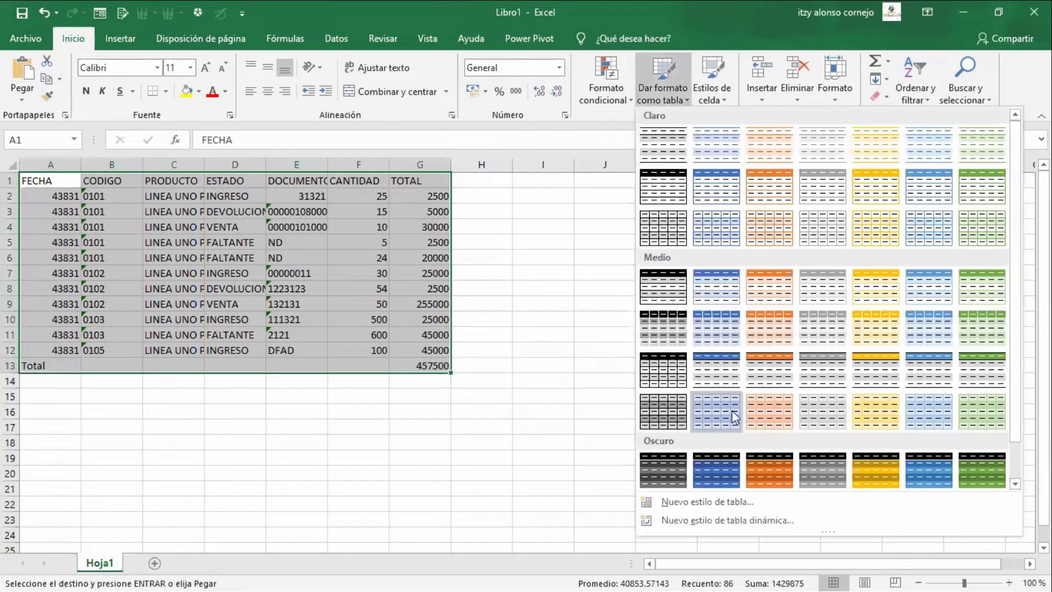
left_click(679, 415)
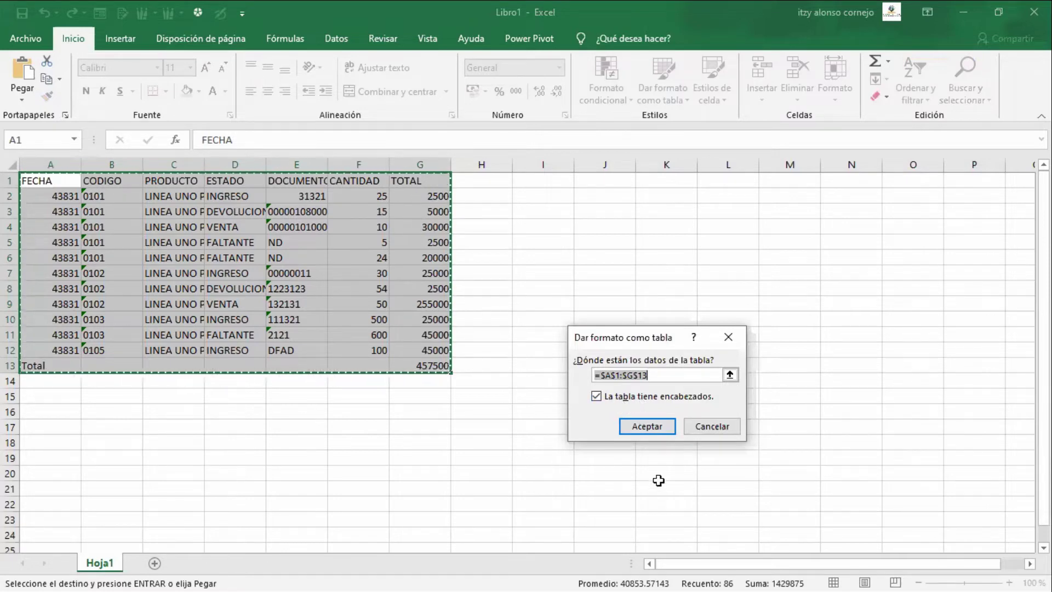
left_click(614, 398)
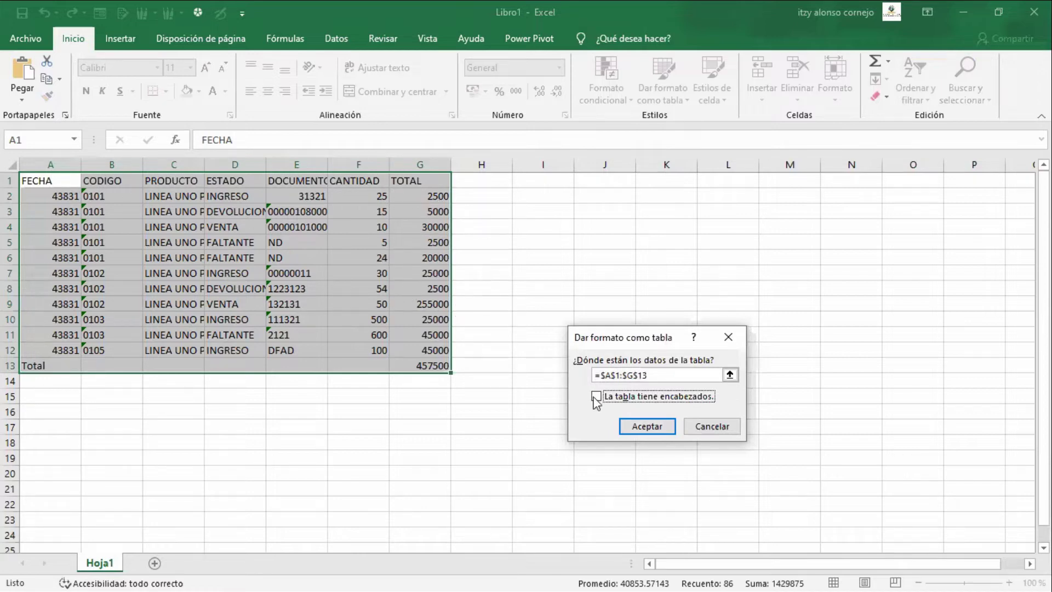
left_click(634, 427)
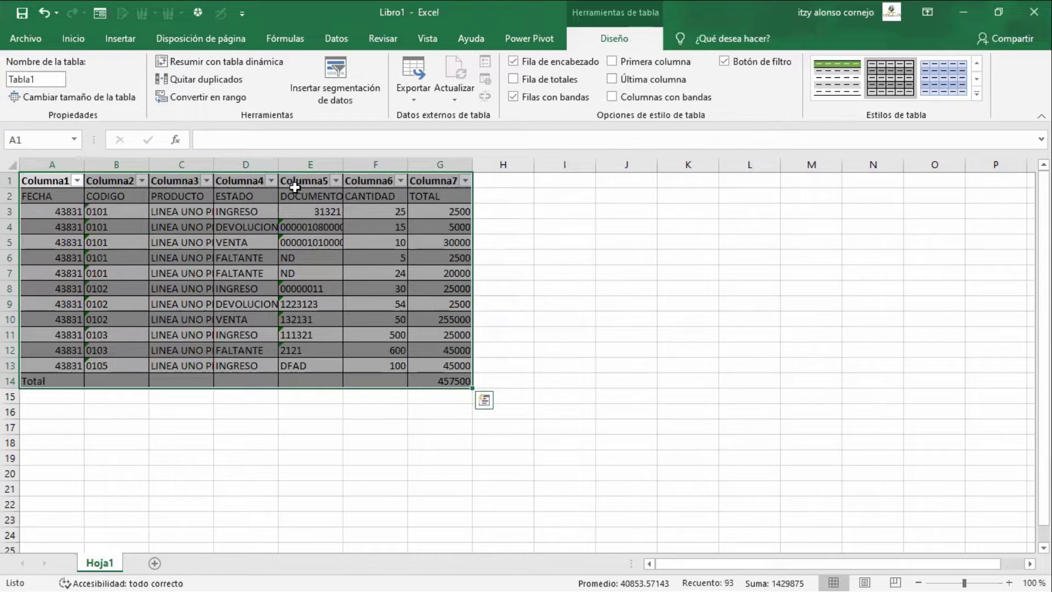
key("ctrl+z")
key("ctrl+z")
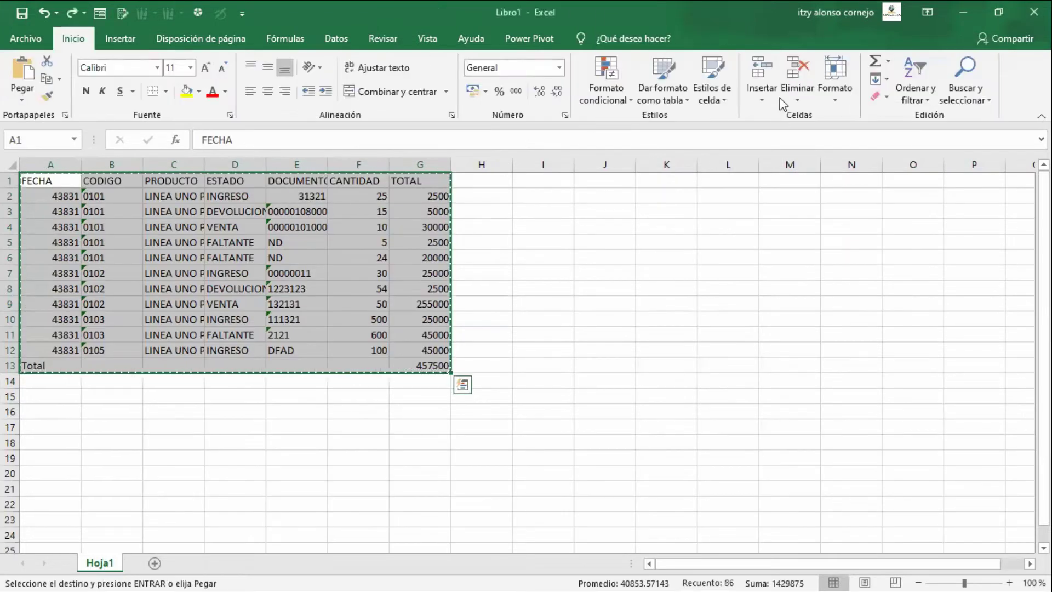
Format A1:G13 as a table in a medium style with black headers and banded rows, using the first row as headers
left_click(121, 42)
scroll(680, 98, "up", 1)
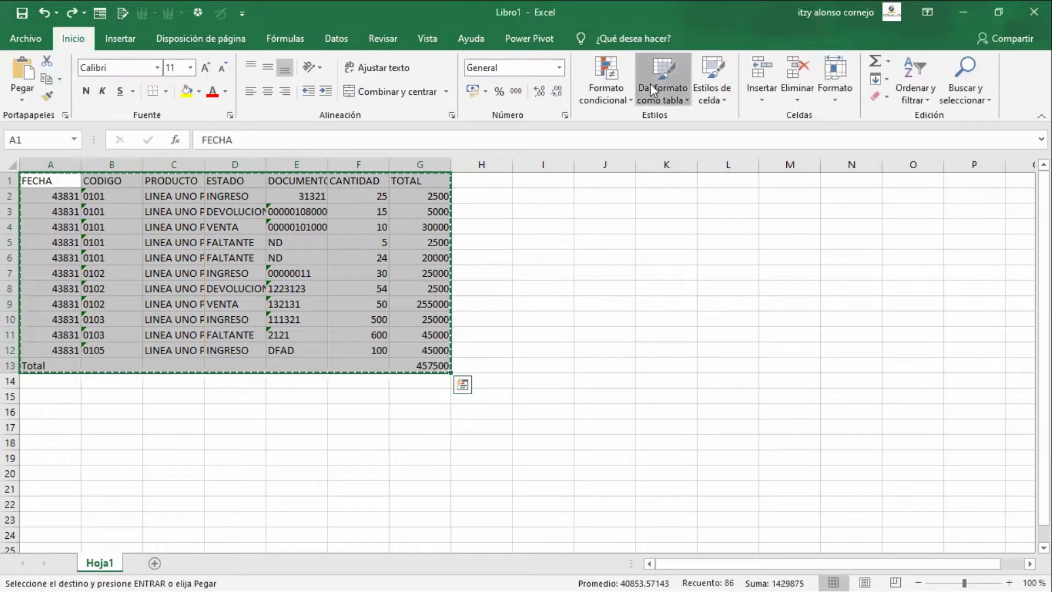
left_click(650, 84)
left_click(673, 310)
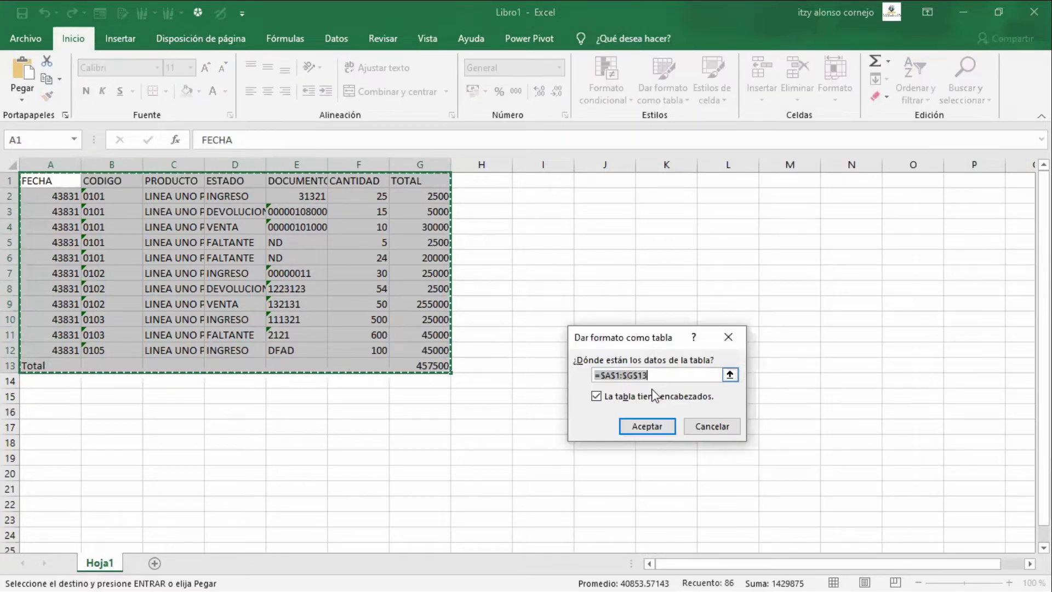
left_click(647, 426)
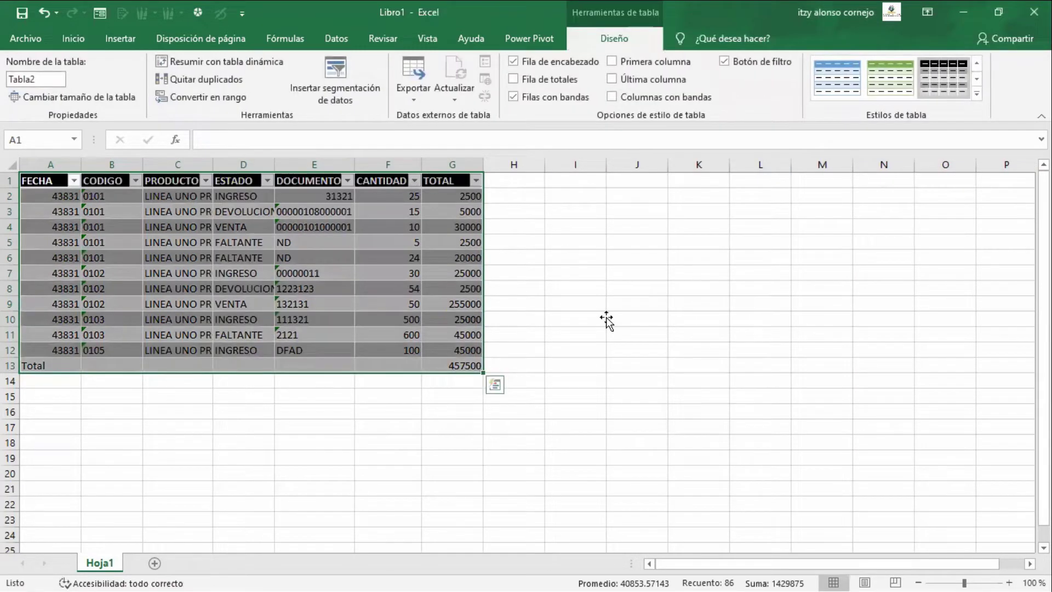
left_click(608, 321)
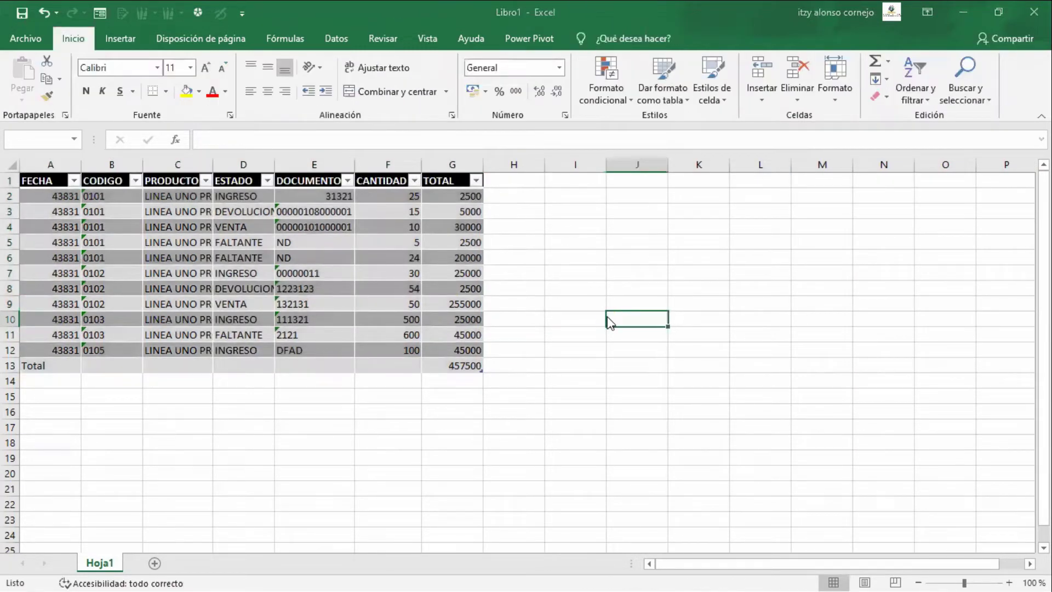
Close the new workbook and select cell D6 in the ESTADO column of the MOVIMIENTO table
key("alt+F4")
left_click(585, 387)
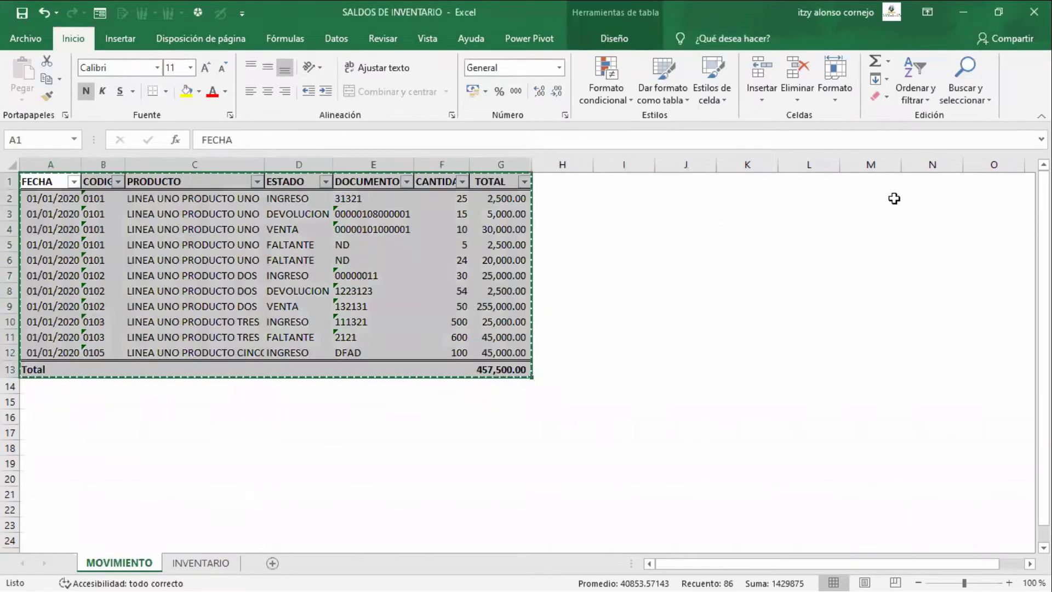
left_click(719, 227)
left_click(588, 233)
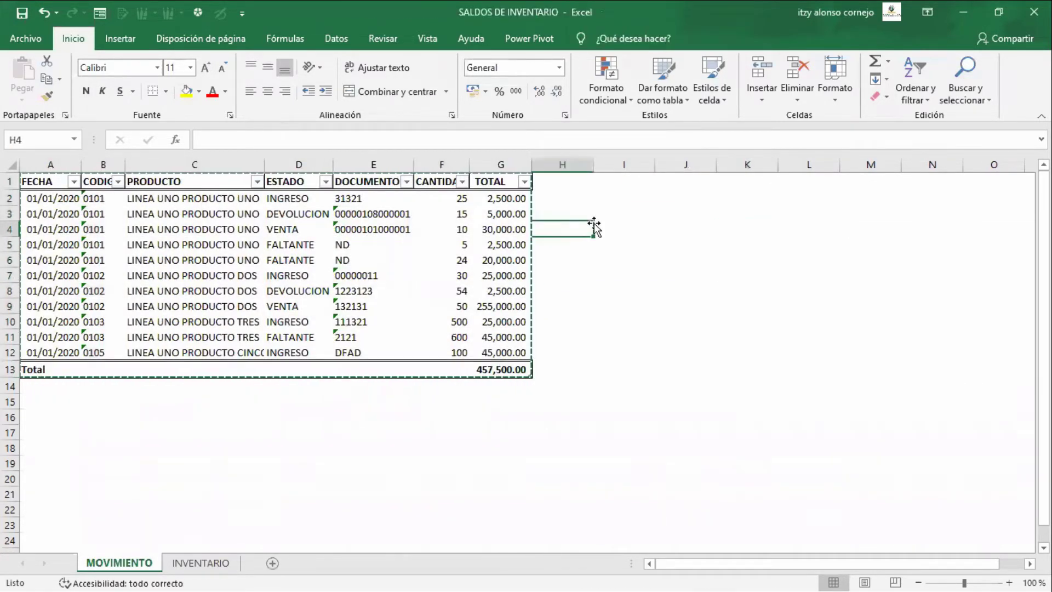
left_click(308, 261)
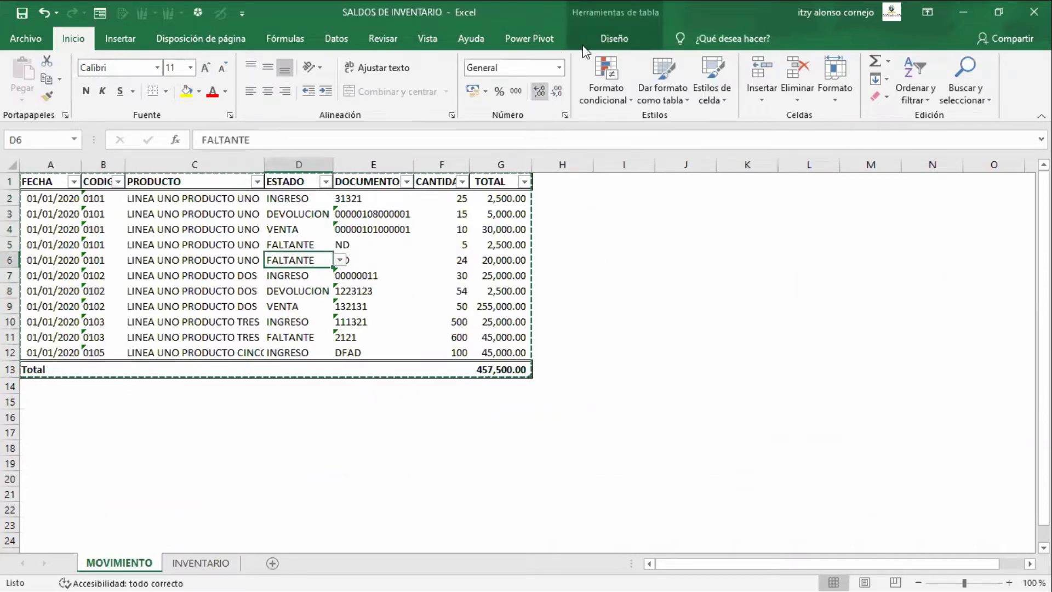
Compare the available table design tools with a cell selected outside and then inside the MOVIMIENTO table
left_click(613, 36)
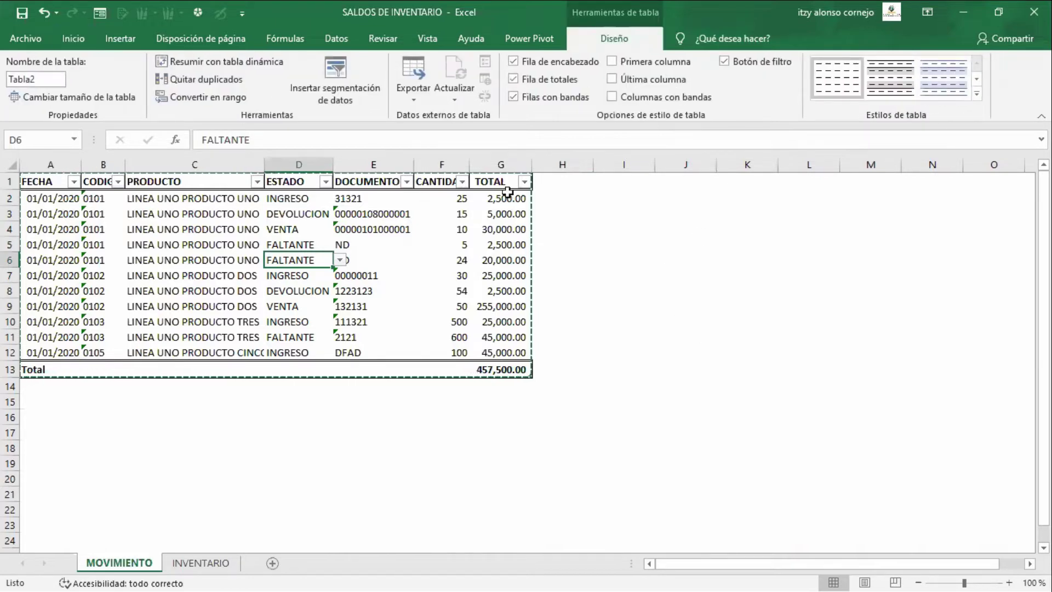
left_click(650, 247)
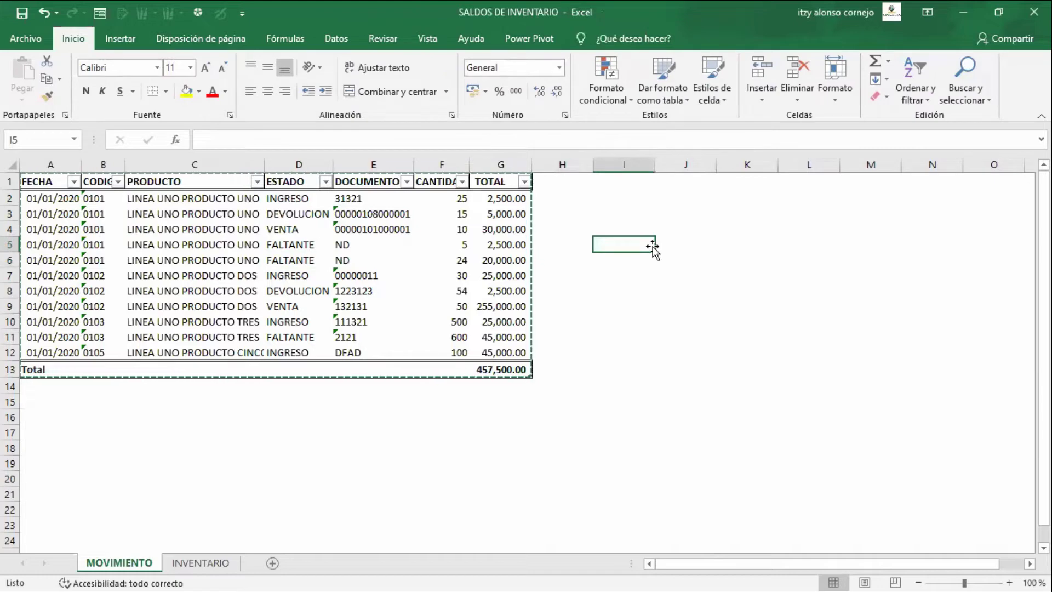
left_click(384, 229)
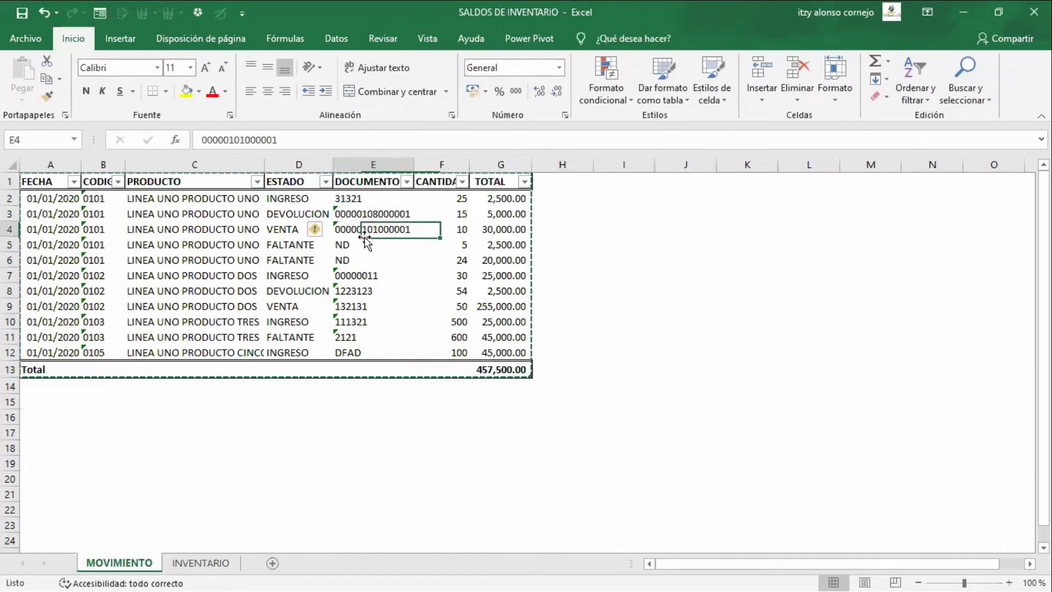
left_click(386, 214)
left_click(315, 213)
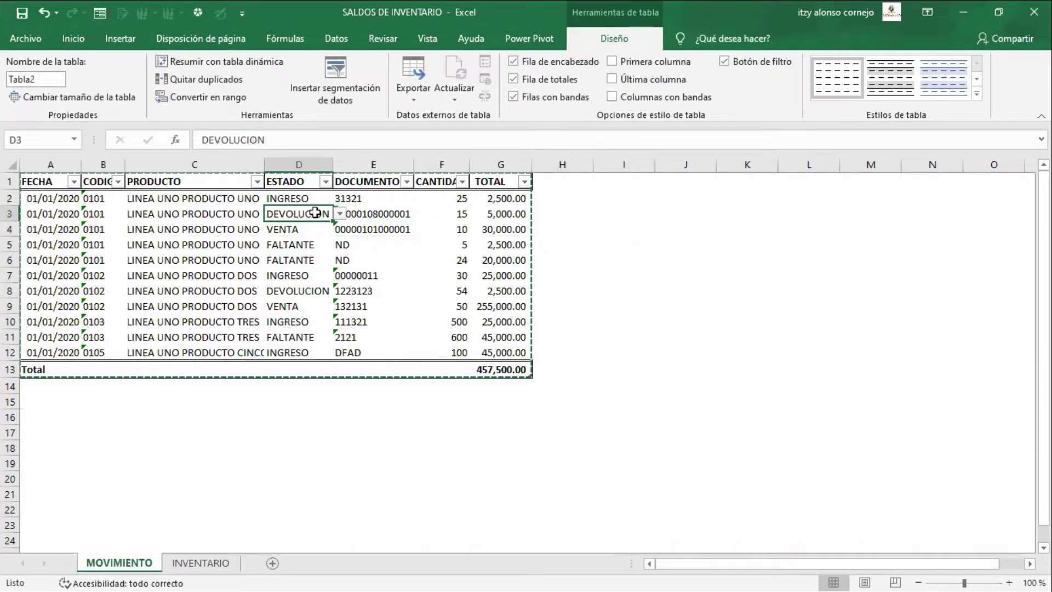
Examine the SI.ERROR and BUSCARV formula in cell C2 of the PRODUCTO column, starting with its lookup value
left_click(188, 197)
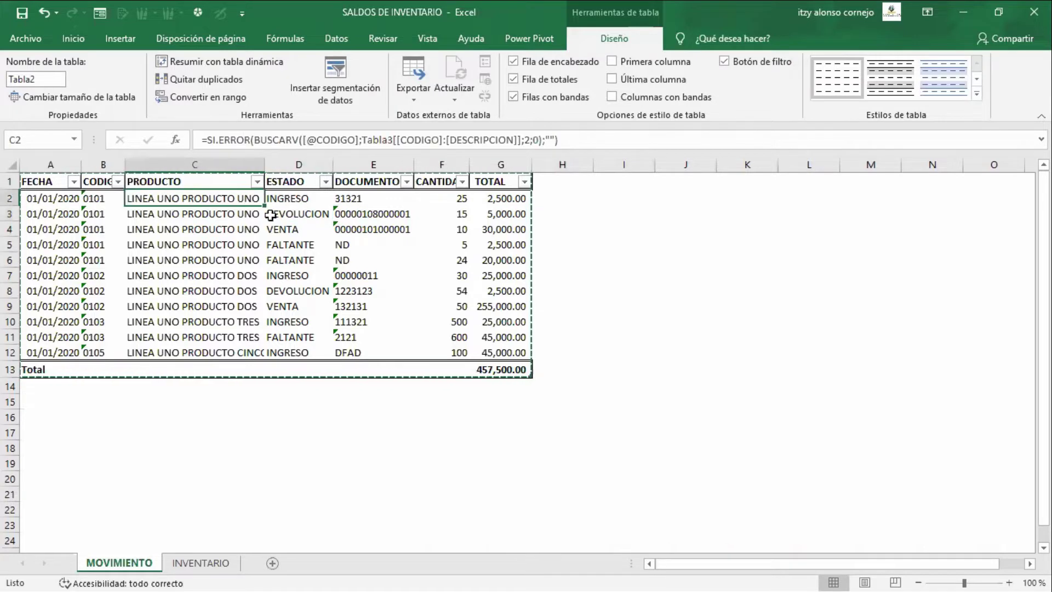
key("F2")
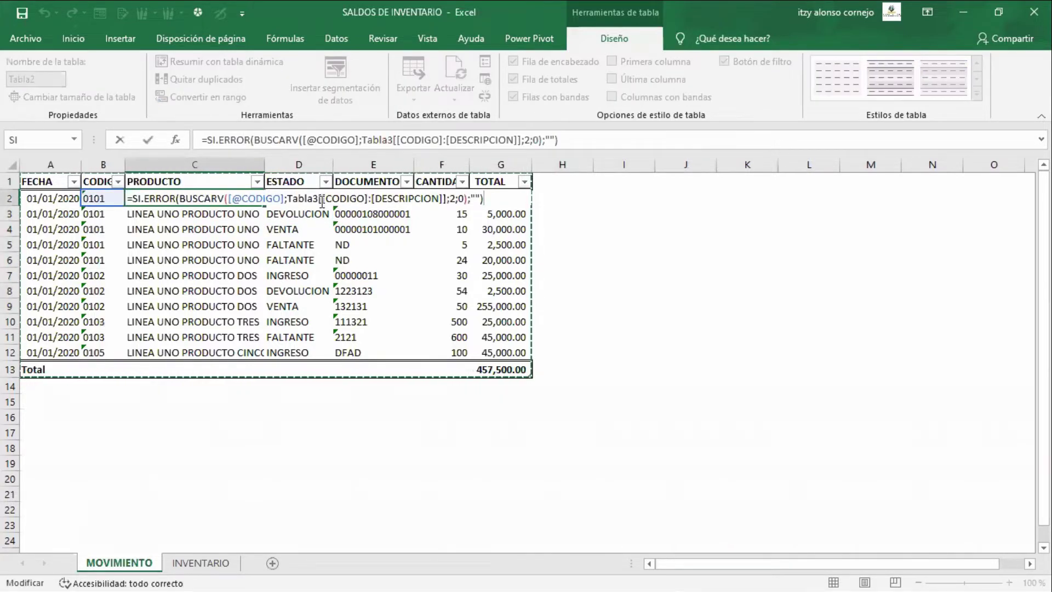
left_click(179, 198)
left_click_drag(206, 198, 230, 198)
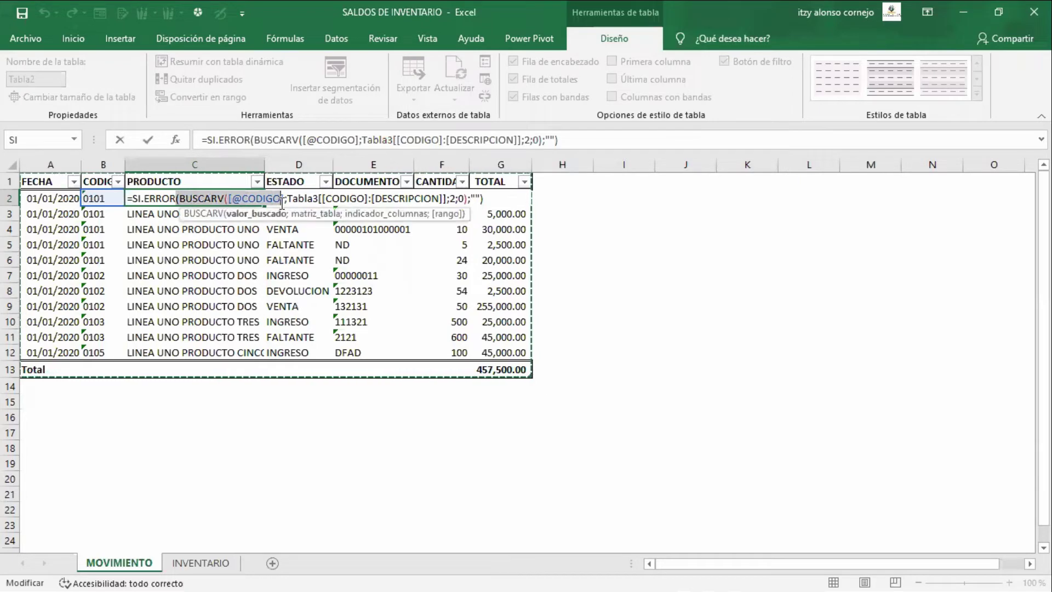
key("Escape")
Check the table names assigned to the MOVIMIENTO and INVENTARIO tables and return to the MOVIMIENTO sheet
left_click(276, 260)
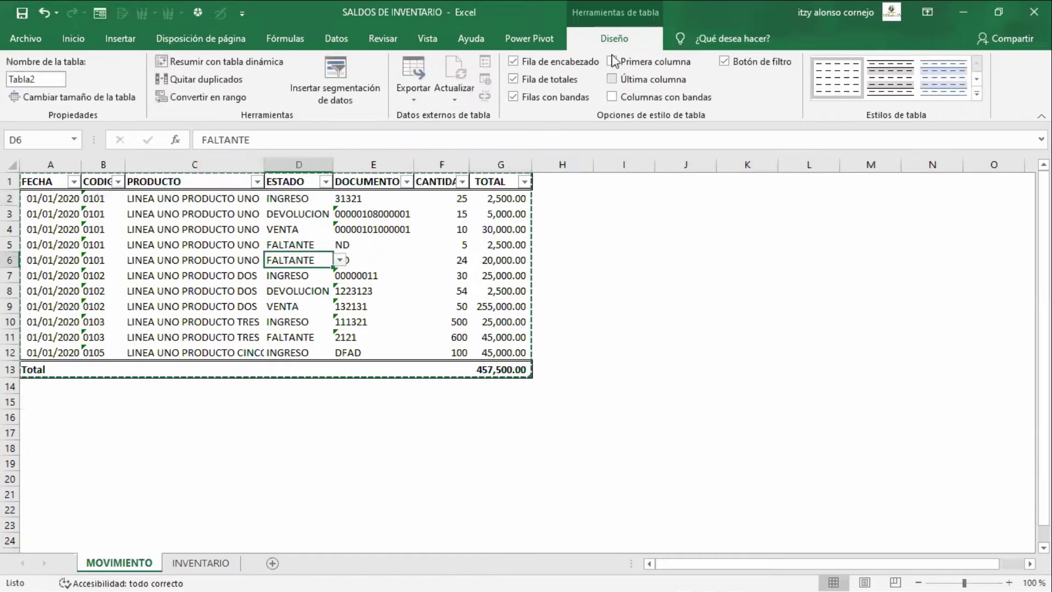
left_click(51, 81)
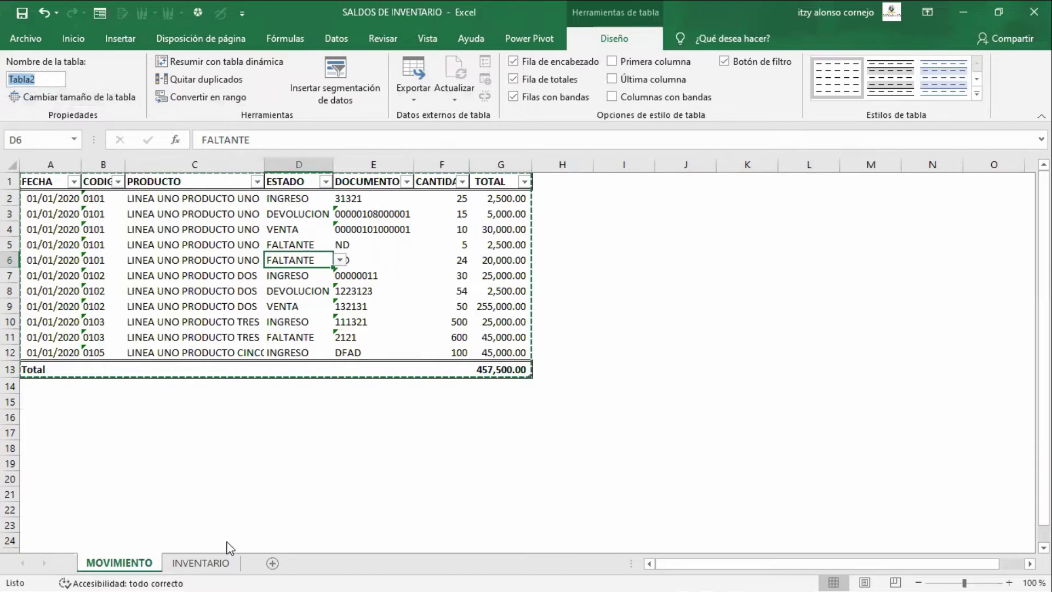
left_click(225, 565)
left_click(317, 275)
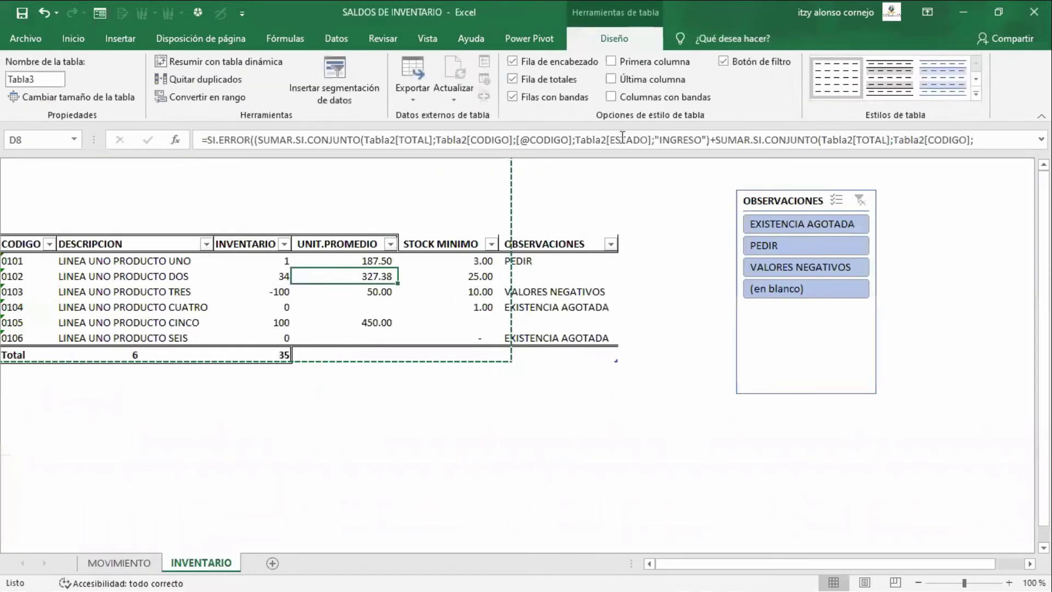
left_click(36, 80)
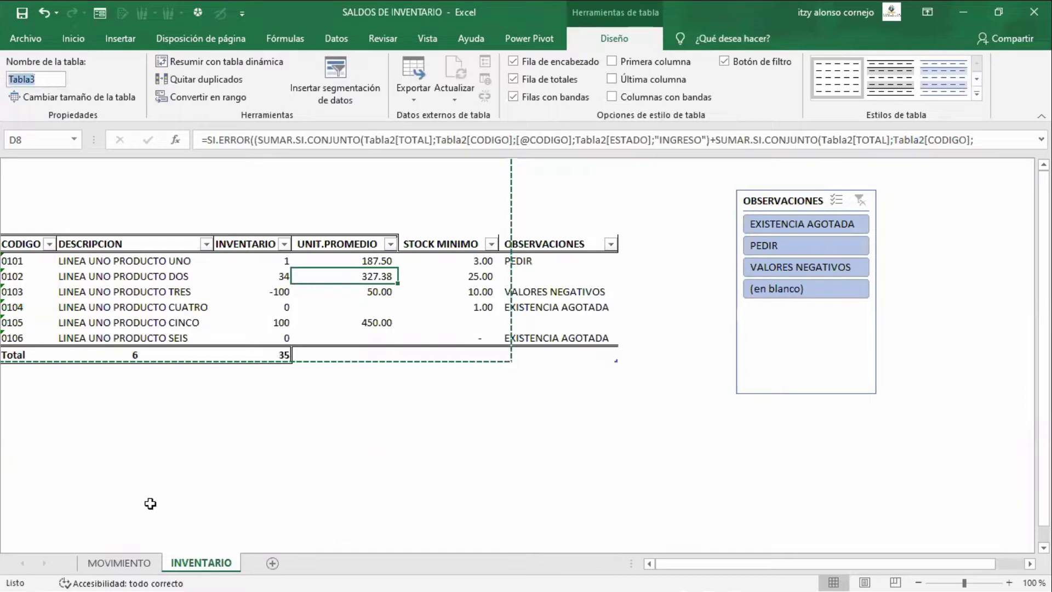
left_click(139, 563)
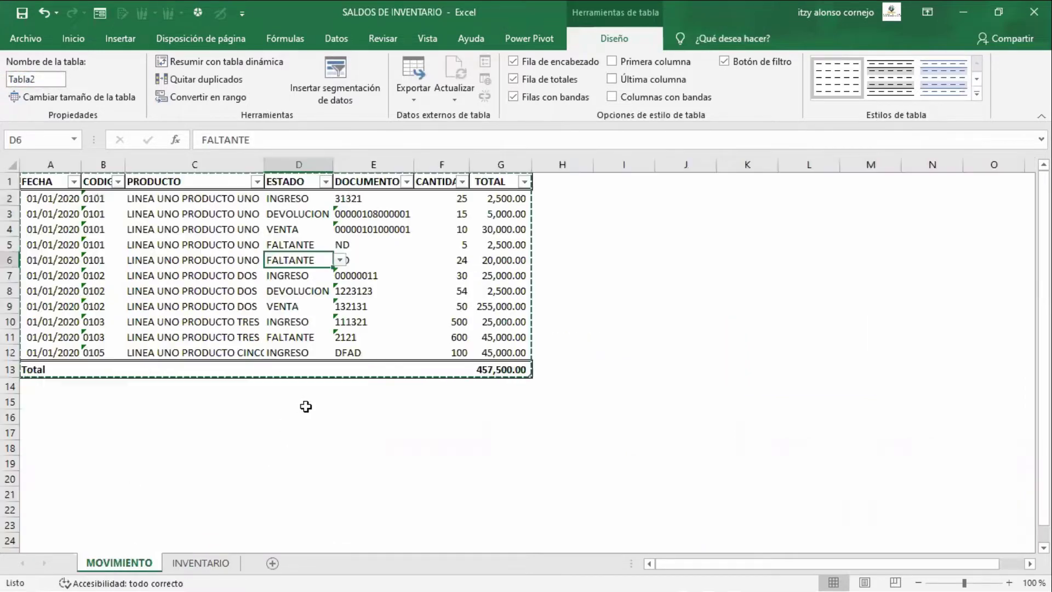
Examine the BUSCARV arguments in C2: lookup value, table array, column index and range match, leaving the formula unedited
double_click(252, 202)
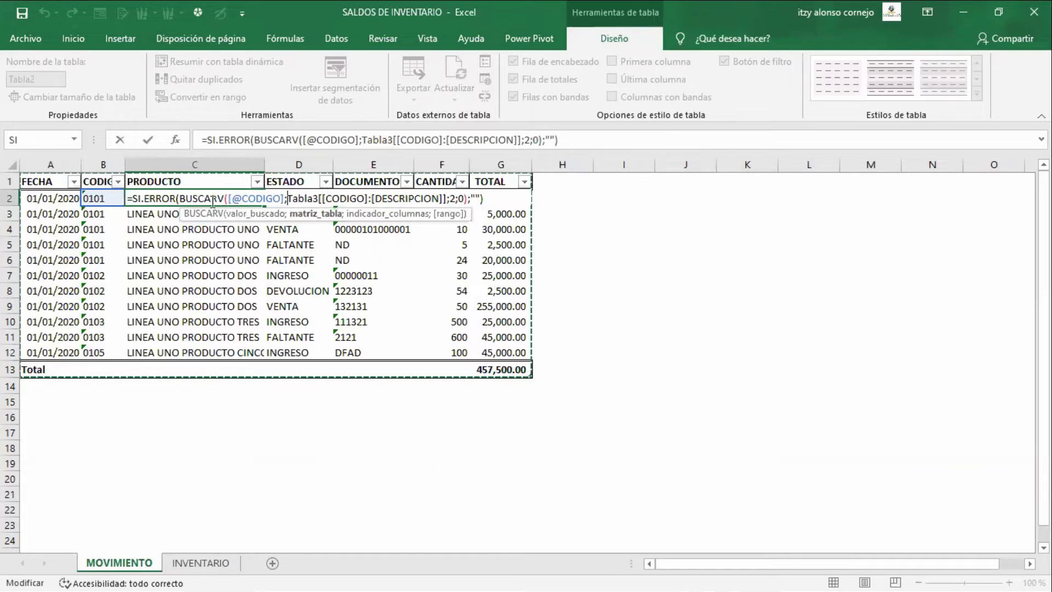
left_click(276, 198)
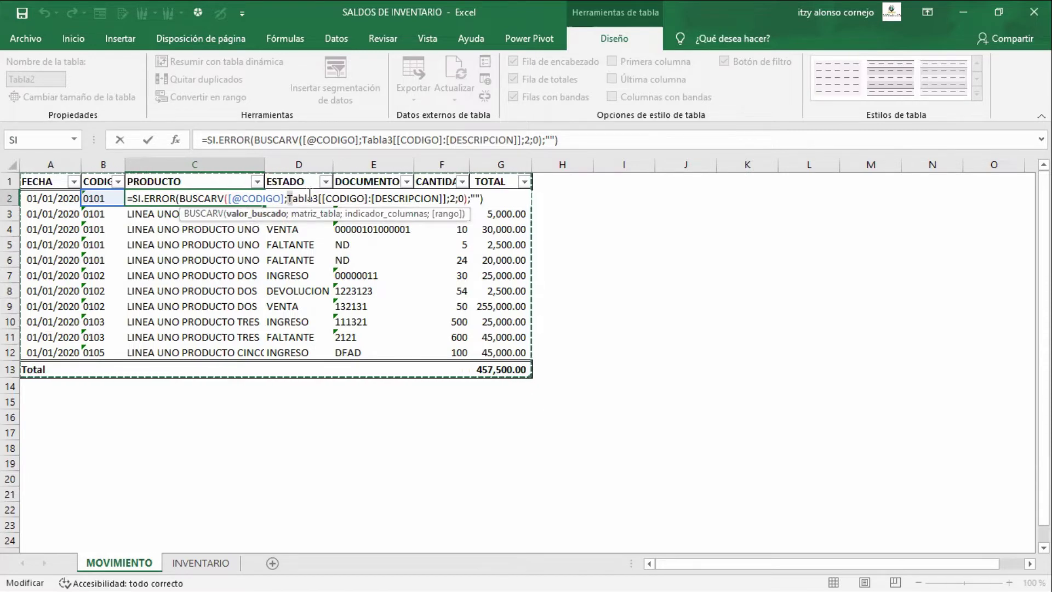
left_click_drag(443, 198, 445, 198)
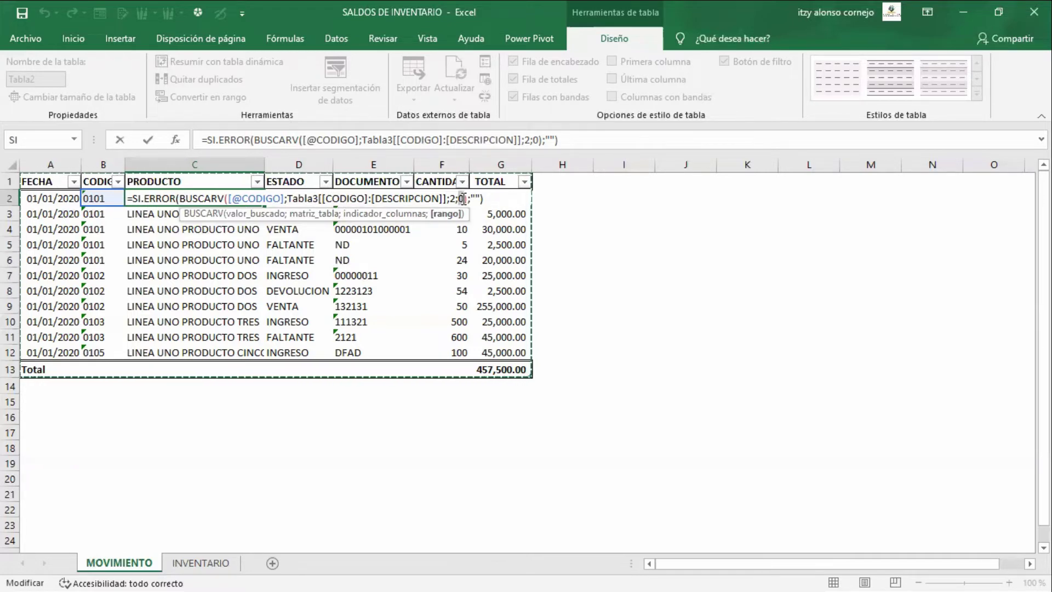
double_click(452, 199)
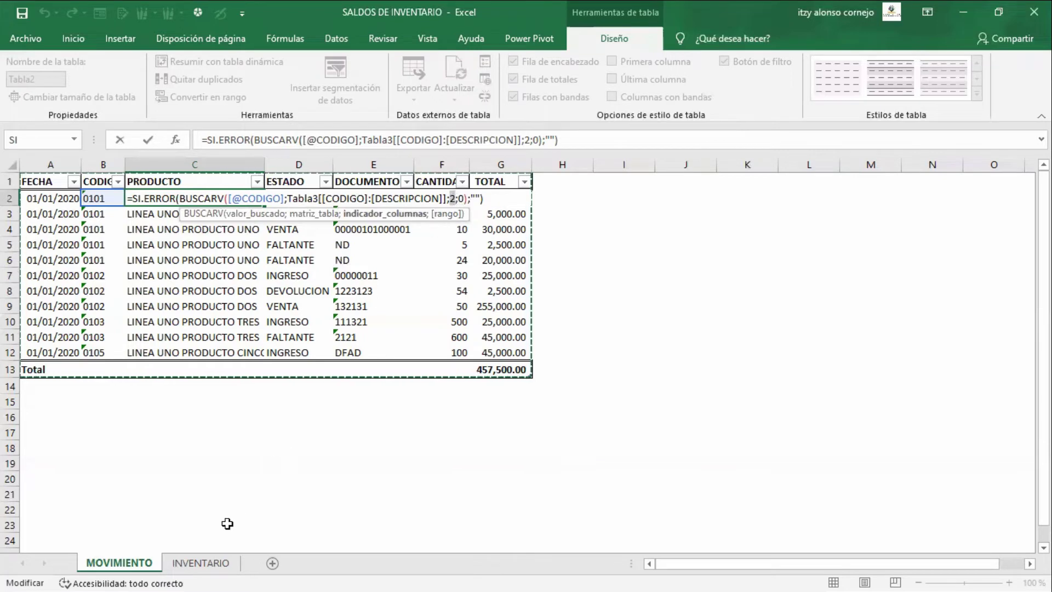
key("Escape")
Examine the CODIGO and DESCRIPCION columns on the INVENTARIO sheet to see how each code pairs with its description
left_click(201, 562)
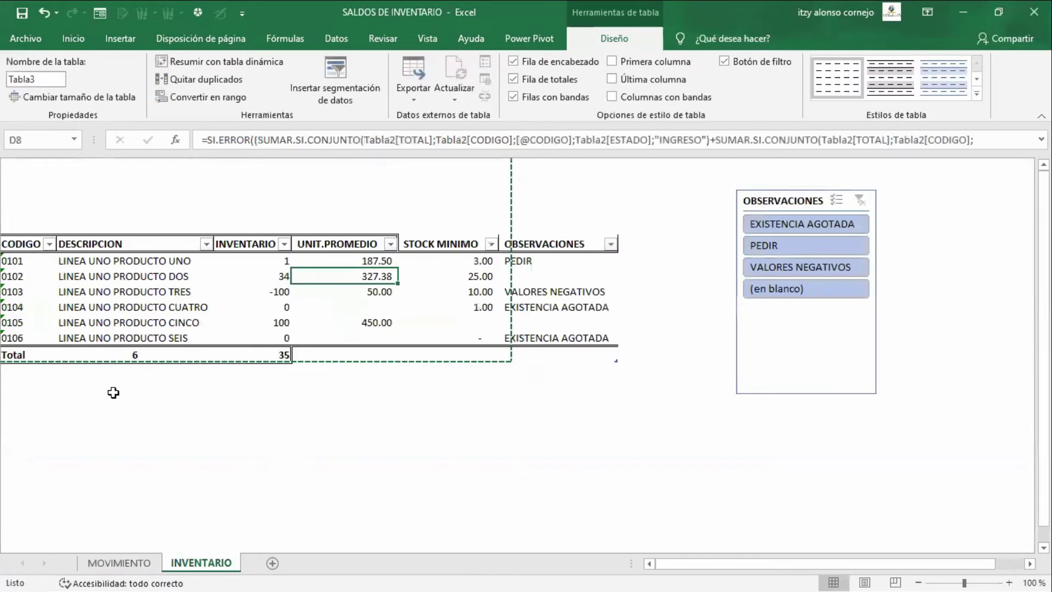
left_click(19, 295)
left_click(124, 304)
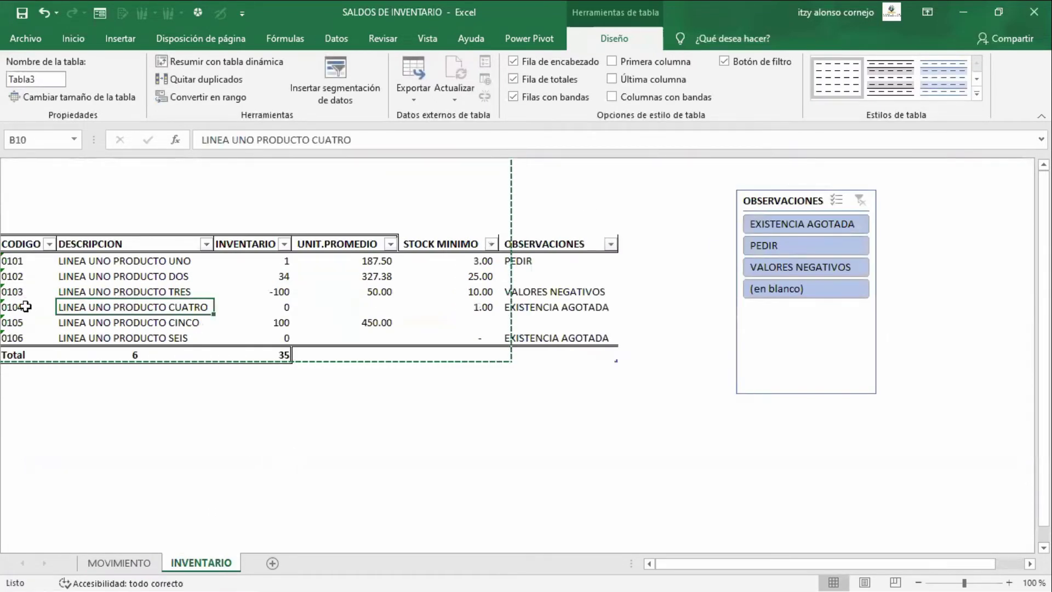
left_click(20, 307)
left_click(113, 306)
left_click_drag(19, 247, 88, 249)
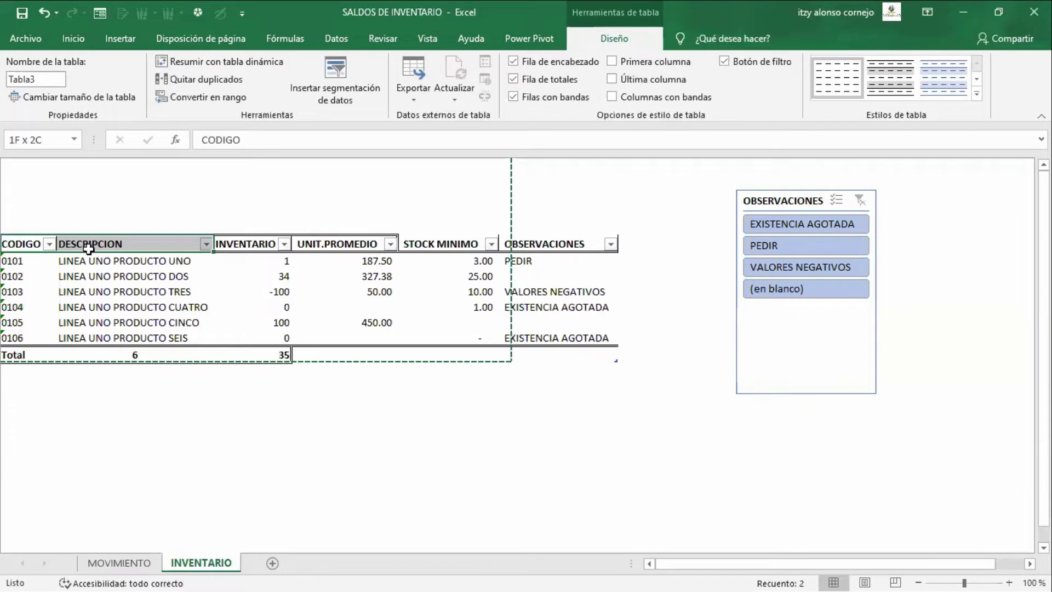
left_click_drag(88, 248, 88, 248)
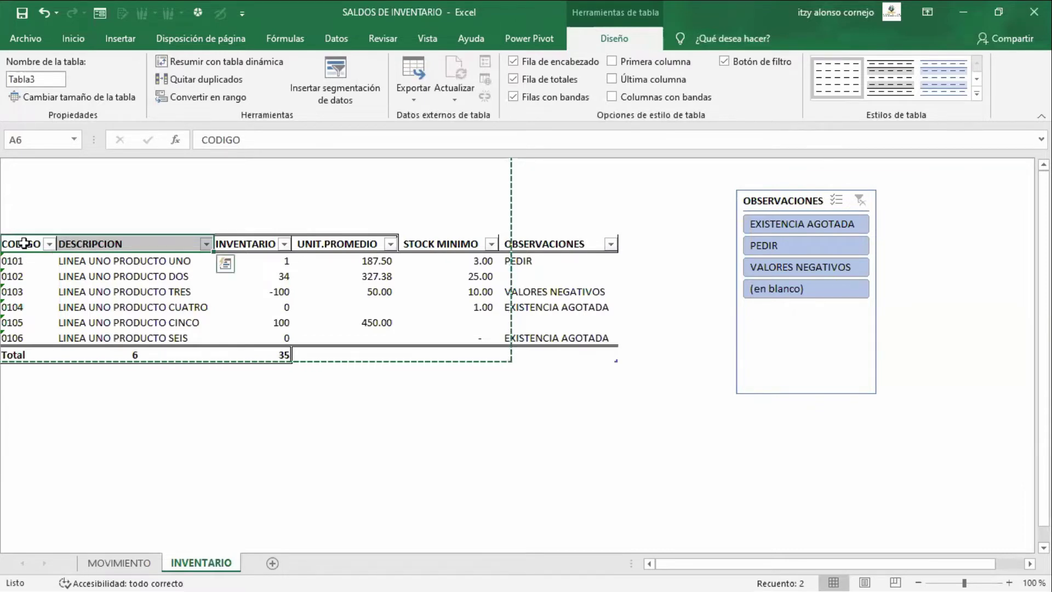
left_click(15, 261)
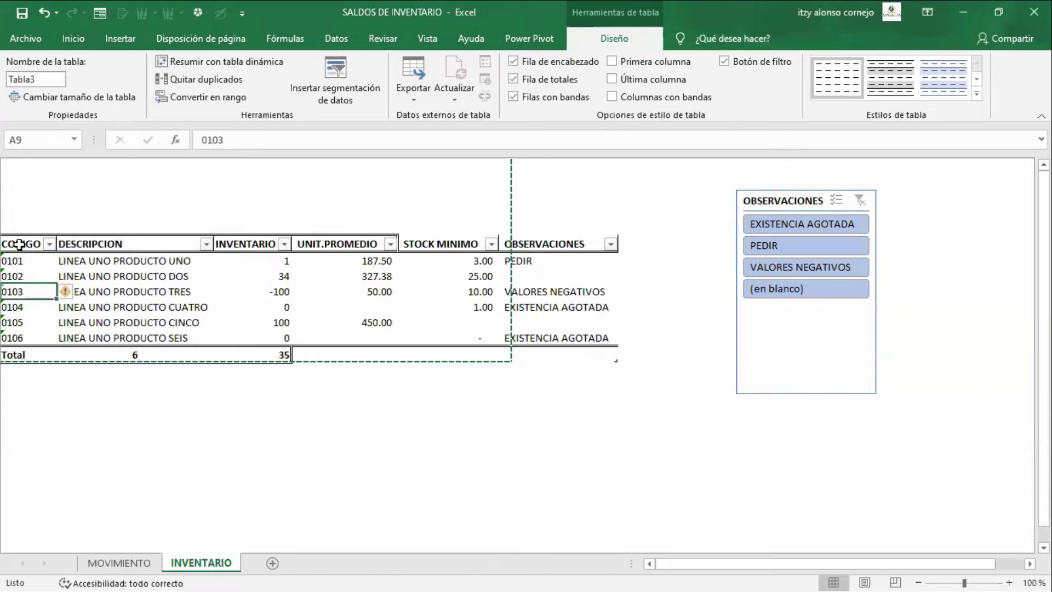
left_click(18, 245)
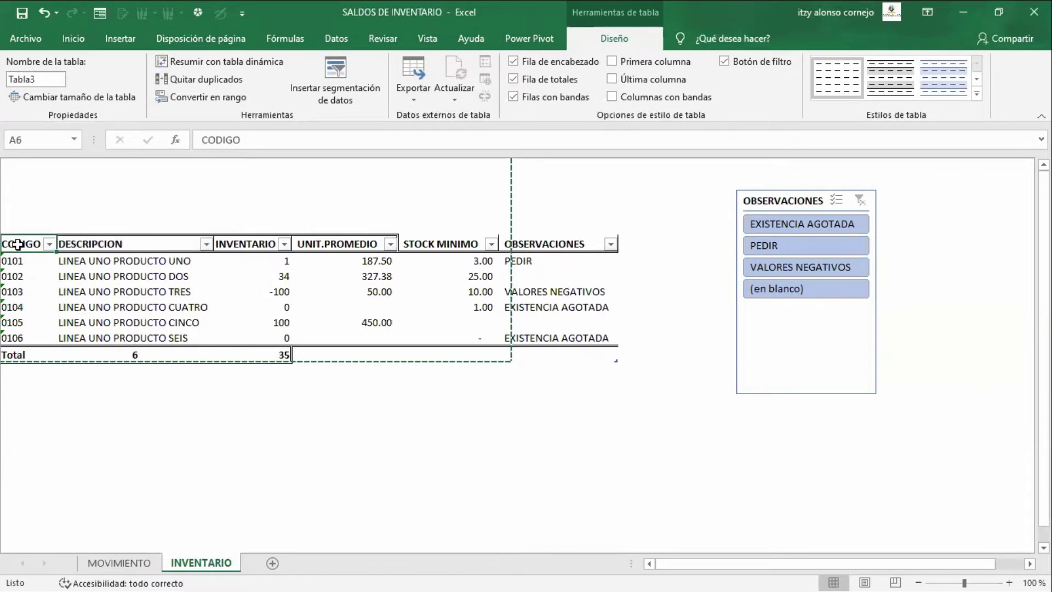
left_click(86, 248)
left_click_drag(53, 277, 114, 283)
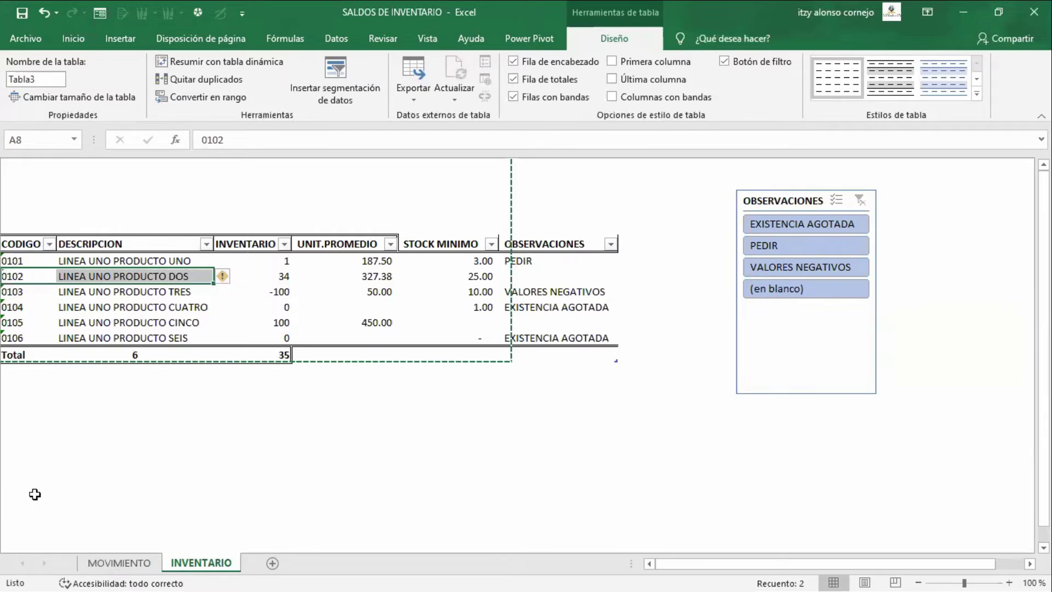
Clear the product code in B2 of the MOVIMIENTO sheet and inspect the SI.ERROR part of C2's formula
left_click(145, 564)
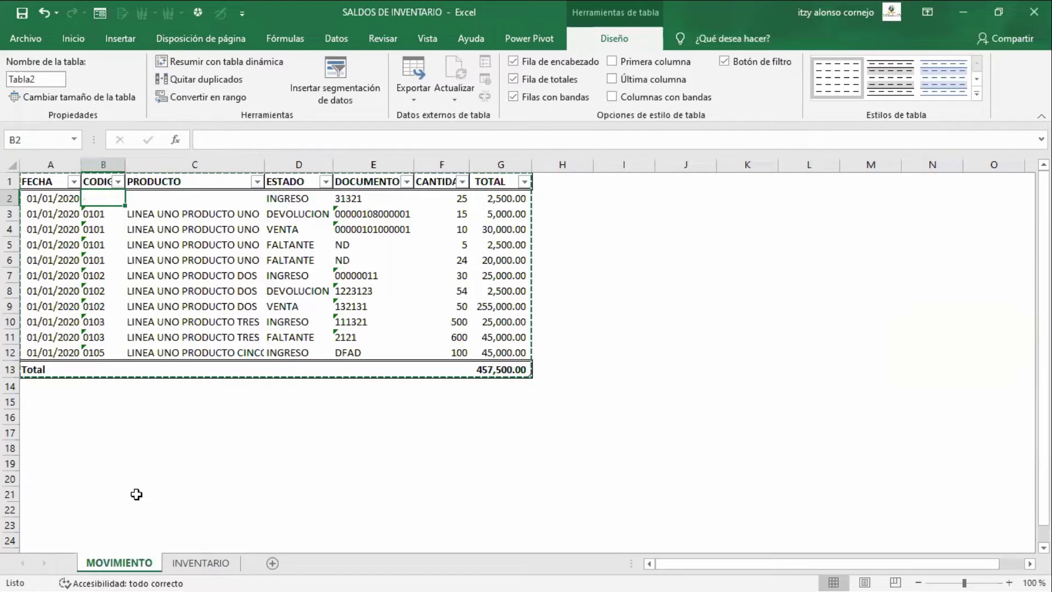
key("F2")
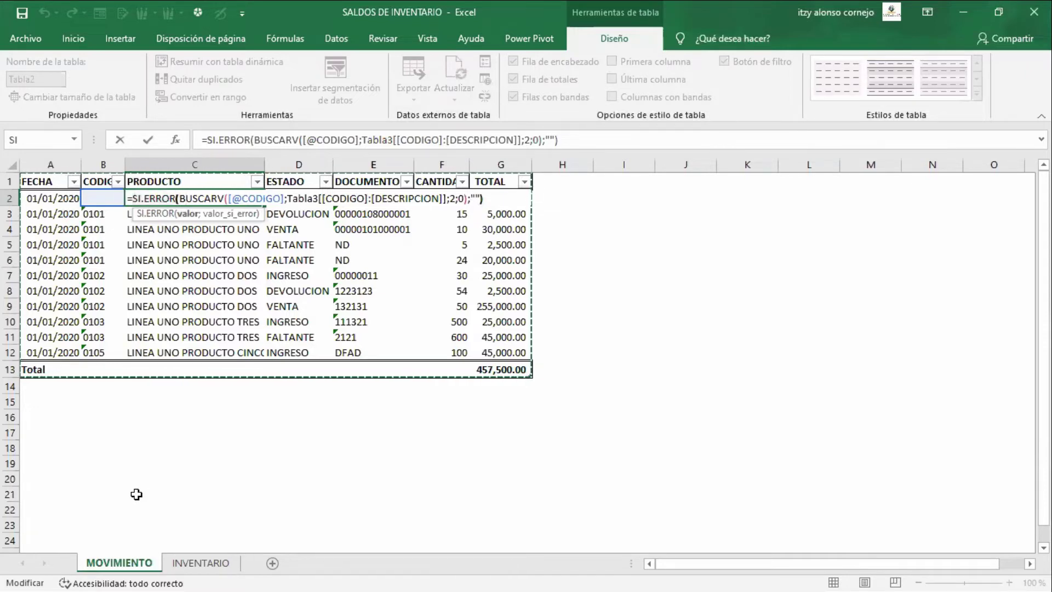
key("Escape")
Try the sample error texts n/a and n/d in cell I2 and discard the entry
key("Right")
key("Right")
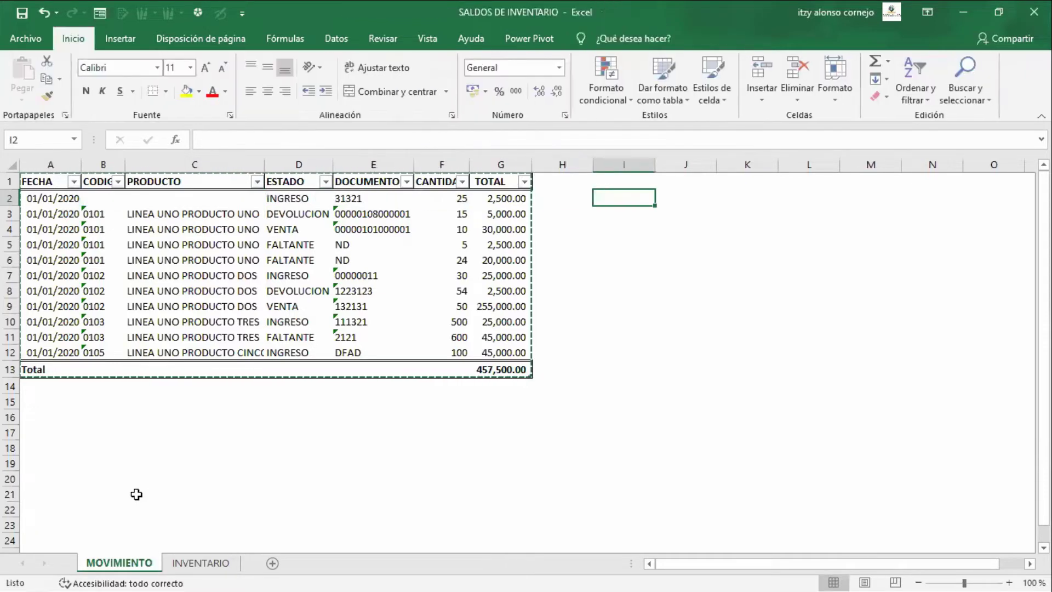
type("n/a")
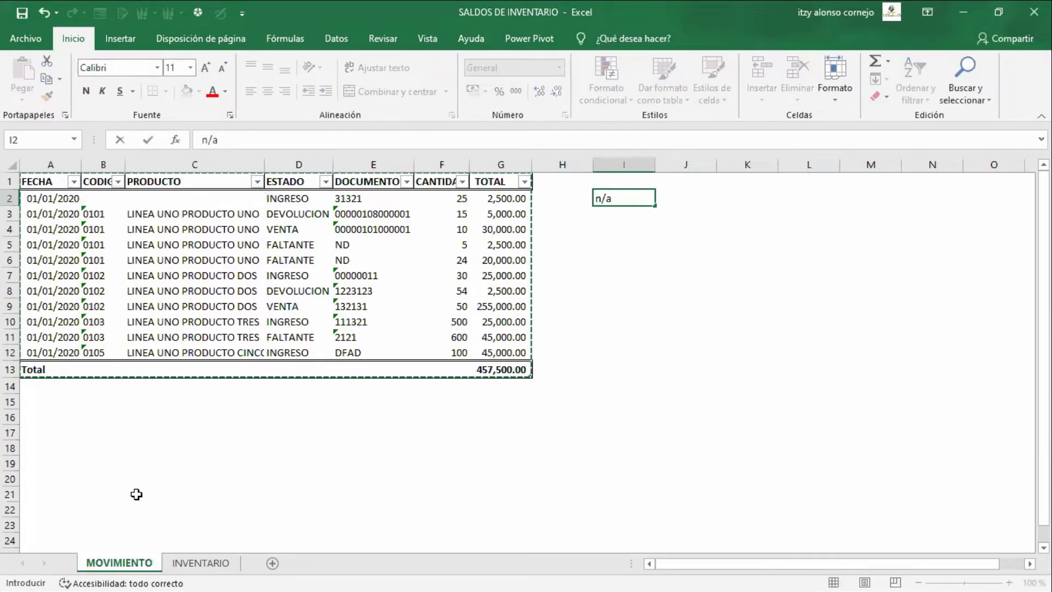
key("BackSpace")
key("BackSpace")
key("BackSpace")
type("n/d")
key("BackSpace")
key("BackSpace")
key("BackSpace")
type("ee")
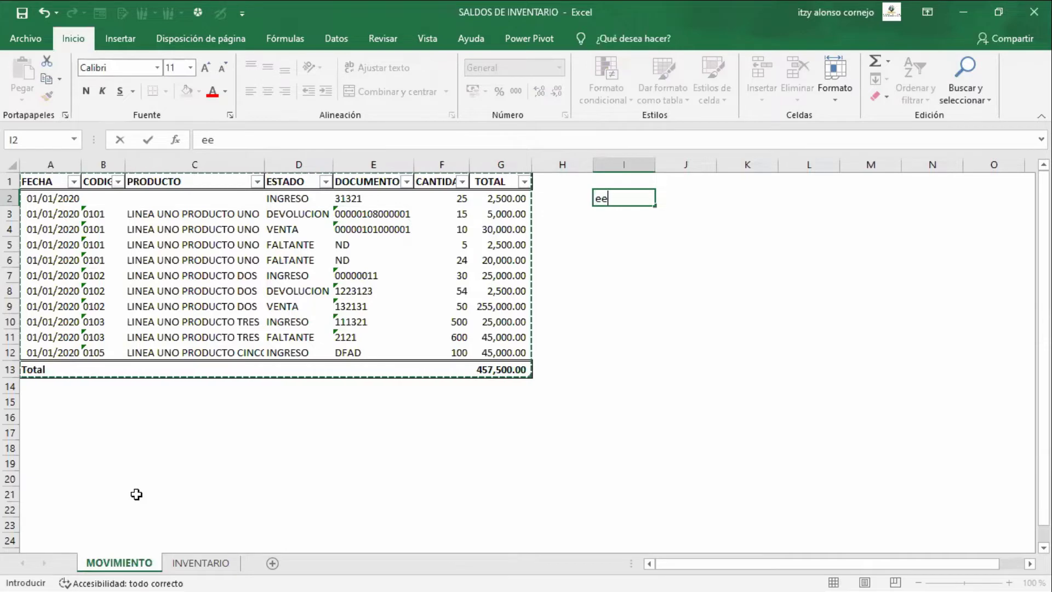
key("Escape")
Examine the value-if-error argument of the SI.ERROR formula in C2 and return to cell B2
key("Left")
key("Left")
key("Left")
key("Left")
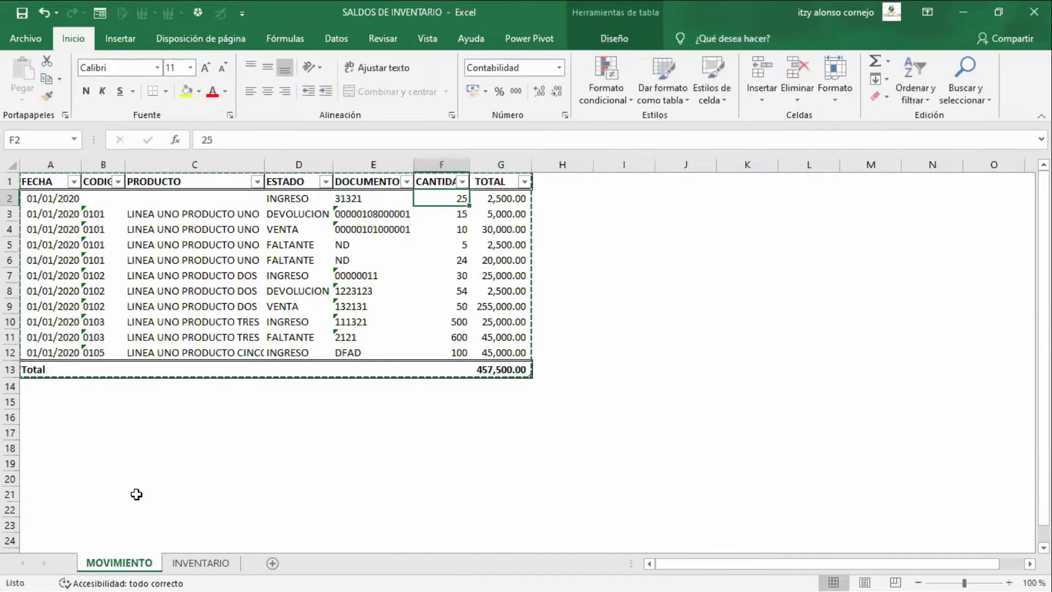
key("Left")
key("Left")
key("F2")
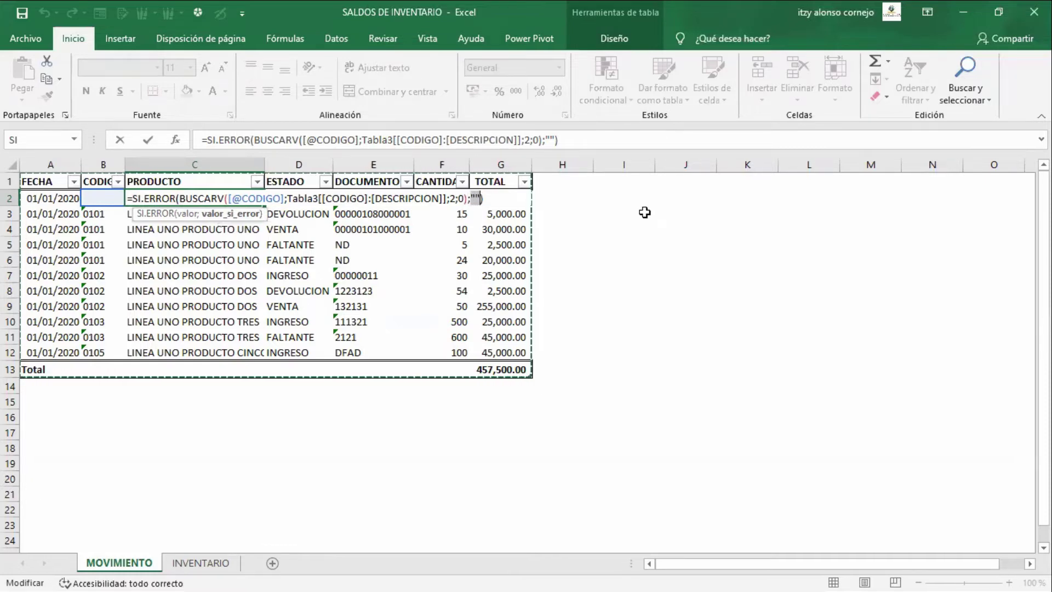
key("shift+Tab")
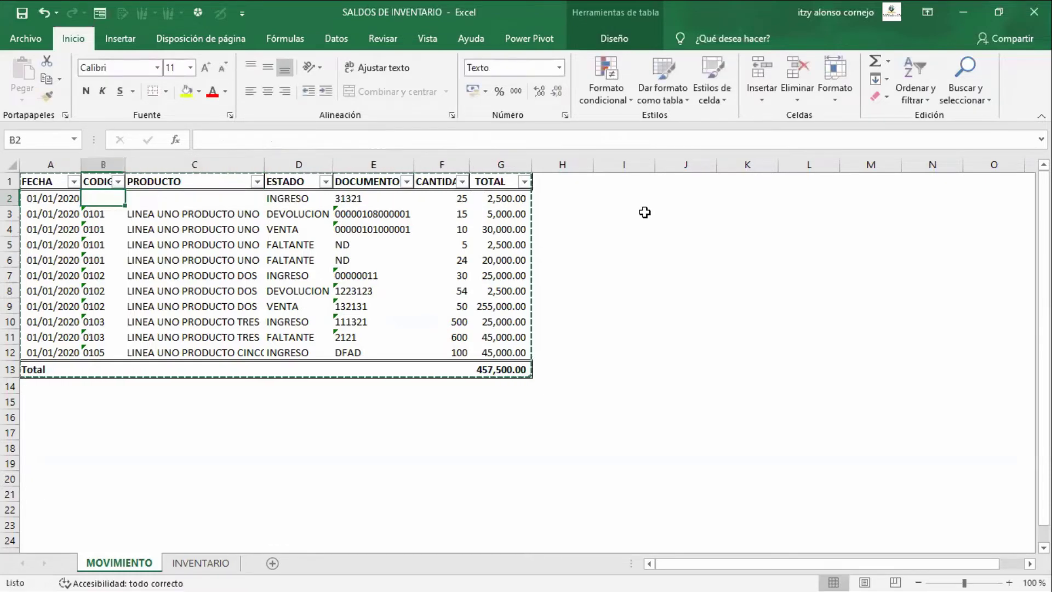
Enter the code 0101 in B2 of the CODIGO column and check the adjacent PRODUCTO cell
type("0")
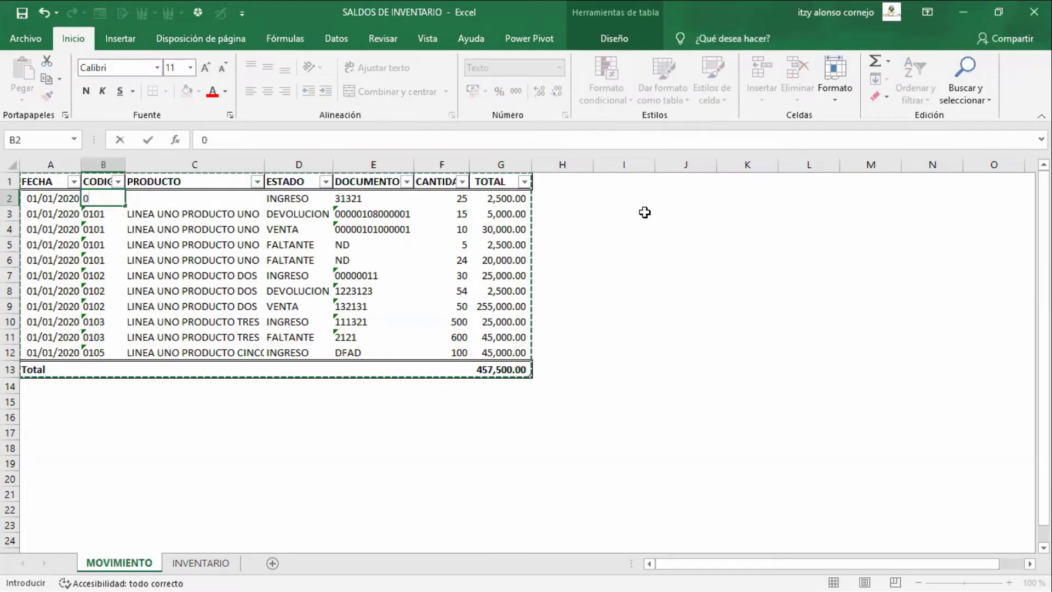
type("101")
key("ctrl+Return")
key("Tab")
key("shift+Tab")
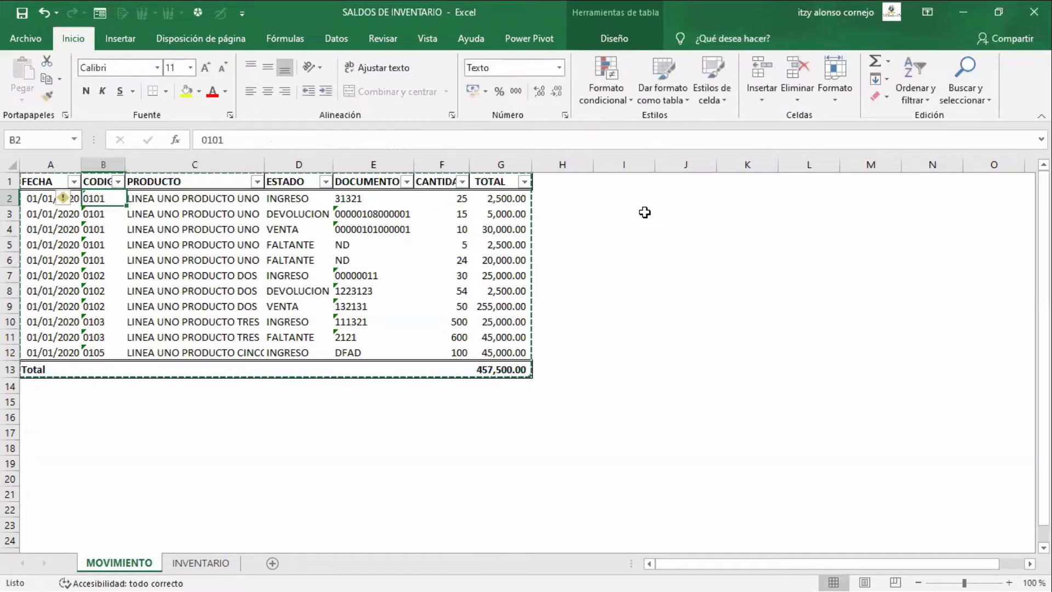
key("Tab")
key("shift+Tab")
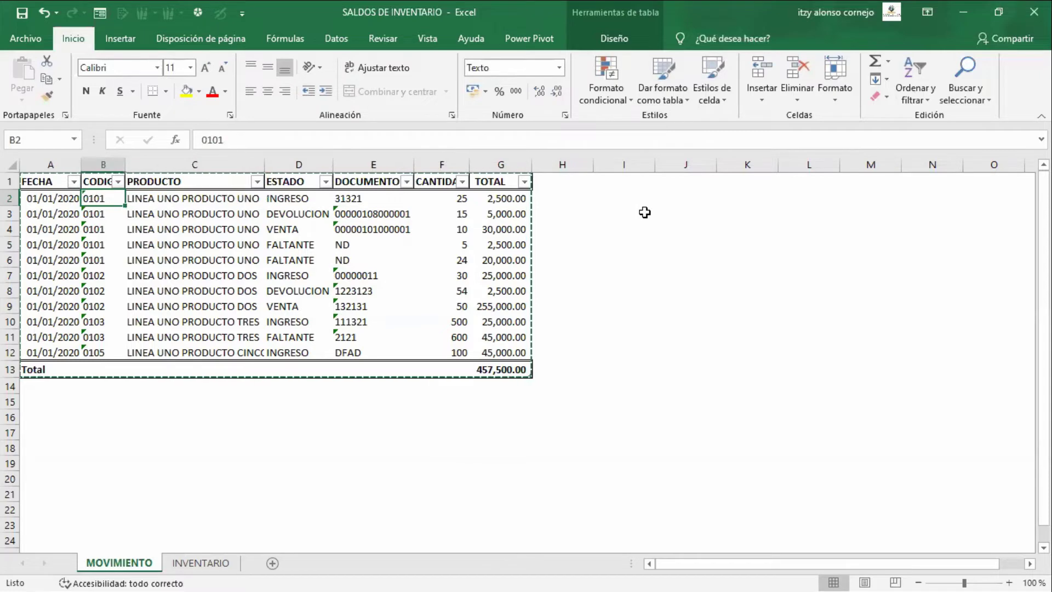
Locate code 0101 in cell A7 of the INVENTARIO table to compare it with the product lookup in C2
key("Tab")
key("ctrl+Page_Down")
key("Up")
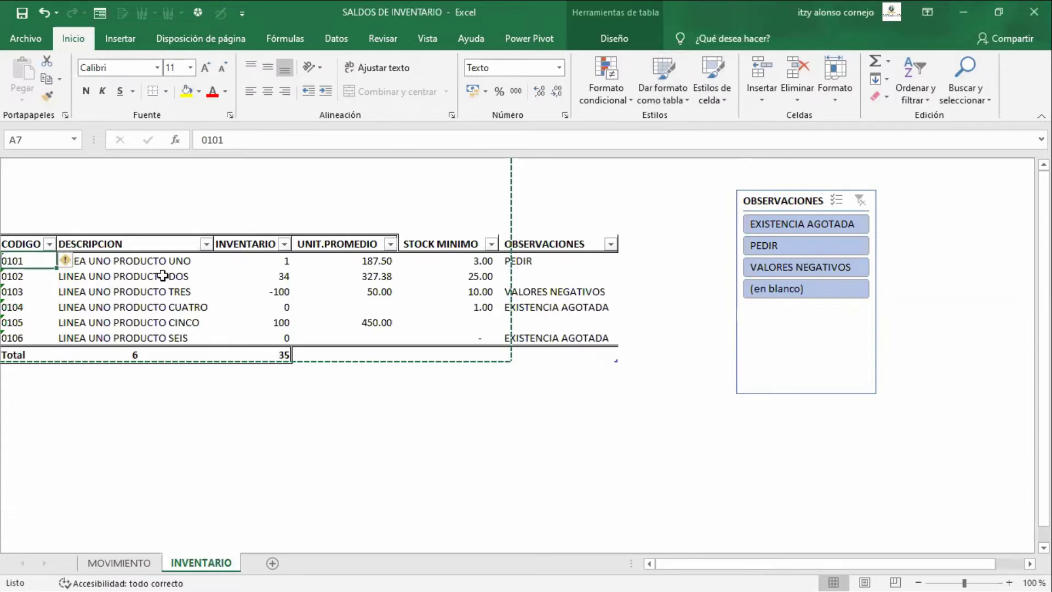
Examine the INVENTARIO and UNIT.PROMEDIO formulas in the INVENTARIO table and select the stock values in C7:C12
left_click(231, 292)
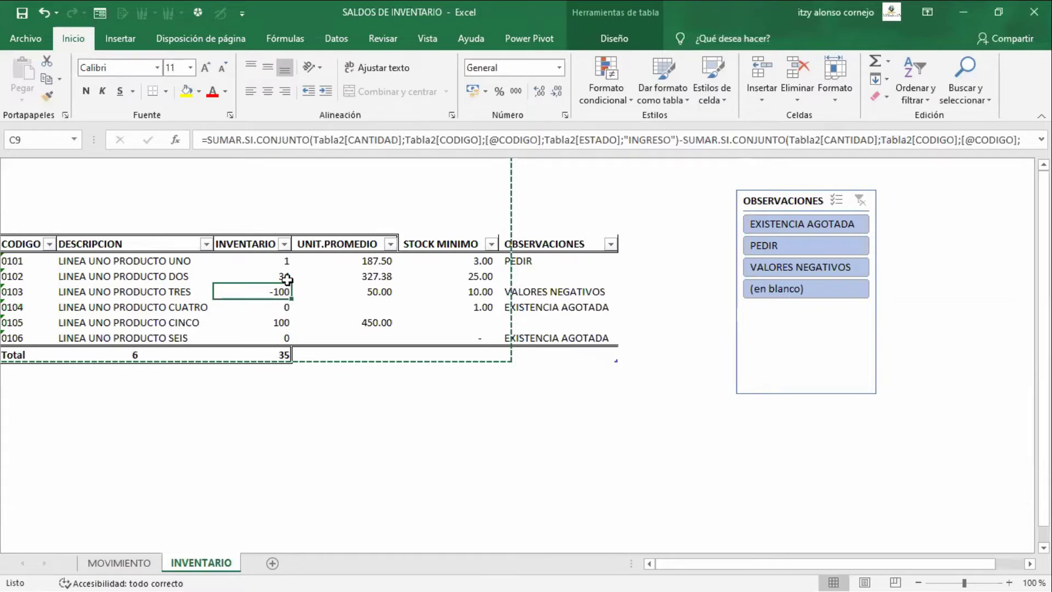
left_click(284, 277)
left_click(320, 269)
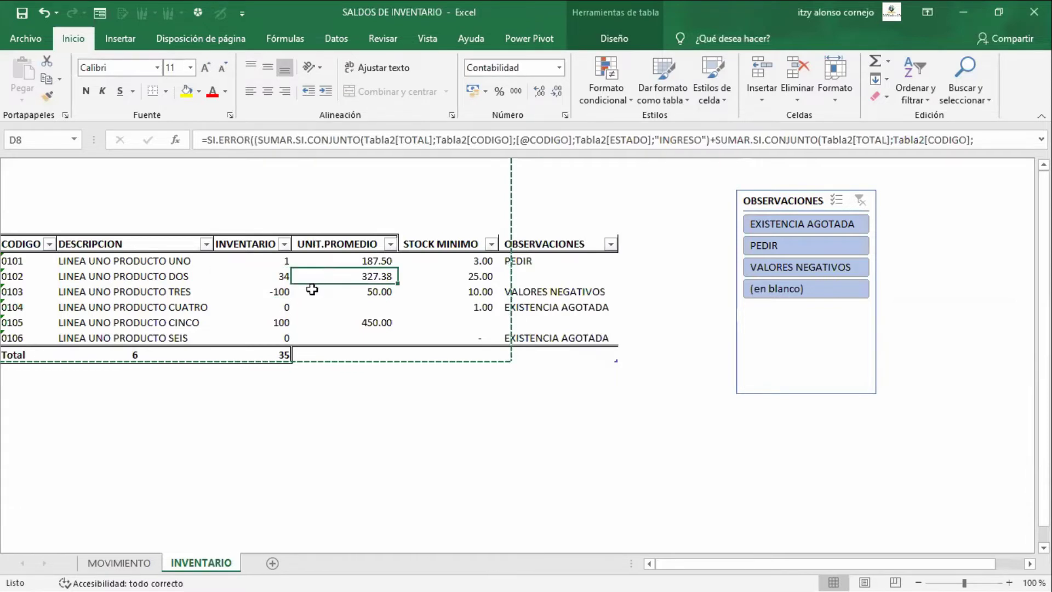
left_click_drag(255, 255, 269, 329)
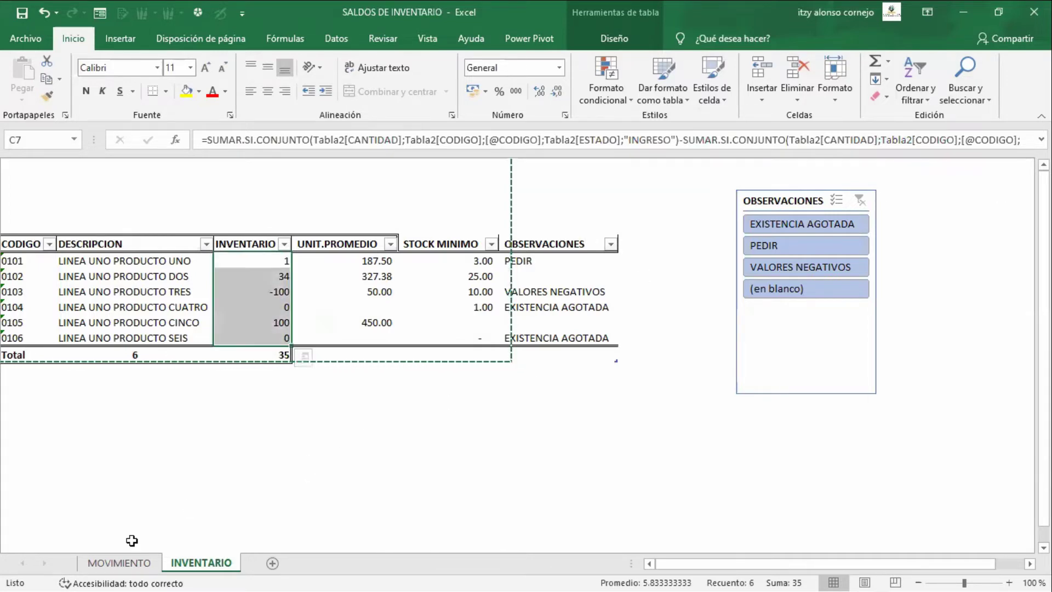
Return to the MOVIMIENTO sheet, review the code and product in row 2, and view the ESTADO options in D2
left_click(120, 562)
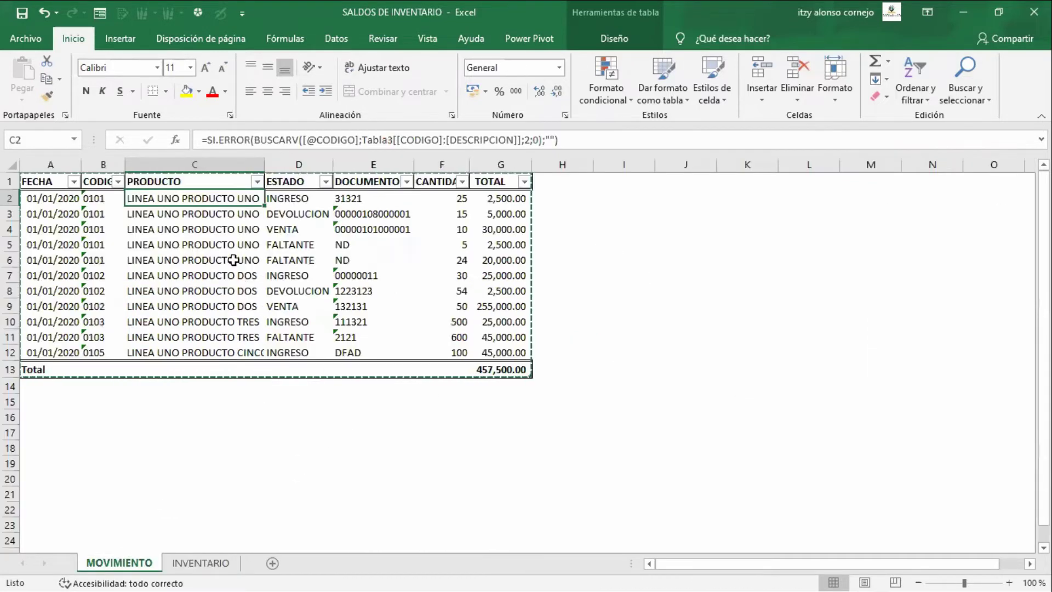
key("Up")
key("Up")
key("Up")
key("Up")
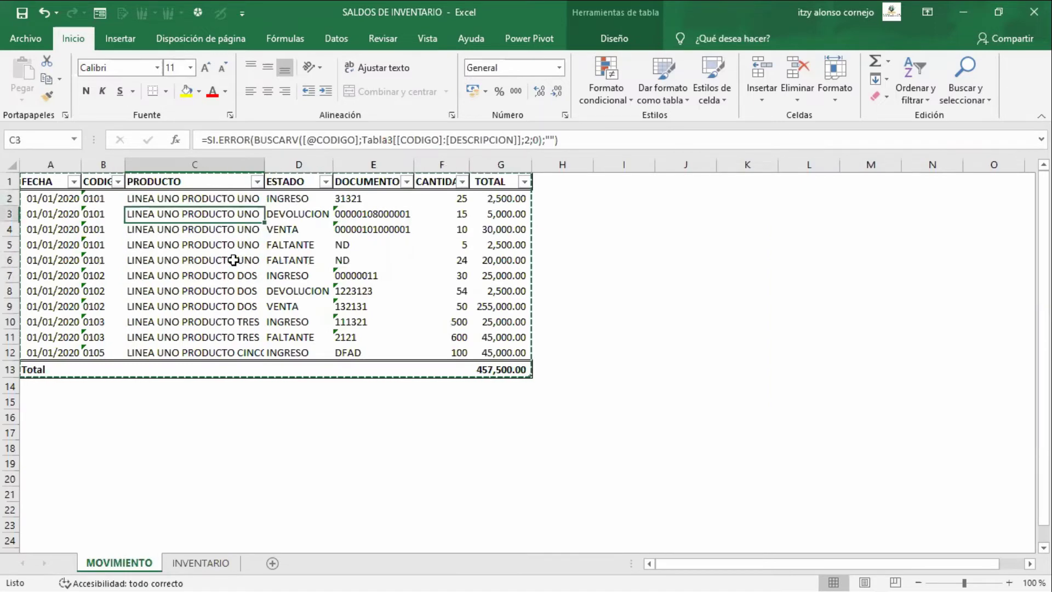
key("Left")
key("Right")
key("Left")
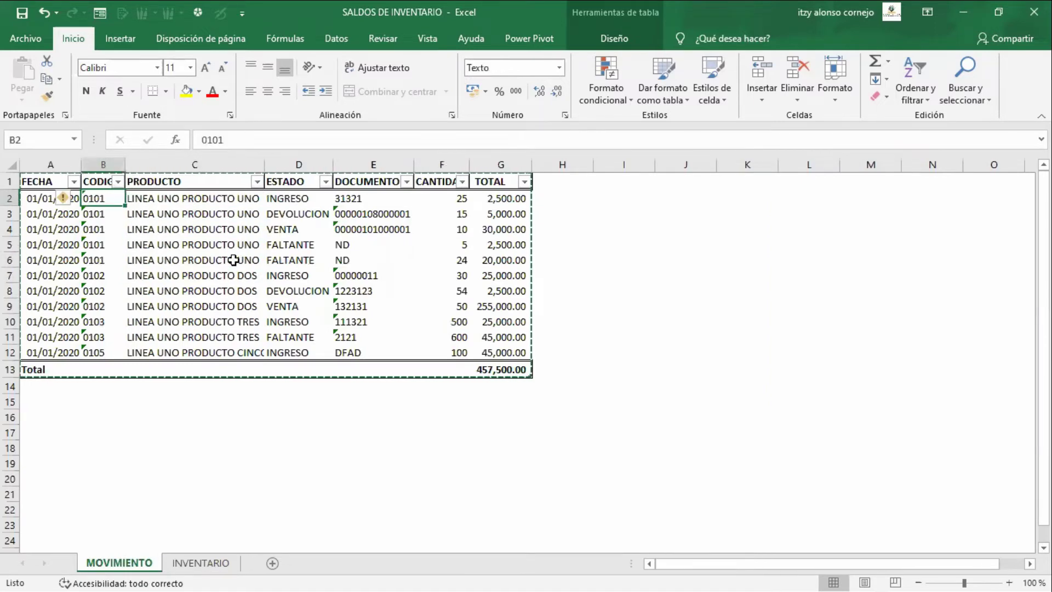
key("Right")
key("Right")
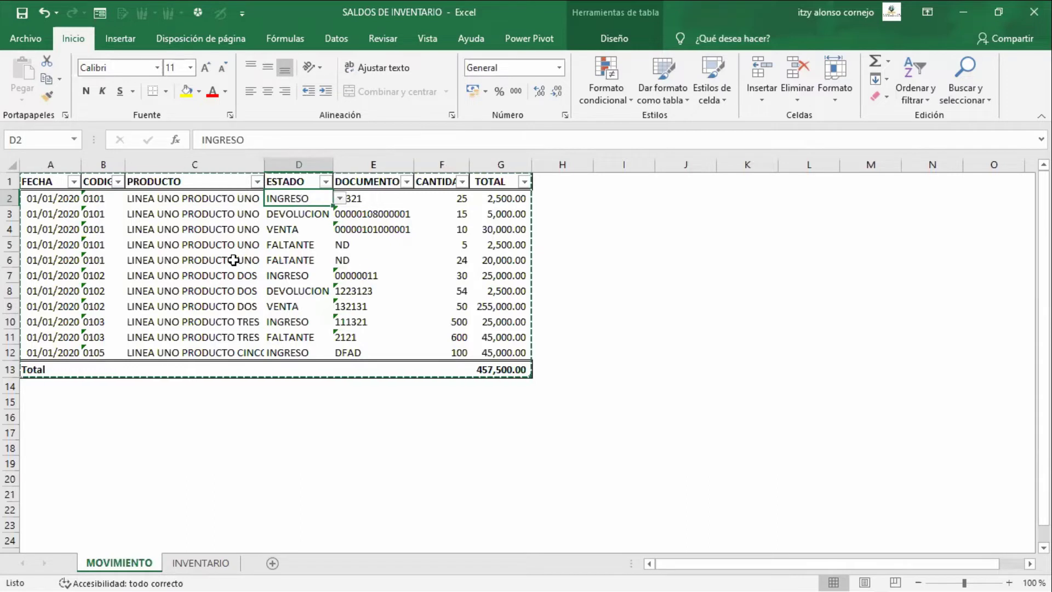
left_click(340, 198)
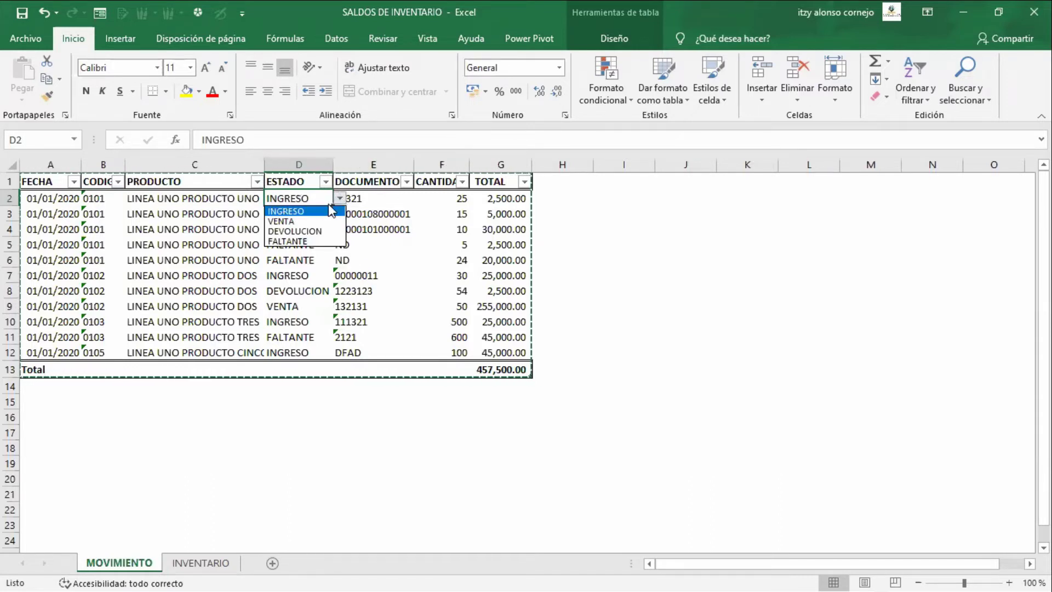
Try a Lista data validation on the empty cell J3 and discard it without a source
left_click(704, 236)
left_click(695, 218)
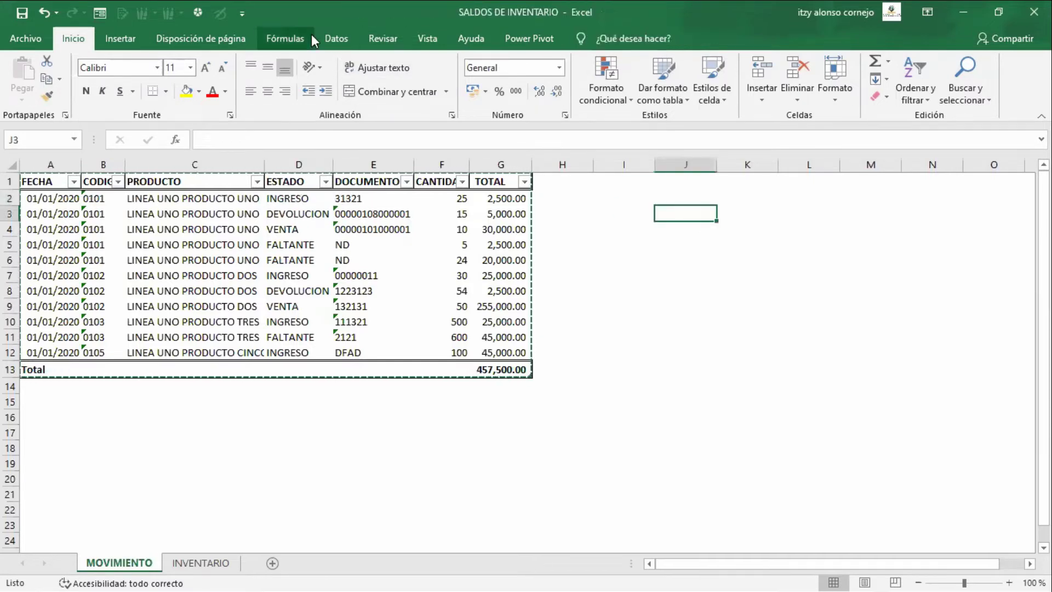
left_click(290, 38)
left_click(336, 38)
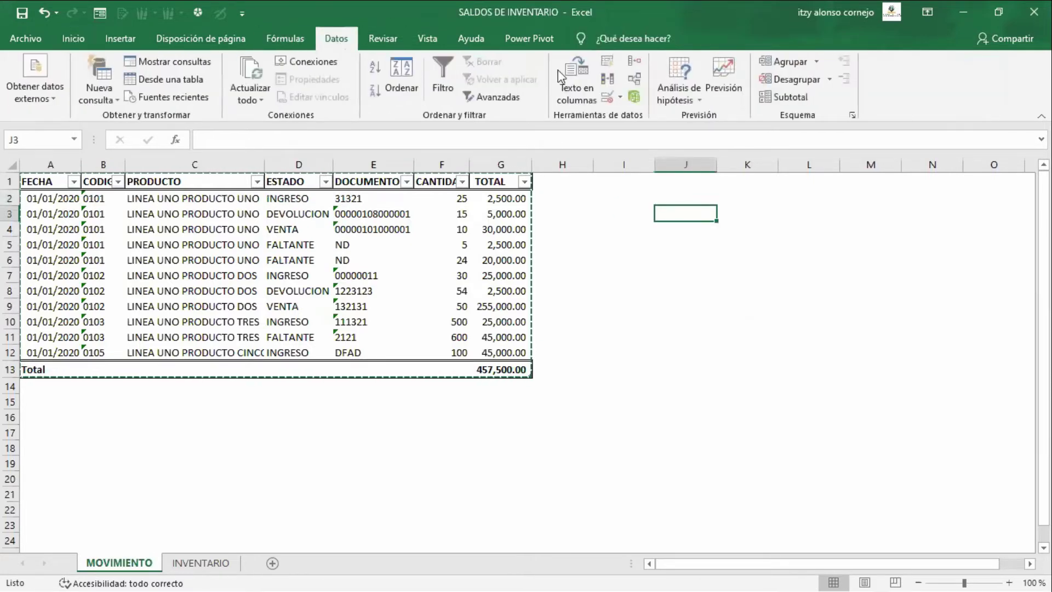
left_click(620, 97)
left_click(623, 115)
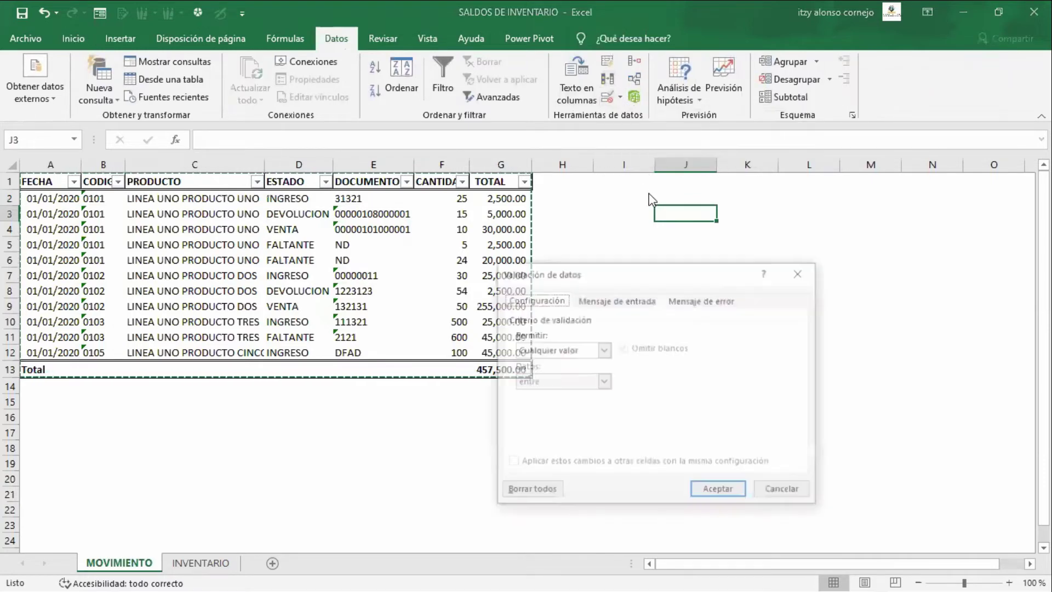
left_click(604, 350)
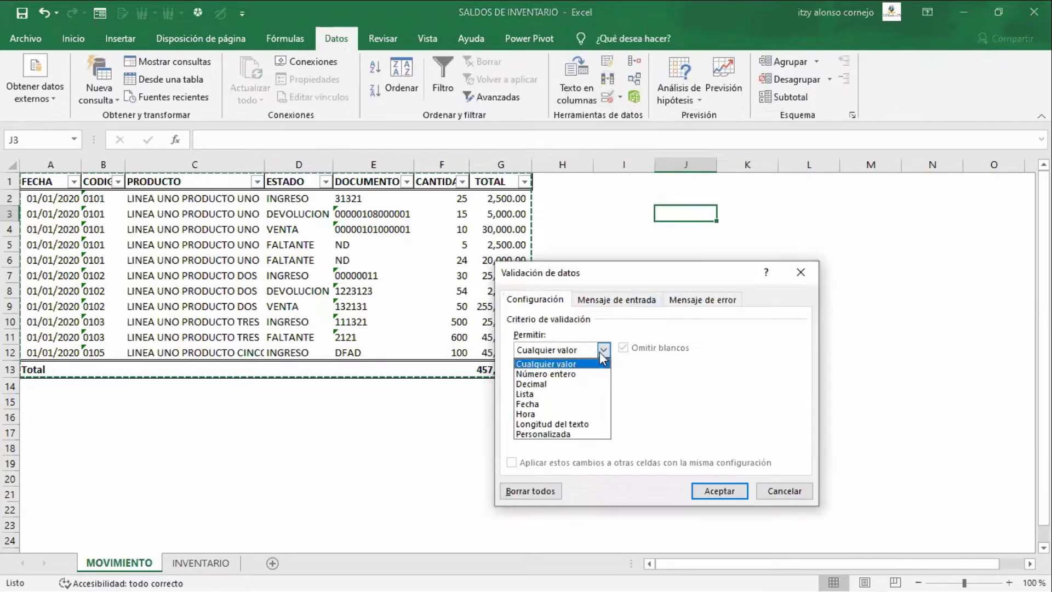
left_click(572, 394)
left_click(585, 410)
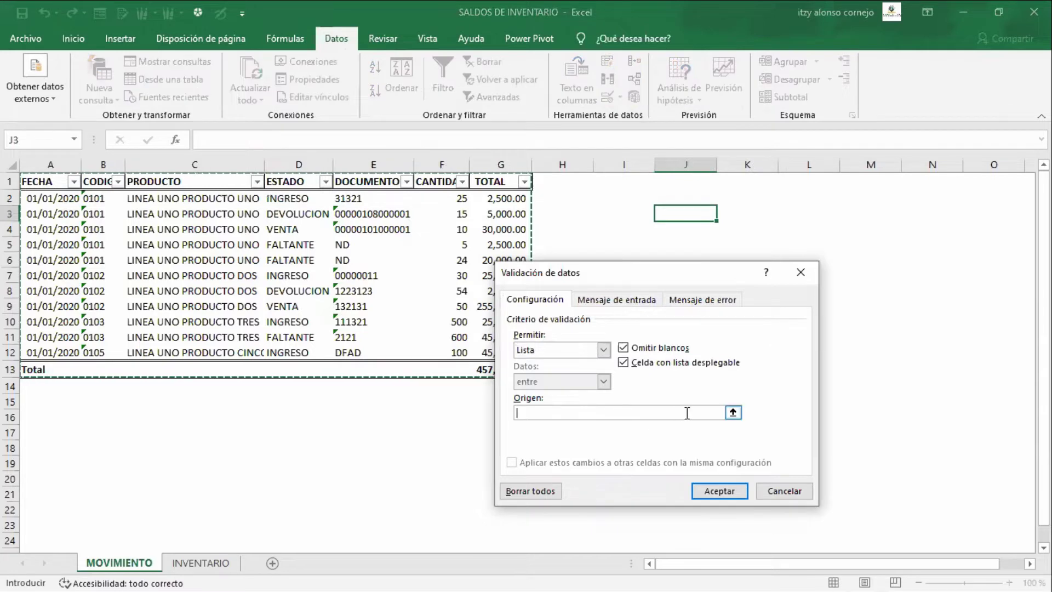
left_click(800, 272)
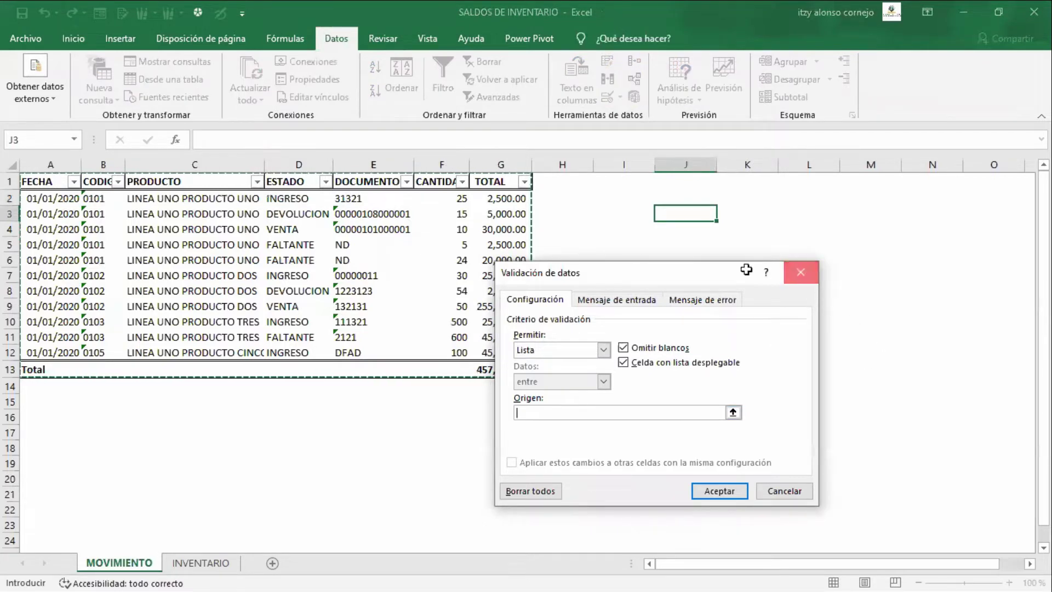
Examine the data validation of ESTADO cell D3 and its source list INGRESO;VENTA;DEVOLUCION;FALTANTE, leaving it as is
left_click(291, 210)
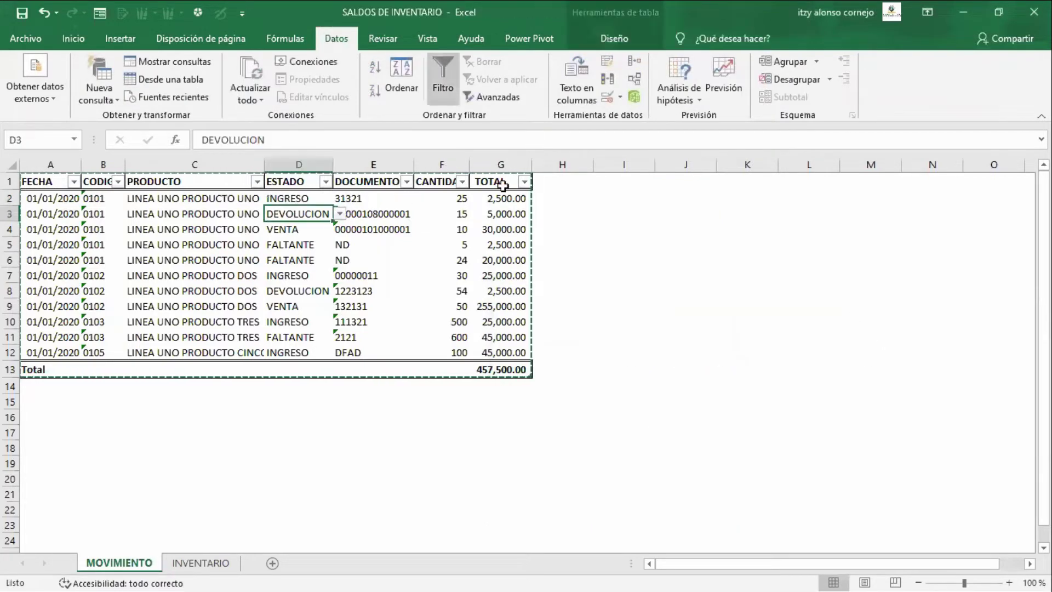
left_click(620, 96)
left_click(641, 245)
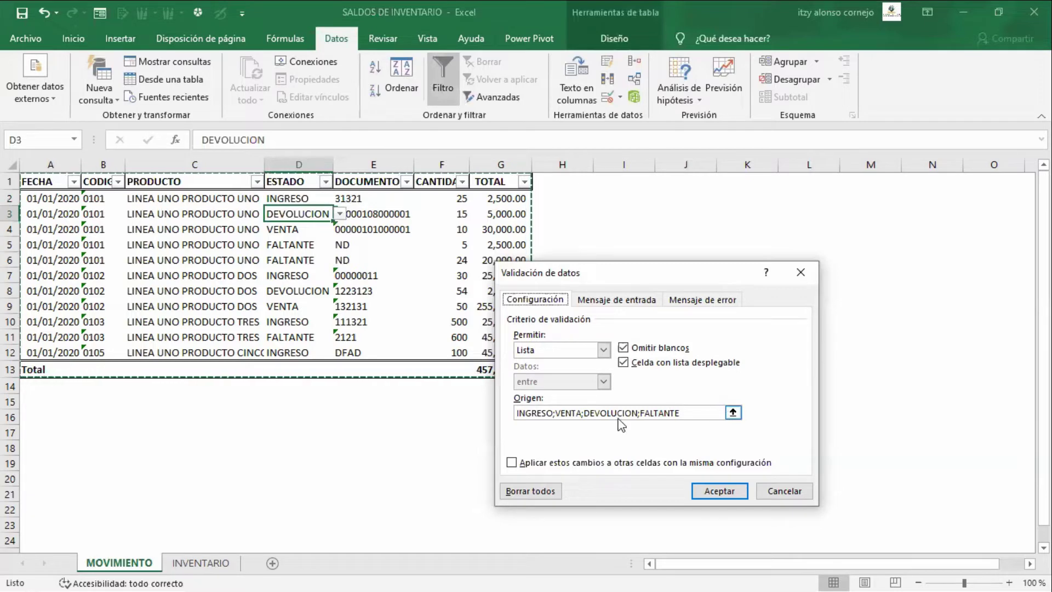
left_click(539, 415)
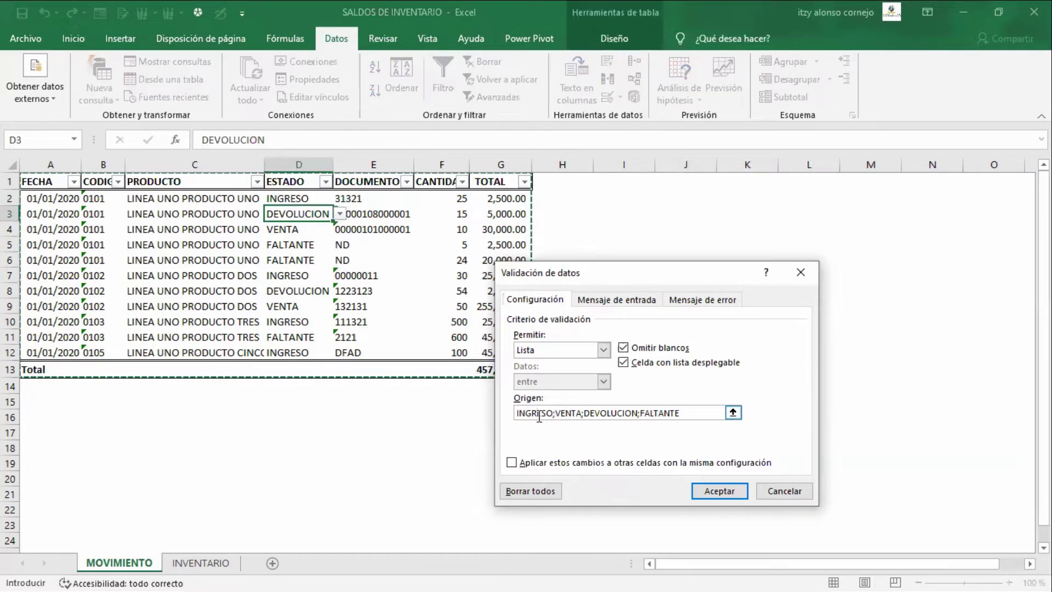
left_click(566, 411)
left_click_drag(588, 415, 633, 415)
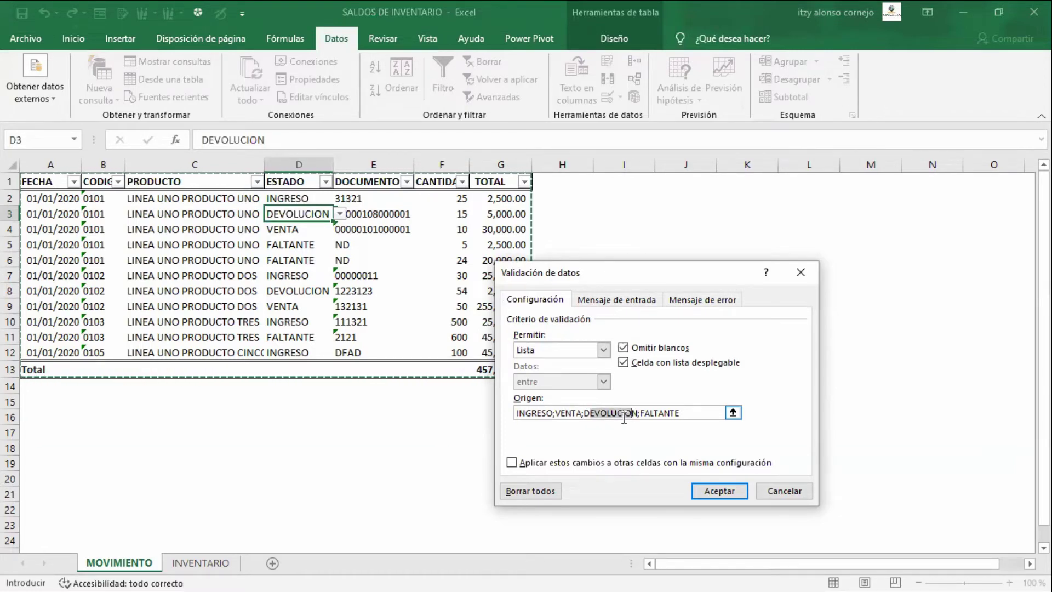
left_click(687, 412)
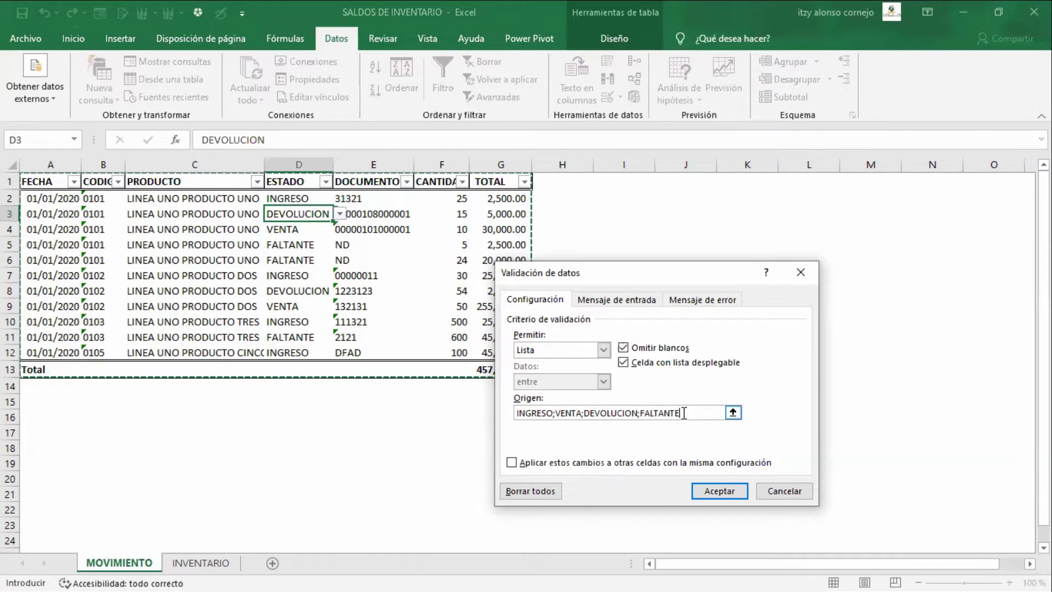
left_click_drag(682, 413, 651, 412)
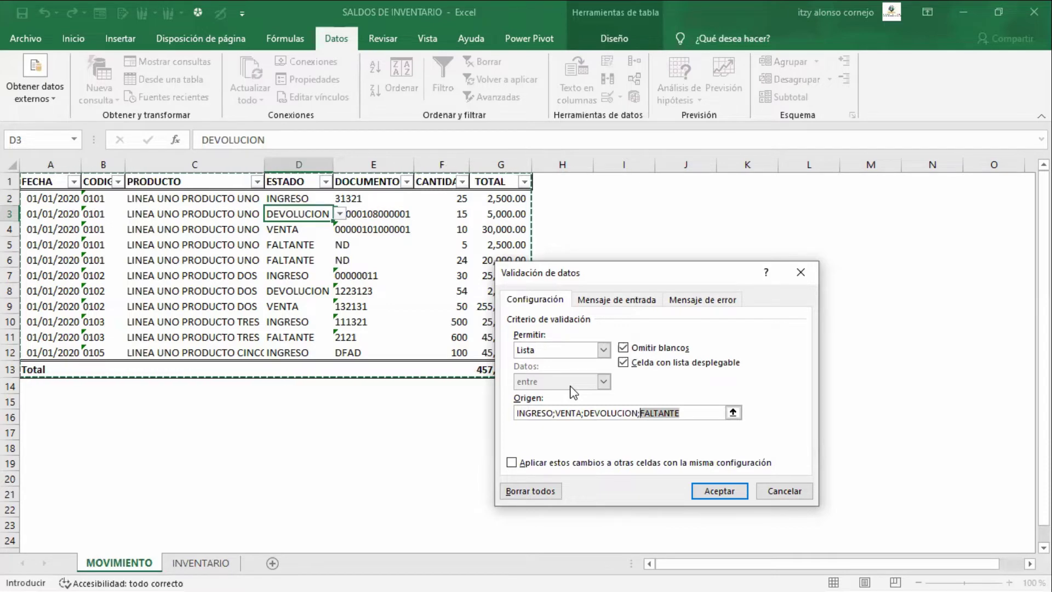
left_click(805, 272)
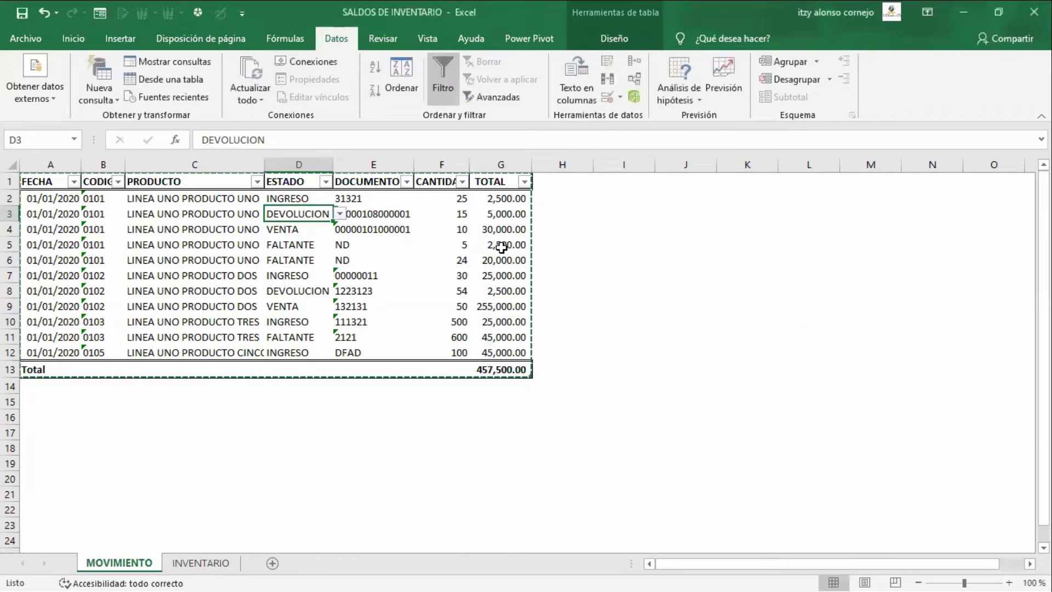
Compare the ESTADO entries with their DOCUMENTO values in rows 2 to 5 of the MOVIMIENTO table
left_click_drag(383, 199, 382, 339)
left_click(329, 198)
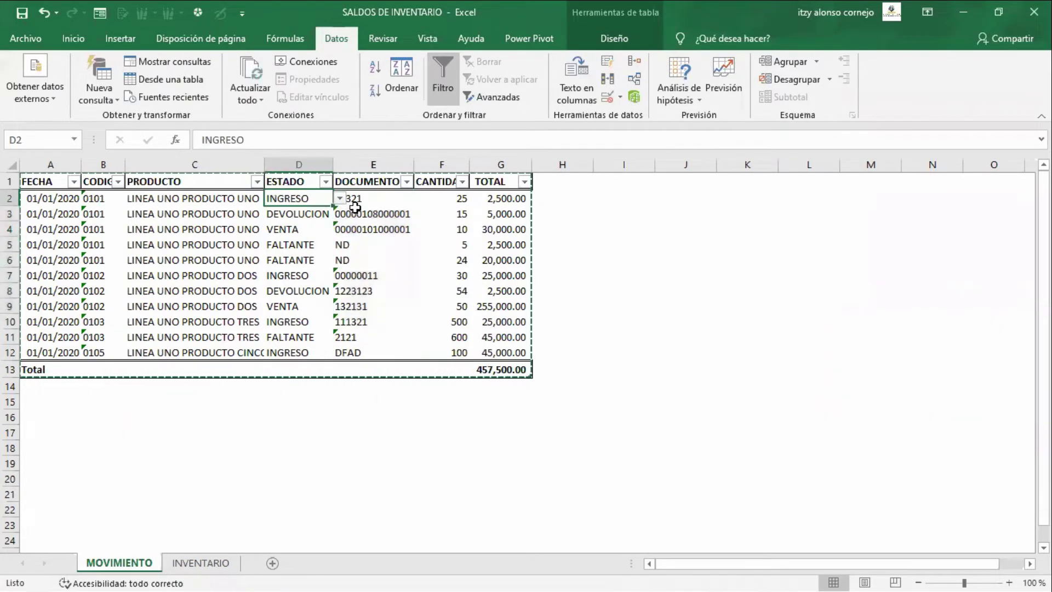
left_click(360, 208)
left_click(368, 219)
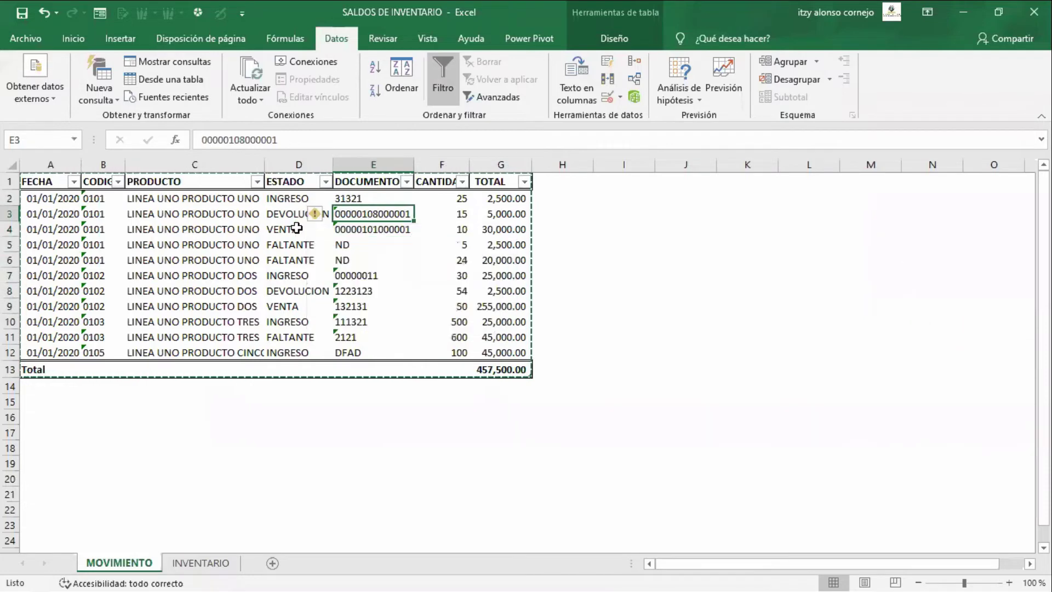
left_click(320, 229)
left_click(351, 229)
left_click(356, 246)
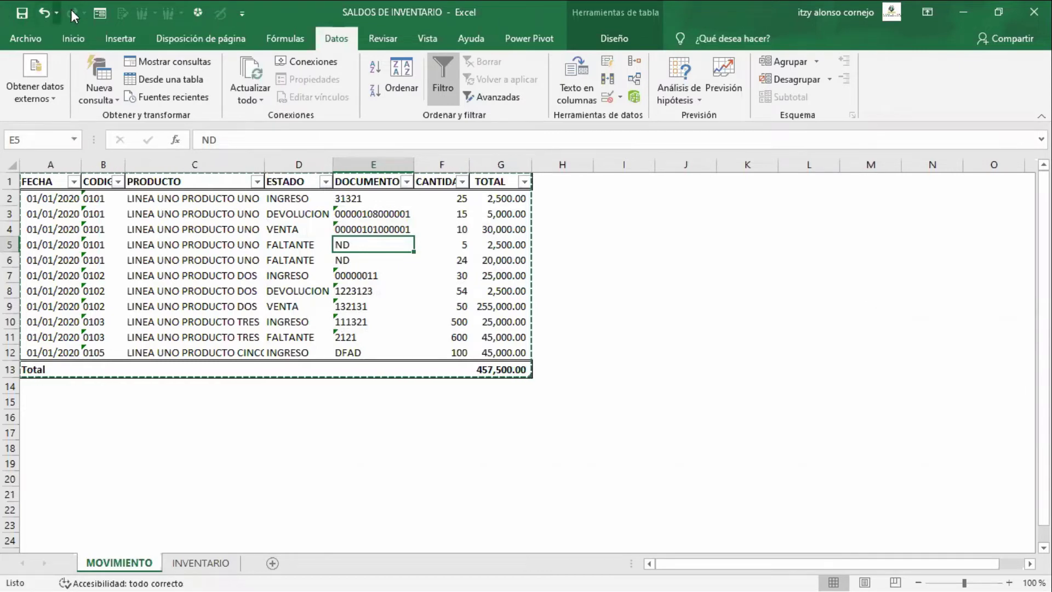
Clear the FECHA dates in A3:A12 of the MOVIMIENTO table, keeping the first record's date
left_click(195, 213)
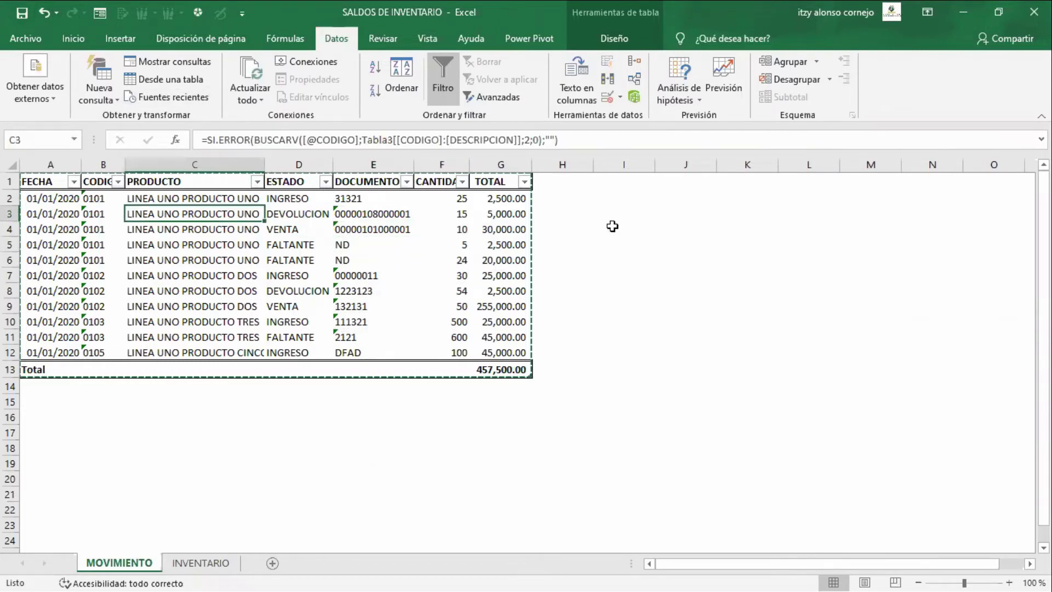
key("Left")
key("Left")
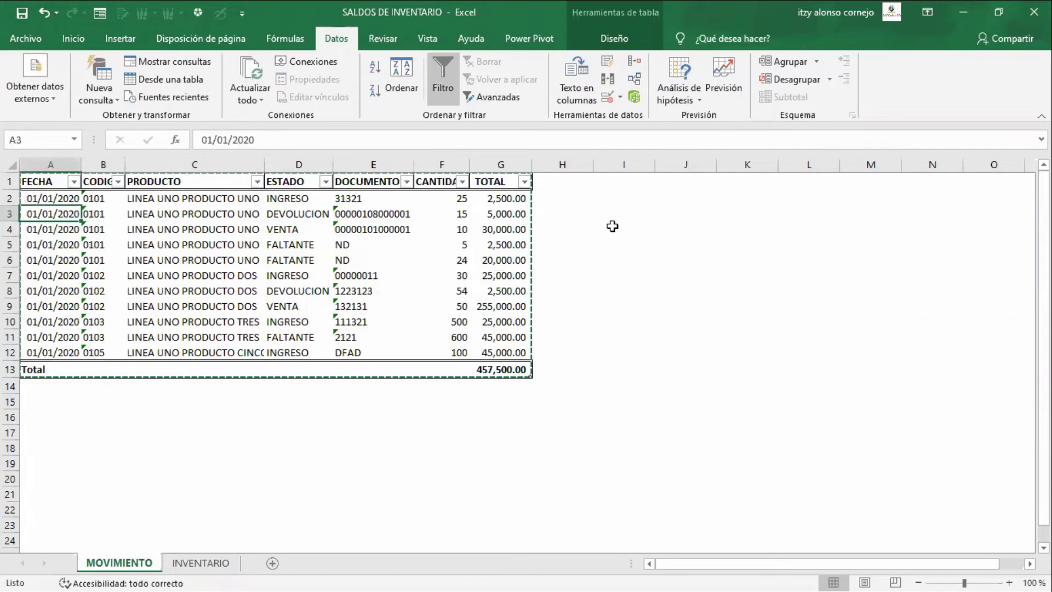
key("shift+Down")
key("shift+Down")
key("shift+Down")
key("shift+Down")
key("shift+Down")
key("shift+Down")
key("shift+Down")
key("shift+Down")
key("shift+Down")
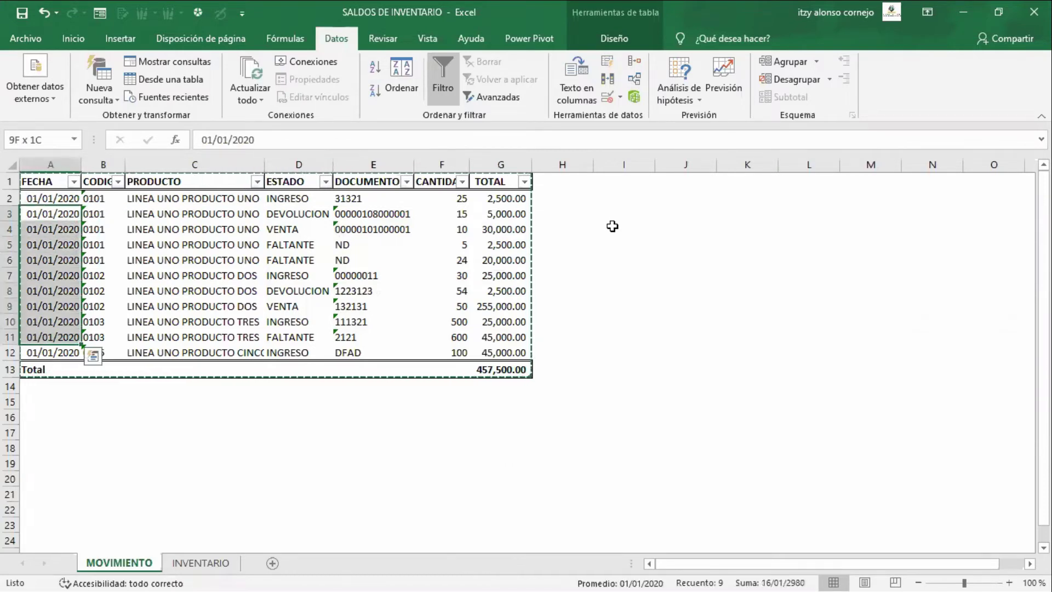
key("Delete")
Clear the product codes in B3:B12 of the CODIGO column, keeping the code in B2
key("Right")
key("Right")
key("Right")
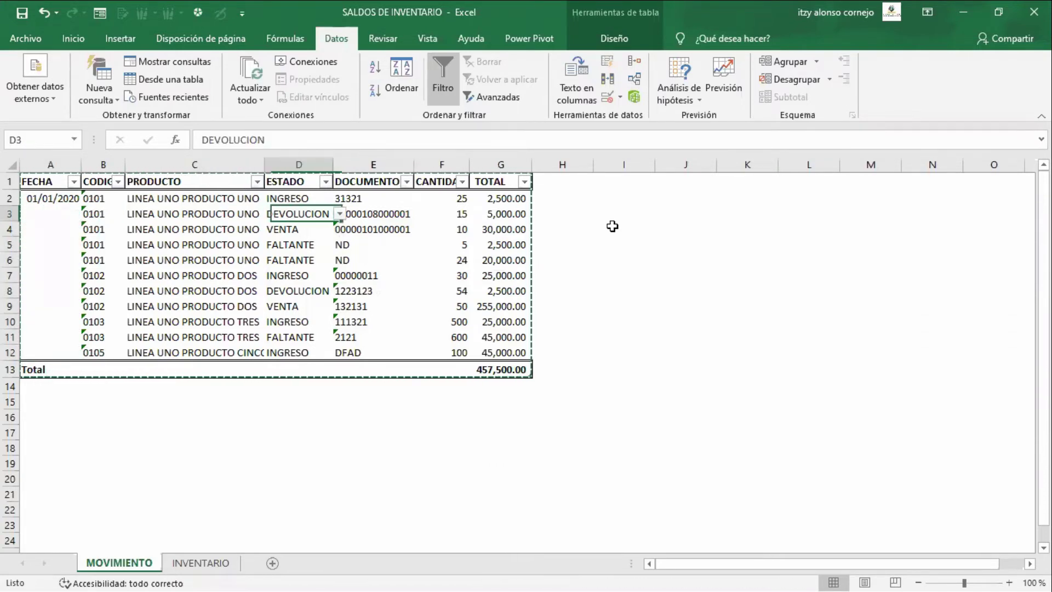
key("Left")
key("Left")
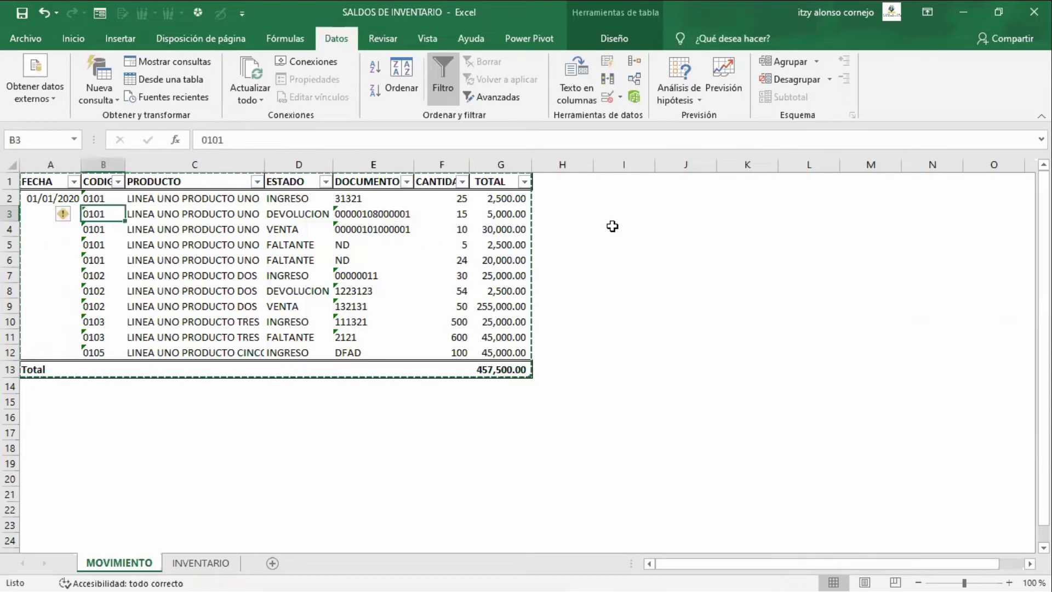
key("shift+Down")
key("shift+Down")
key("shift+Down")
key("shift+Down")
key("shift+Down")
key("shift+Down")
key("Delete")
Clear the ESTADO, DOCUMENTO, CANTIDAD and TOTAL entries in D3:G12, leaving the formulas in the PRODUCTO column
key("Right")
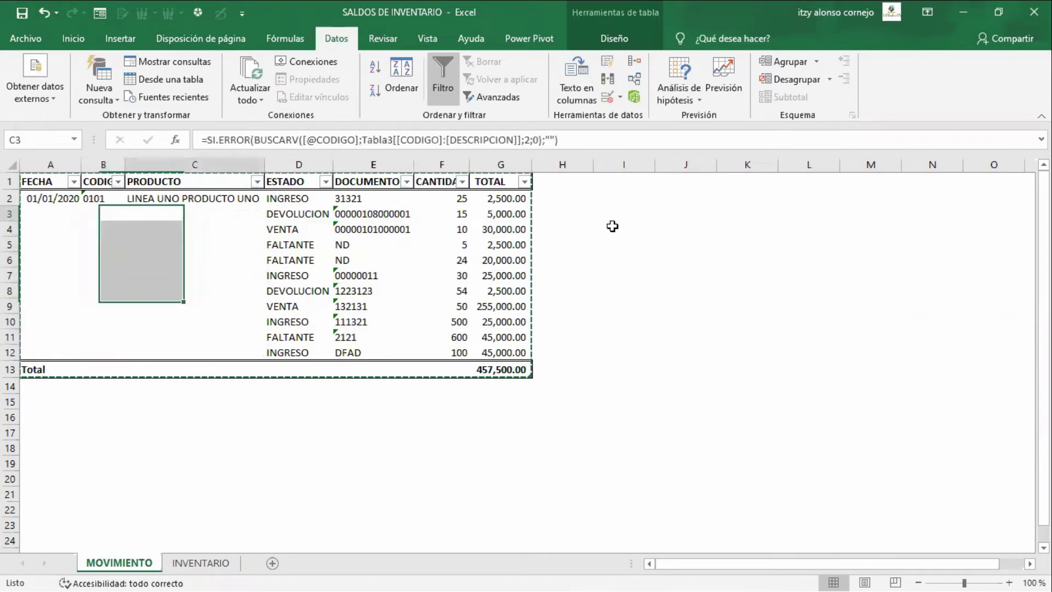
key("Right")
key("shift+Right")
key("shift+Right")
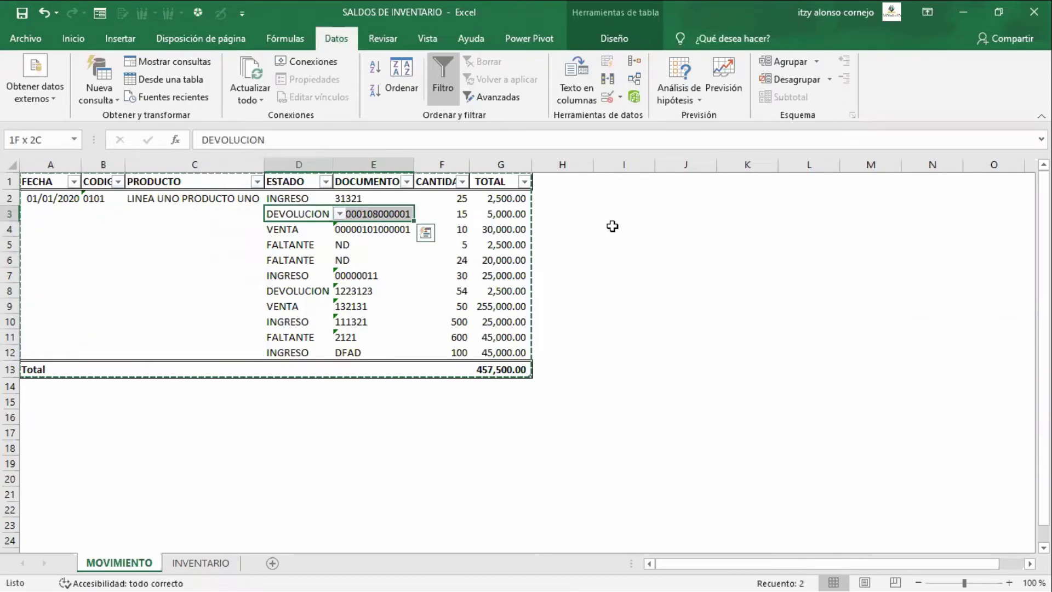
key("shift+Right")
key("shift+Down")
key("shift+Down")
key("shift+Down")
key("shift+Down")
key("shift+Down")
key("shift+Down")
key("shift+Down")
key("shift+Down")
key("shift+Down")
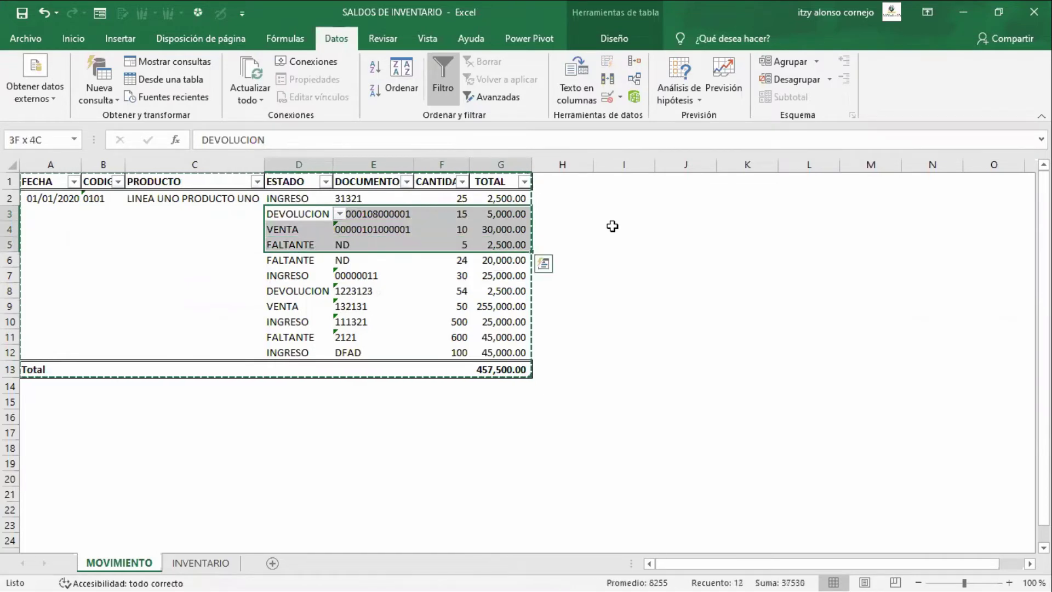
key("shift+Up")
key("Down")
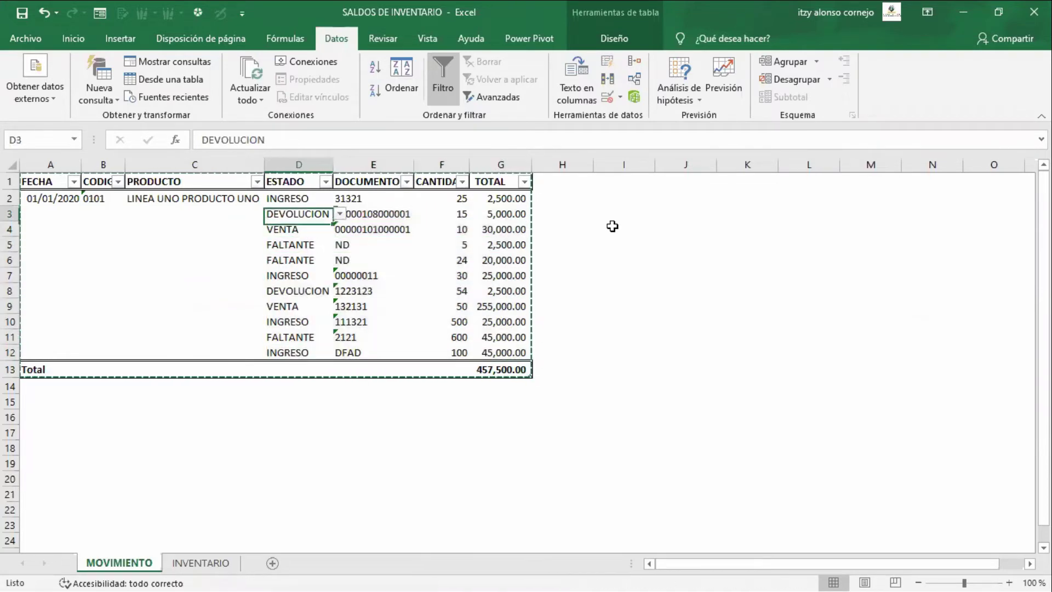
key("shift+Right")
key("shift+Right")
key("shift+Down")
key("shift+Down")
key("shift+Right")
key("shift+Down")
key("shift+Down")
key("shift+Down")
key("shift+Down")
key("shift+Down")
key("shift+Down")
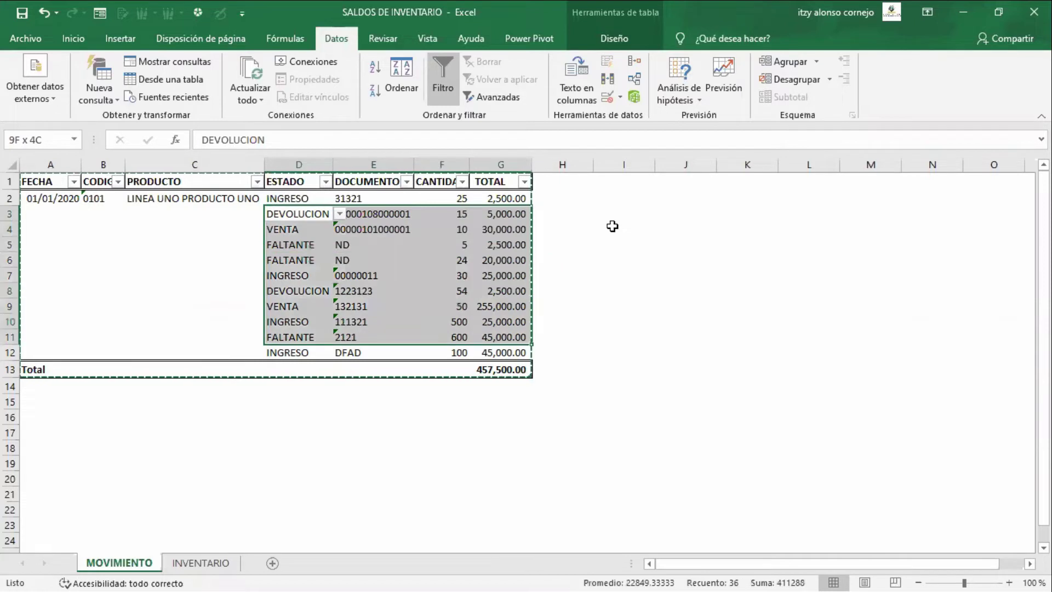
key("shift+Down")
key("Delete")
key("Up")
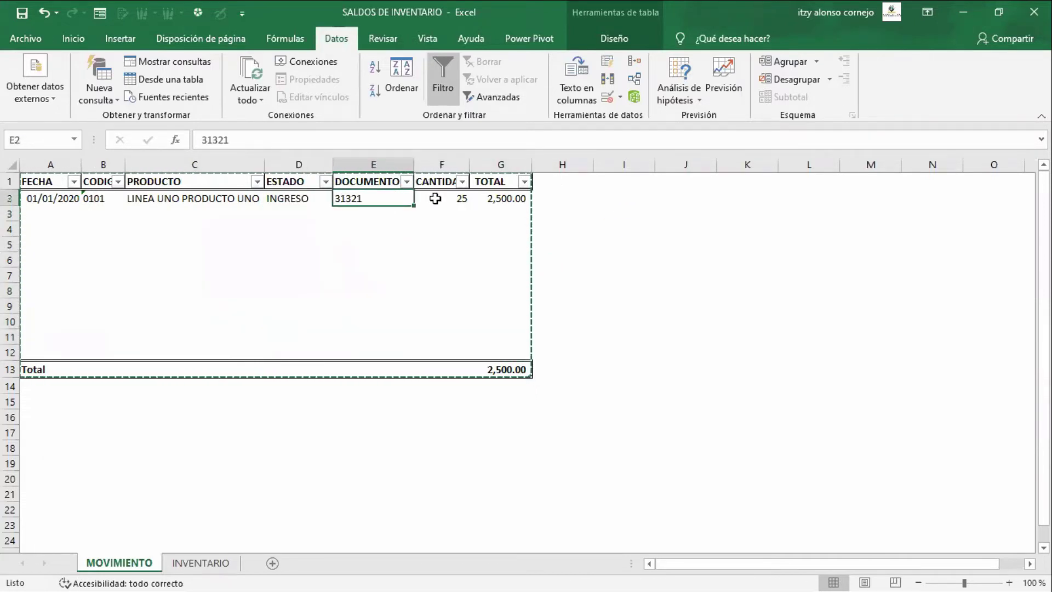
Check the INVENTARIO, UNIT.PROMEDIO and STOCK MINIMO values of product 0101 in the INVENTARIO sheet
left_click(224, 564)
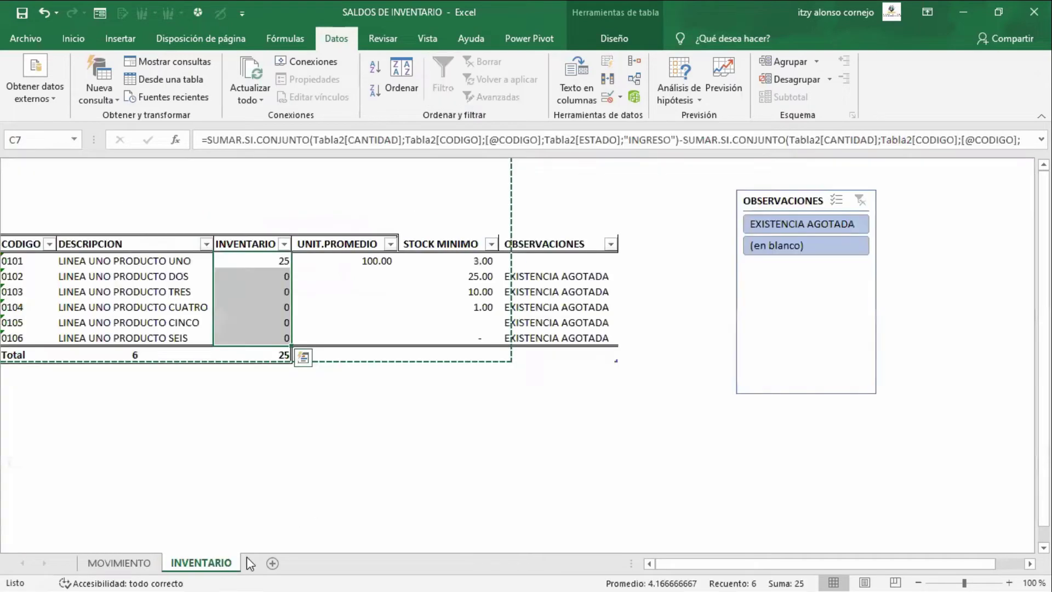
left_click(341, 263)
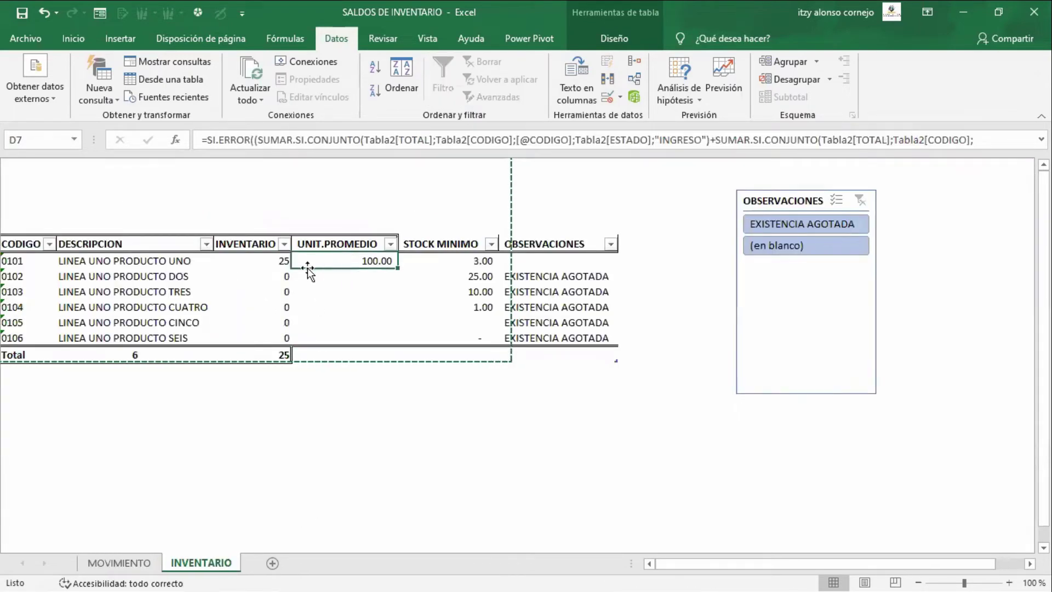
left_click(286, 264)
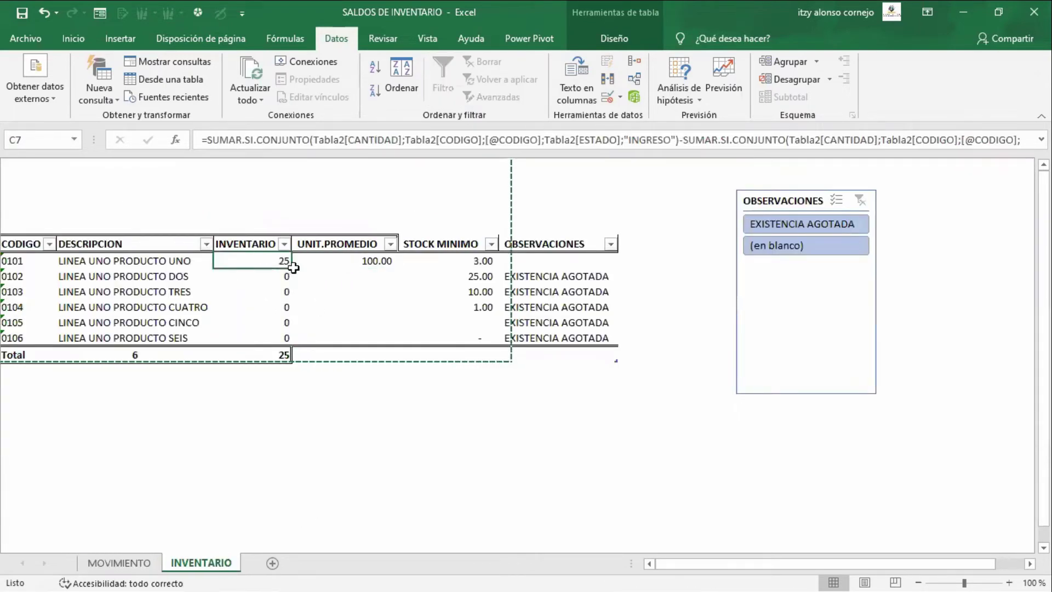
left_click(384, 266)
left_click(455, 264)
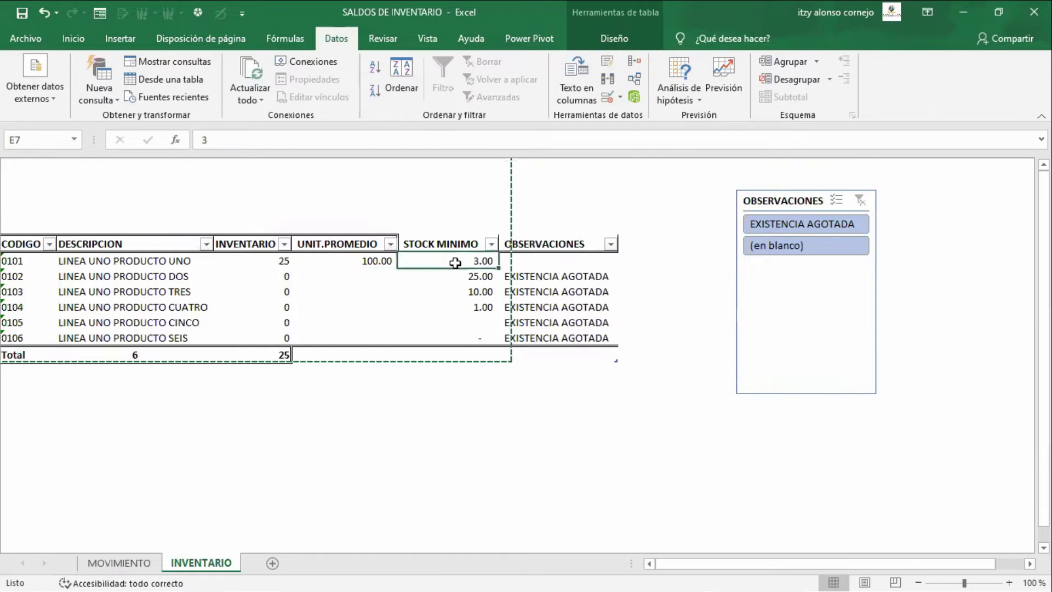
Start a second record in row 3 of the MOVIMIENTO sheet with FECHA 05/01/2020 and CODIGO 0101
left_click(118, 562)
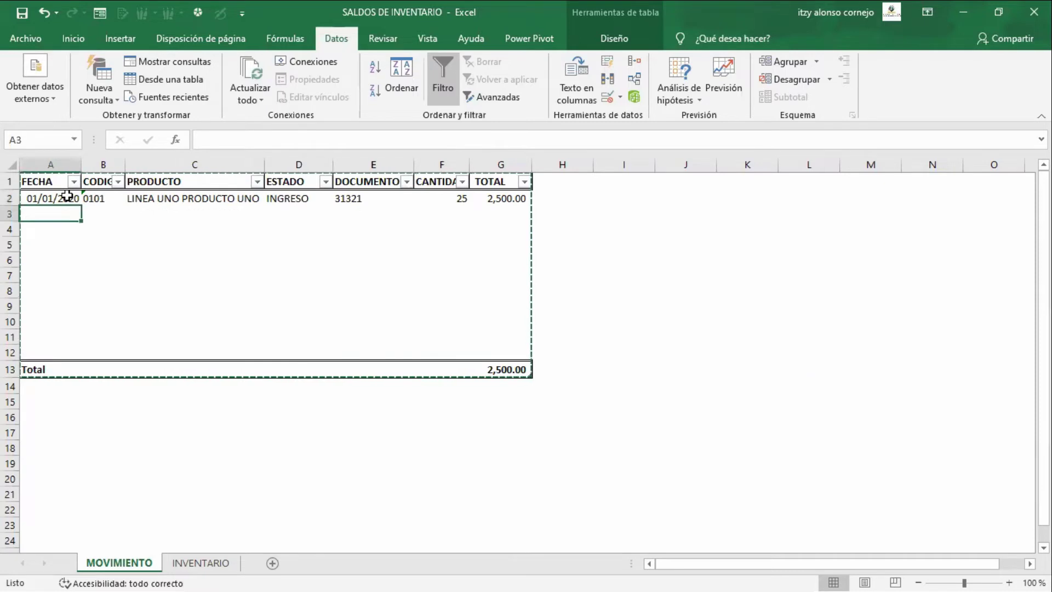
type("5-")
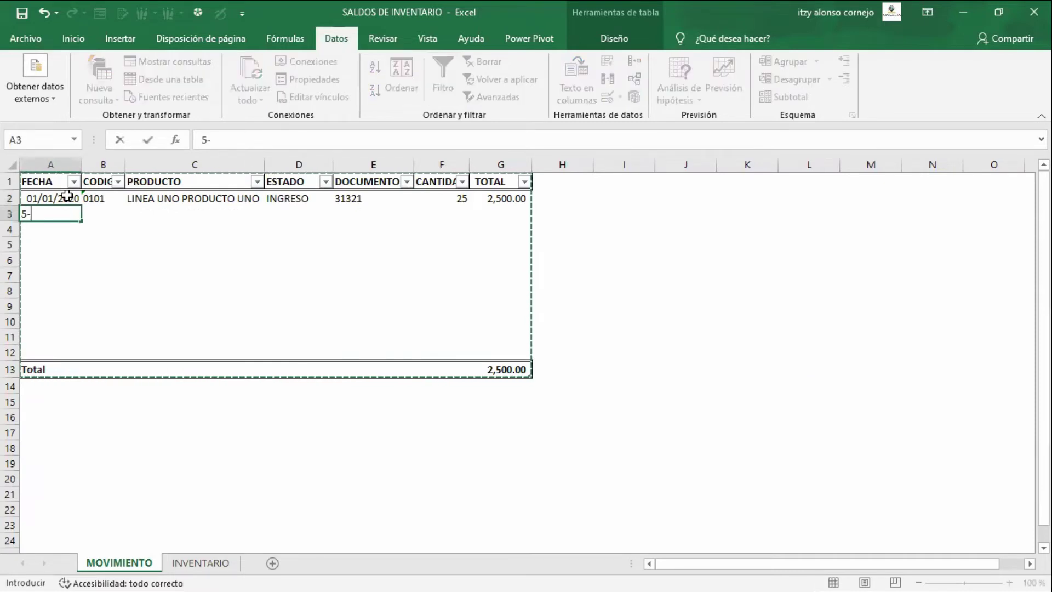
type("1-2020")
key("Tab")
type("0101")
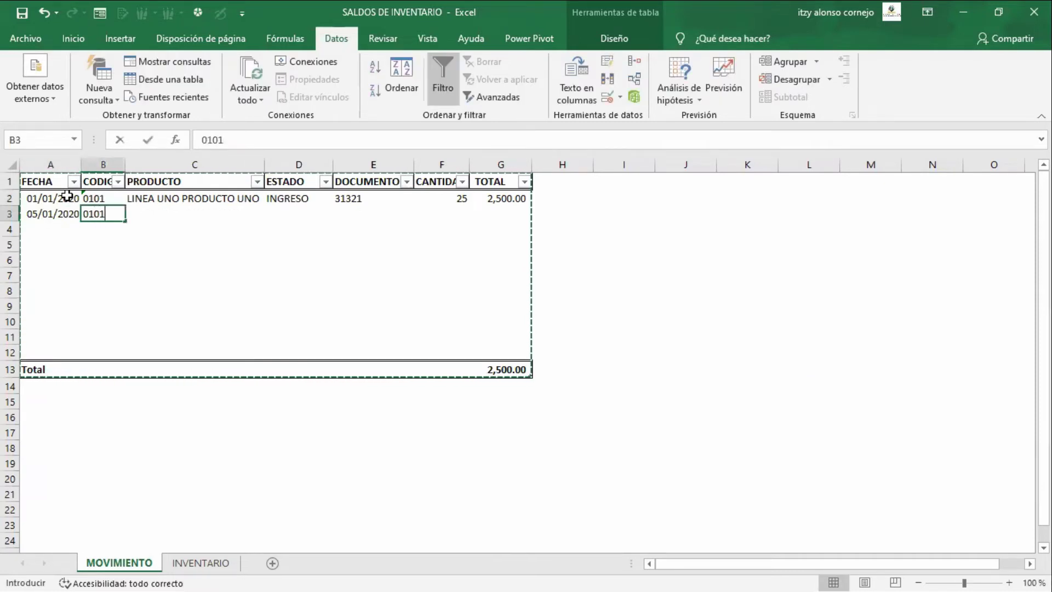
key("Tab")
key("Tab")
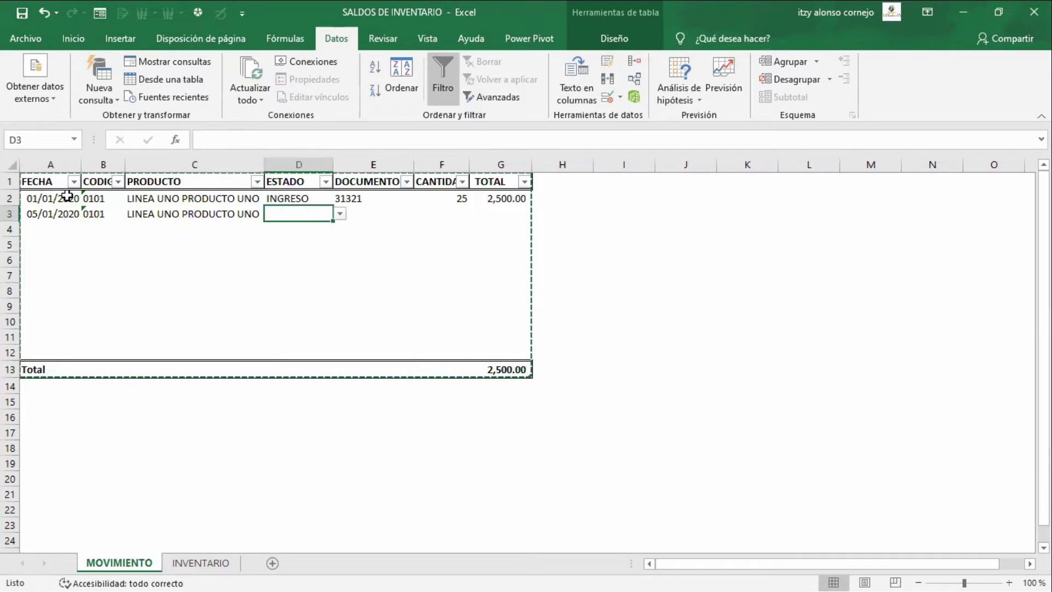
Set the ESTADO of the row 3 movement to VENTA from its validation list
type("E")
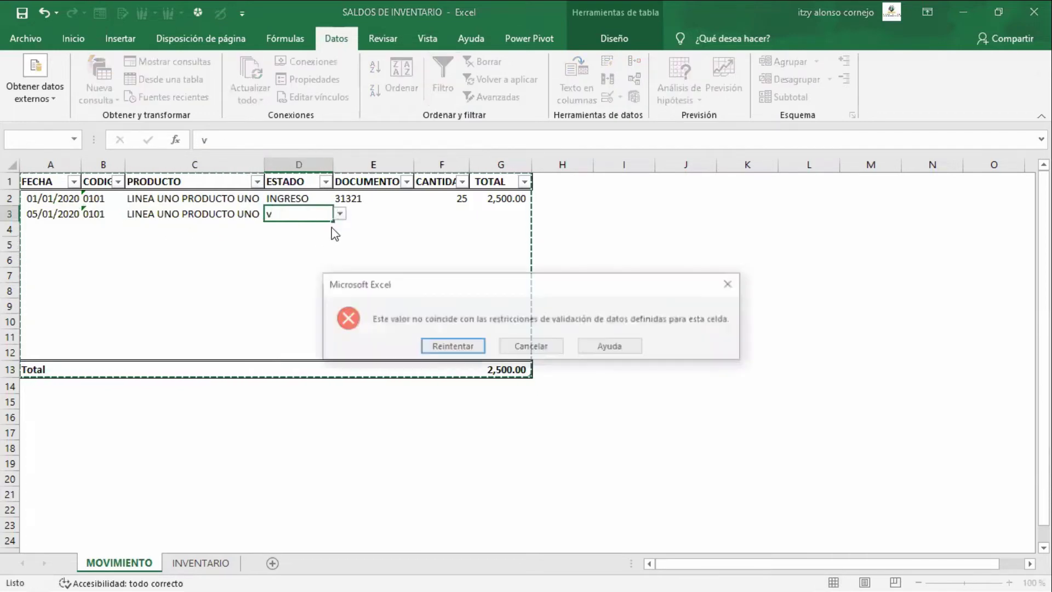
key("Return")
key("Escape")
left_click(340, 214)
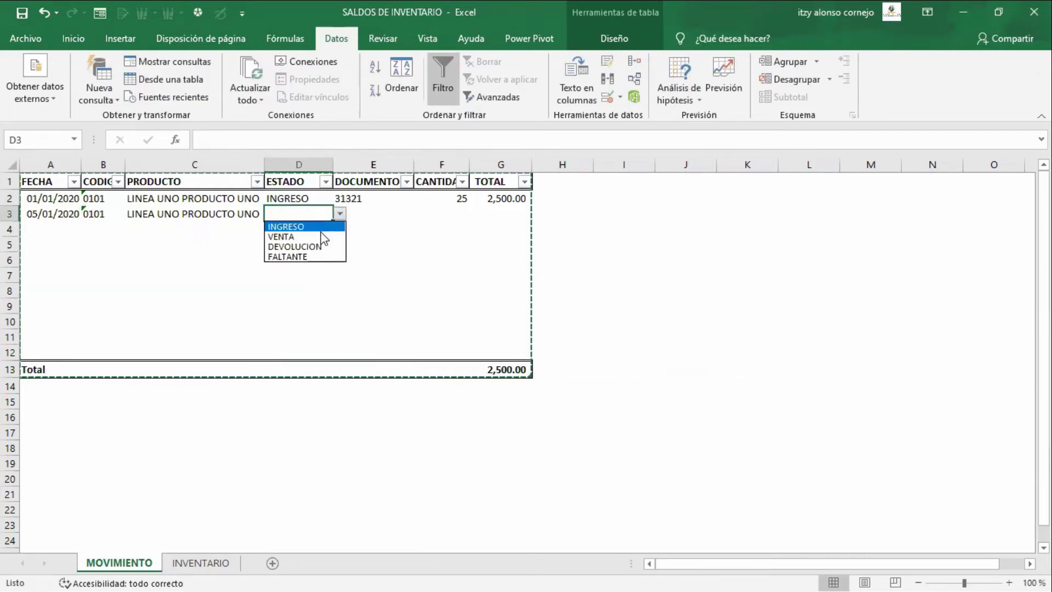
key("Down")
key("Return")
key("Tab")
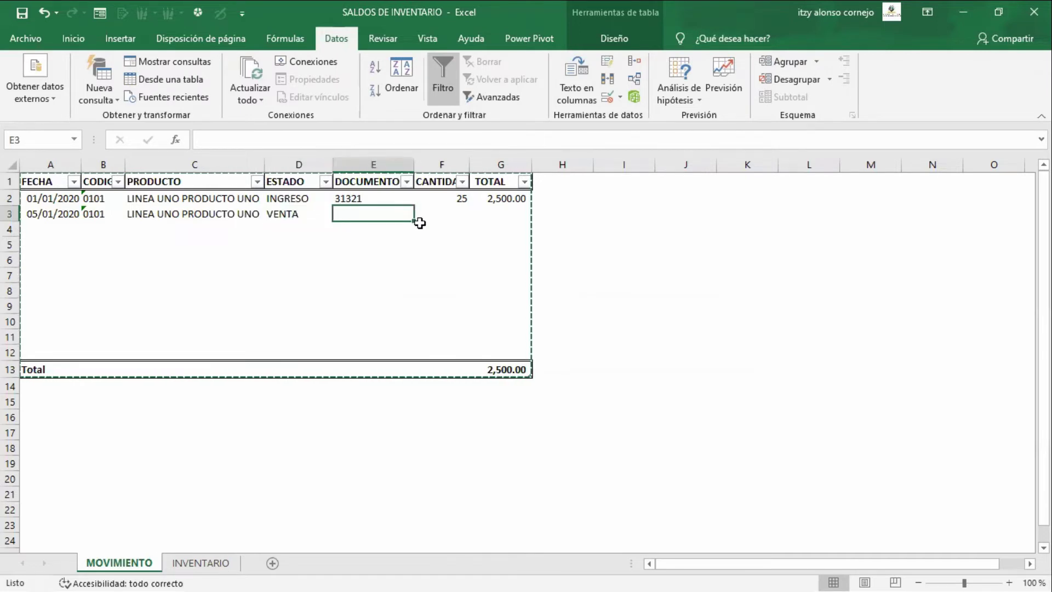
Enter DOCUMENTO 3213 and CANTIDAD 5 for the VENTA record in row 3
type("3213")
key("Tab")
key("Tab")
left_click(420, 222)
type("5")
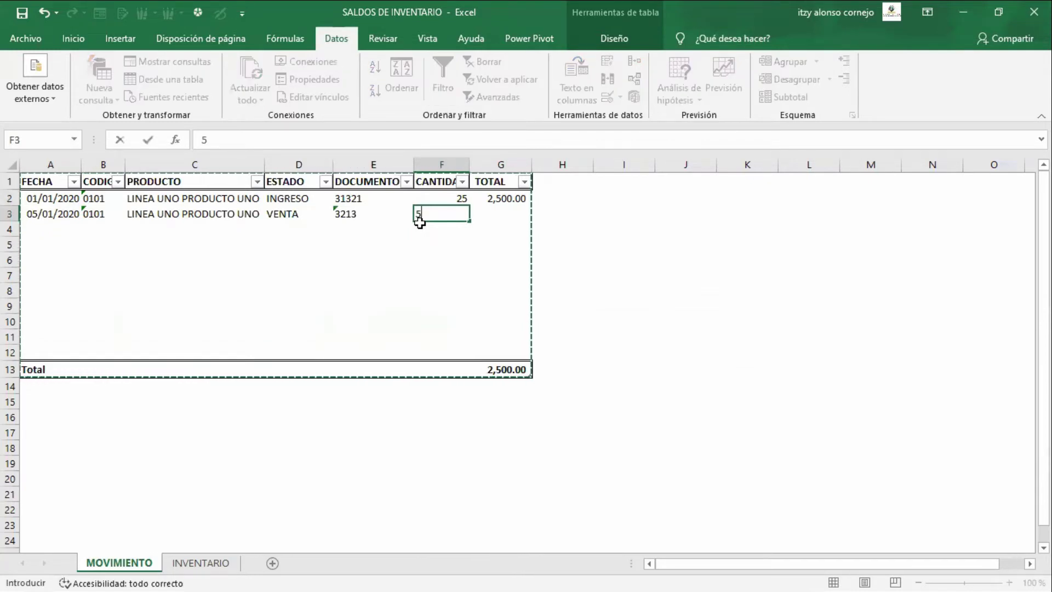
key("ctrl+Return")
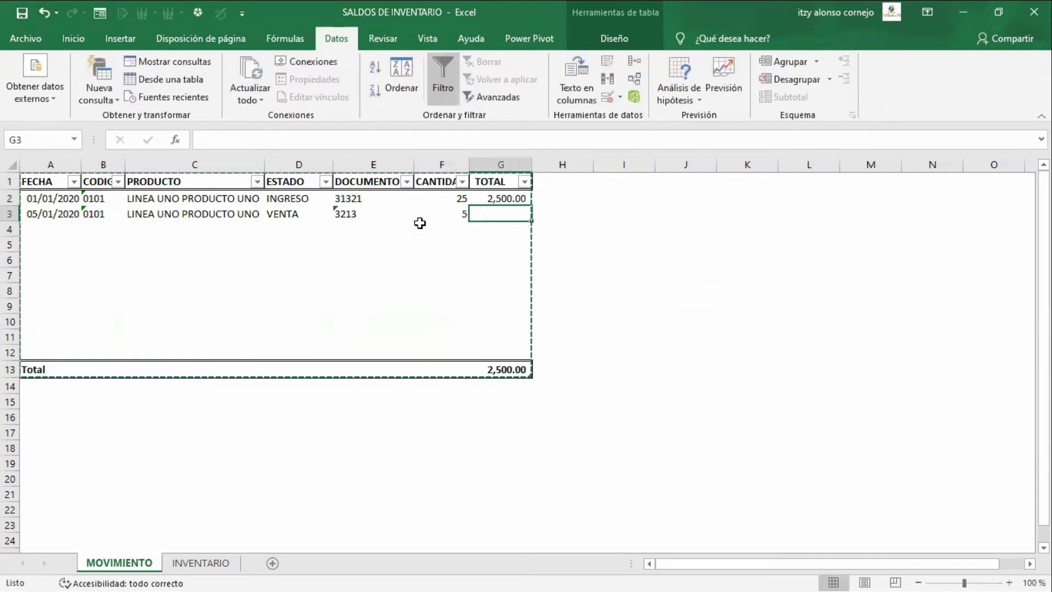
Enter a scratch calculation of 2500/25 in the empty cell J3 and clear it
key("Right")
key("Right")
key("Right")
type("=25")
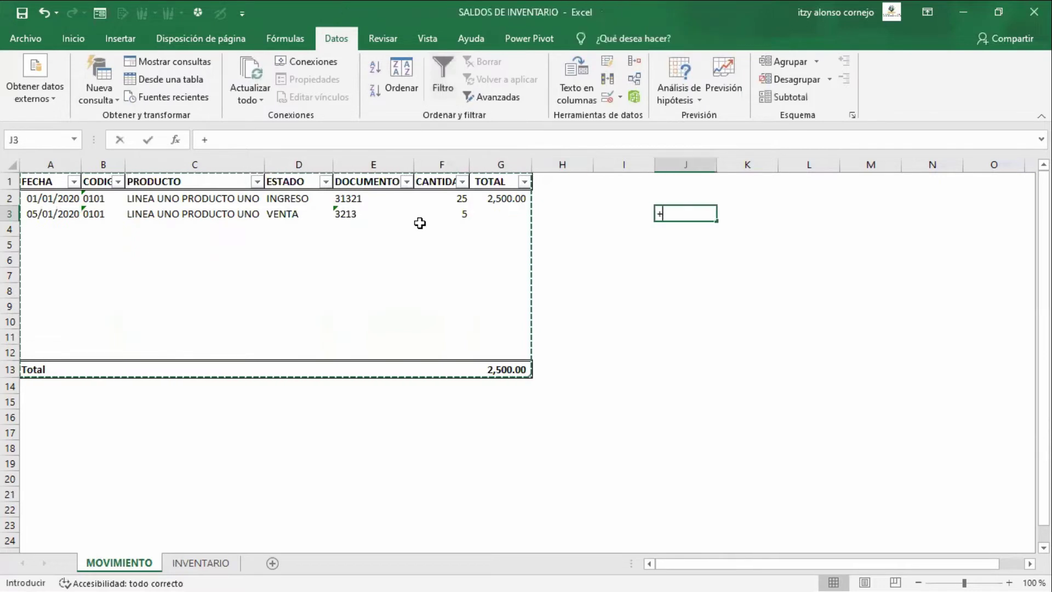
key("Escape")
type("2500/25")
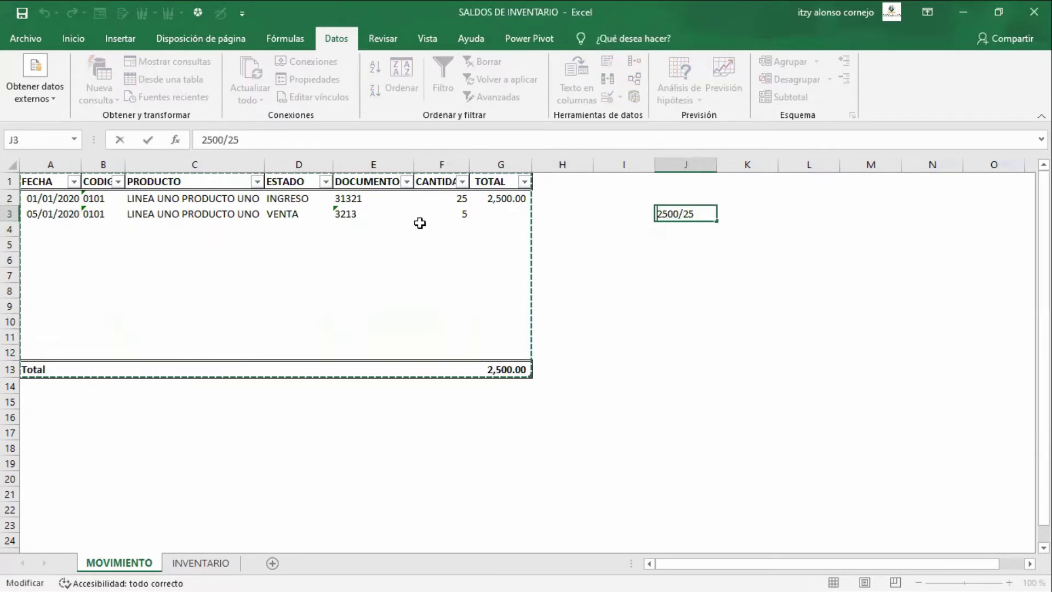
key("Return")
key("Up")
key("Delete")
Set the TOTAL of the VENTA record in row 3 to 100
key("Left")
key("Left")
key("Left")
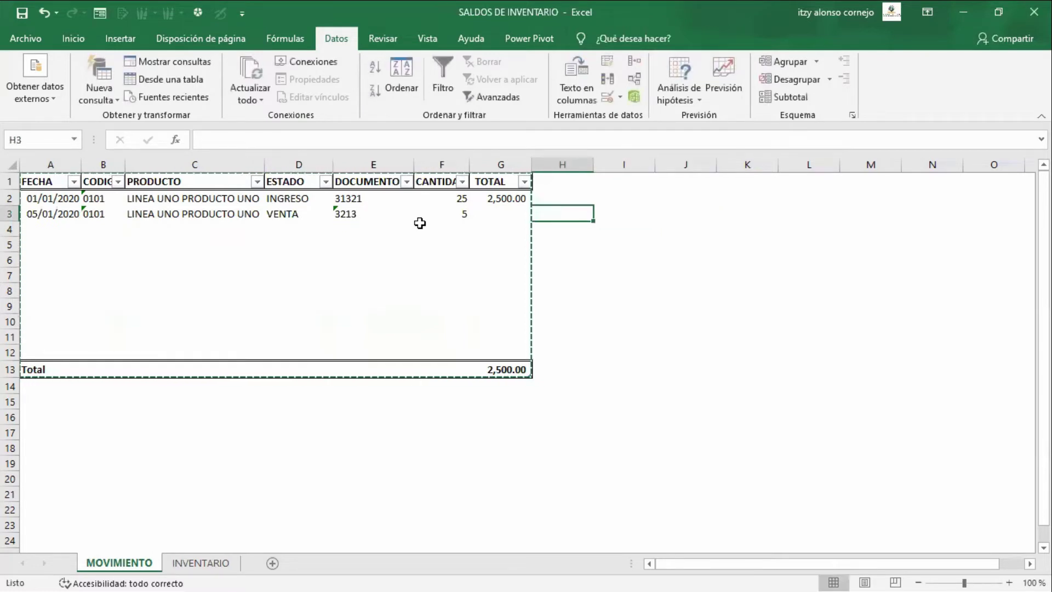
type("100")
key("Return")
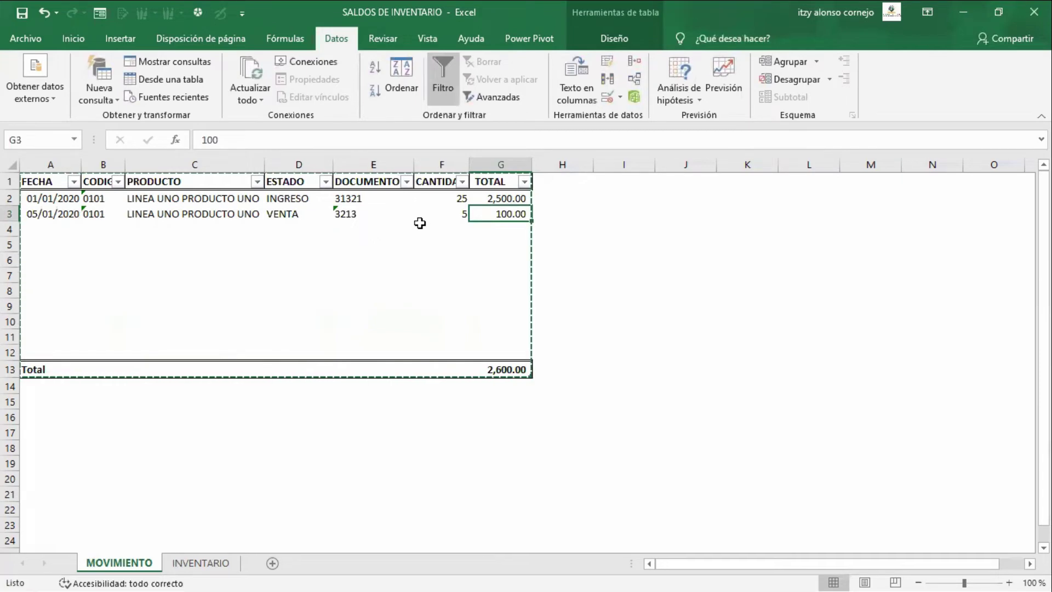
Compare the ESTADO entries of both movements and check product 0101's stock in the INVENTARIO sheet
key("Left")
key("Left")
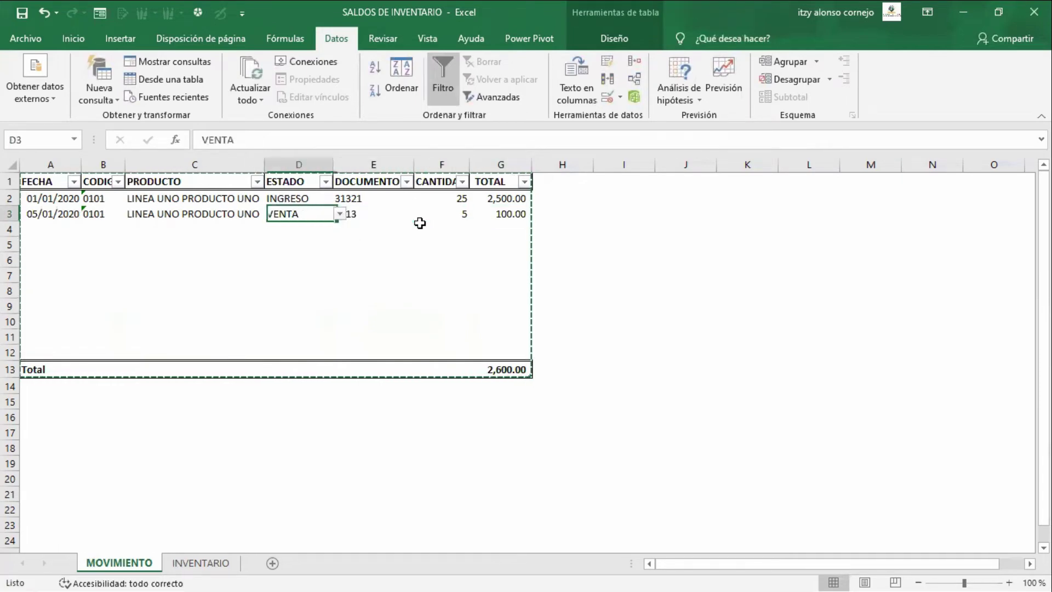
key("Up")
key("Up")
key("Down")
key("Down")
key("ctrl+Page_Down")
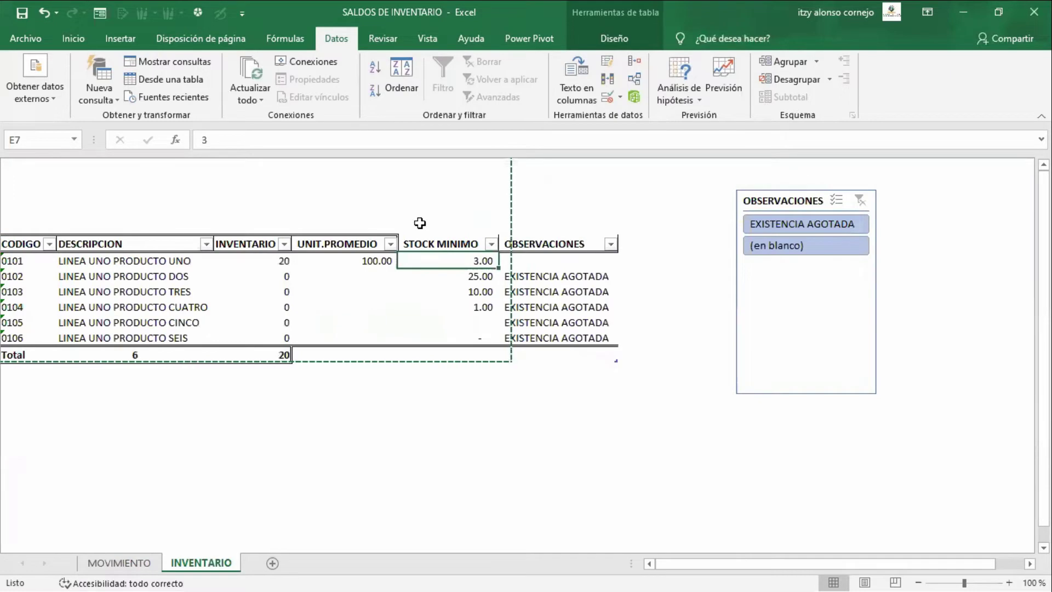
key("Left")
key("Left")
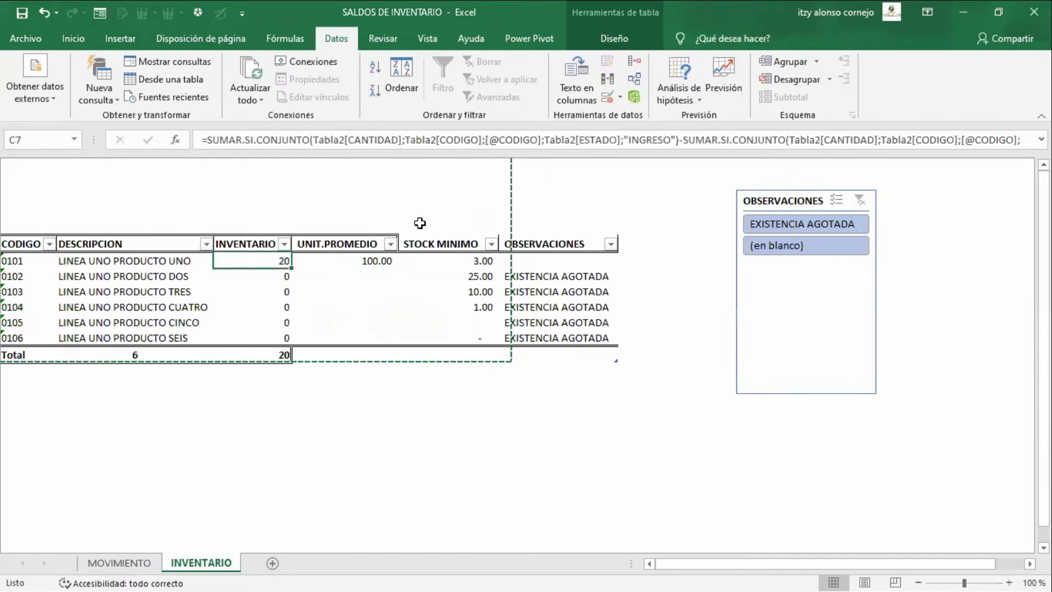
Add FECHA 05/01/2020 and CODIGO 0101 for a third movement in row 4 of the MOVIMIENTO sheet
key("ctrl+Page_Up")
key("Home")
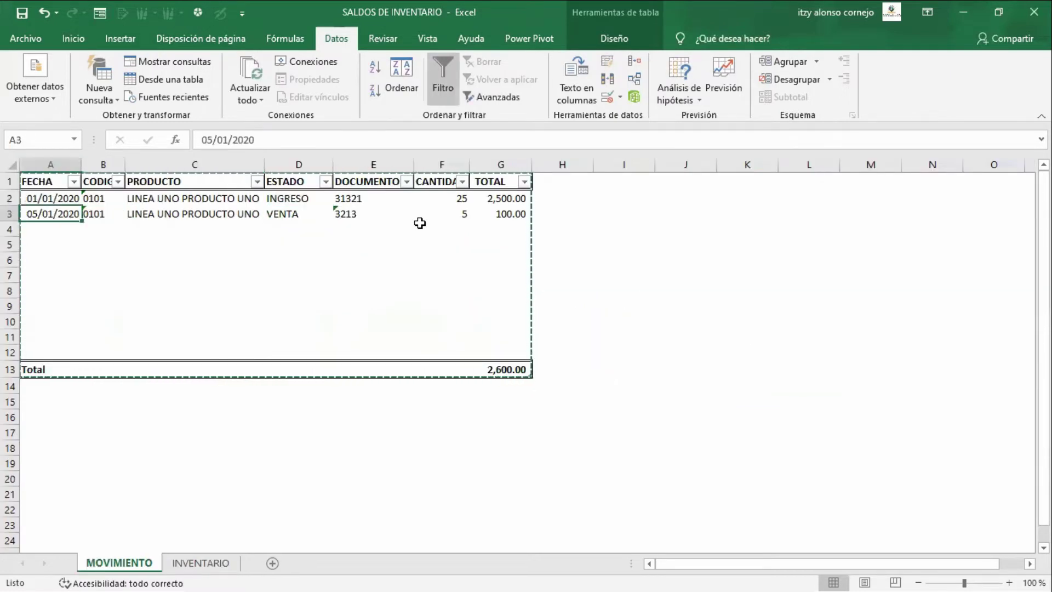
key("Down")
type("05")
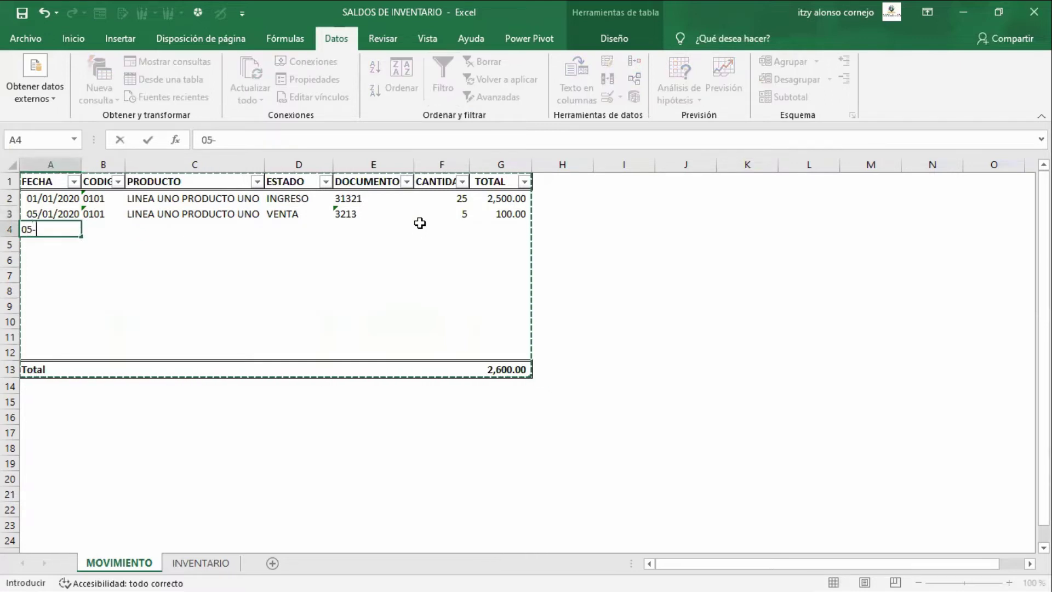
type("-1-2020")
key("Tab")
type("0101")
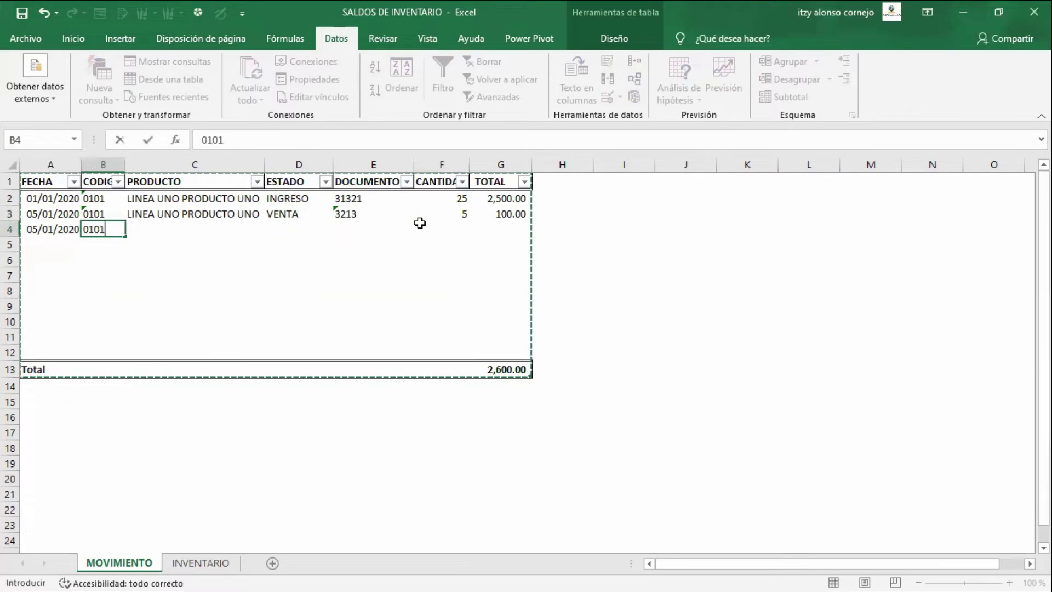
key("Tab")
key("Tab")
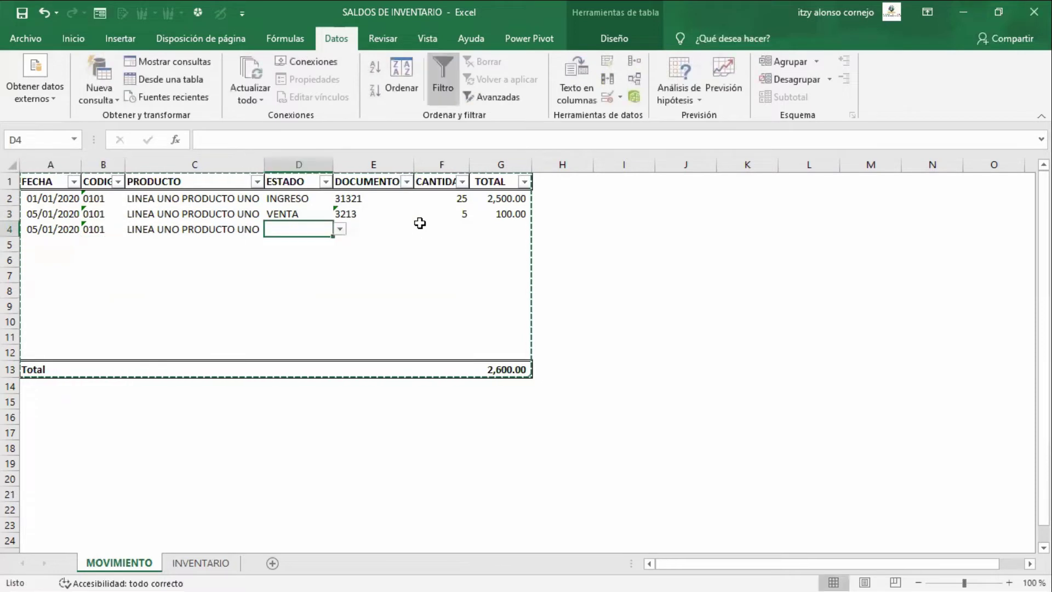
Set the row 4 movement's ESTADO to DEVOLUCION and its DOCUMENTO to 212212
left_click(339, 231)
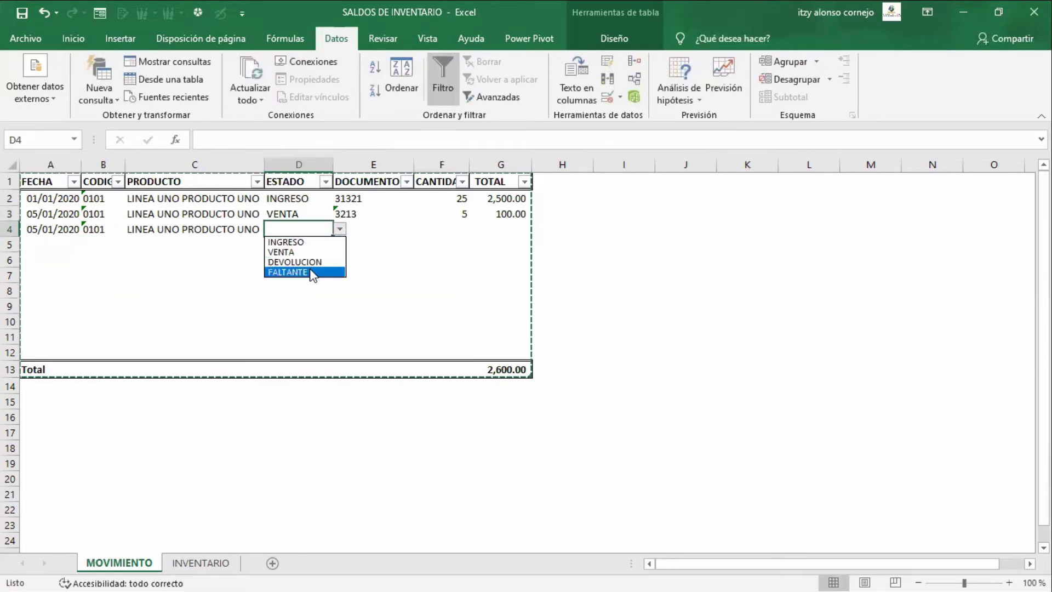
left_click(313, 263)
left_click(371, 223)
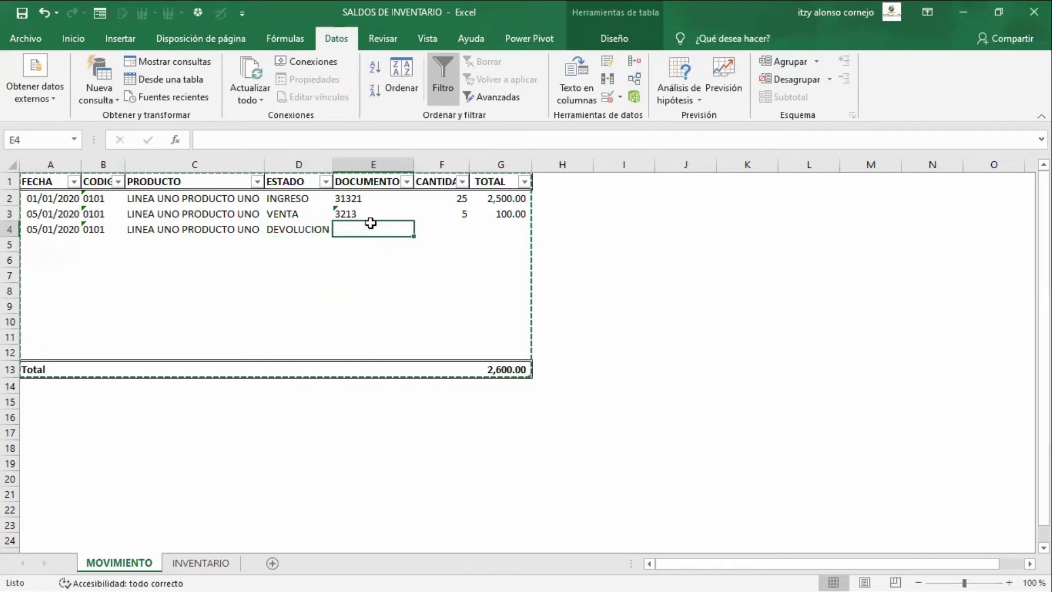
type("212212")
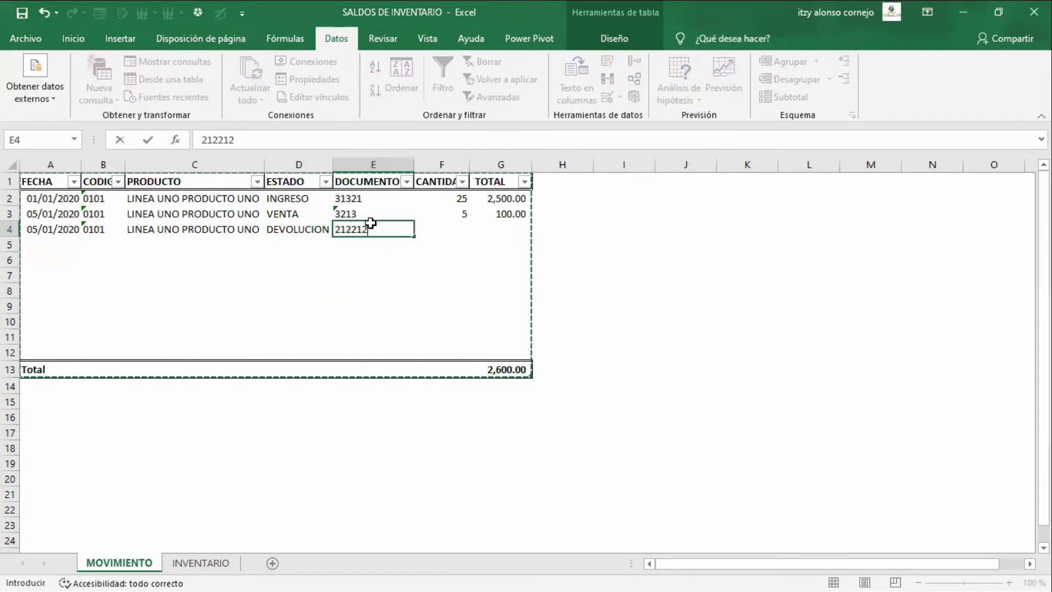
Enter CANTIDAD 1 and TOTAL 100 for the DEVOLUCION record and check product 0101's stock in the INVENTARIO sheet
key("Tab")
type("1")
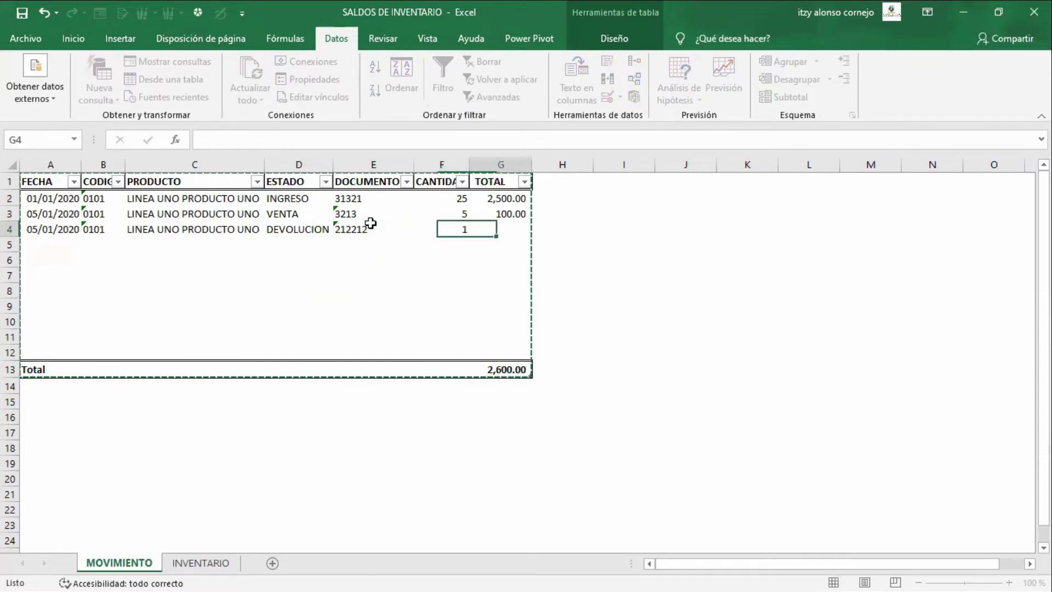
key("Tab")
type("100")
key("Return")
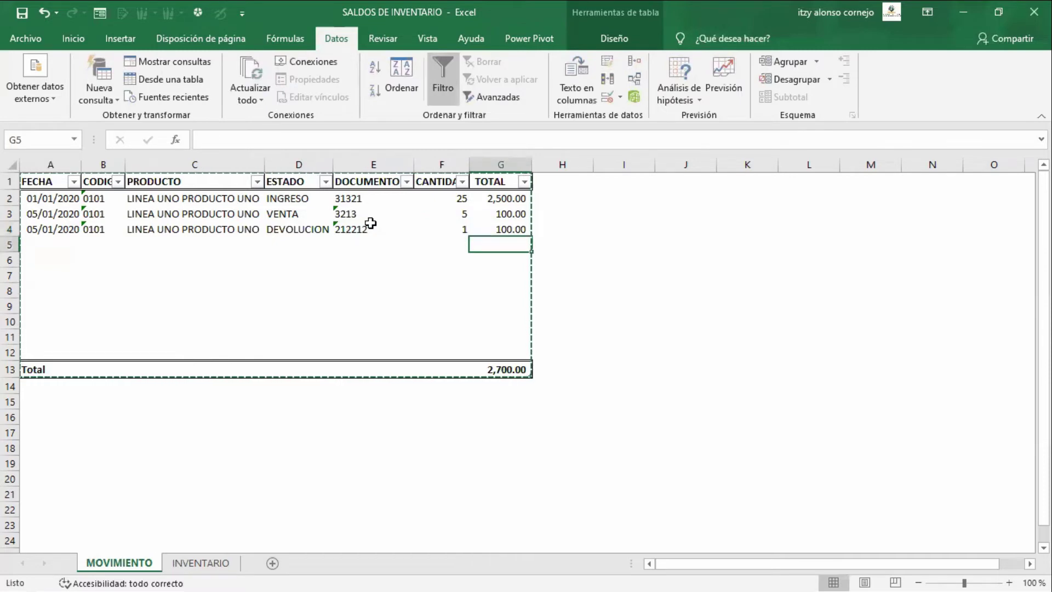
key("ctrl+Page_Down")
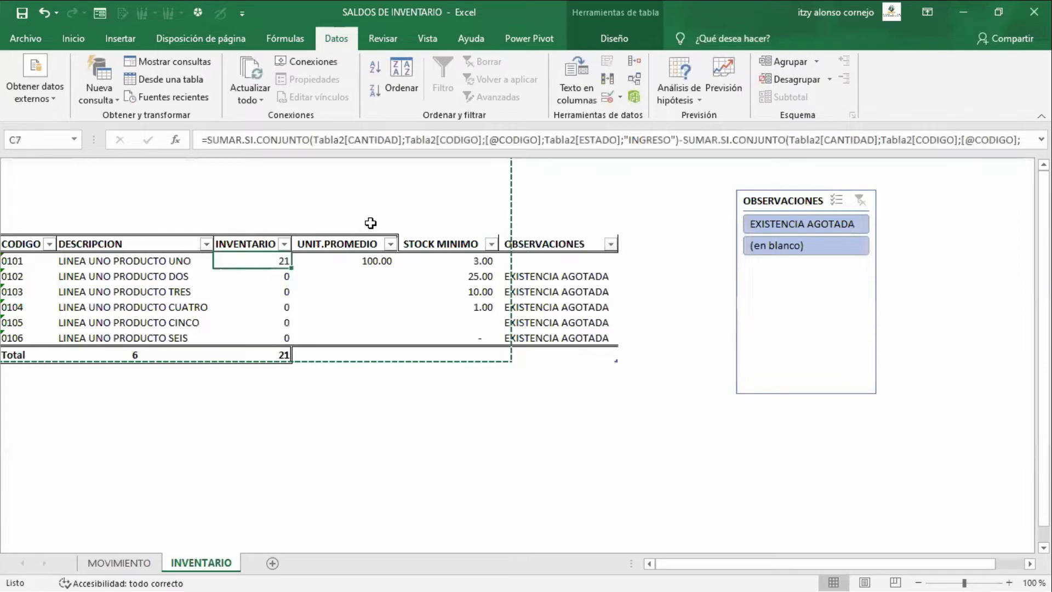
Add FECHA 05/01/2020 and CODIGO 0101 for a fourth movement in row 5 of the MOVIMIENTO sheet
key("ctrl+Page_Up")
key("Left")
key("Left")
key("Left")
key("Left")
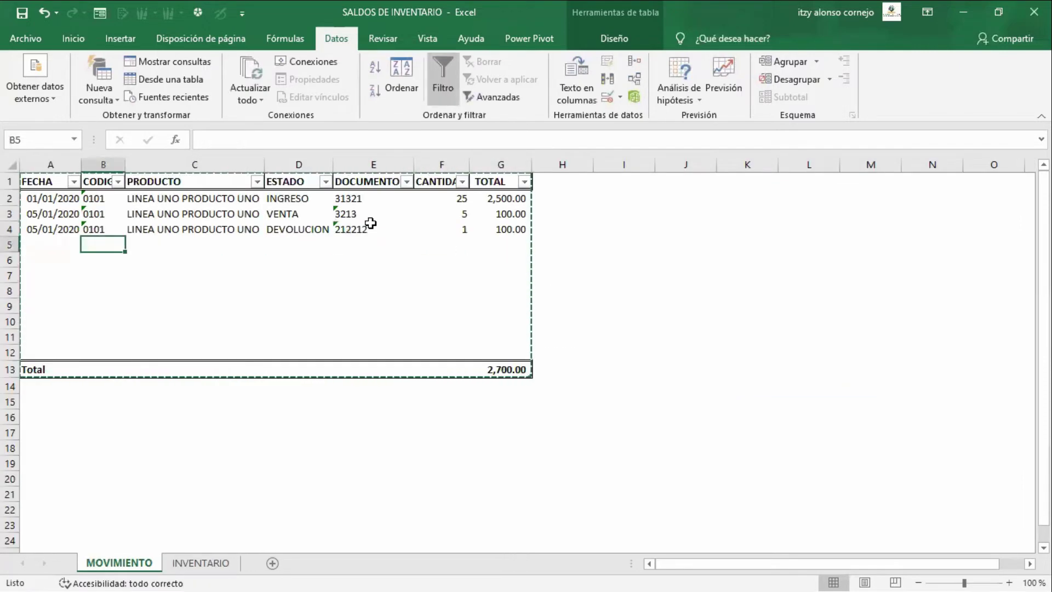
type("5-1-")
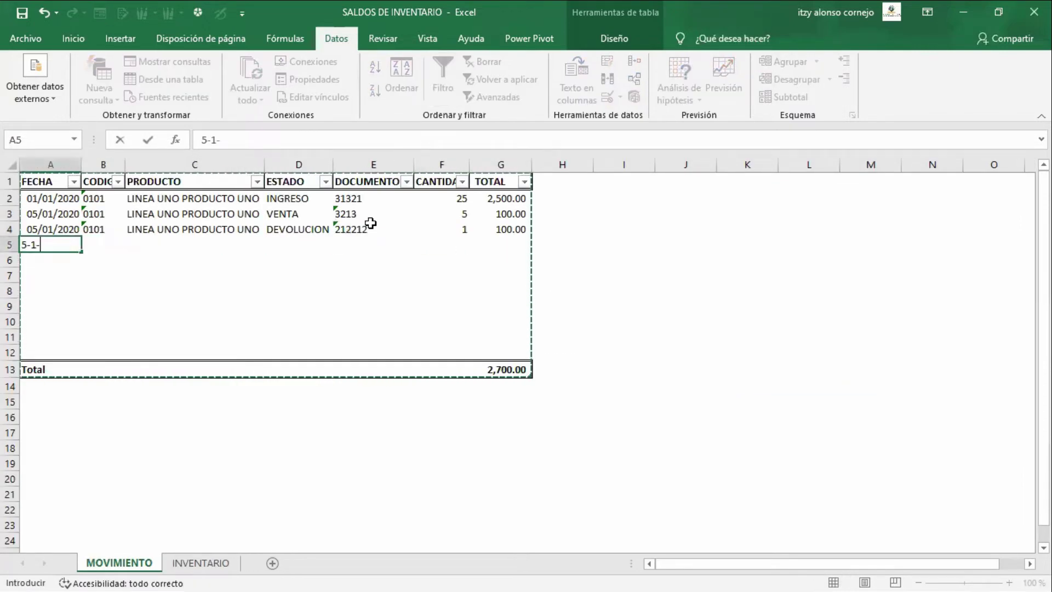
type("2020")
key("Tab")
type("0101")
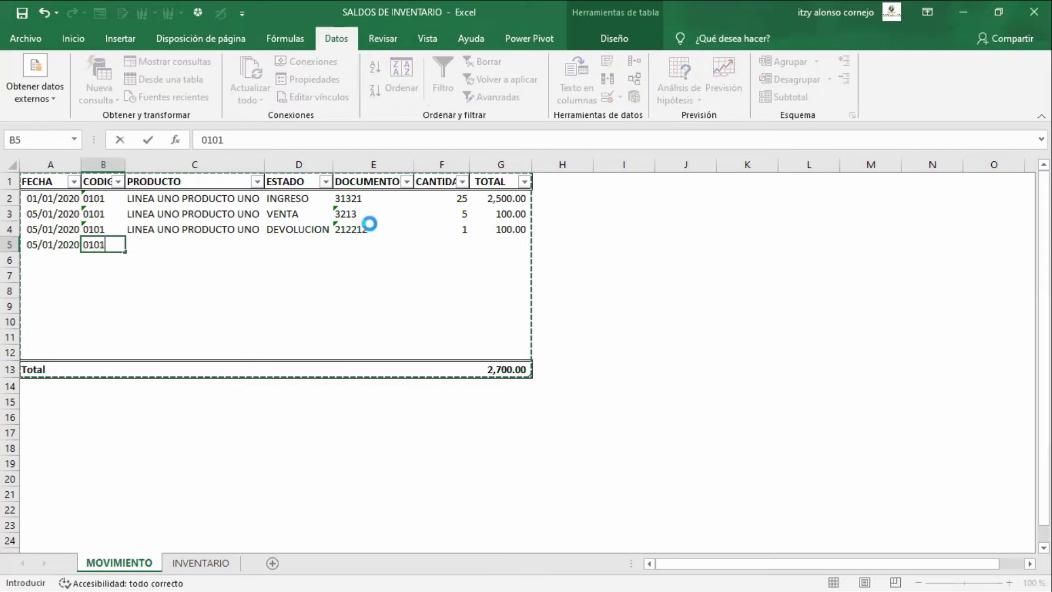
key("Tab")
key("Tab")
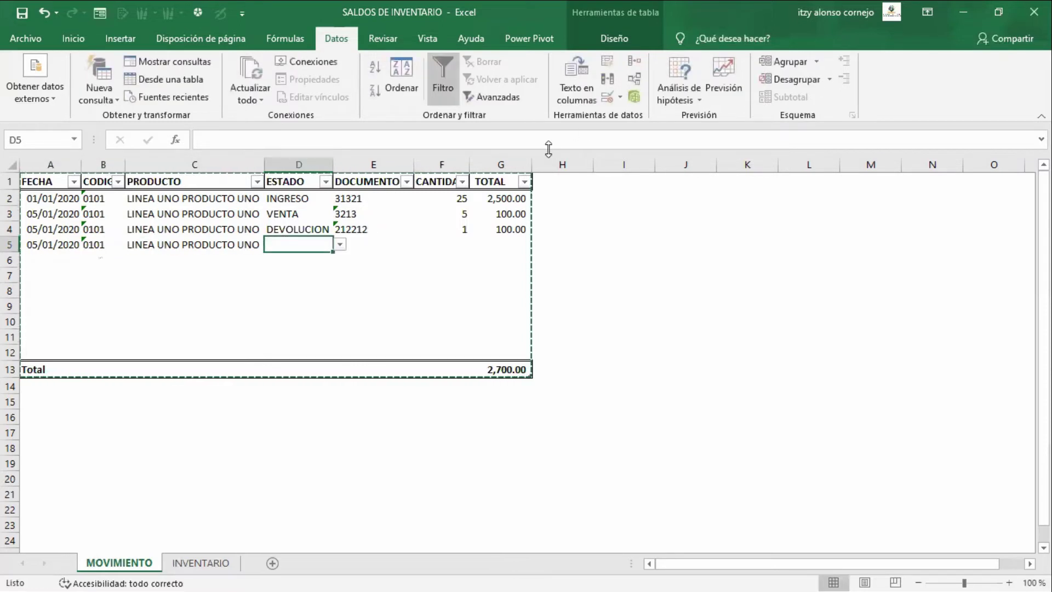
Set the row 5 movement's ESTADO to FALTANTE and its DOCUMENTO to n/d
left_click(340, 244)
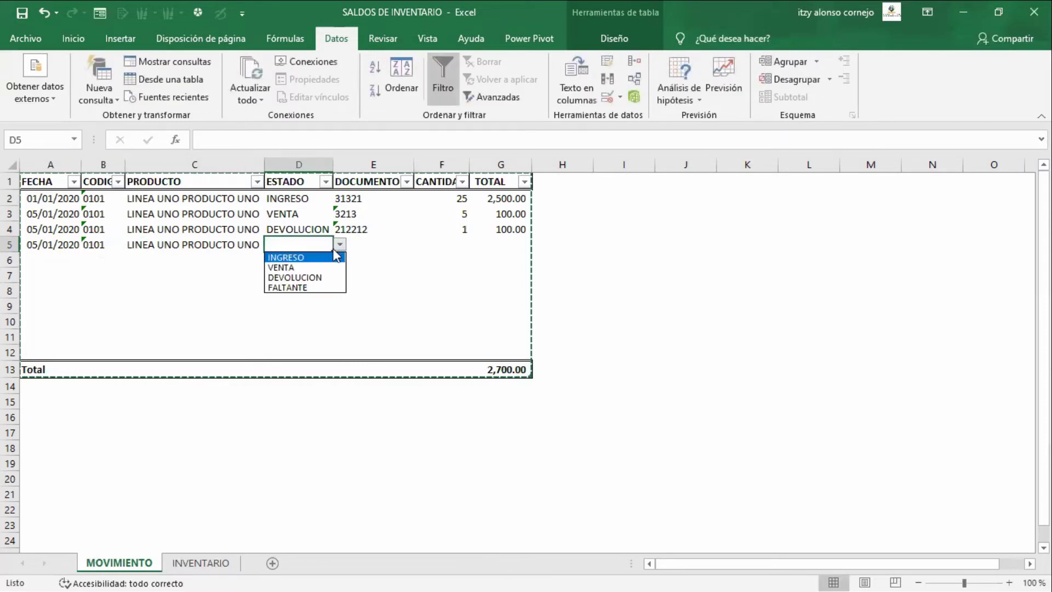
left_click(308, 287)
left_click(361, 243)
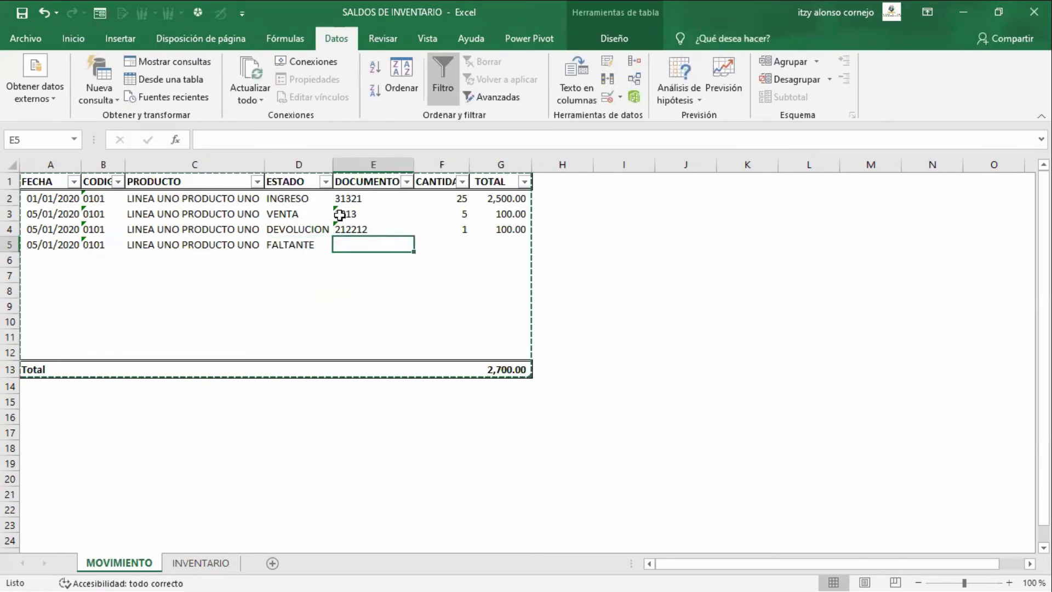
type("d")
key("BackSpace")
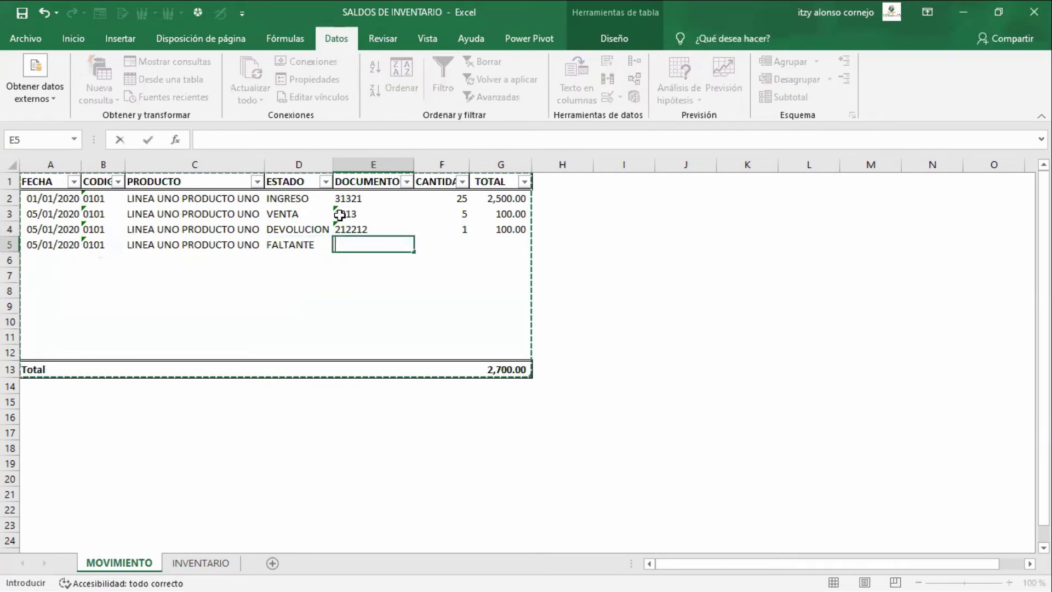
type("n/d")
key("Tab")
key("Tab")
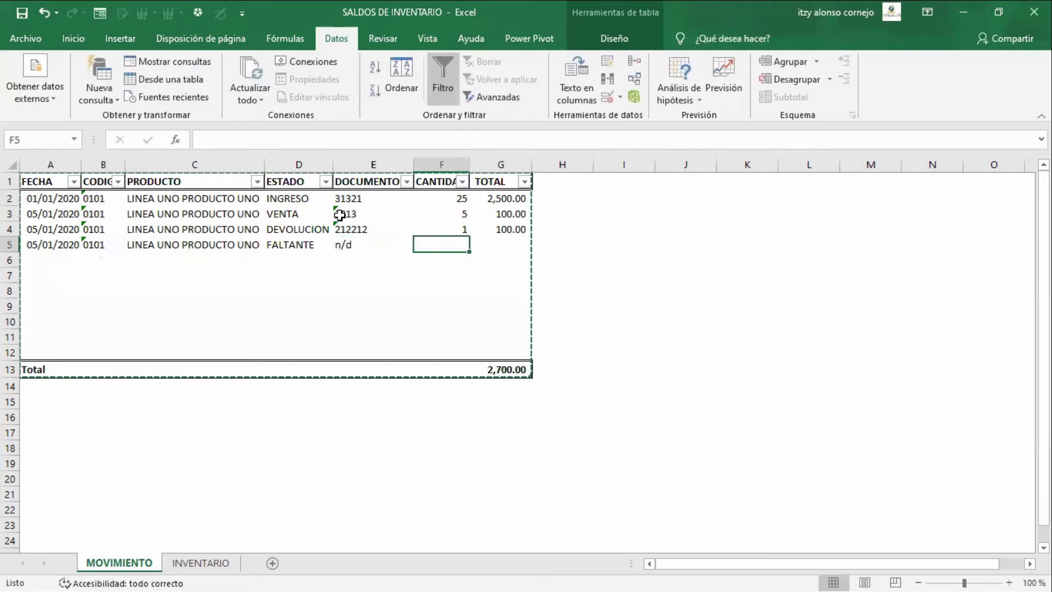
Enter CANTIDAD 2 for the FALTANTE record and set its TOTAL to 50
type("2")
key("Tab")
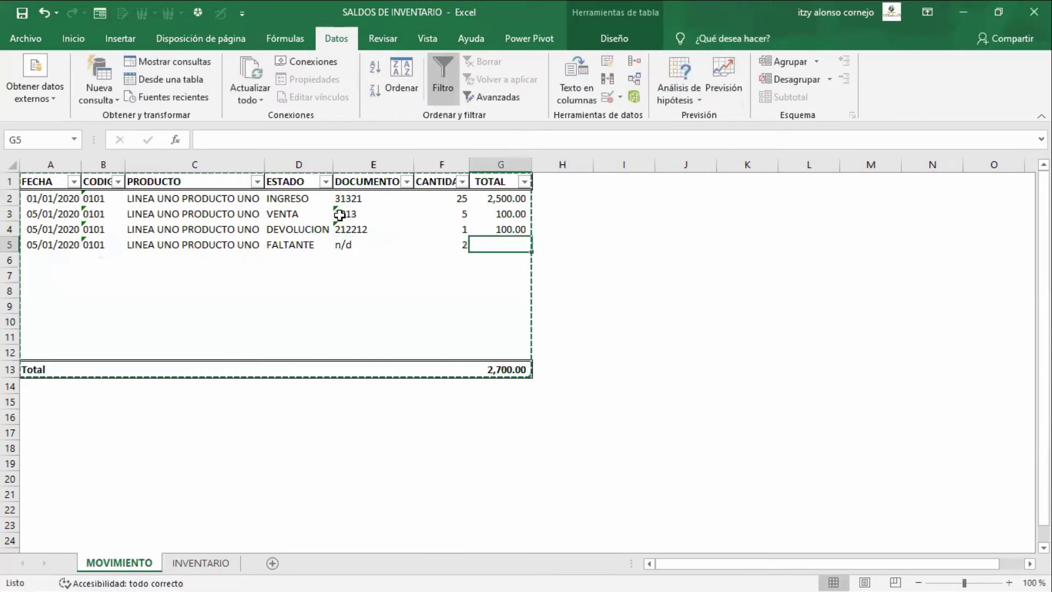
type("100")
key("Tab")
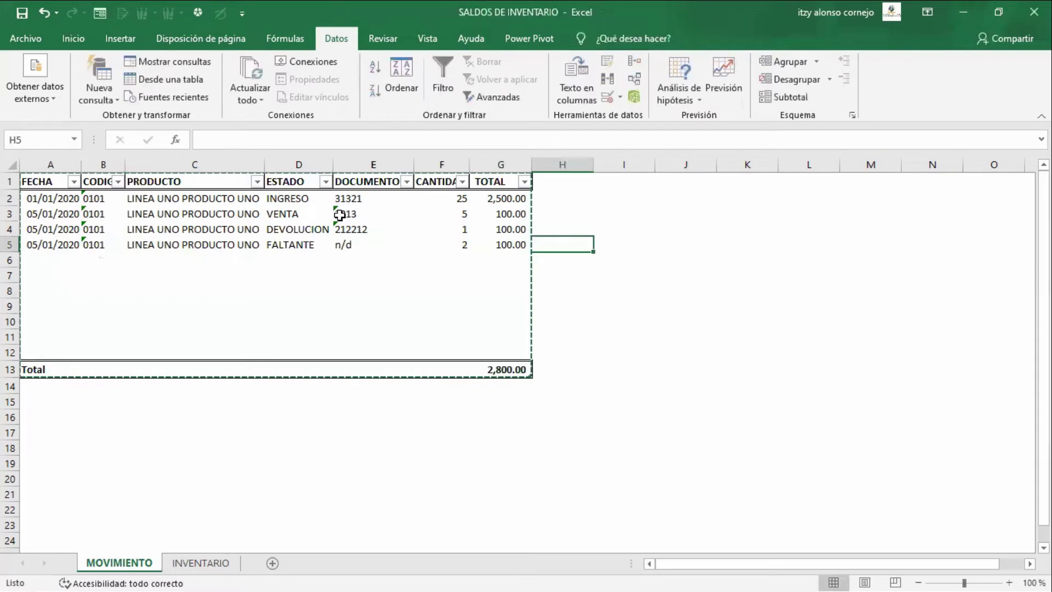
key("Left")
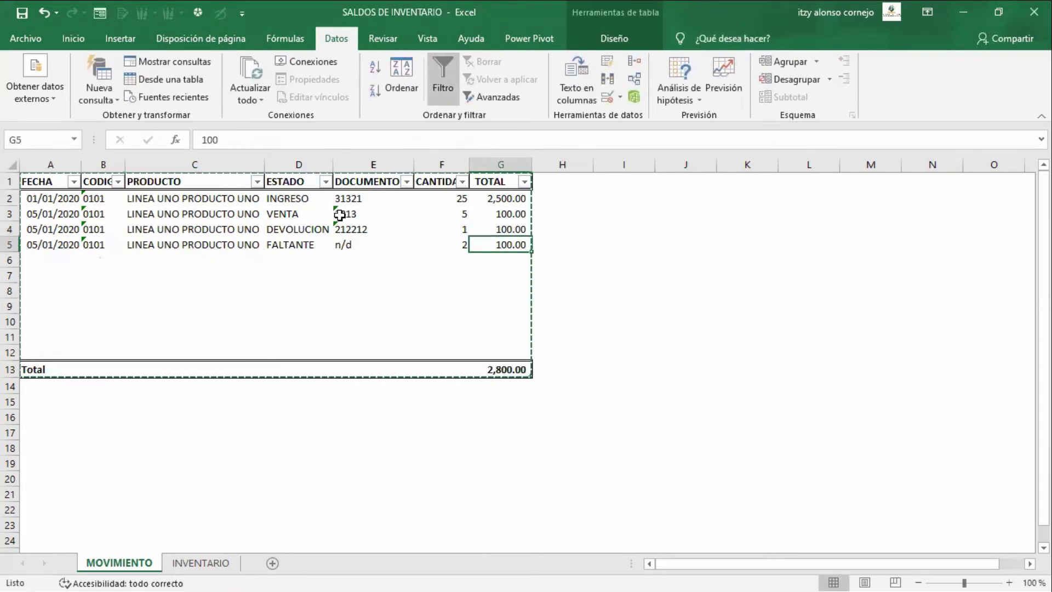
key("BackSpace")
key("BackSpace")
key("BackSpace")
type("50")
key("Tab")
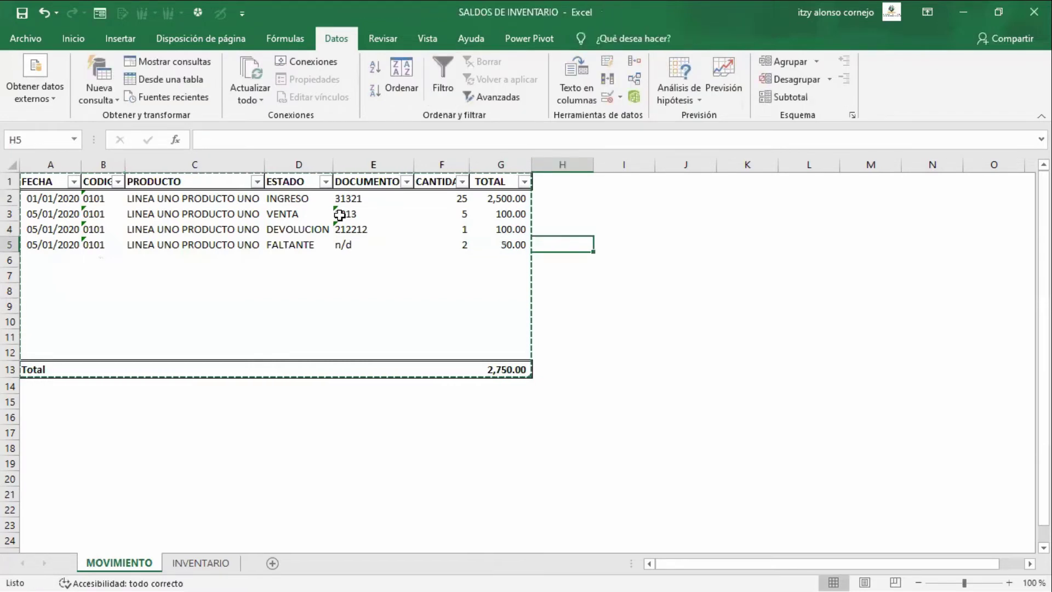
key("Left")
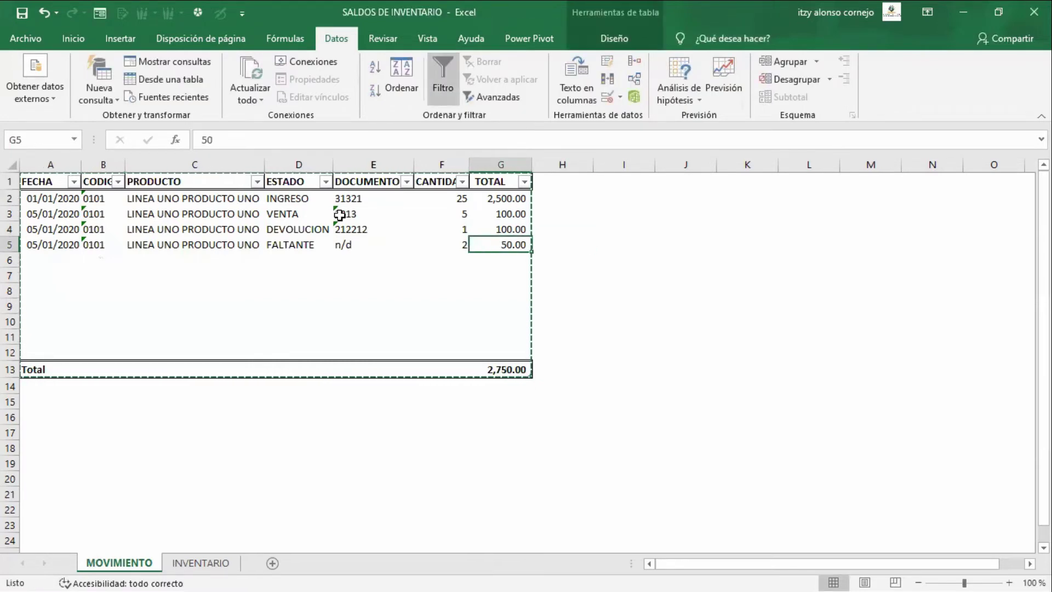
Check product 0101's stock in the INVENTARIO sheet against the recorded movements
key("ctrl+Page_Down")
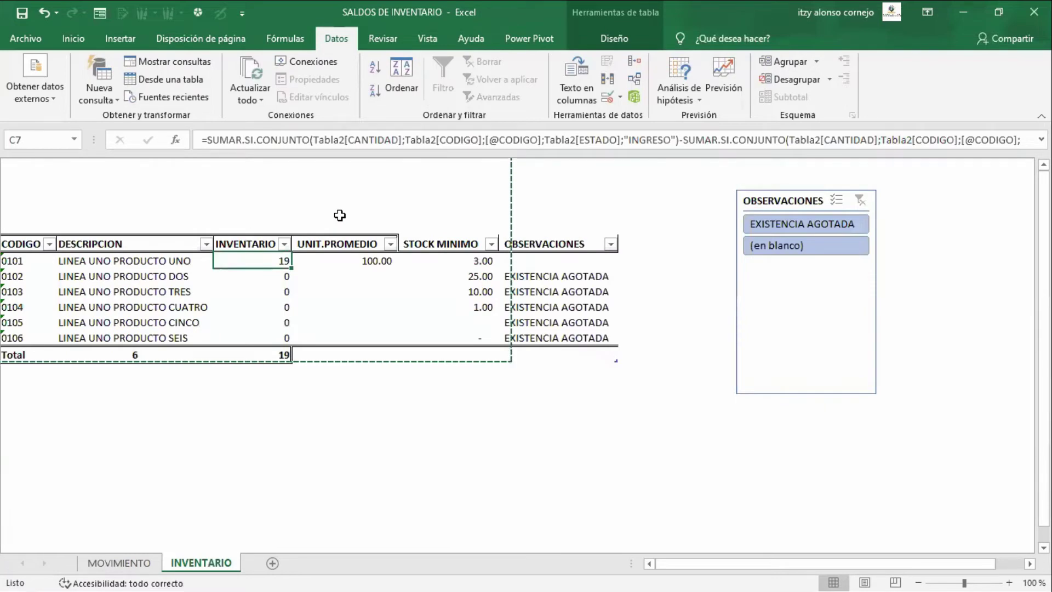
key("ctrl+Page_Up")
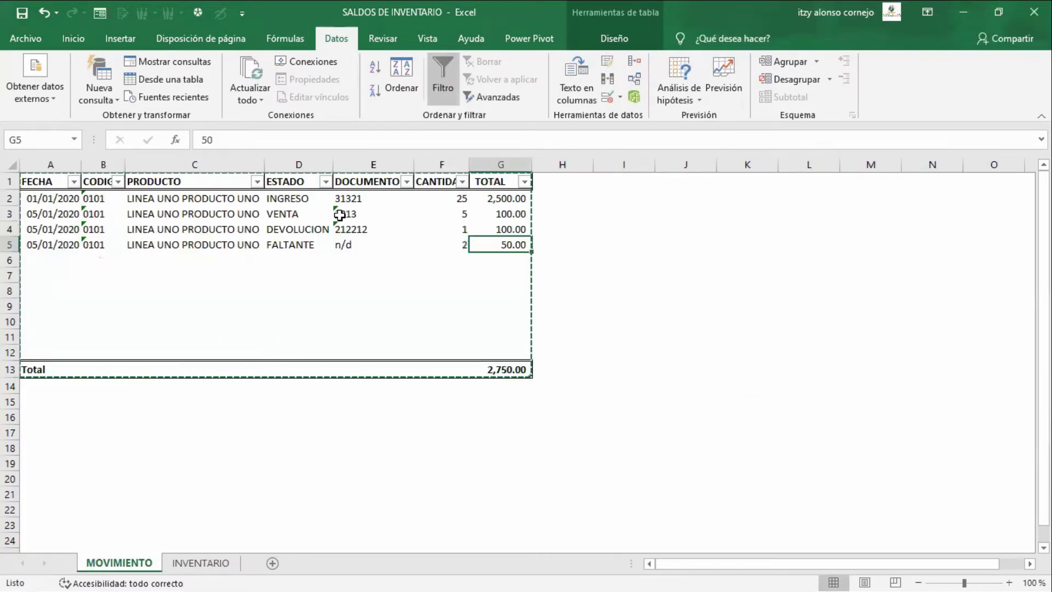
key("ctrl+Page_Down")
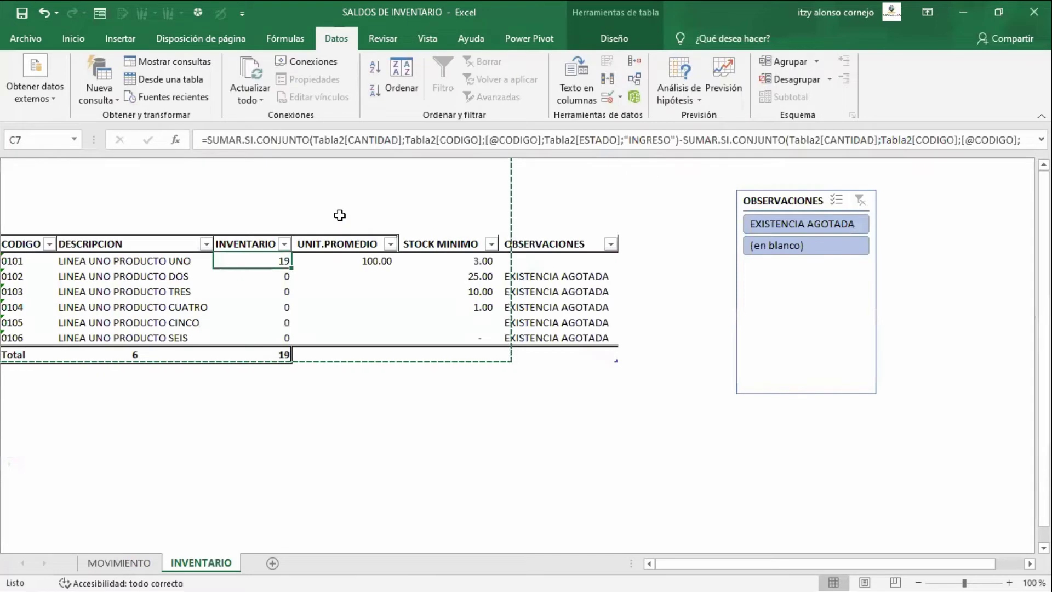
key("ctrl+Page_Up")
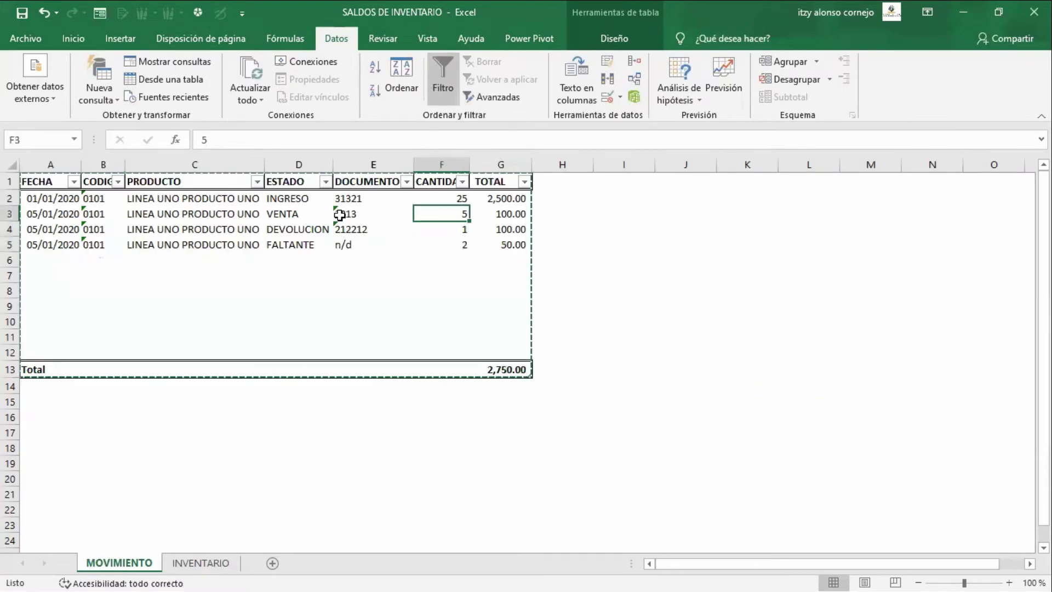
Review the CANTIDAD of the VENTA, DEVOLUCION and FALTANTE movements and recheck product 0101's stock in the INVENTARIO sheet
key("Right")
key("Right")
key("Right")
key("Right")
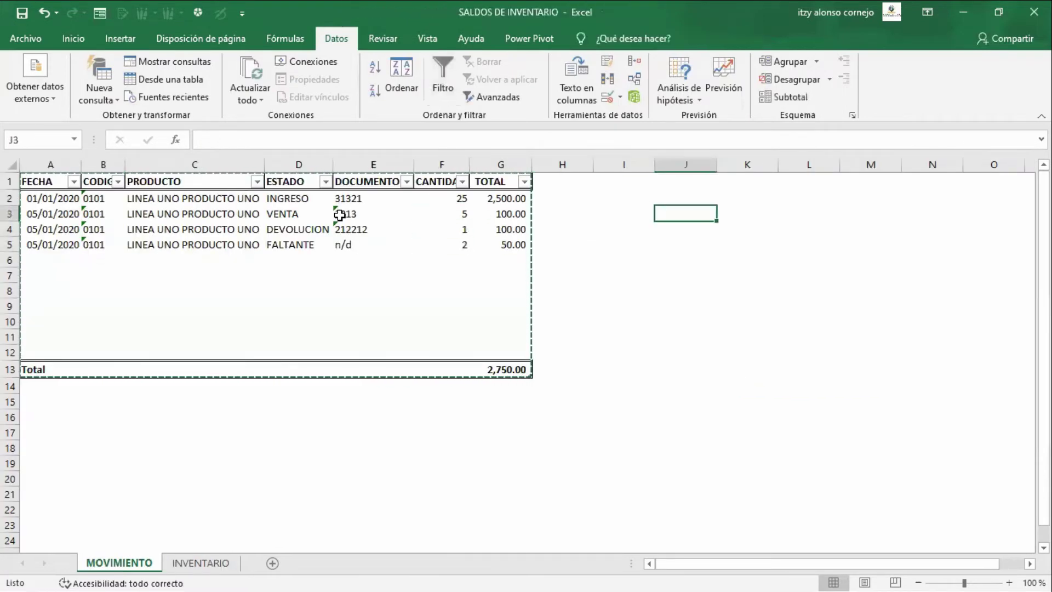
key("Left")
key("Left")
key("Left")
key("Left")
key("Up")
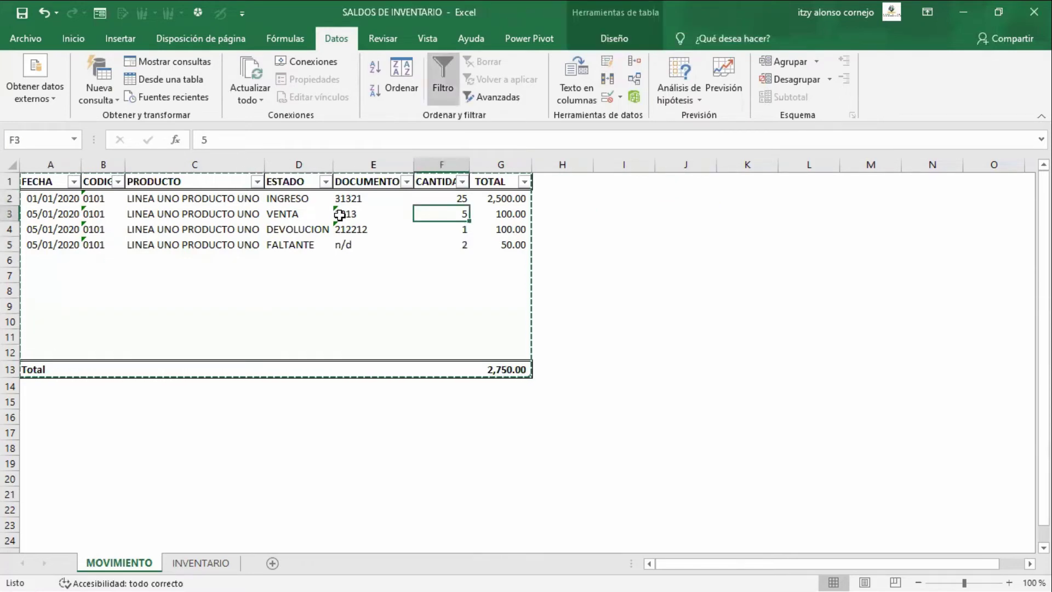
key("Down")
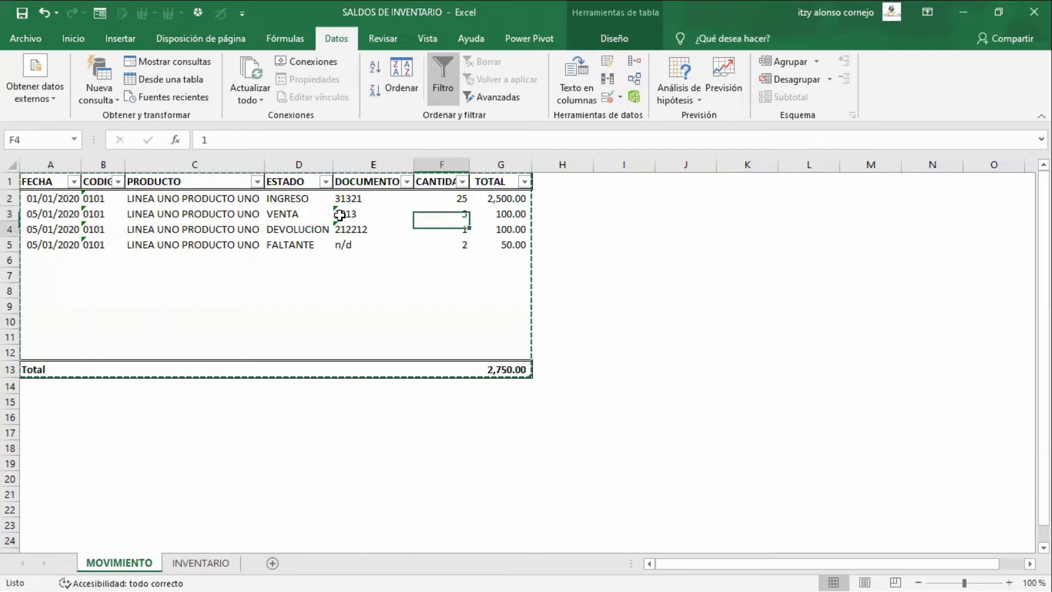
key("Down")
key("Up")
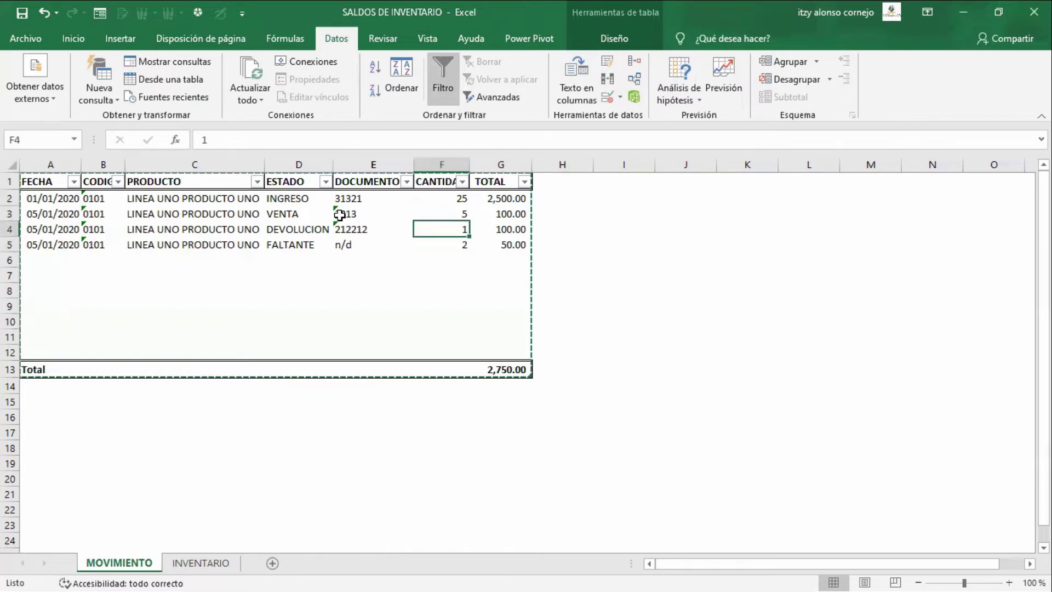
key("Down")
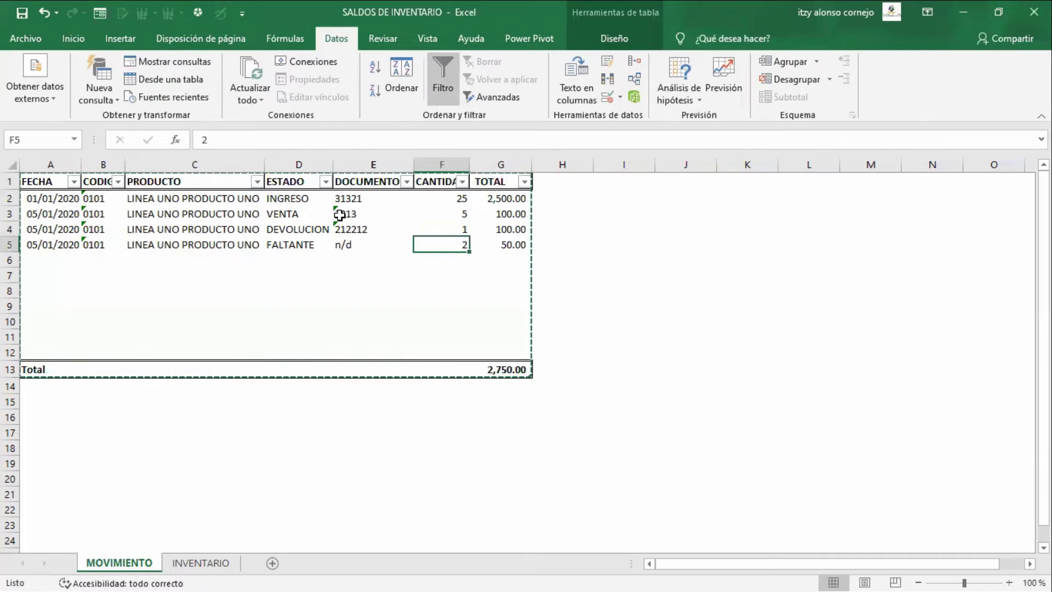
key("ctrl+Page_Down")
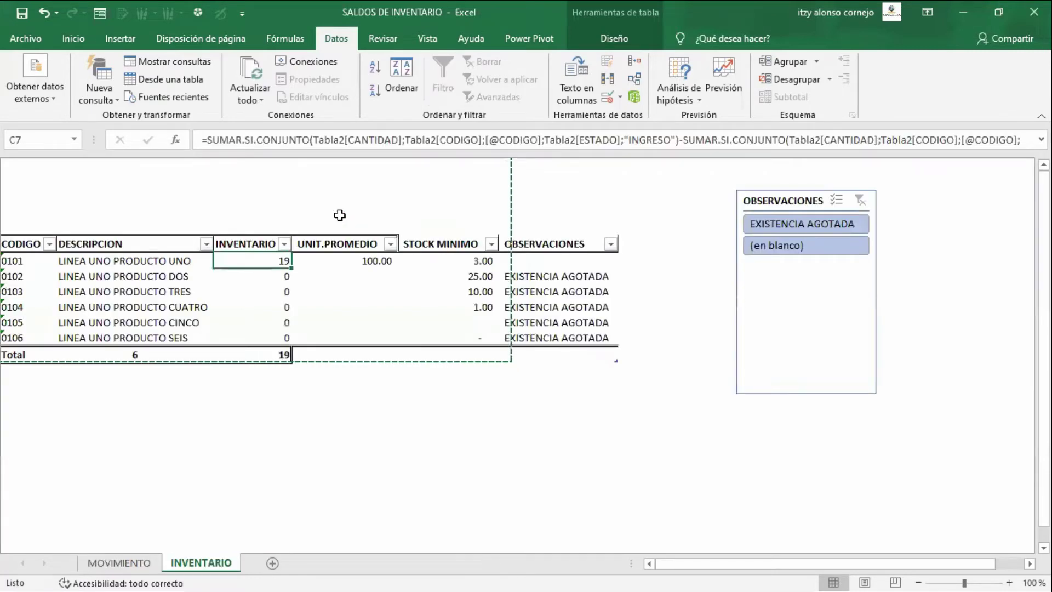
Examine product 0101's UNIT.PROMEDIO and INVENTARIO formulas alongside the ESTADO entries in the MOVIMIENTO sheet
key("Right")
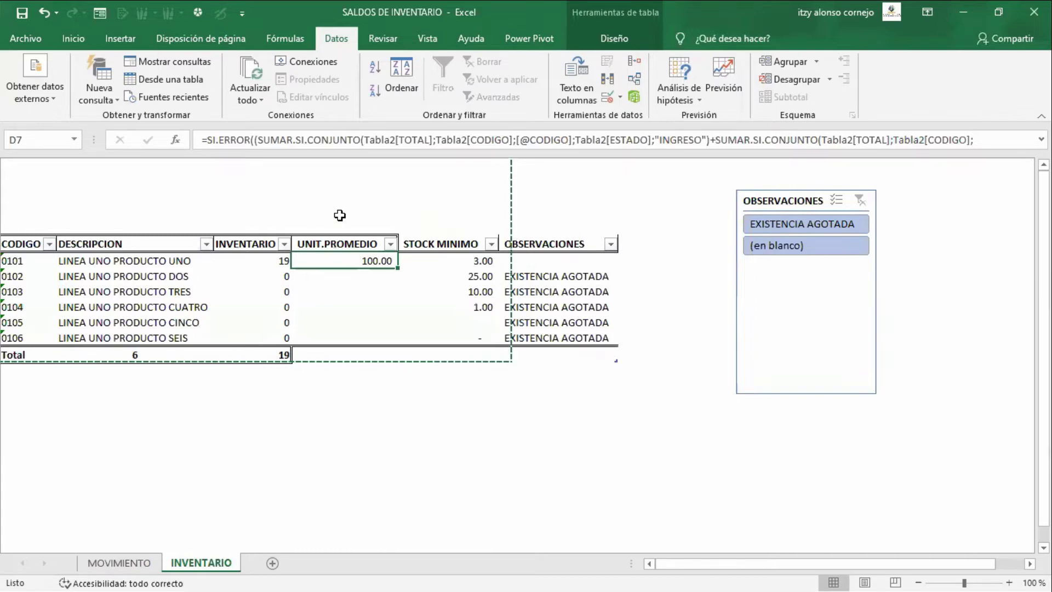
key("ctrl+Page_Up")
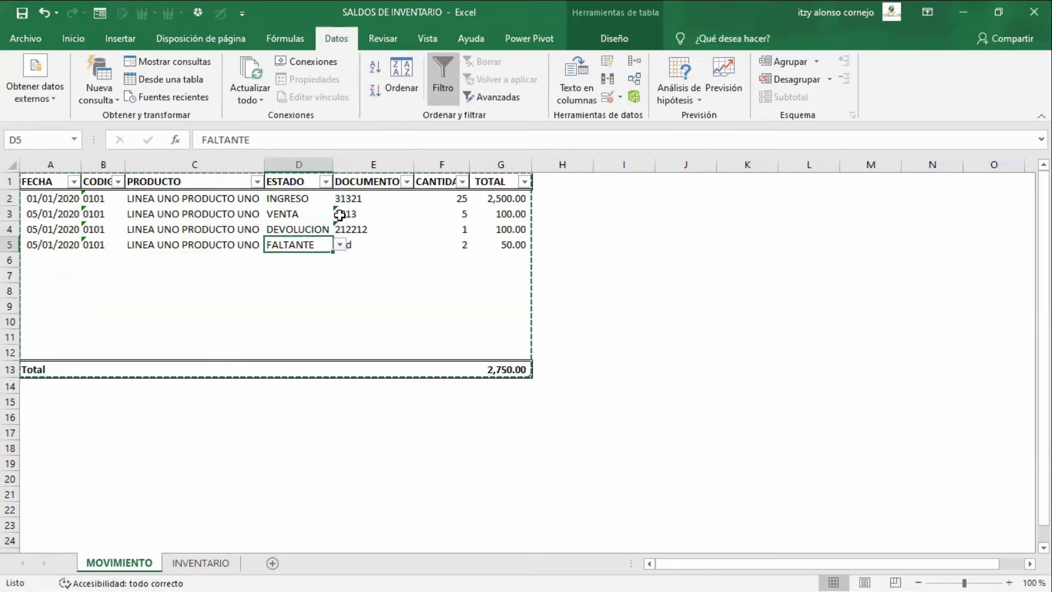
key("ctrl+Page_Down")
key("Left")
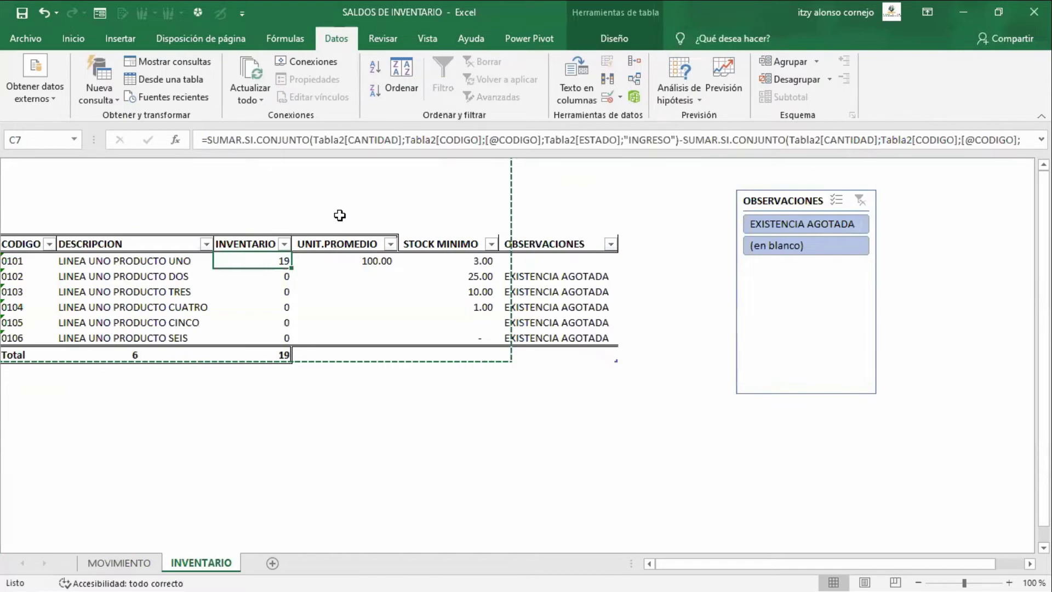
key("ctrl+Page_Up")
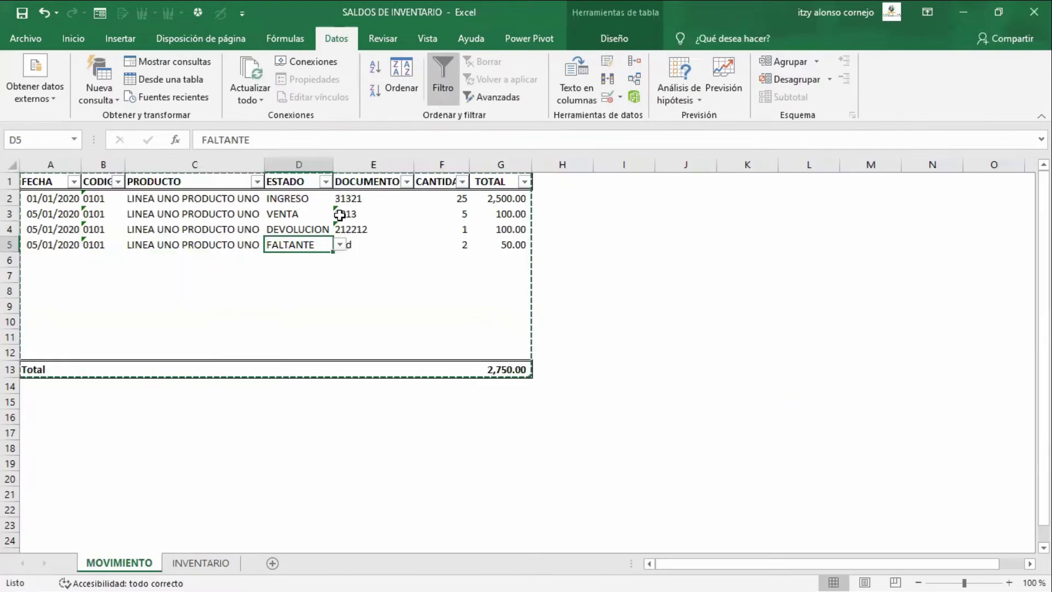
key("Left")
key("Left")
key("Left")
type("01")
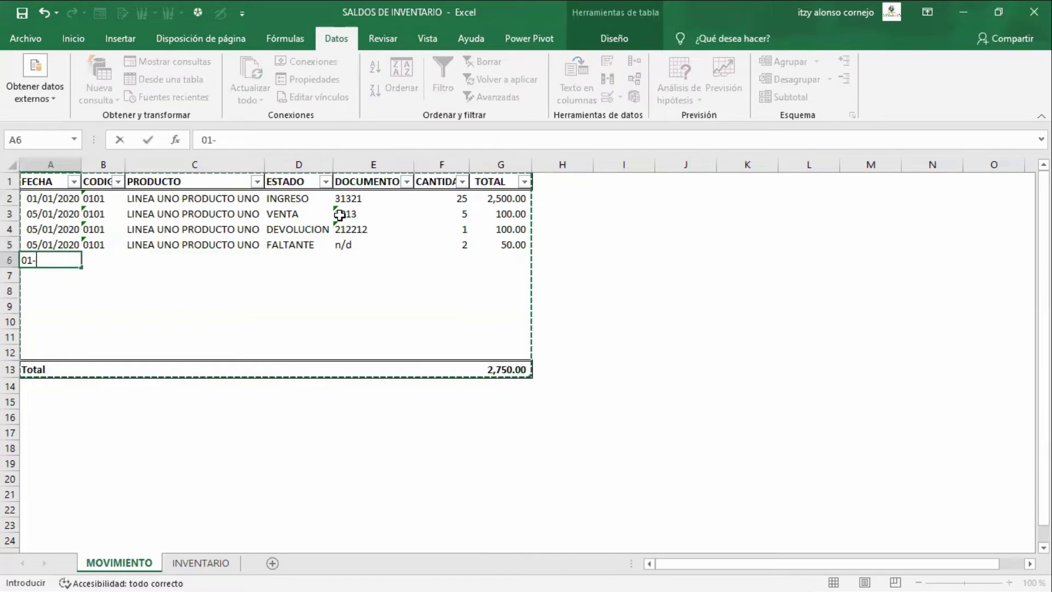
key("Escape")
type("0")
key("Escape")
Check product 0101's INVENTARIO, UNIT.PROMEDIO and STOCK MINIMO cells in the INVENTARIO sheet
key("ctrl+Page_Down")
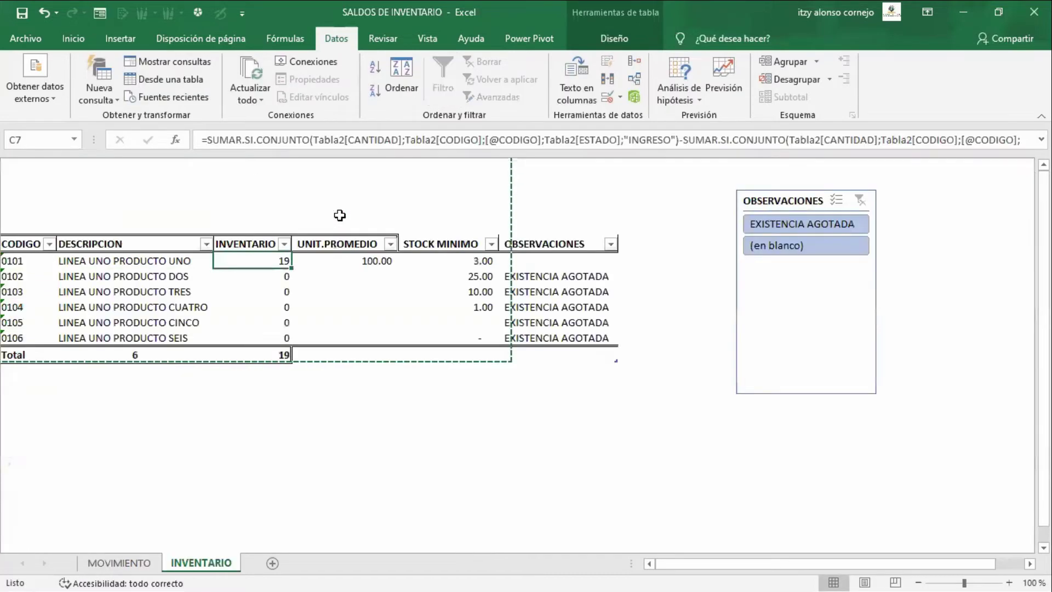
key("Right")
key("Right")
Add FECHA 05/01/2020 and CODIGO 0101 for a fifth movement in row 6 of the MOVIMIENTO sheet
key("ctrl+Page_Up")
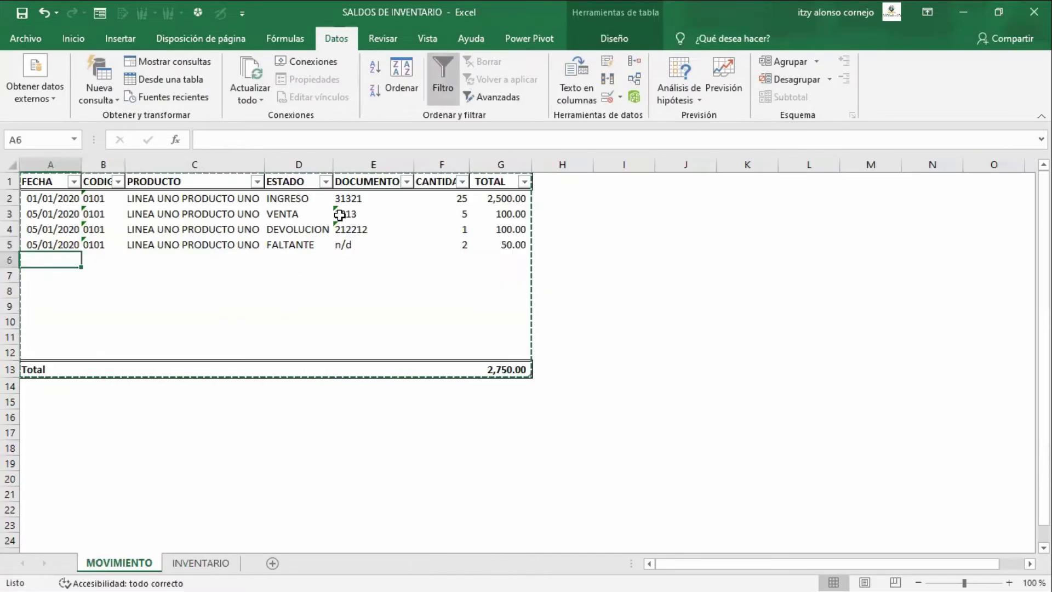
type("05-1")
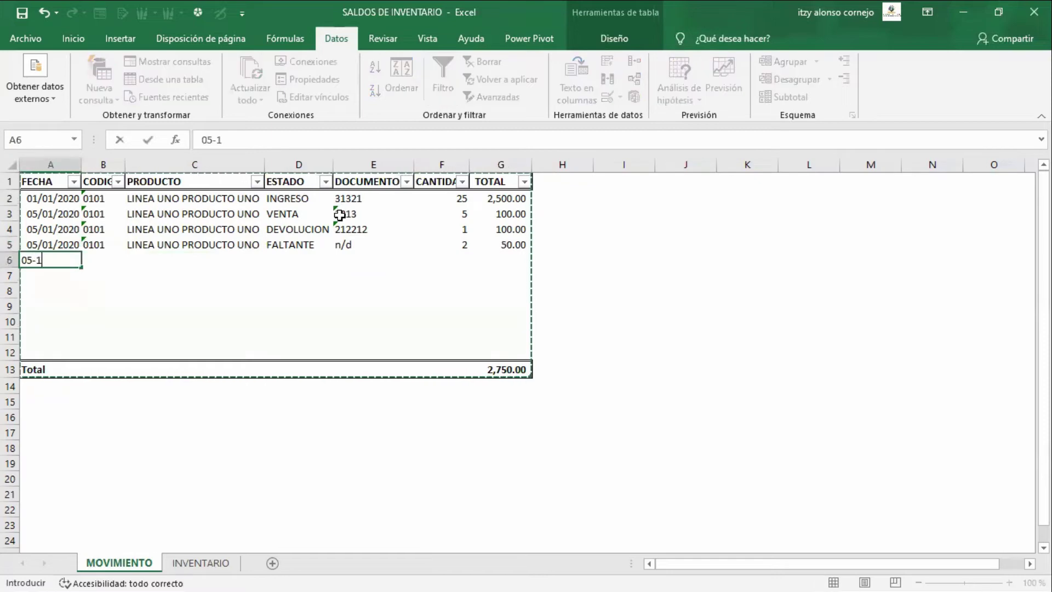
type("-2020")
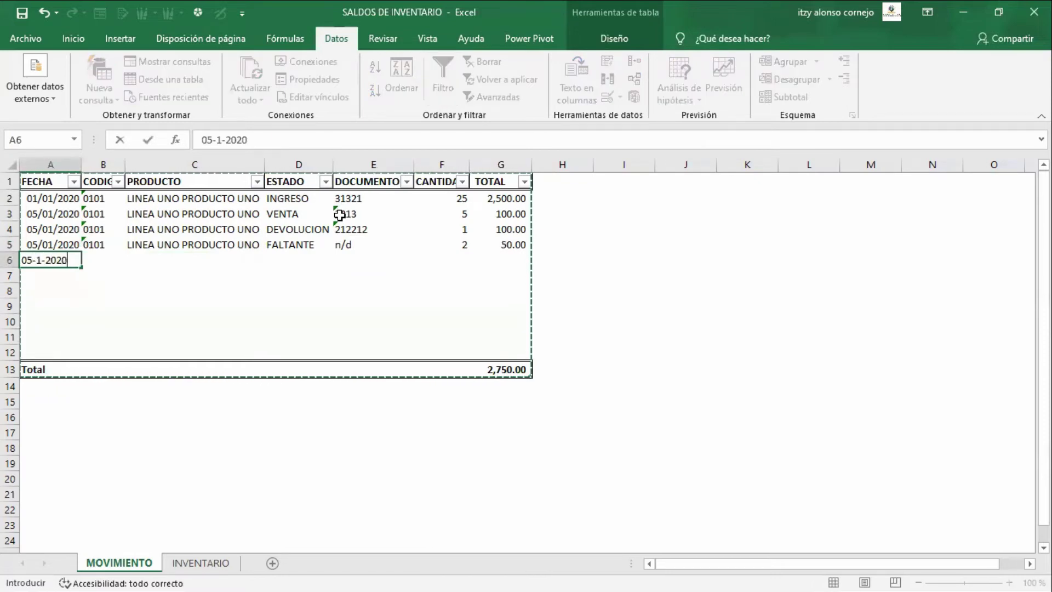
key("Tab")
type("0101")
key("Tab")
key("Tab")
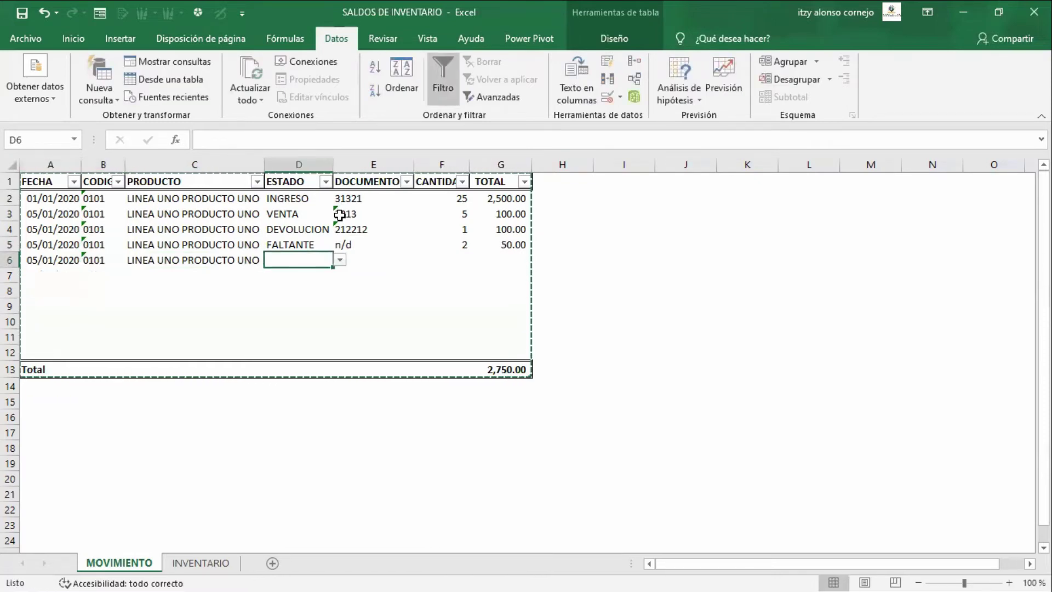
Try to enter lowercase venta as the row 6 movement's ESTADO
type("venta")
key("Return")
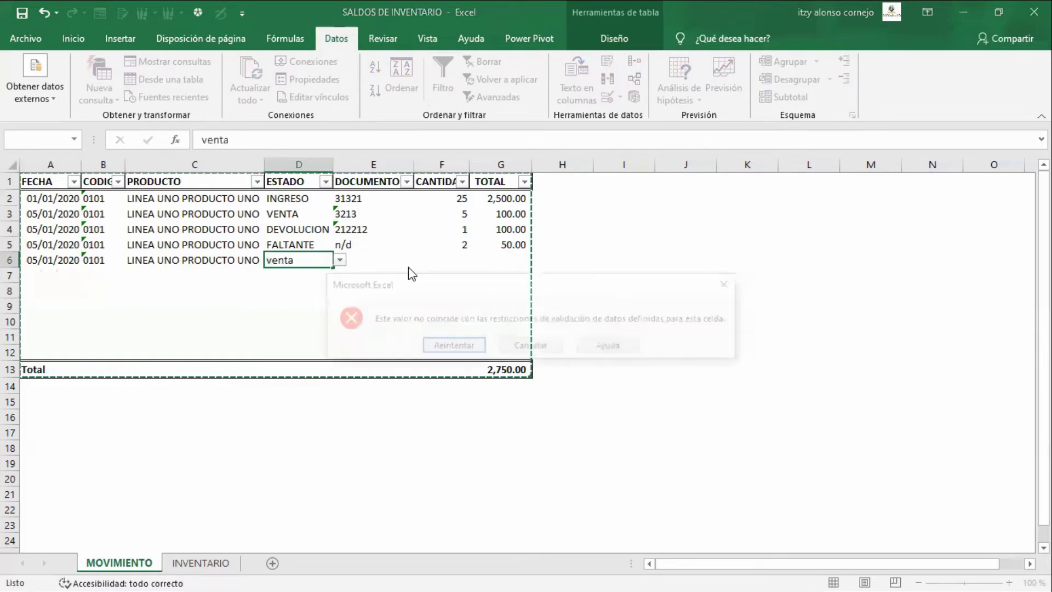
key("Escape")
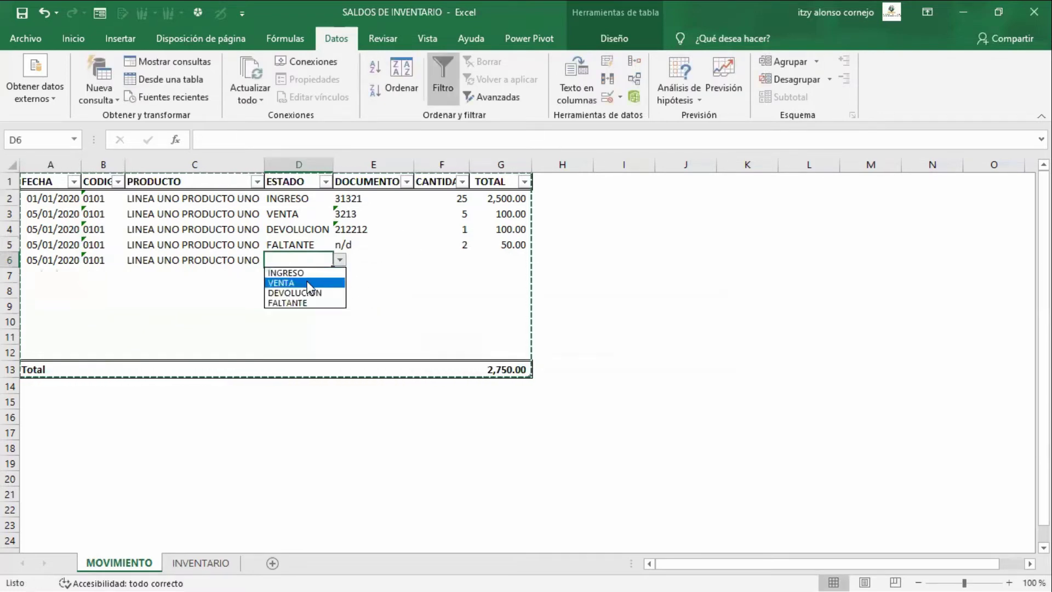
Complete the row 6 movement in the MOVIMIENTO sheet with ESTADO VENTA, DOCUMENTO 2342, CANTIDAD 18 and TOTAL 100
type("2342")
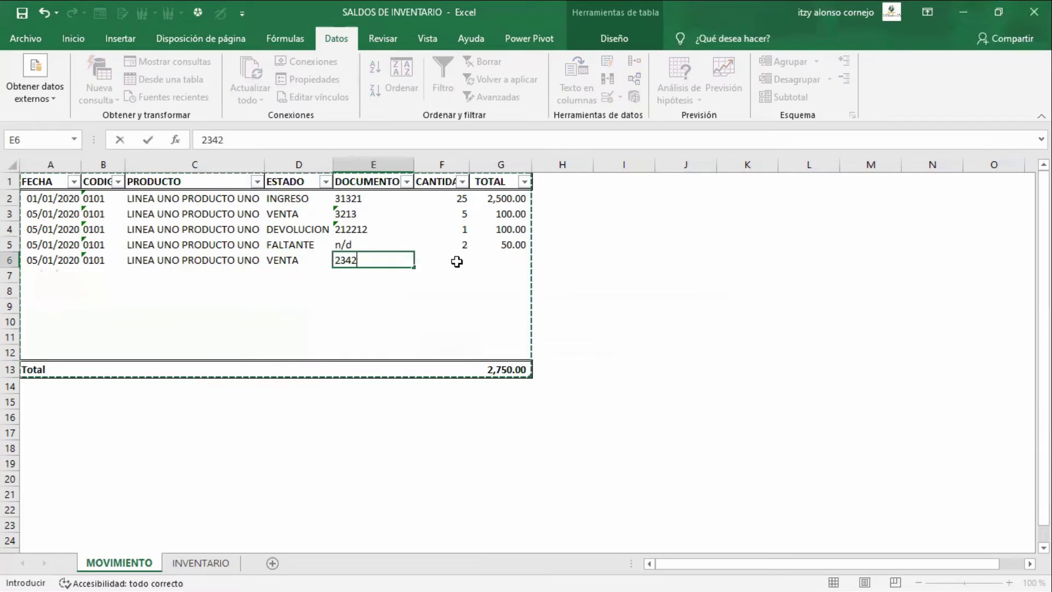
key("Tab")
key("ctrl+Page_Down")
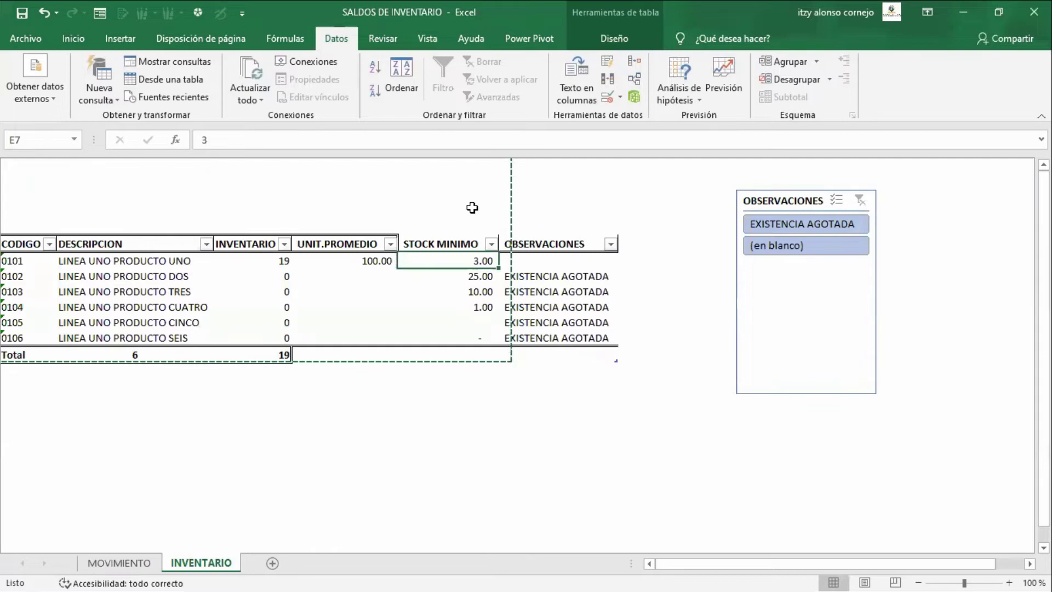
key("ctrl+Page_Up")
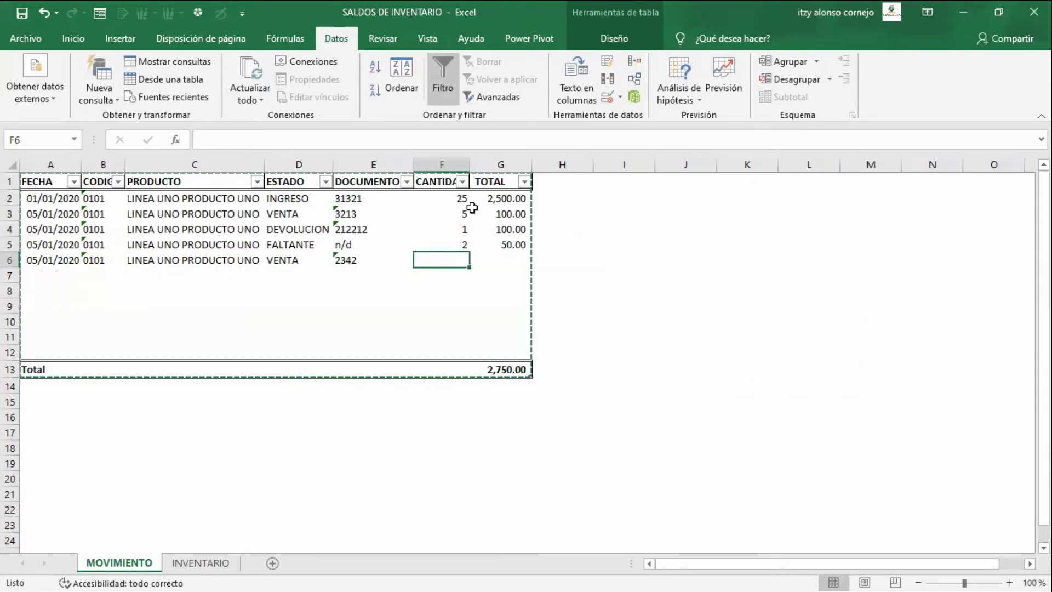
type("18")
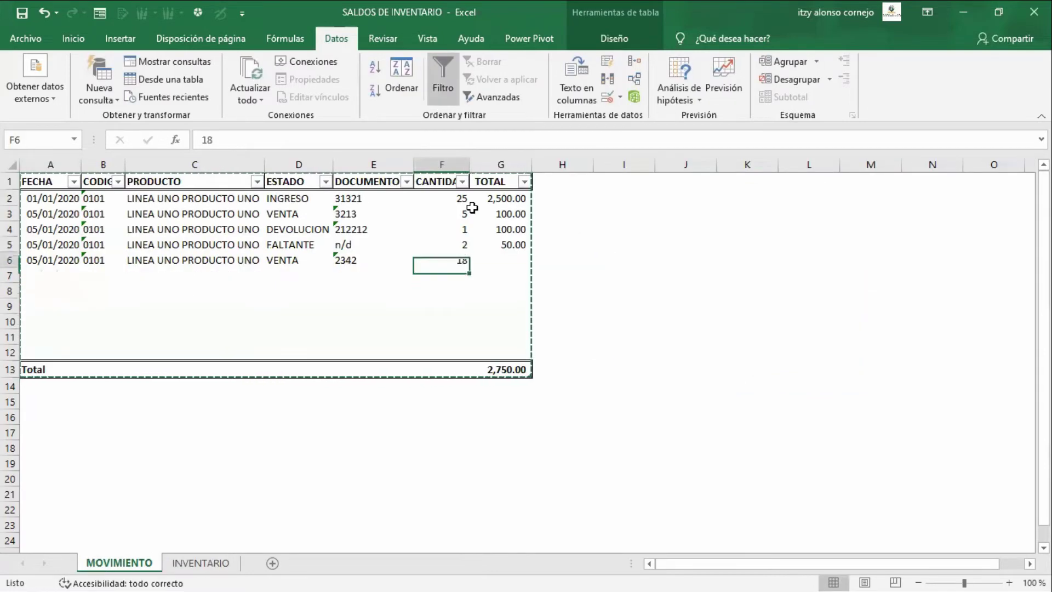
key("Tab")
type("100")
key("Tab")
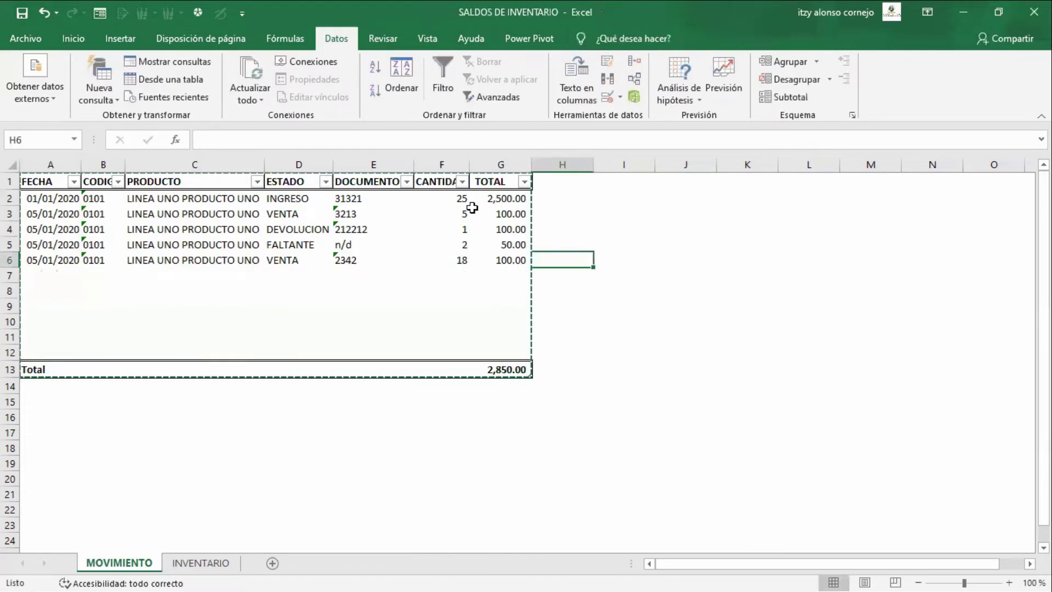
Compare product 0101's INVENTARIO, UNIT.PROMEDIO and STOCK MINIMO cells with its OBSERVACIONES entry in the INVENTARIO sheet
key("ctrl+Page_Down")
key("Right")
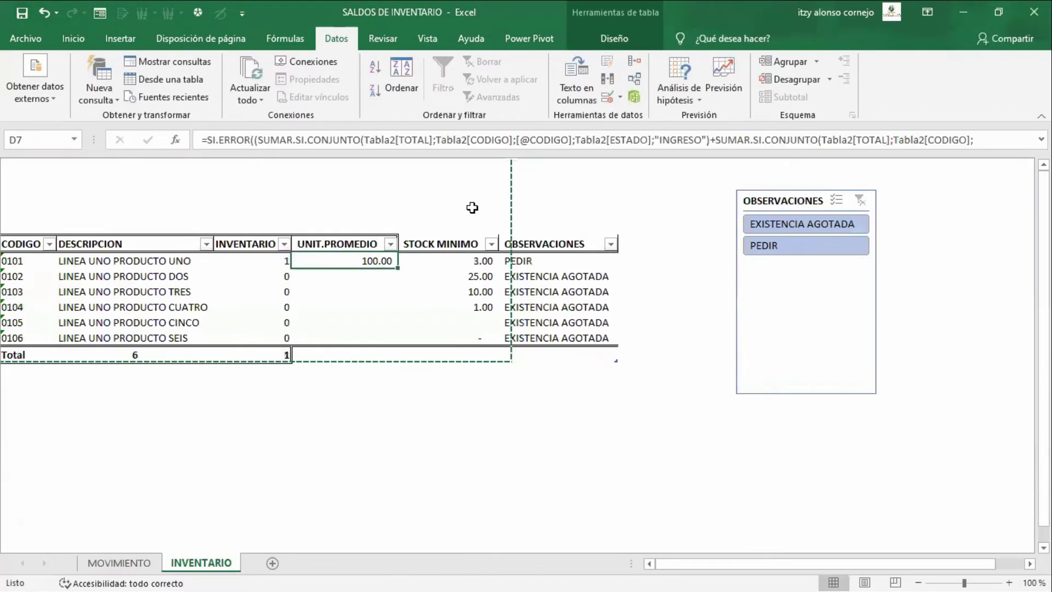
key("Left")
key("Right")
key("Right")
key("Left")
key("Right")
key("Left")
key("Right")
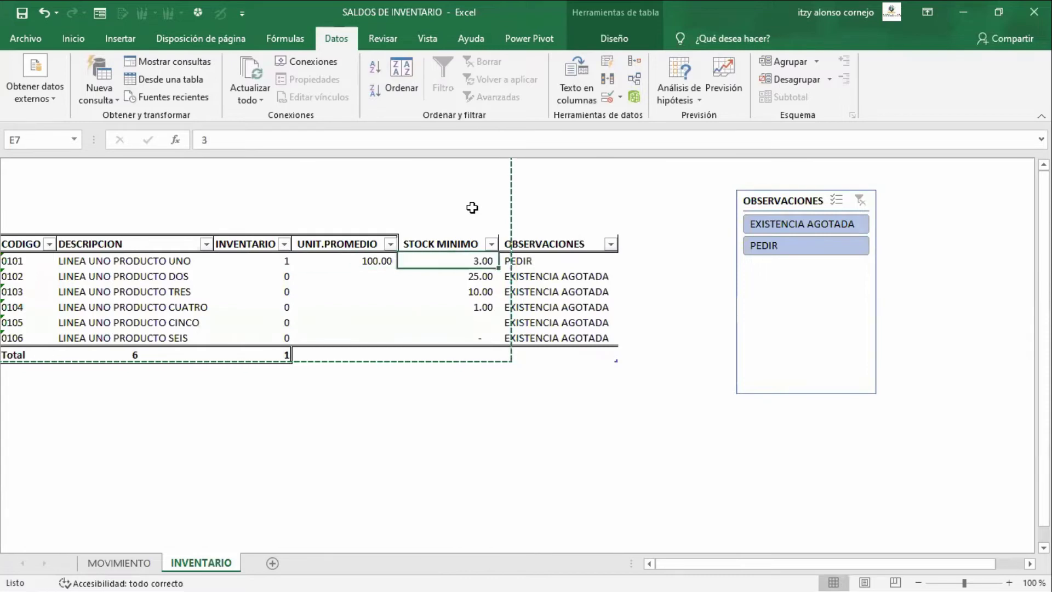
Set the row 6 VENTA's CANTIDAD to 15 in the MOVIMIENTO sheet and check product 0101 in the INVENTARIO sheet
key("ctrl+Page_Up")
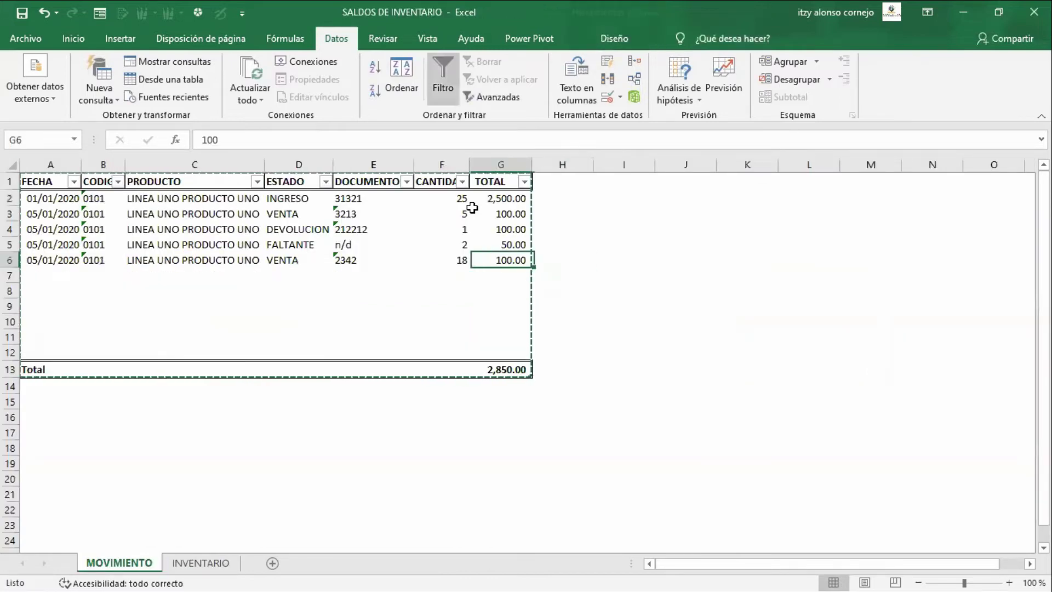
key("Left")
type("15")
key("Return")
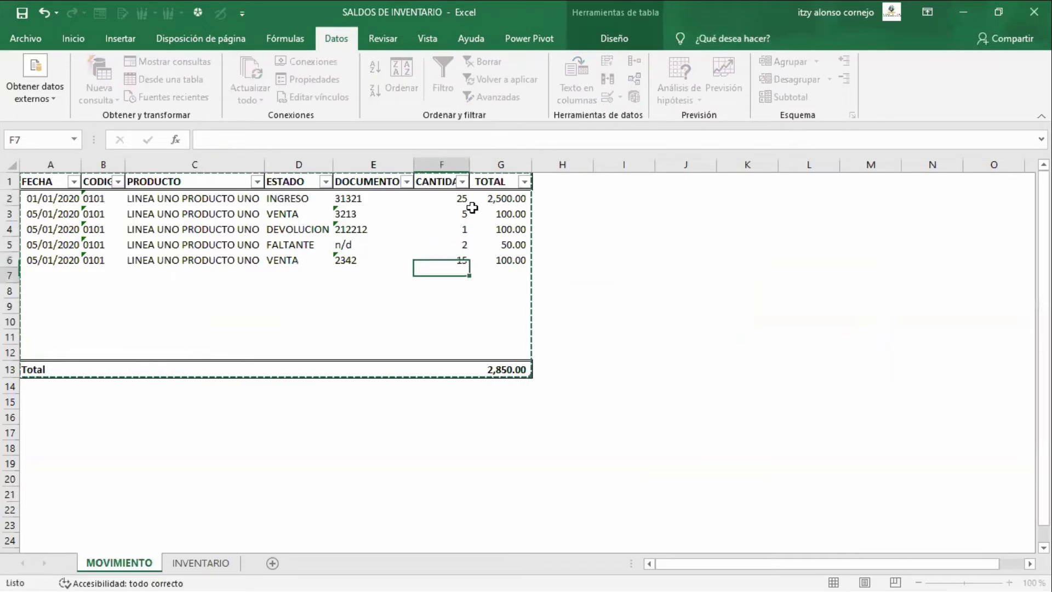
key("ctrl+Page_Down")
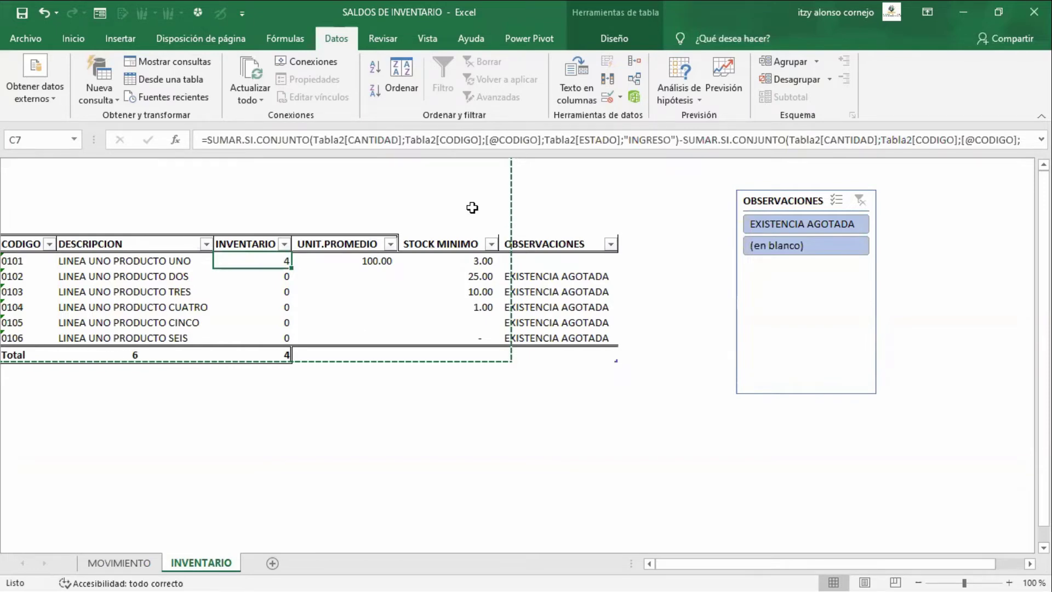
On the MOVIMIENTO sheet, set the CANTIDAD of the last VENTA row to 16 and return to the INVENTARIO sheet
key("ctrl+Page_Up")
type("16")
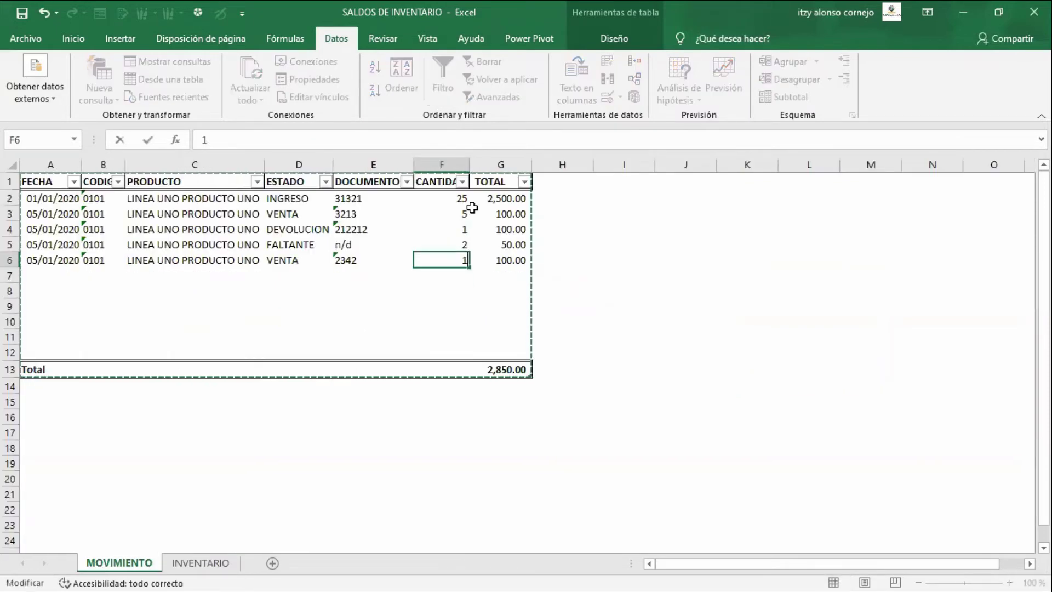
key("Return")
key("ctrl+Page_Down")
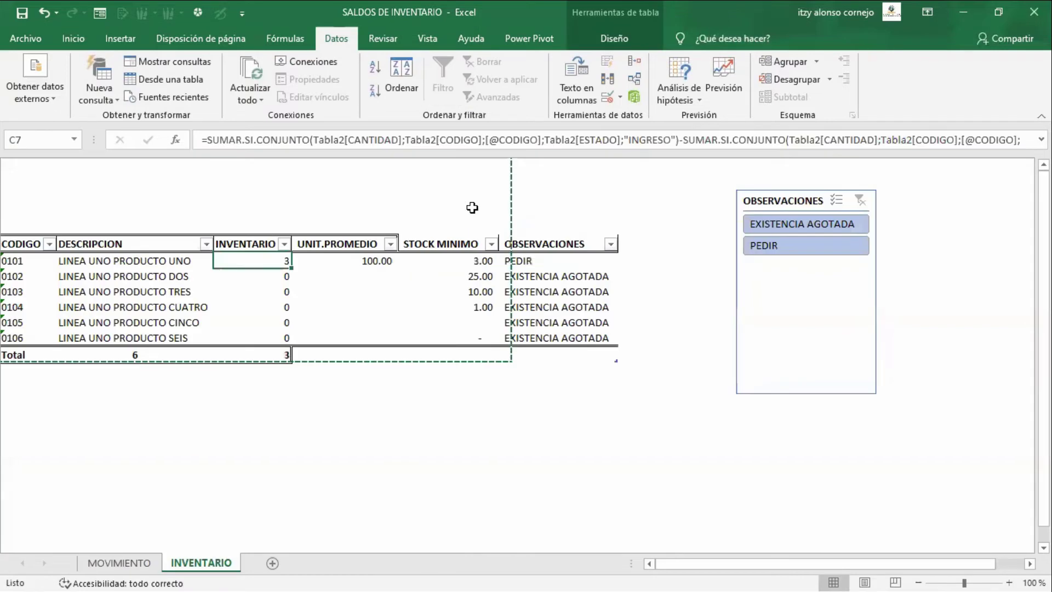
Check the OBSERVACIONES column for product 0101 and the product below it on the INVENTARIO sheet
key("Right")
key("Left")
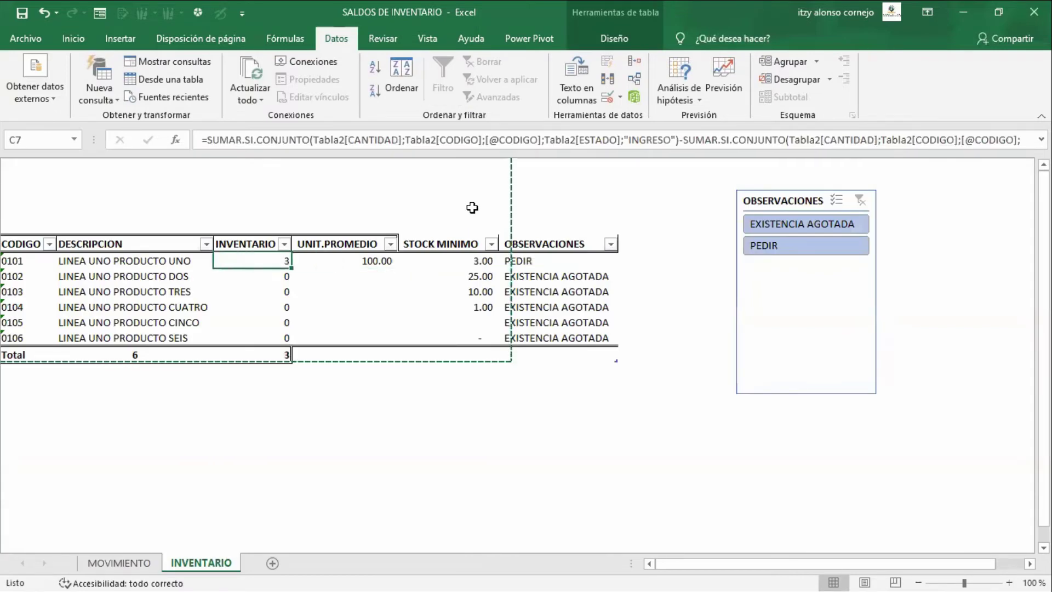
key("Right")
key("Right")
key("Right")
key("Right")
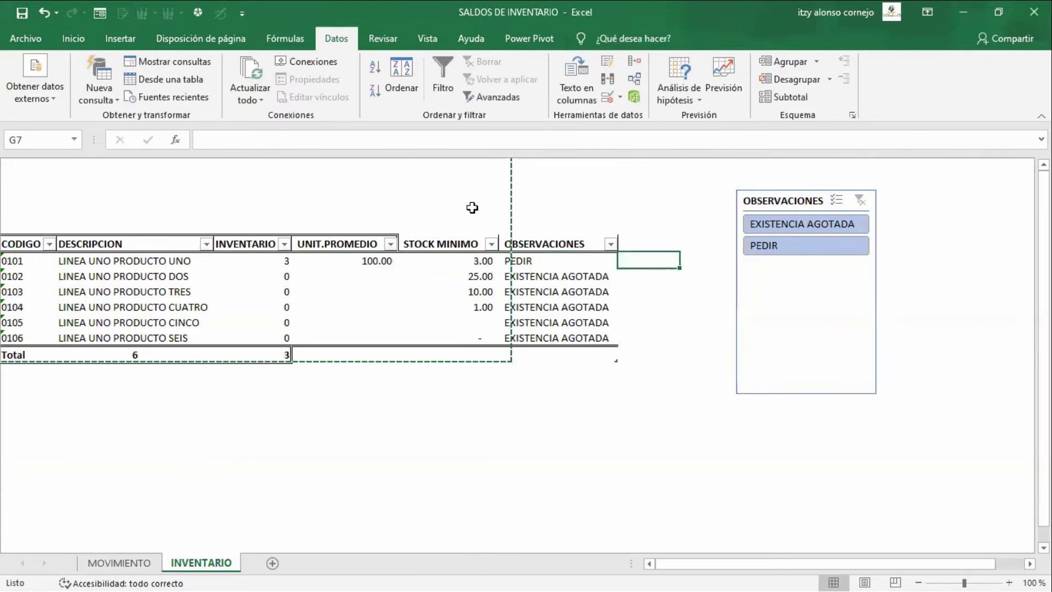
key("Left")
key("Down")
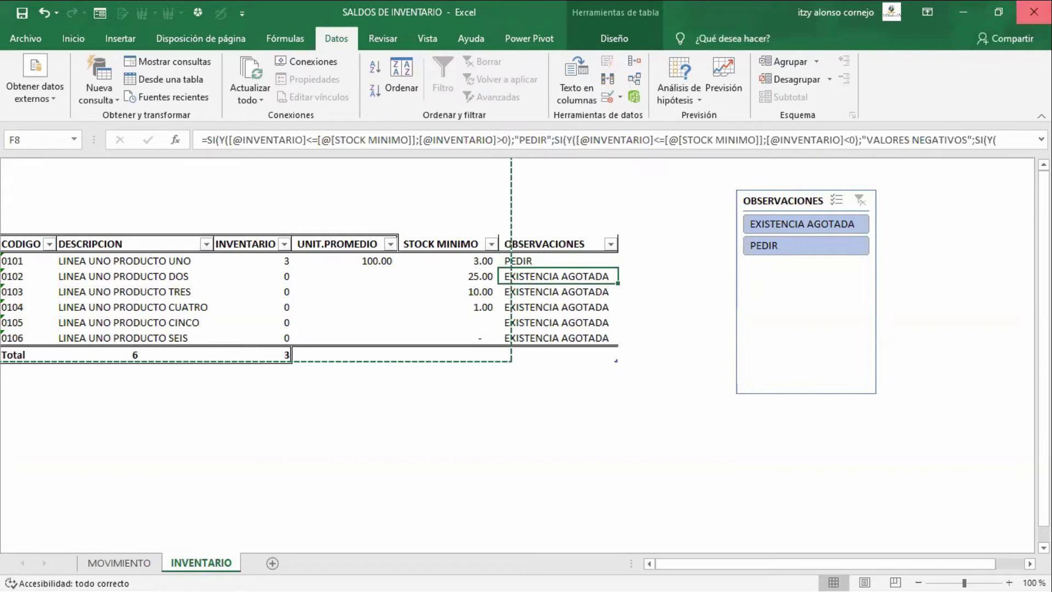
Close the SALDOS DE INVENTARIO workbook and open it again
left_click(1034, 12)
double_click(570, 108)
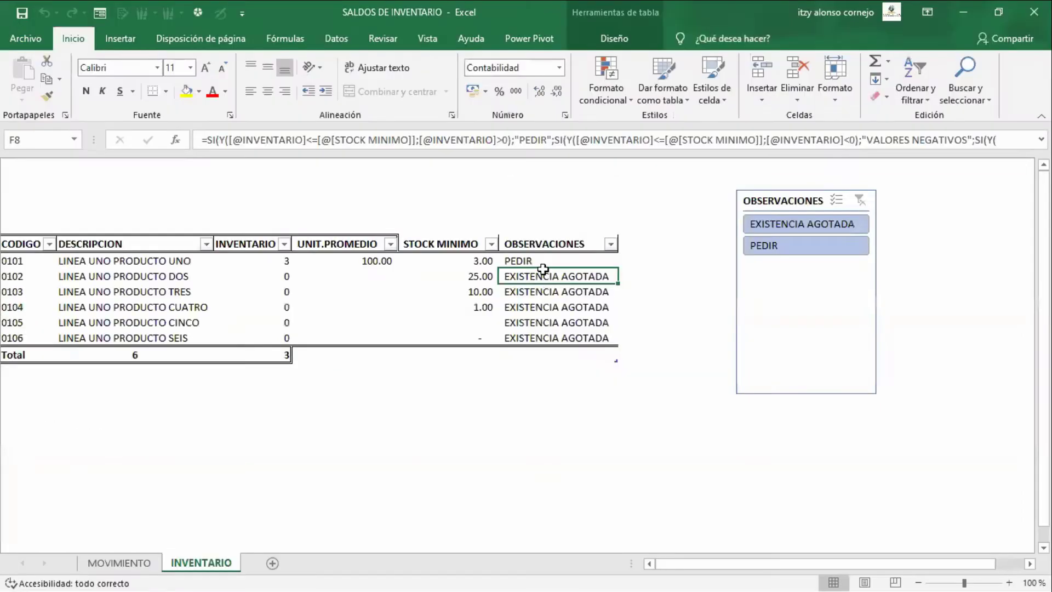
Compare the INVENTARIO, UNIT.PROMEDIO, STOCK MINIMO and OBSERVACIONES cells of product 0101
key("Up")
key("Left")
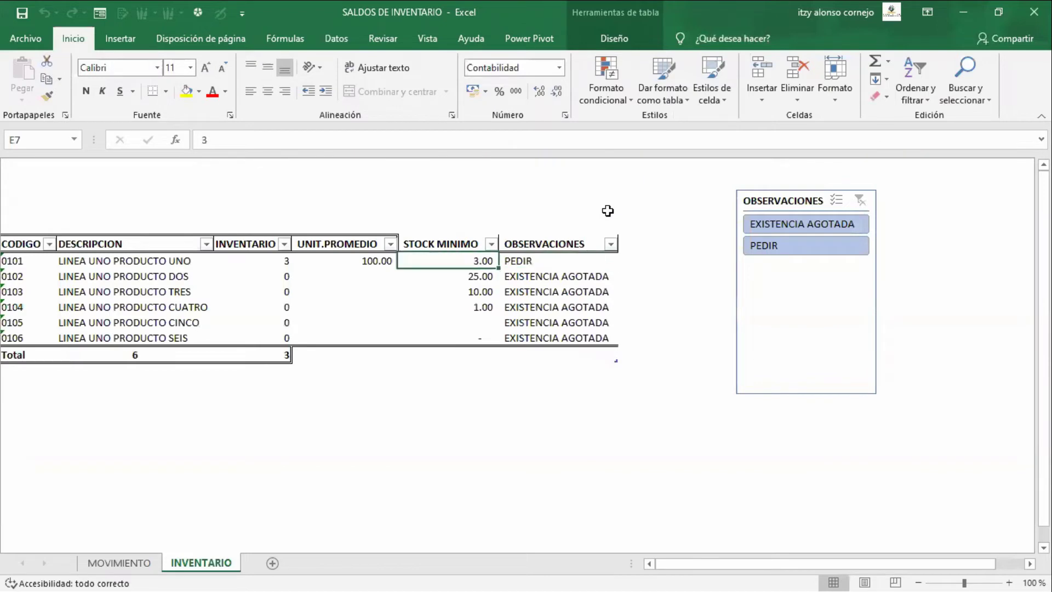
key("Left")
key("Left")
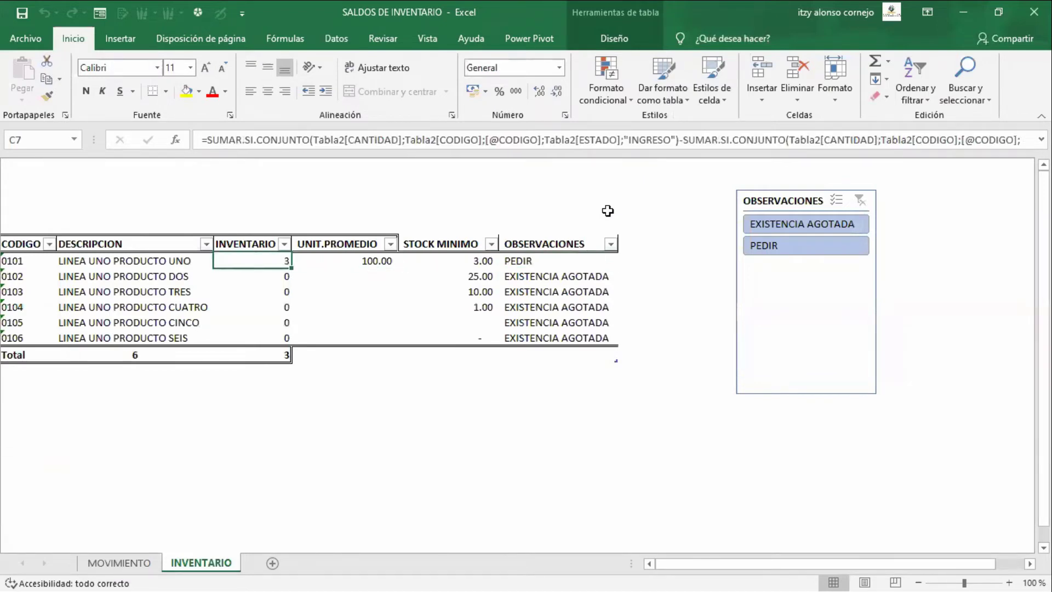
key("Right")
key("Right")
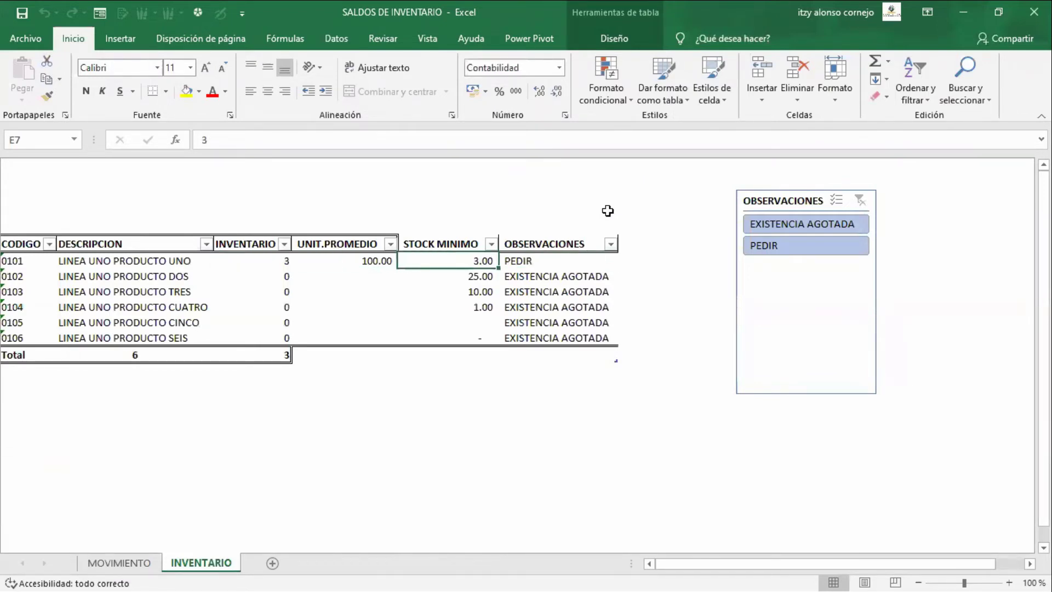
key("Left")
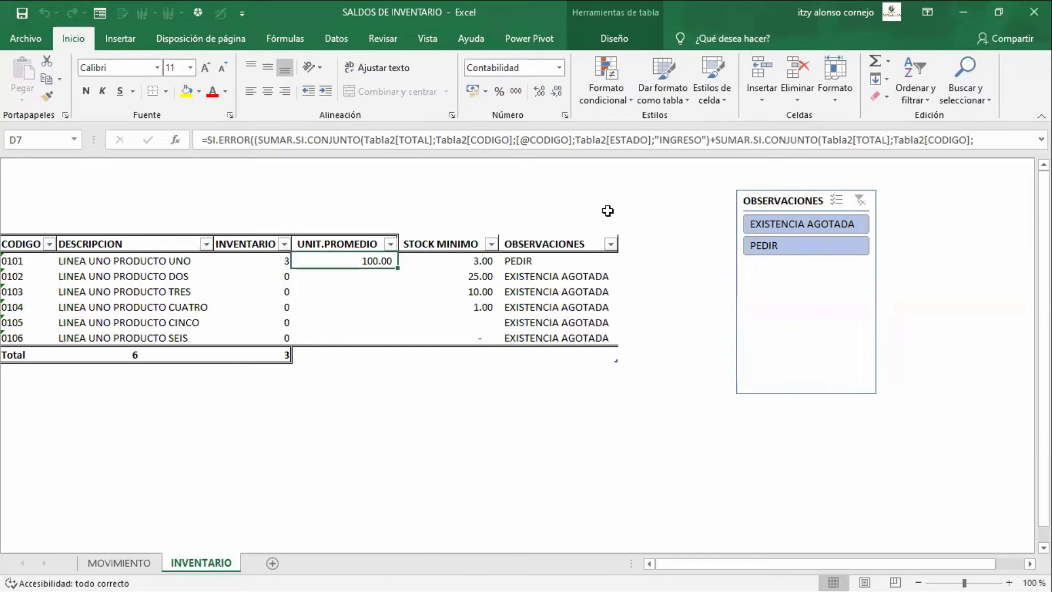
key("Right")
key("Right")
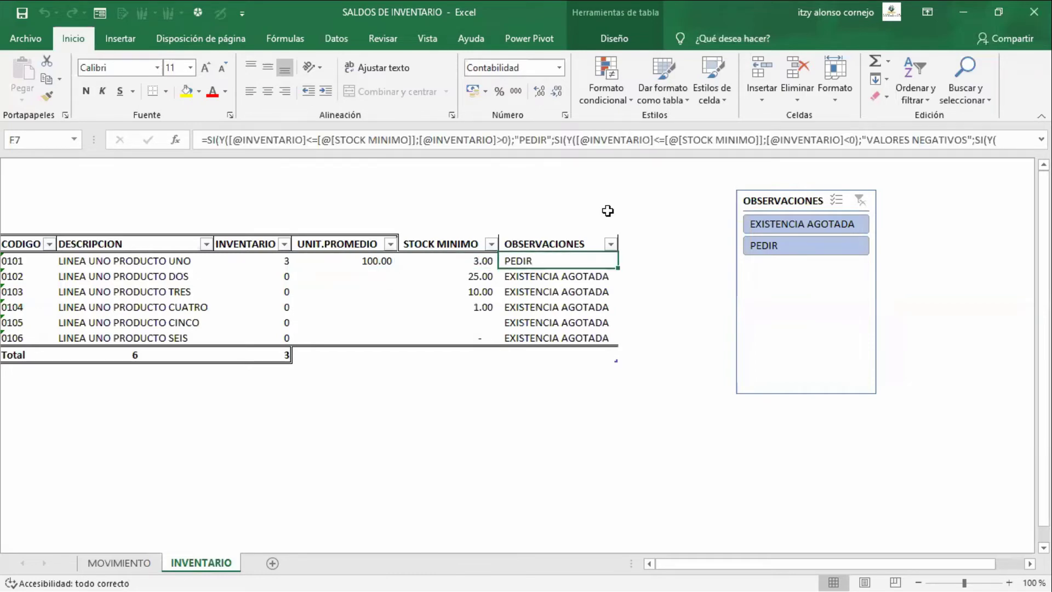
key("Left")
key("Left")
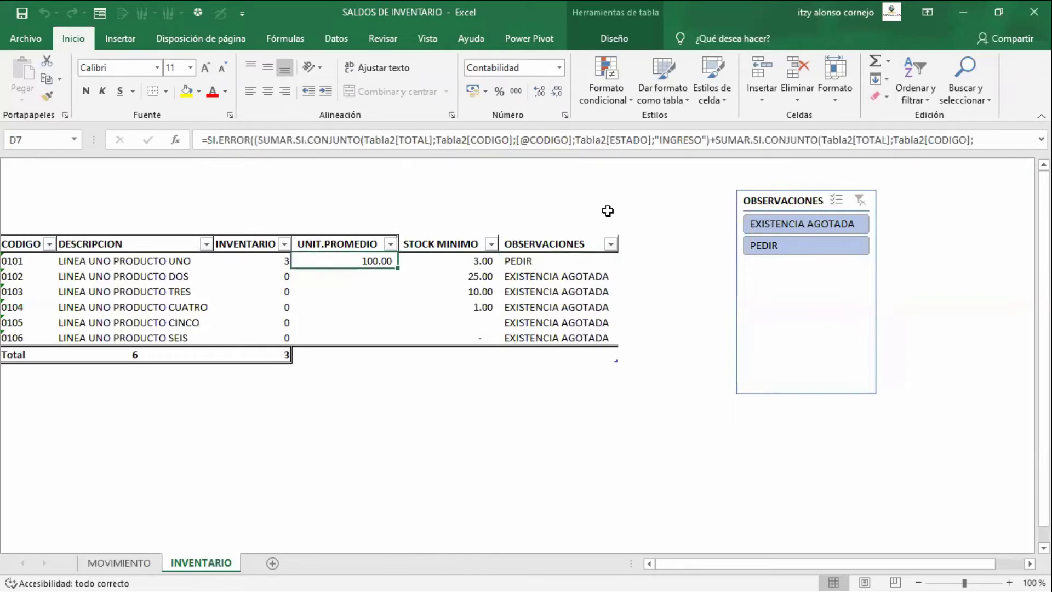
Insert a slicer for the PRODUCTO field of the MOVIMIENTO table and place it in the empty area beside the table
key("ctrl+Page_Up")
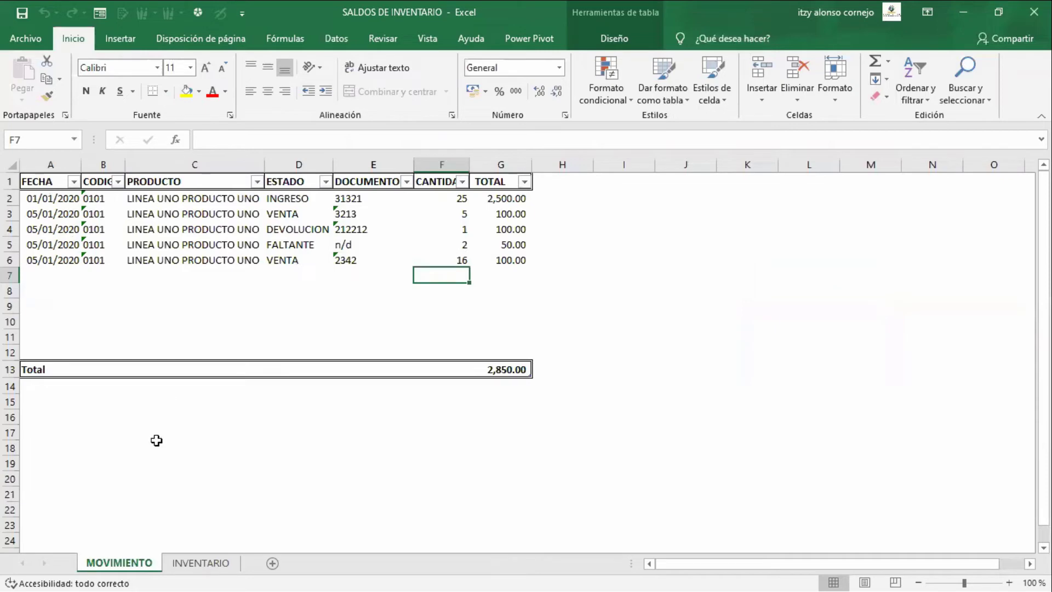
left_click(600, 352)
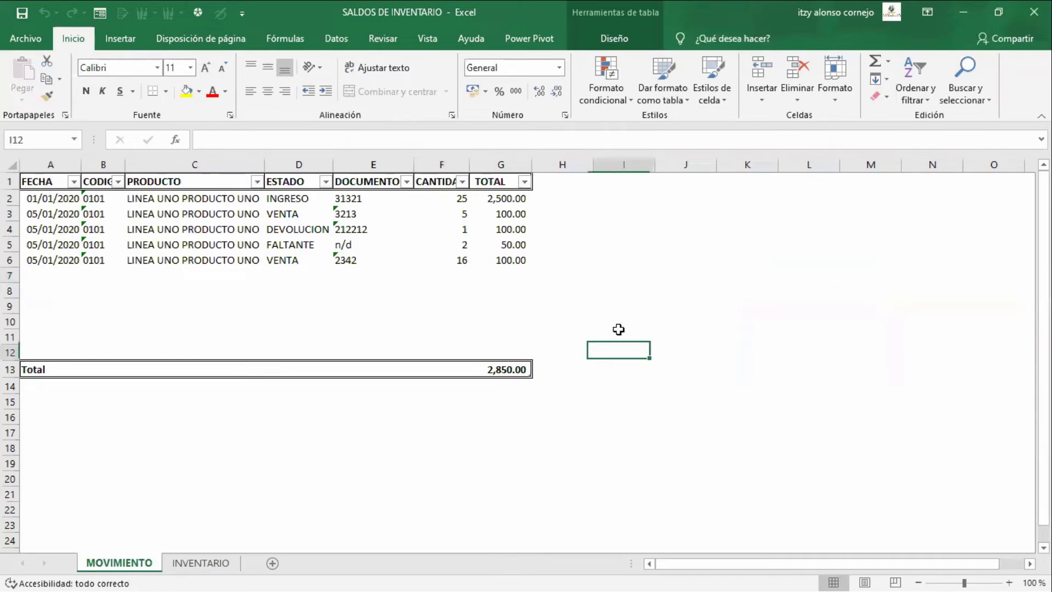
left_click(421, 274)
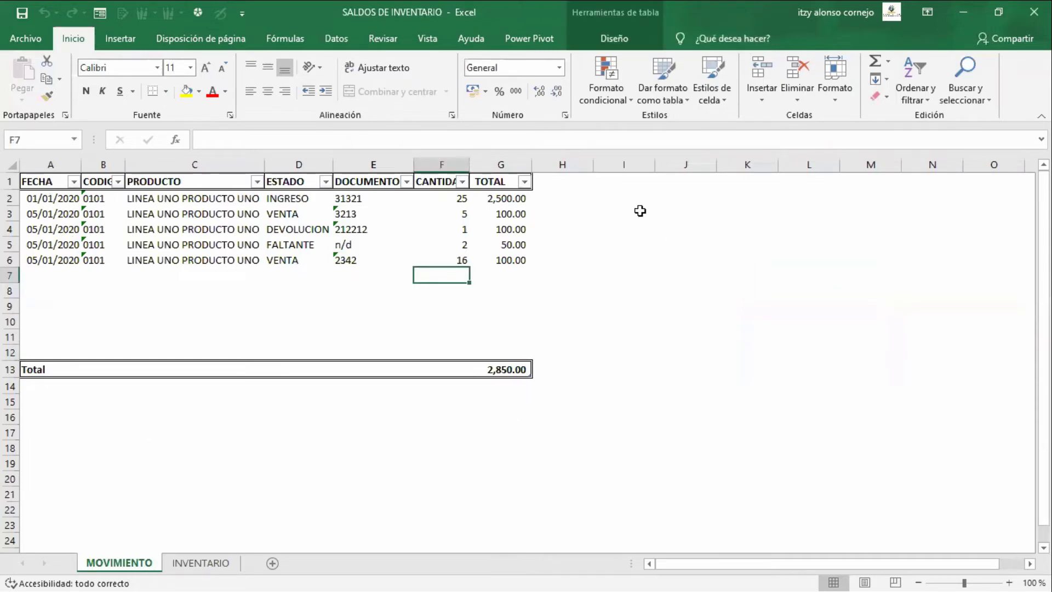
left_click(120, 39)
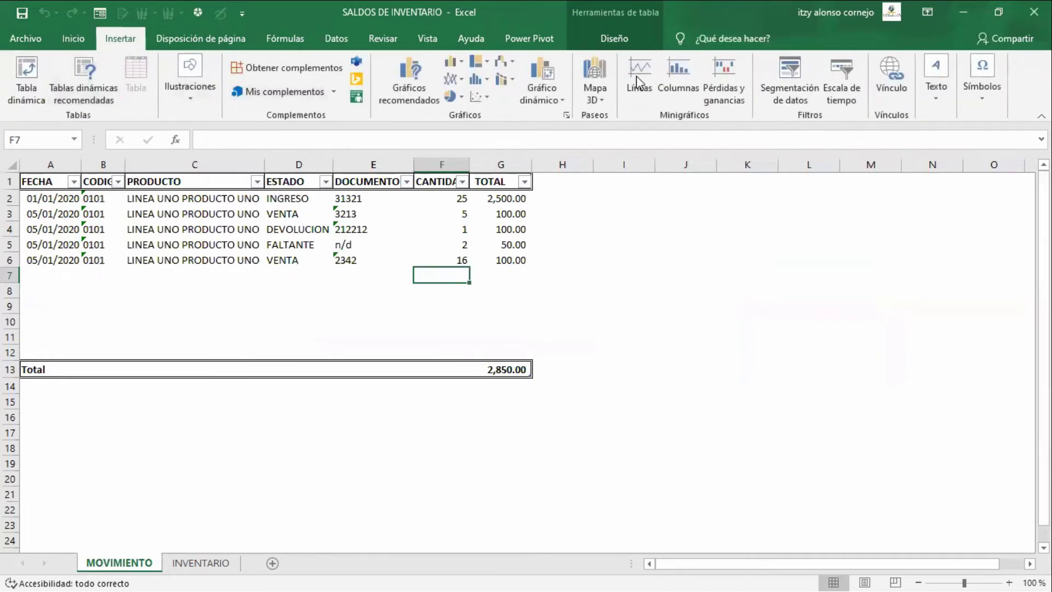
left_click(794, 93)
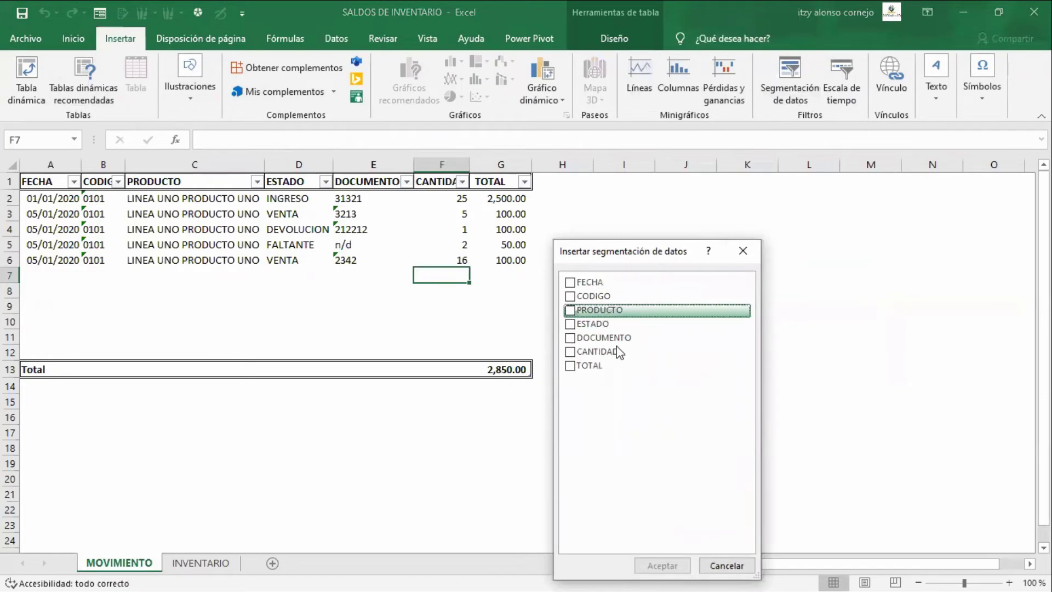
left_click(571, 310)
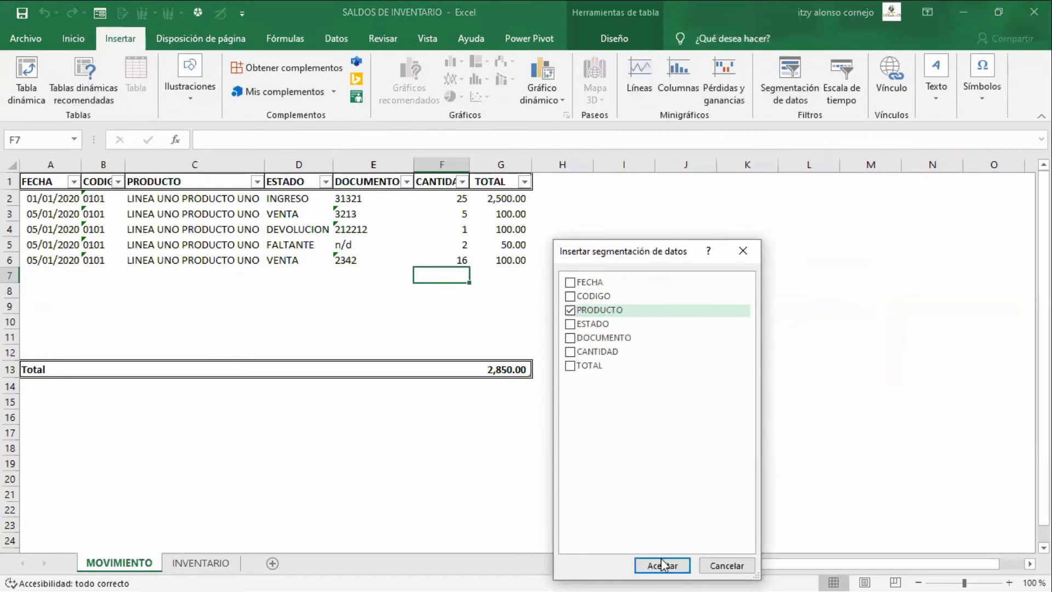
left_click(663, 564)
left_click_drag(547, 281, 733, 190)
Set the PRODUCTO slicer to move but not size with cells, and widen column H
right_click(733, 191)
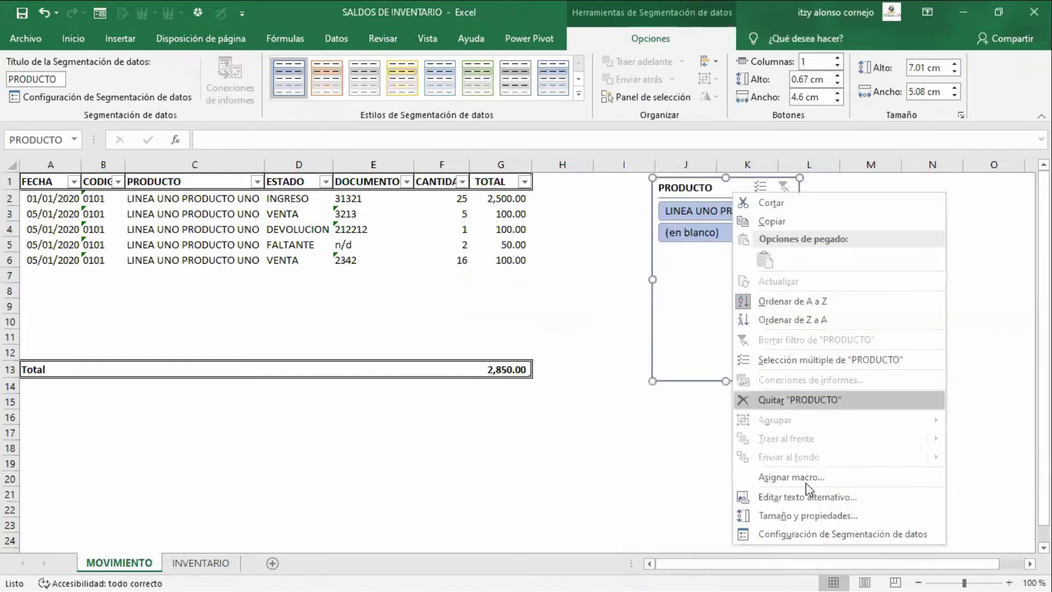
left_click(816, 515)
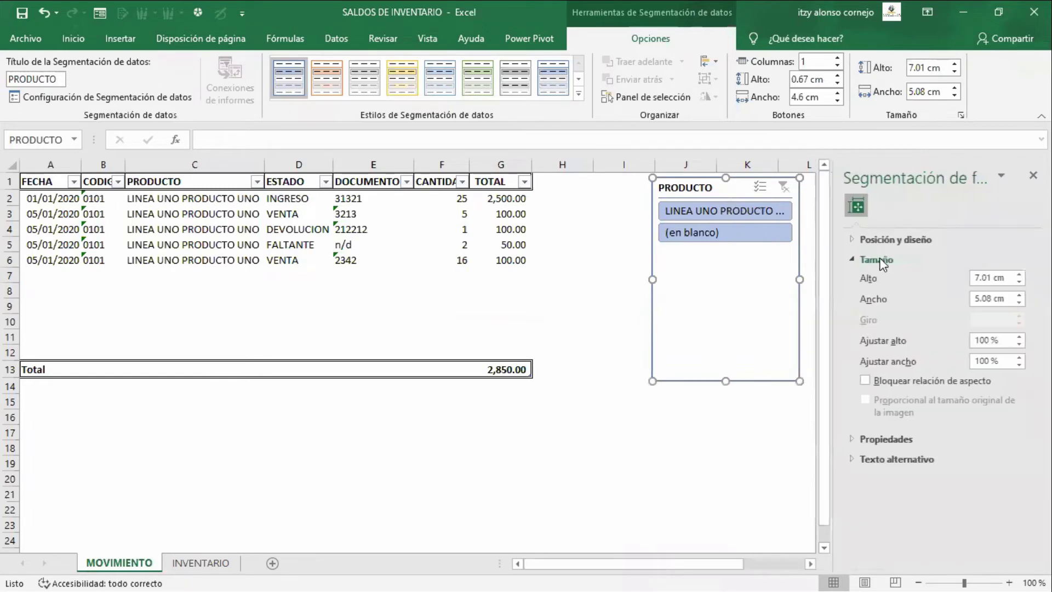
left_click(877, 439)
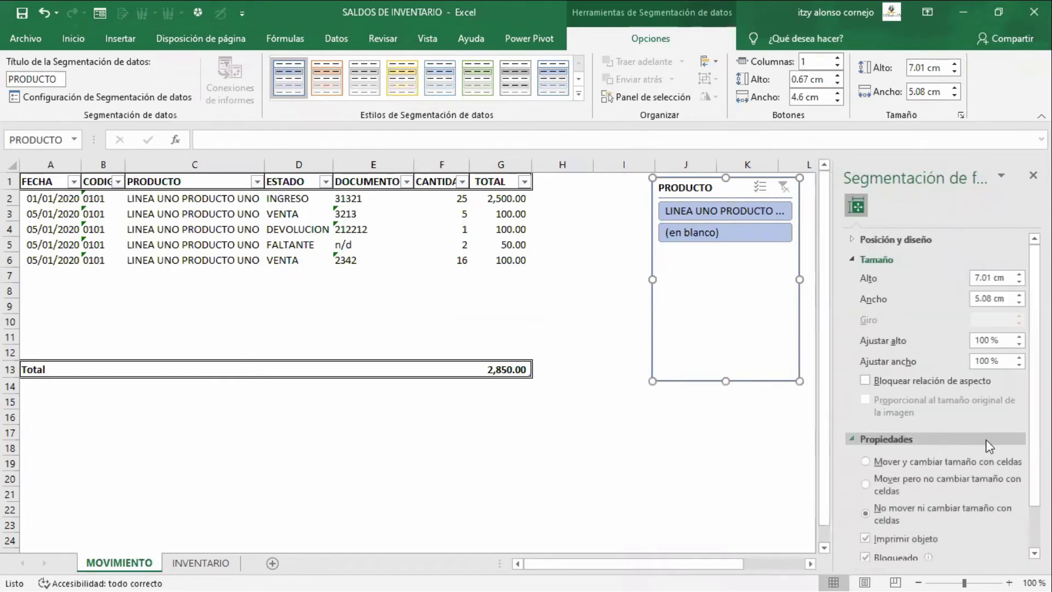
left_click(876, 483)
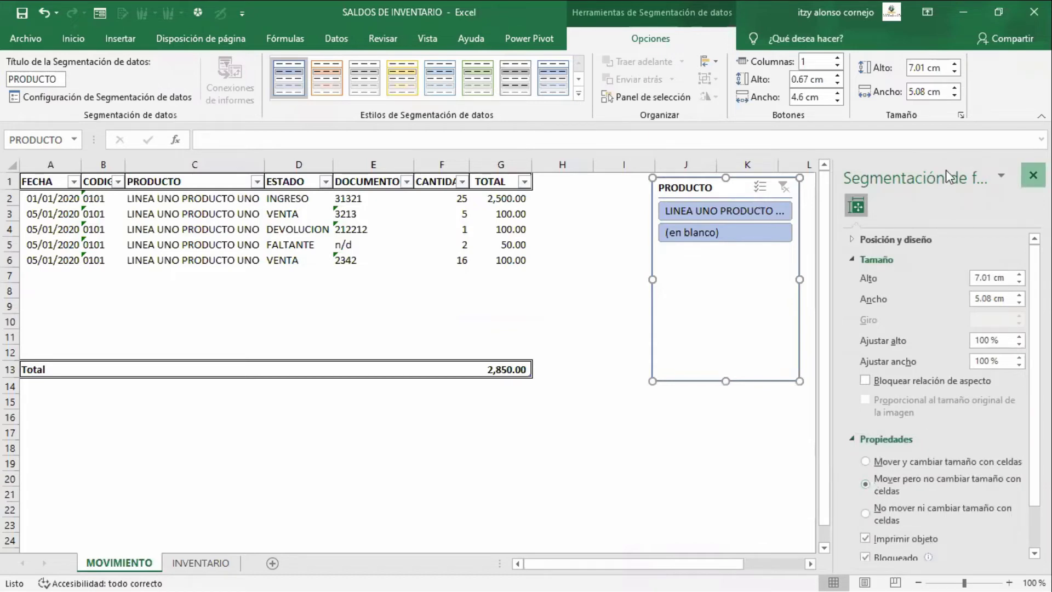
left_click(1034, 175)
left_click_drag(611, 172, 628, 171)
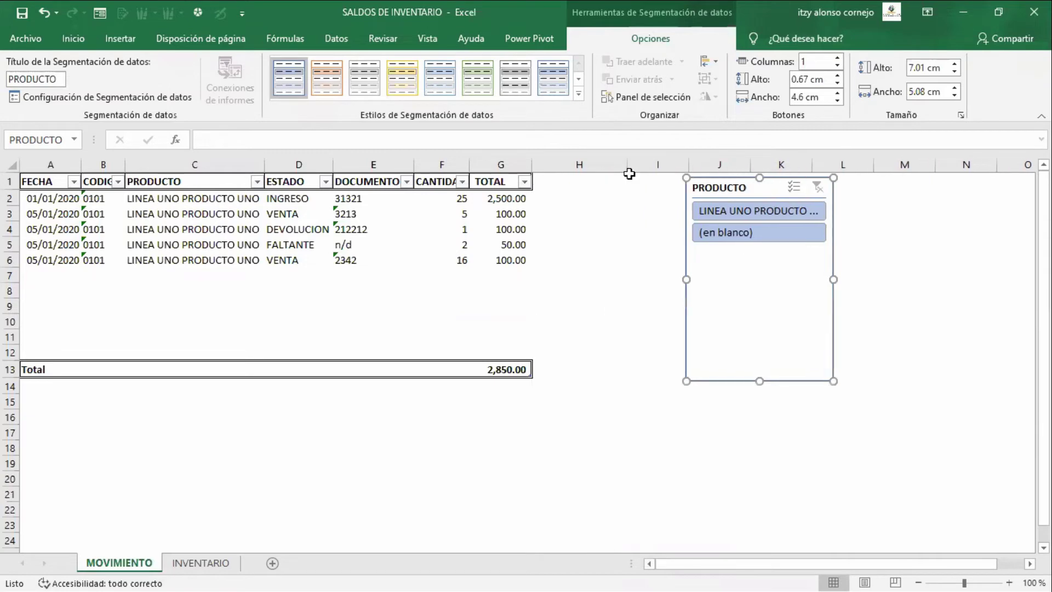
Try the PRODUCTO slicer's LINEA UNO PRODUCTO UNO filter, clearing it again, and shift the slicer slightly farther from the table
left_click(741, 210)
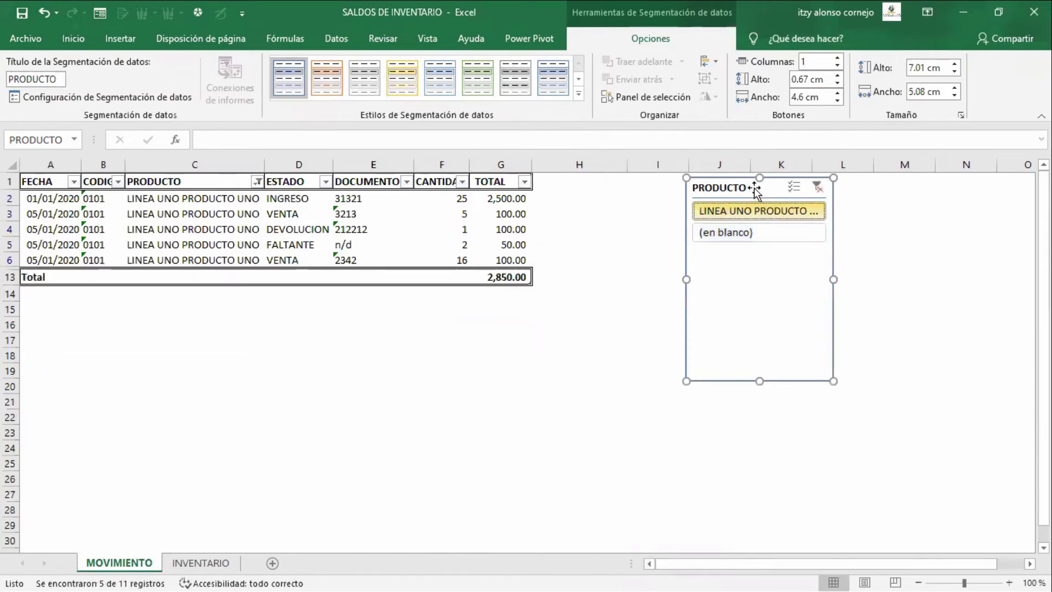
left_click_drag(775, 188, 801, 189)
left_click(843, 188)
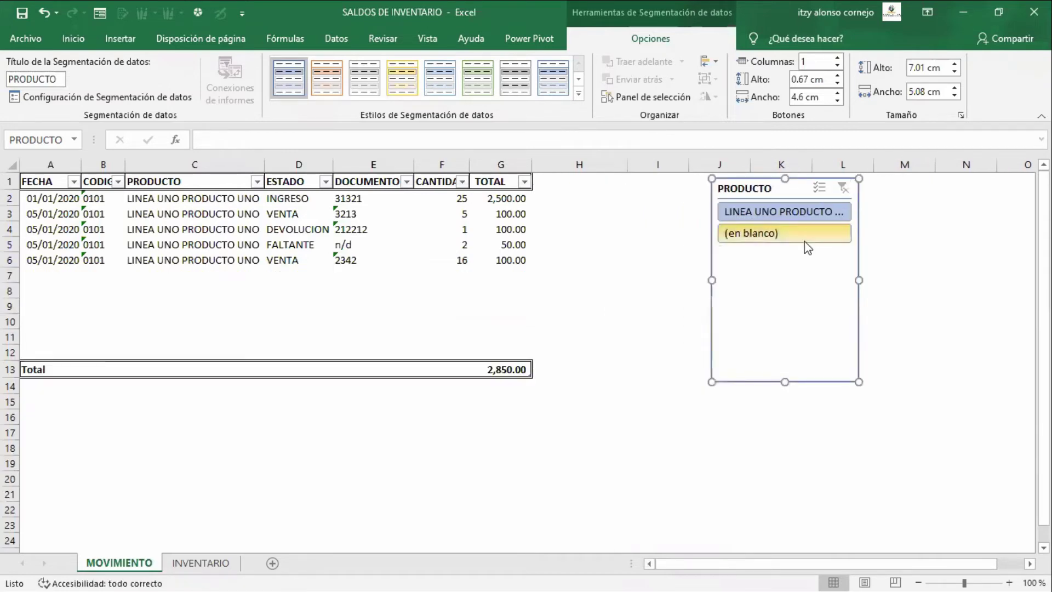
Examine the lookup formula of the PRODUCTO column in row 3 of the MOVIMIENTO table, leaving it unedited
left_click(628, 266)
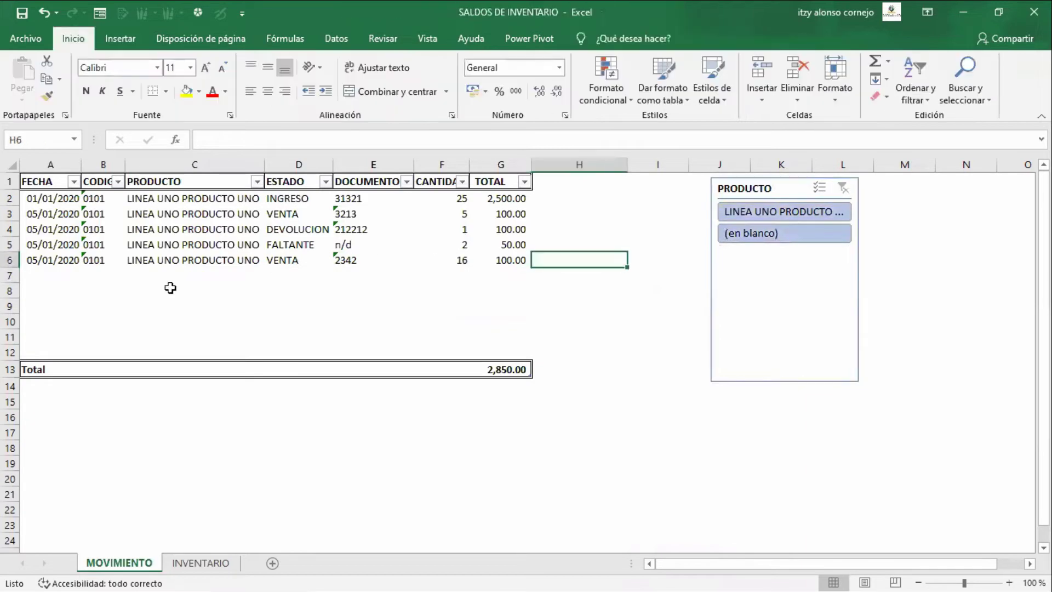
left_click(380, 295)
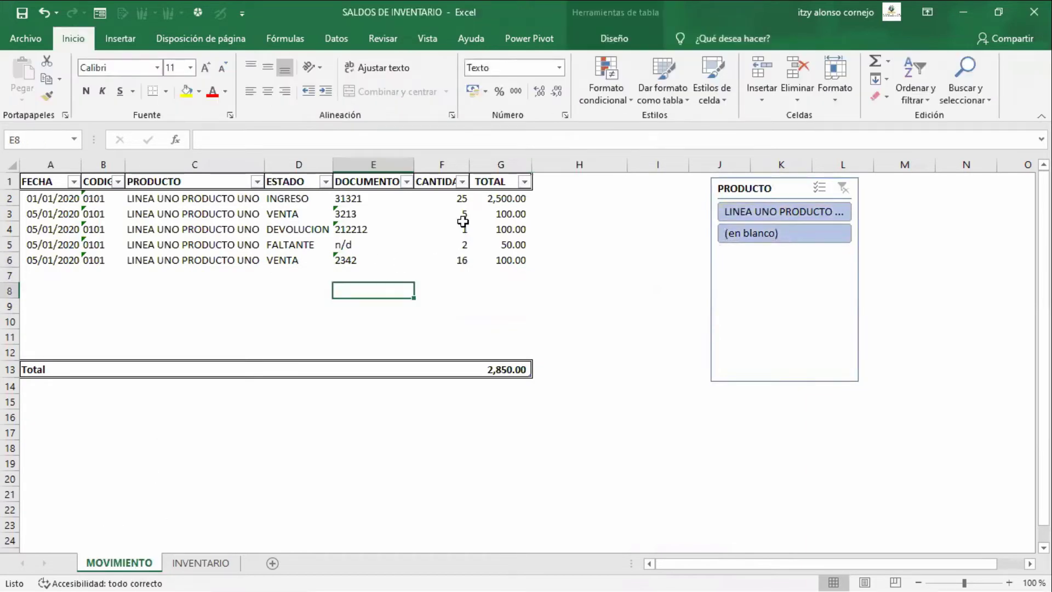
left_click(462, 215)
left_click(355, 210)
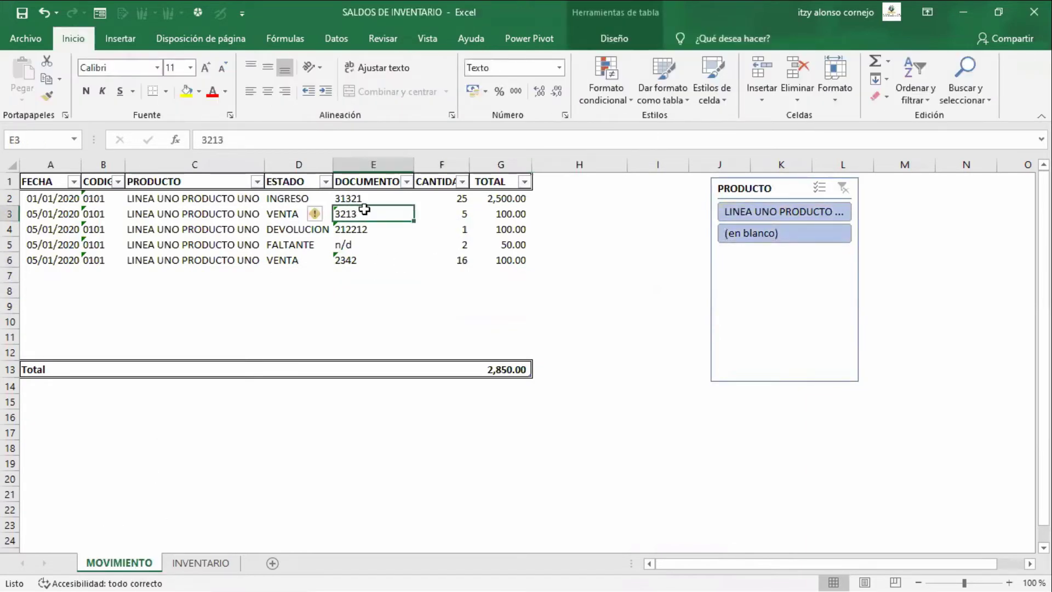
left_click(224, 215)
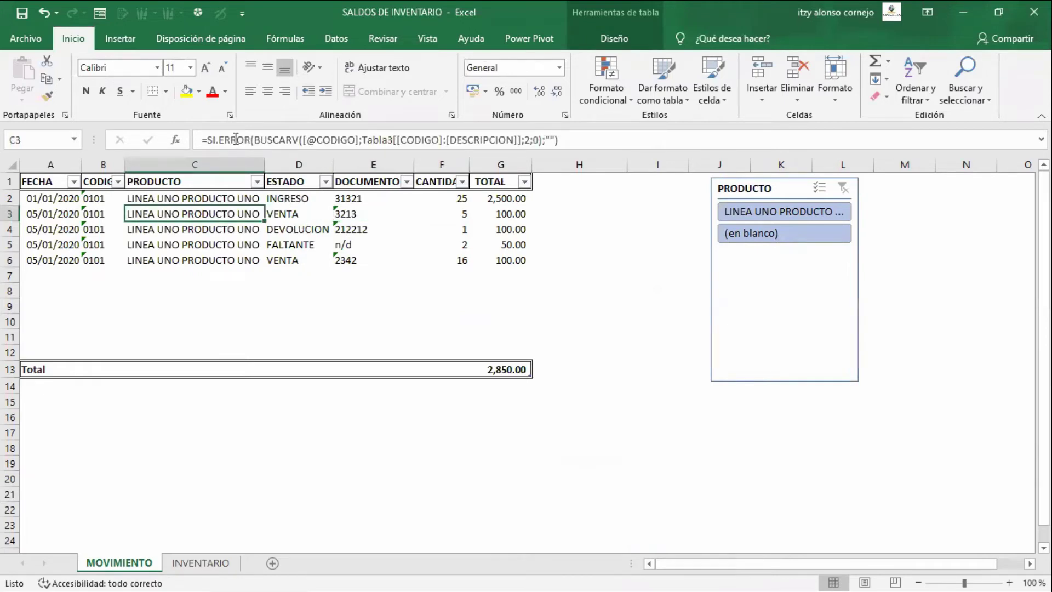
left_click_drag(202, 140, 577, 143)
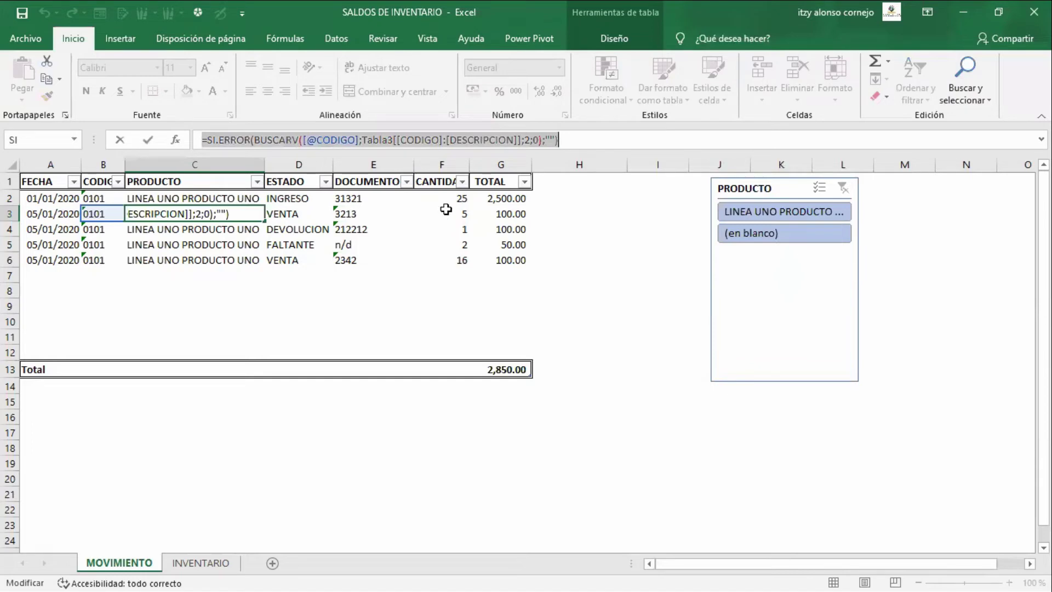
key("Escape")
Review the allowed ESTADO options in row 3 and the total formula under the TOTAL column of the MOVIMIENTO table
left_click(339, 216)
left_click(312, 214)
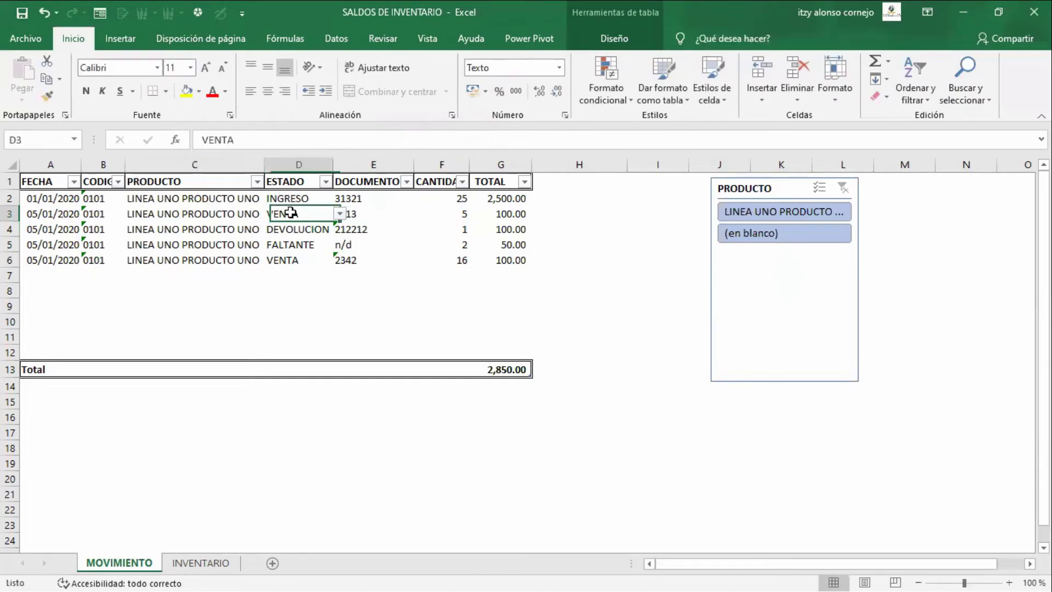
left_click(339, 214)
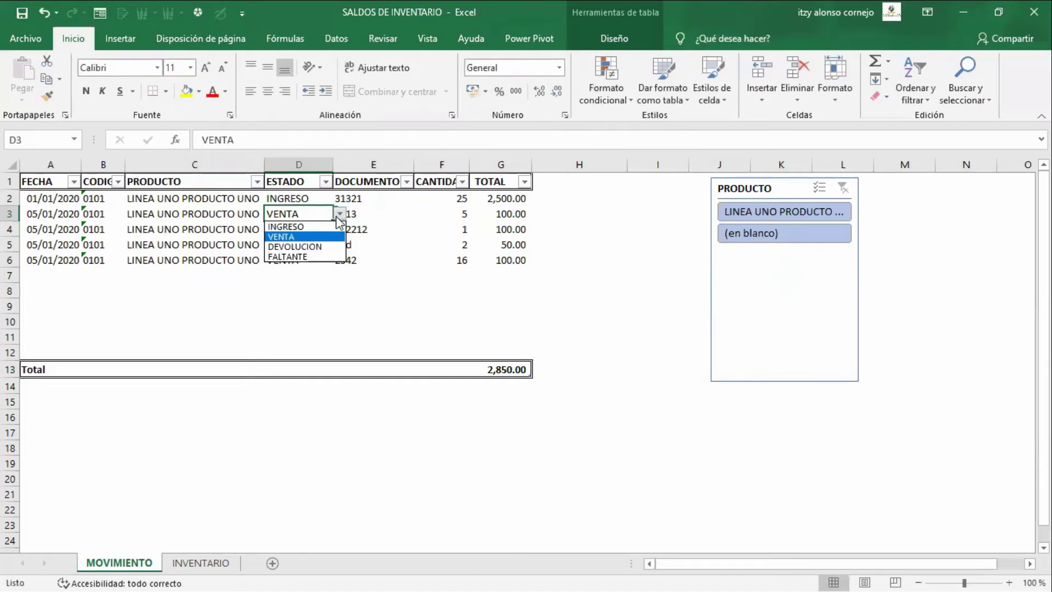
left_click(396, 212)
left_click(452, 203)
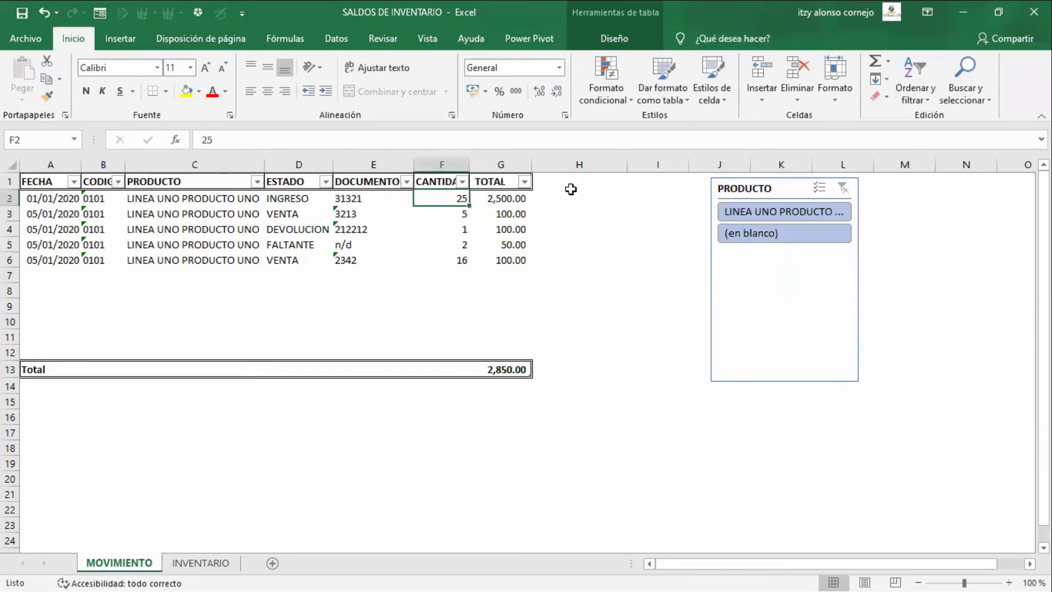
left_click_drag(571, 190, 50, 397)
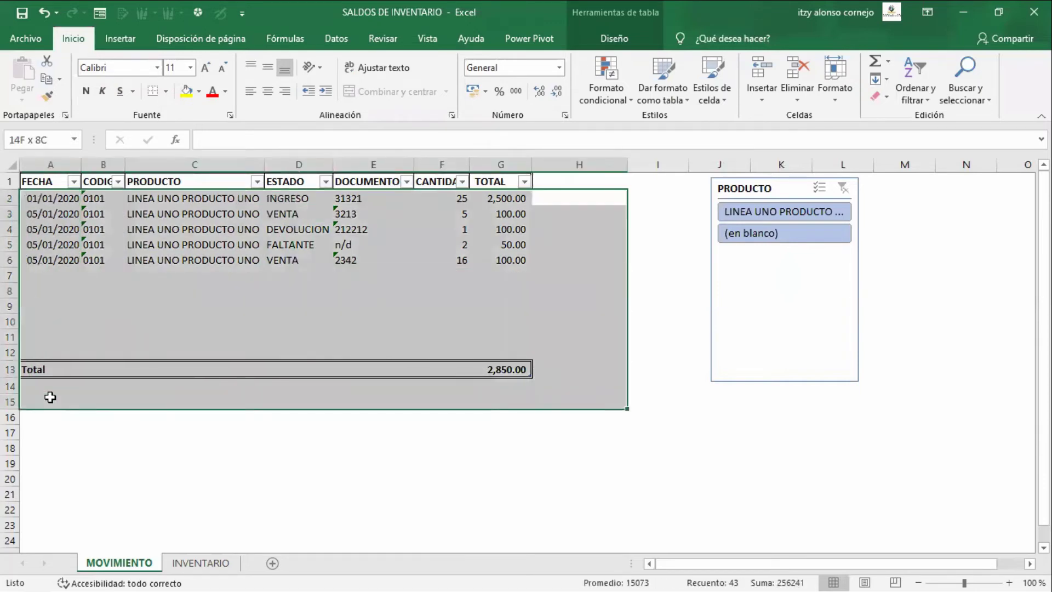
left_click(272, 459)
left_click(515, 366)
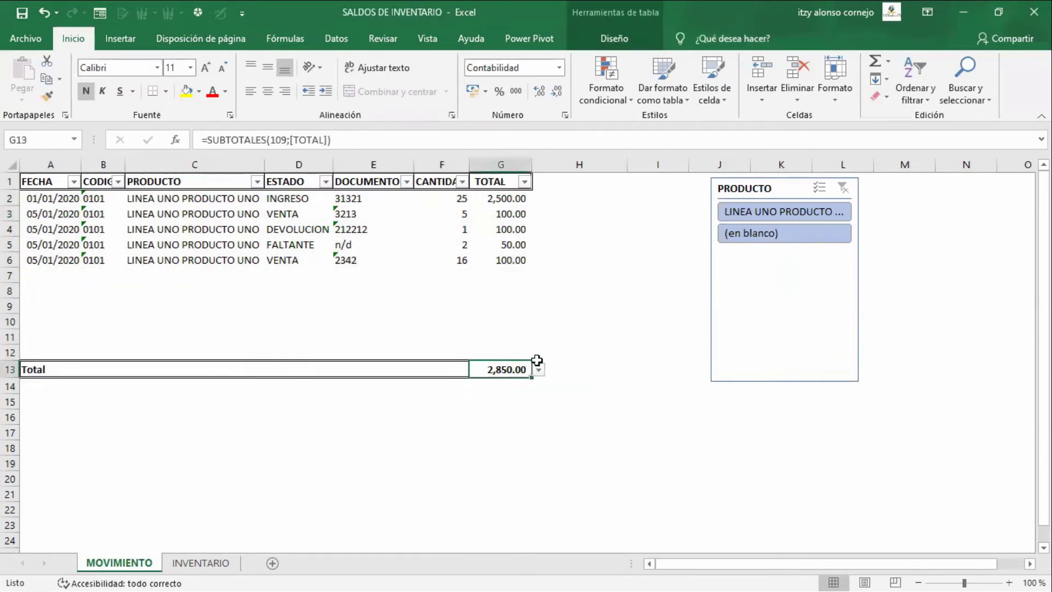
Clear the total under the TOTAL column of the MOVIMIENTO table and try the Promedio and Máx. functions in its place
left_click(539, 370)
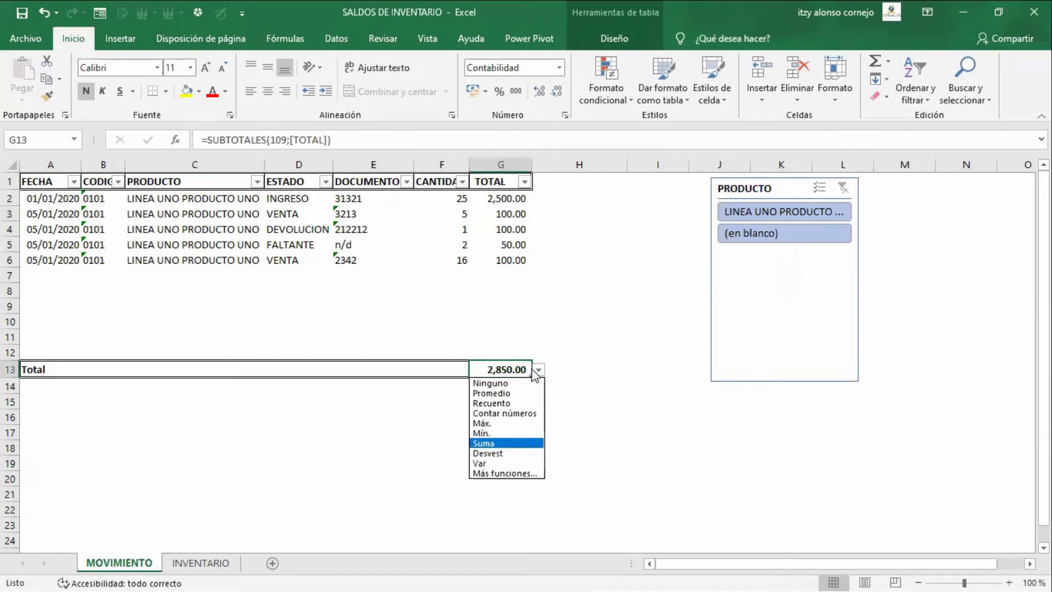
left_click(494, 369)
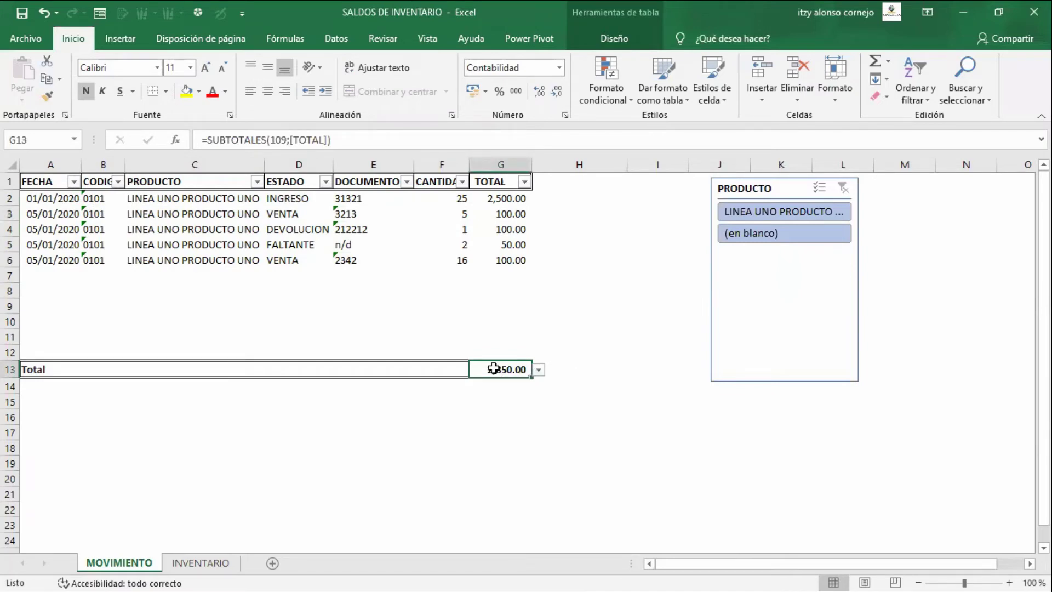
key("Delete")
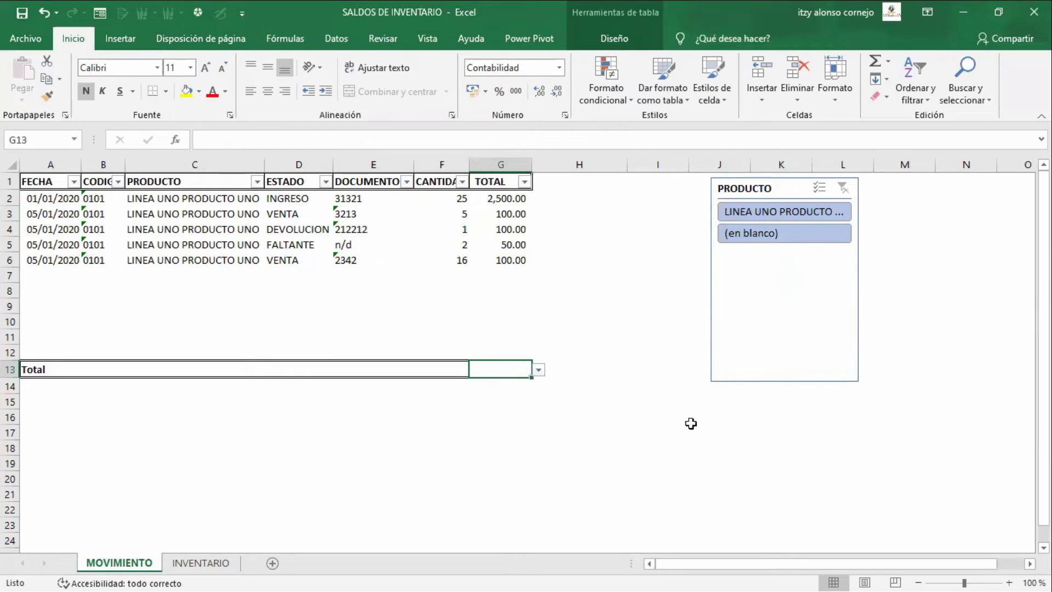
left_click(538, 371)
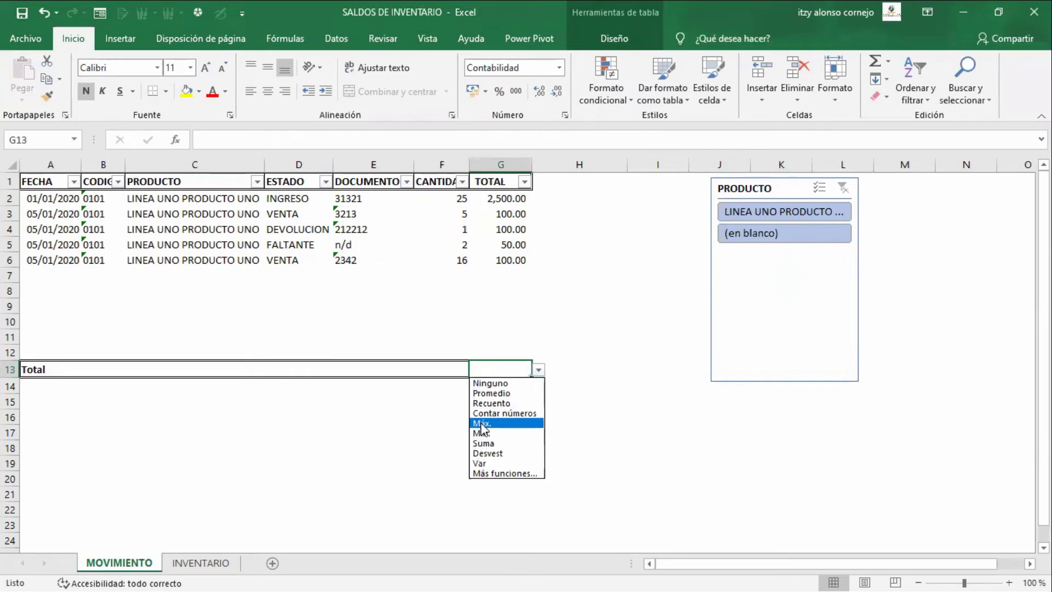
left_click(515, 394)
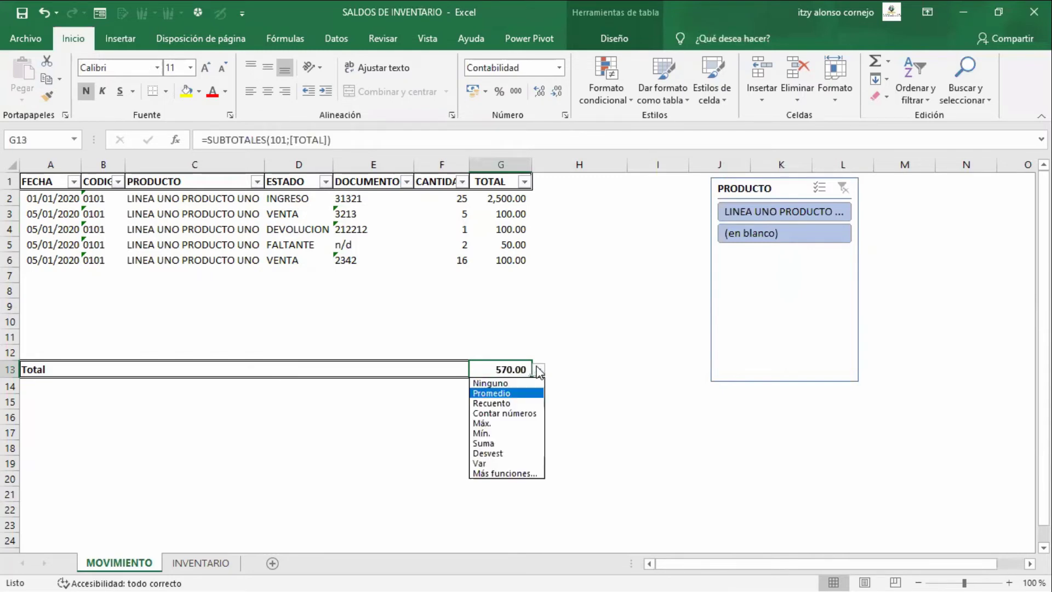
left_click(504, 424)
Set the total row function of the TOTAL column to Suma
left_click(539, 370)
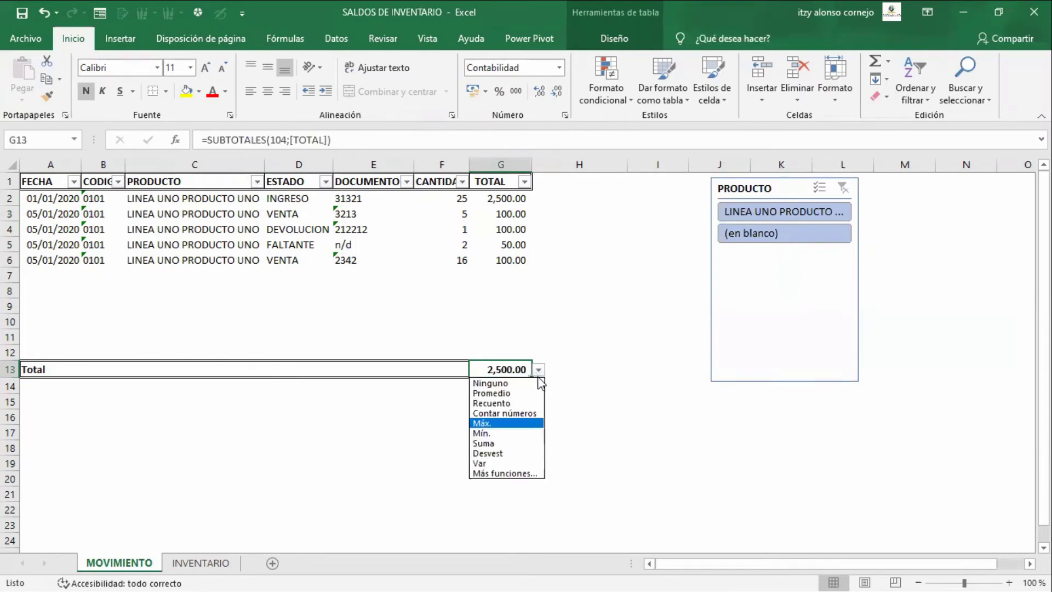
left_click(500, 443)
left_click(518, 416)
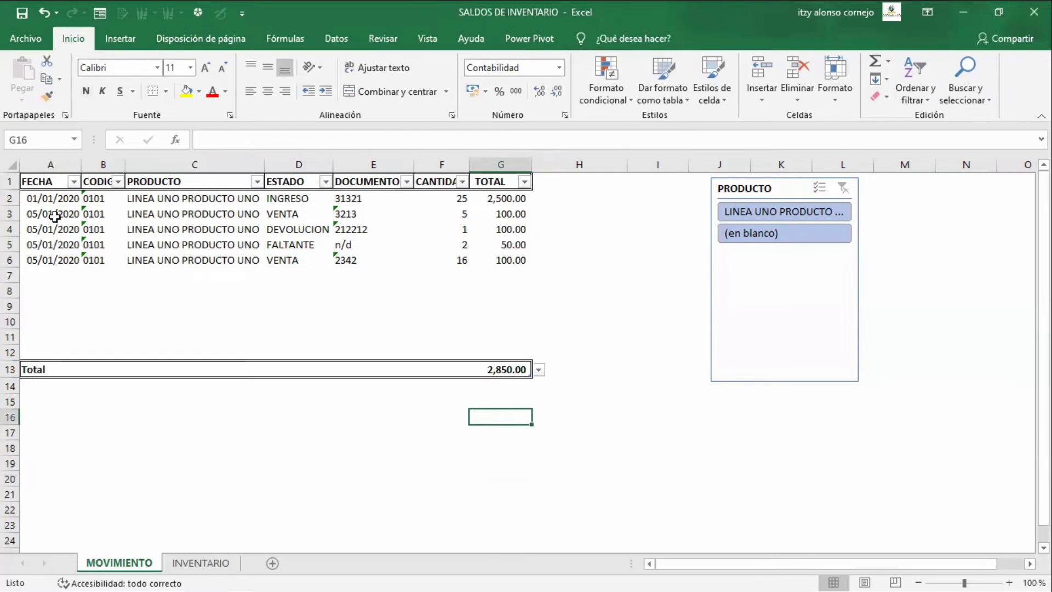
Highlight the movement records in A2:G8, and examine the INVENTARIO column formula of product 0101 on the INVENTARIO sheet
left_click_drag(33, 200, 493, 291)
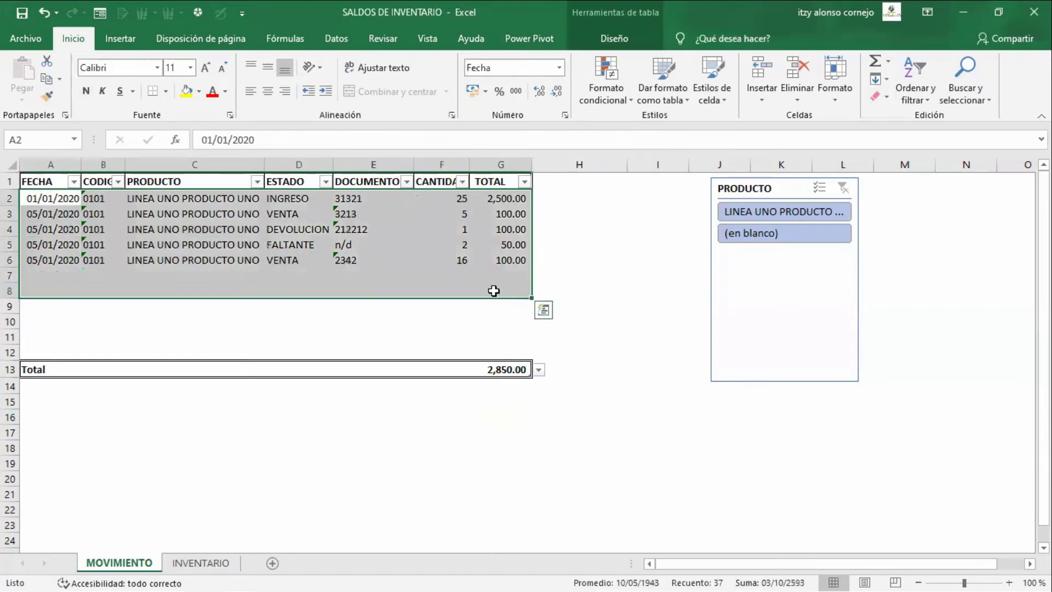
left_click(200, 562)
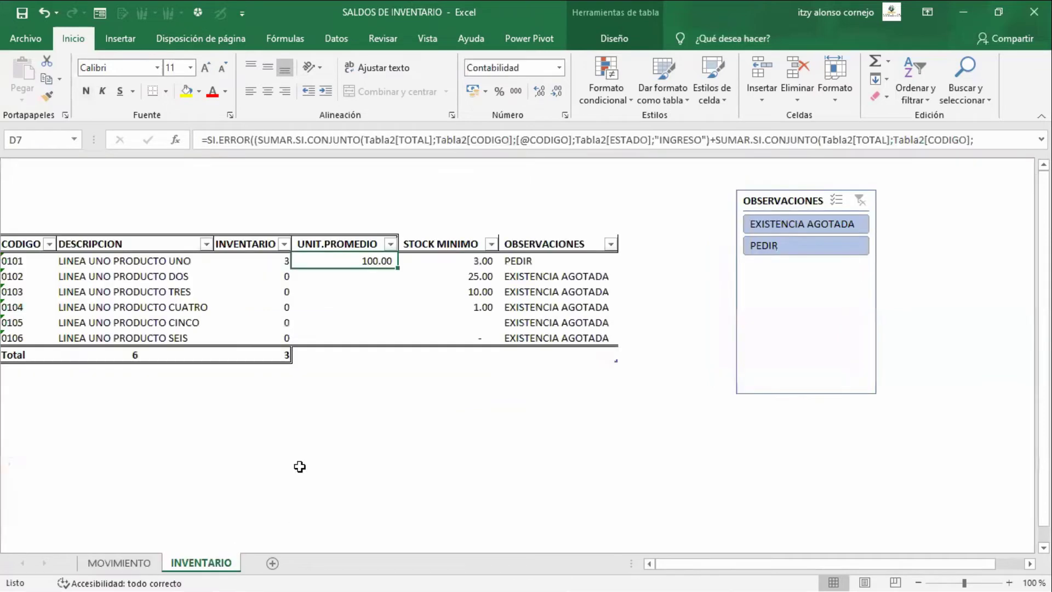
left_click(278, 257)
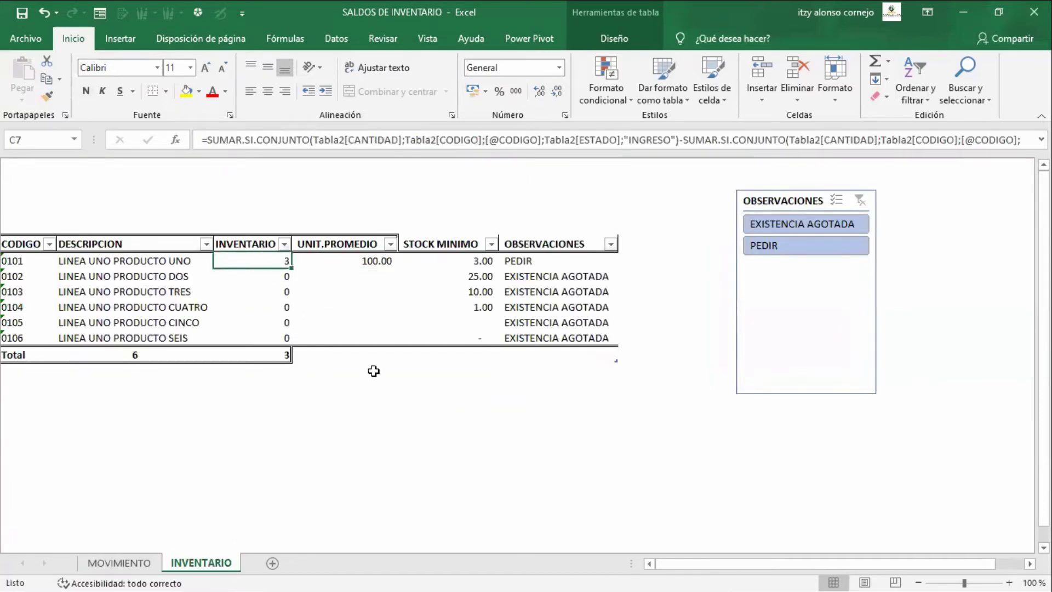
key("F2")
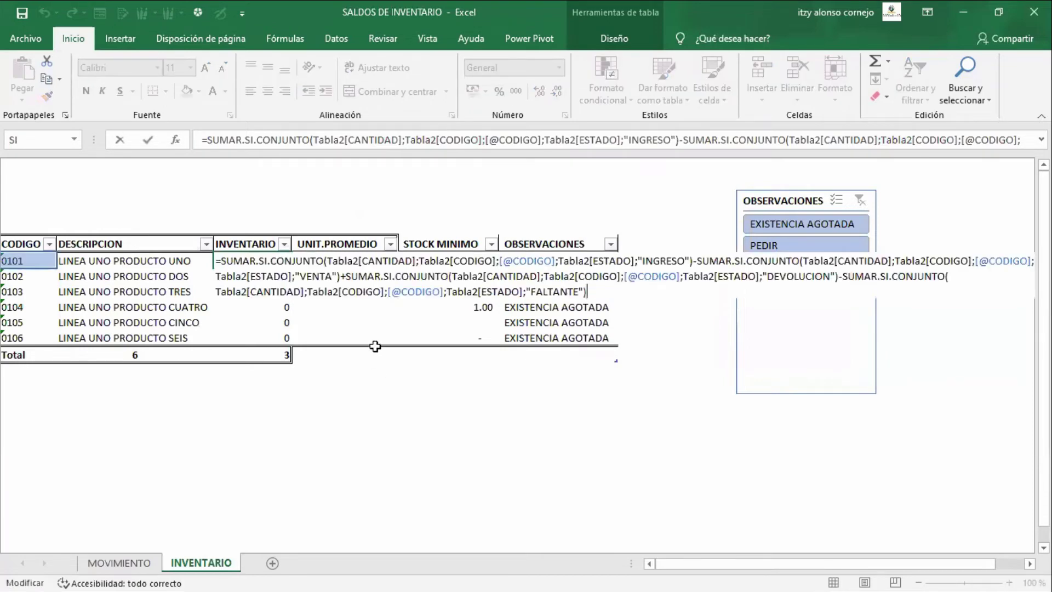
Close the formula unedited and move the OBSERVACIONES slicer farther away from the inventory table
key("Escape")
key("F2")
left_click_drag(839, 201, 910, 189)
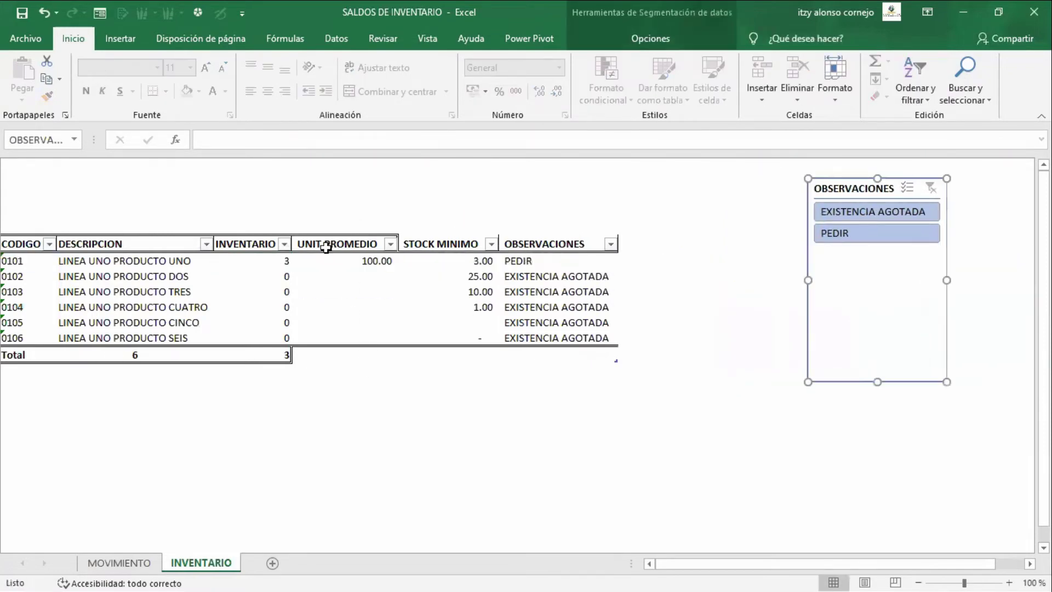
Examine the sum range argument of the first SUMAR.SI.CONJUNTO in cell C7, leaving the formula unedited
left_click(277, 264)
double_click(278, 267)
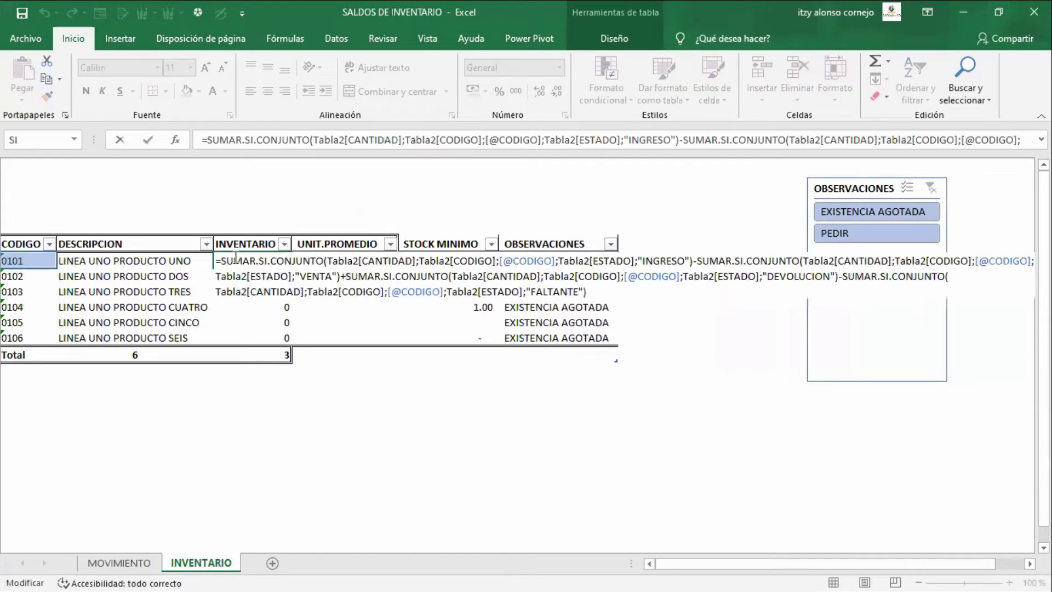
left_click(327, 261)
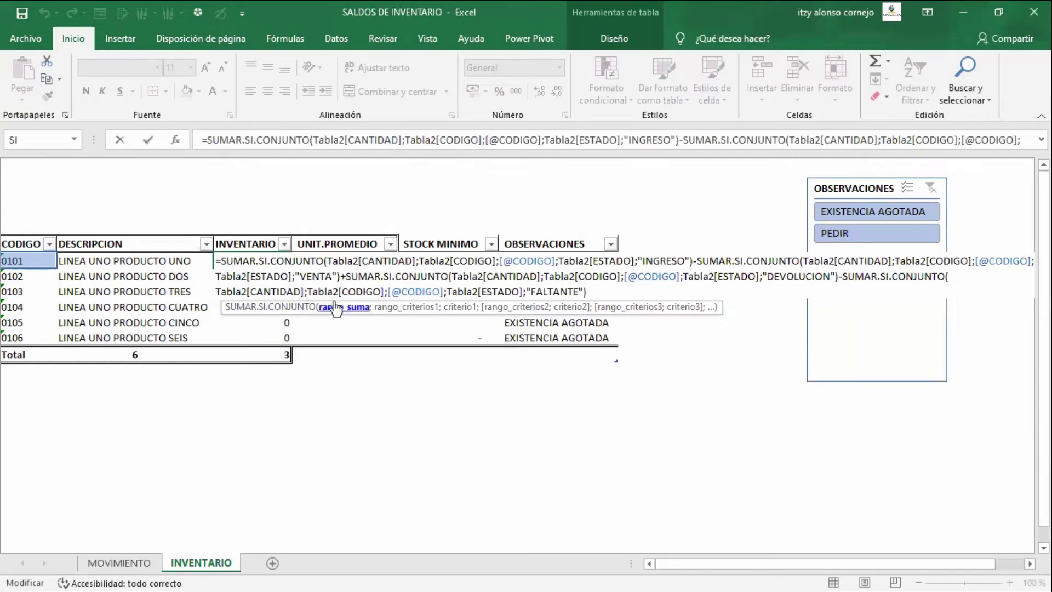
key("Escape")
Check the name of the movements table in the MOVIMIENTO sheet's table properties
left_click(127, 564)
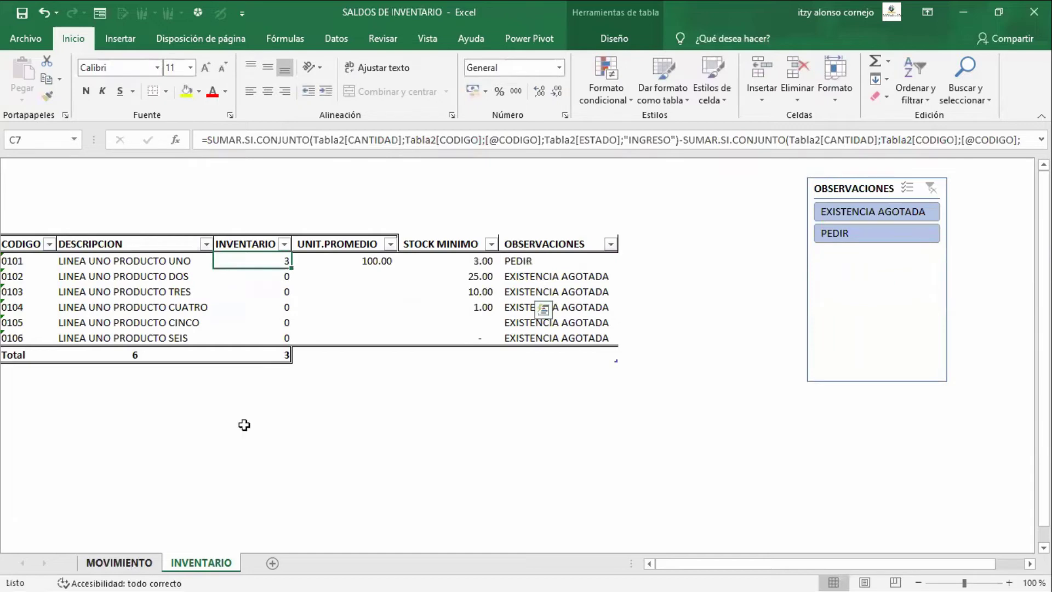
left_click(318, 276)
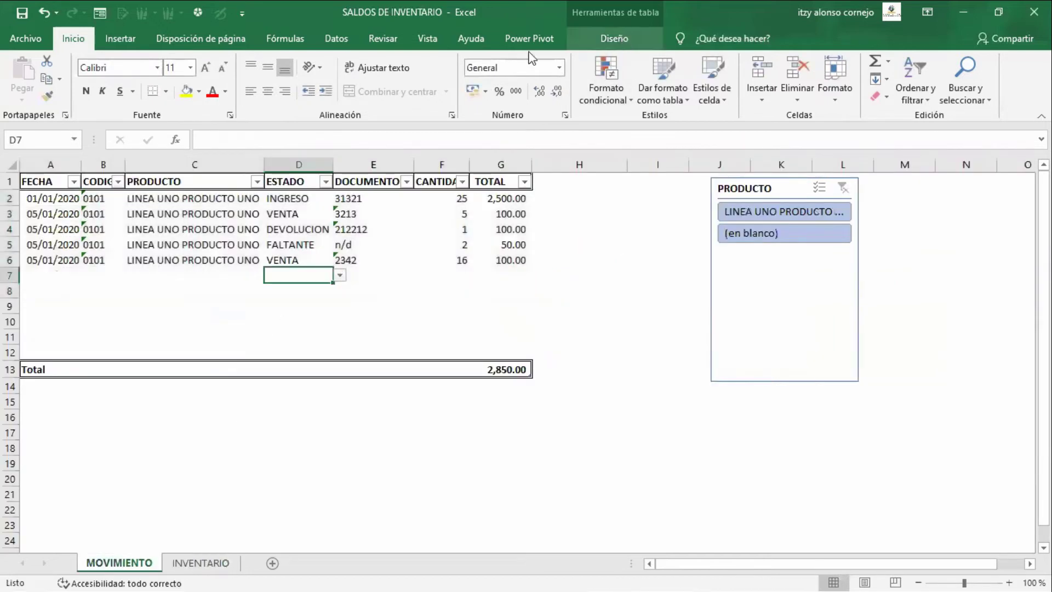
left_click(619, 40)
left_click(49, 80)
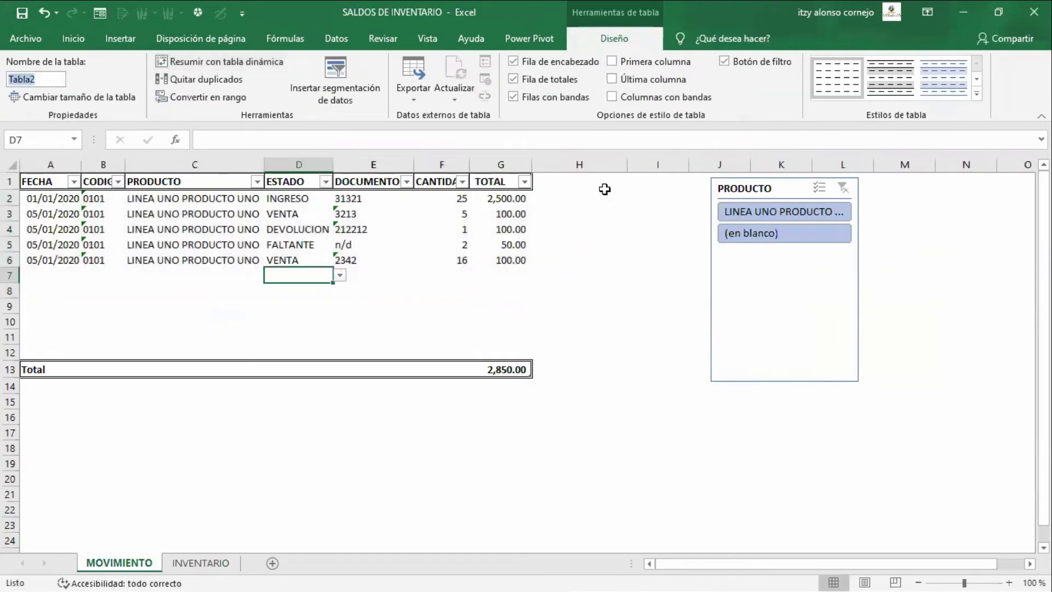
left_click(606, 247)
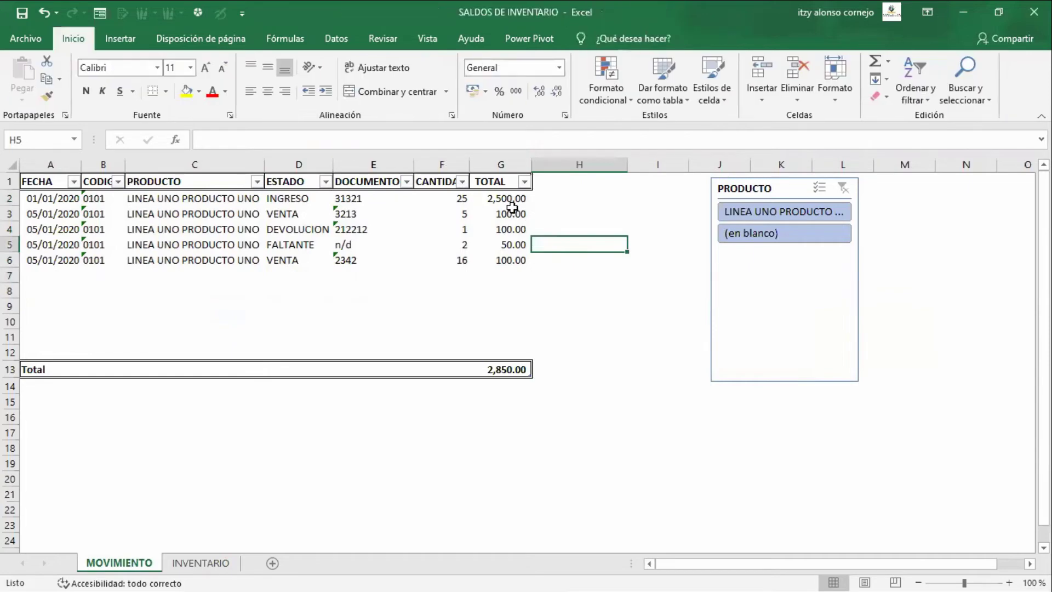
Compare the CANTIDAD reference in the C7 formula of INVENTARIO with the CANTIDAD column header of the MOVIMIENTO table
left_click(222, 563)
double_click(252, 261)
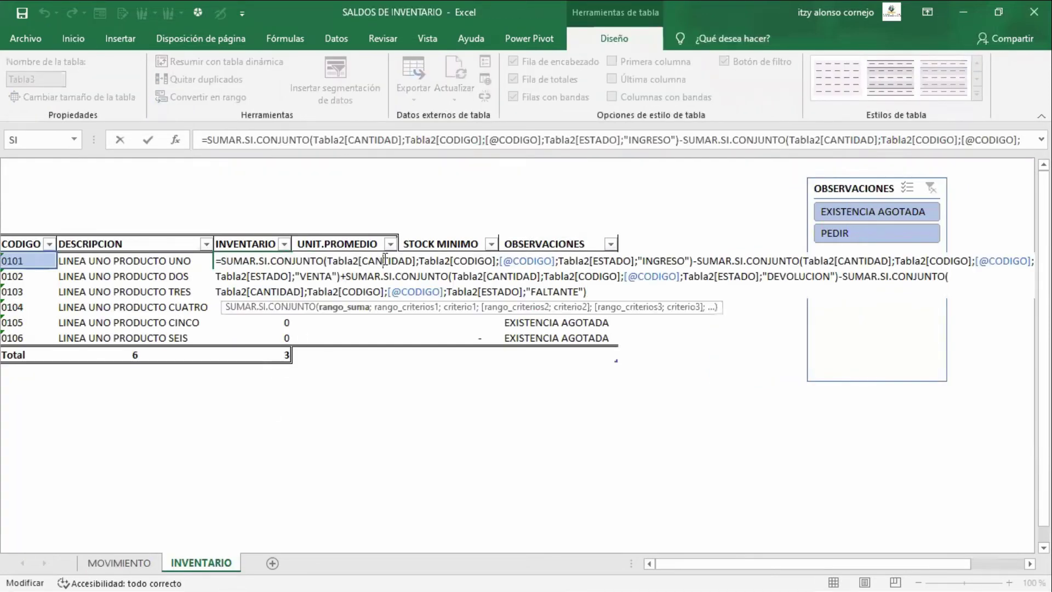
left_click(224, 453)
key("ctrl+Page_Up")
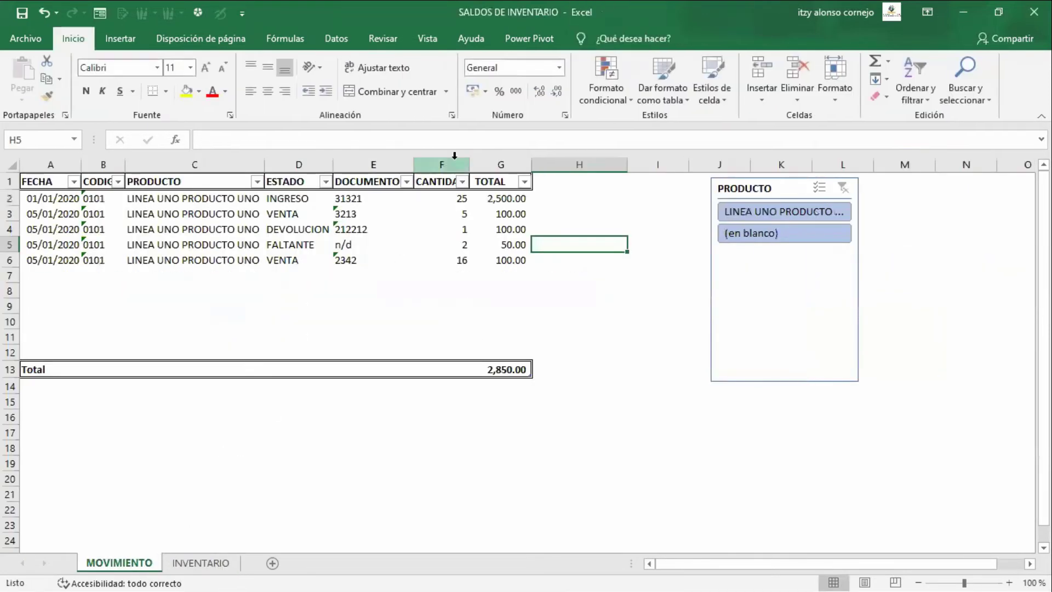
left_click(427, 186)
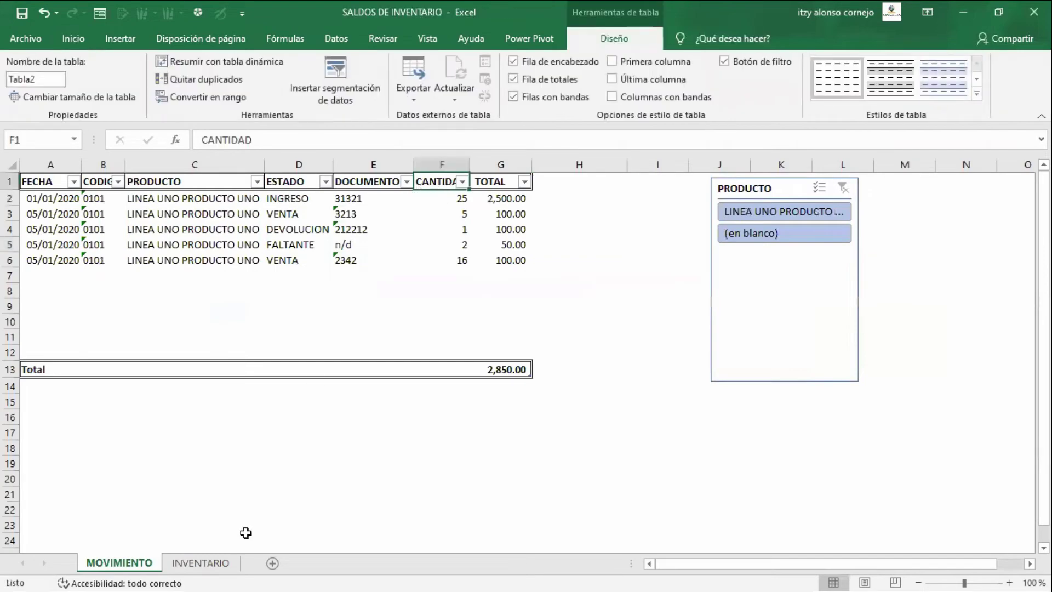
Examine the sum range and first criteria range of the C7 formula against the CODIGO column on the MOVIMIENTO sheet
left_click(205, 564)
key("F2")
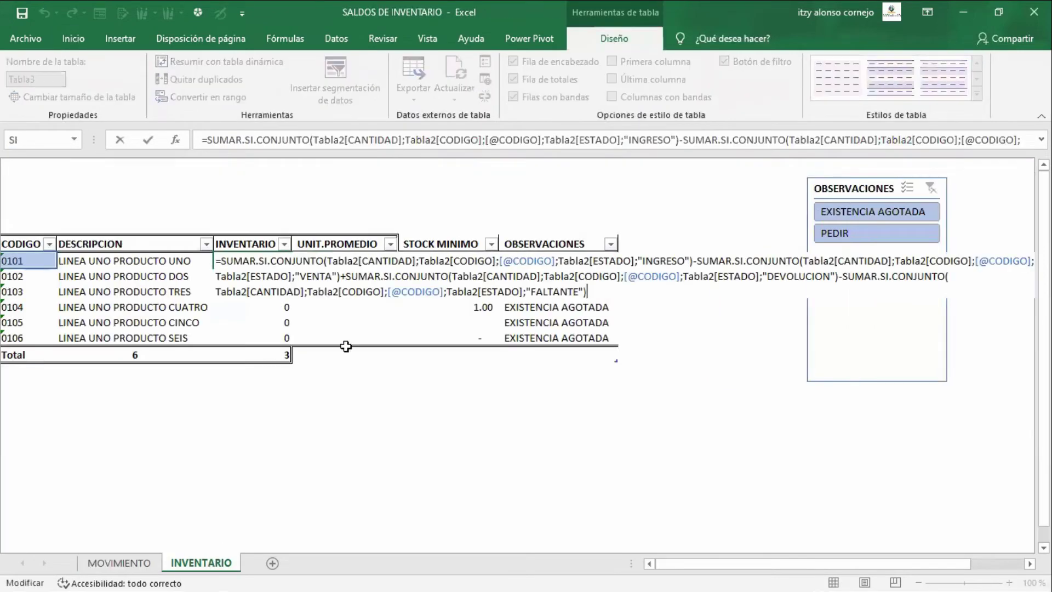
left_click(376, 260)
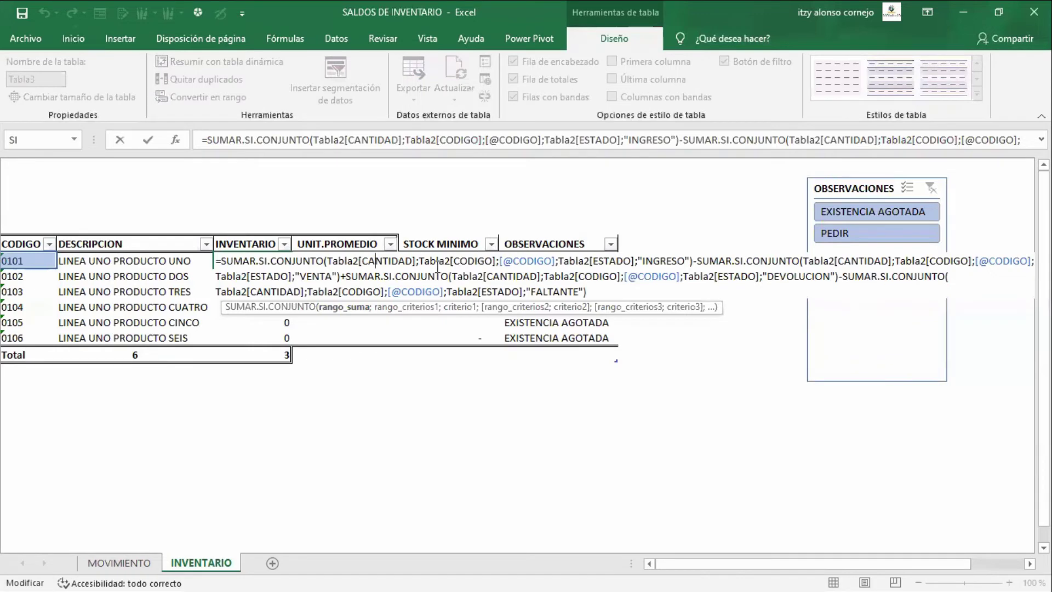
left_click(396, 308)
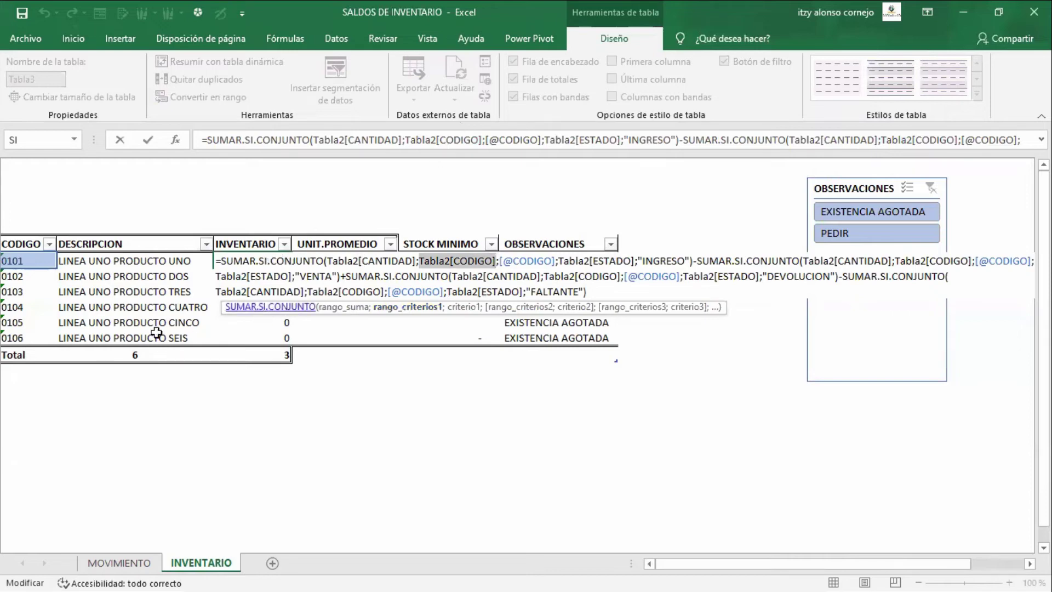
left_click(140, 563)
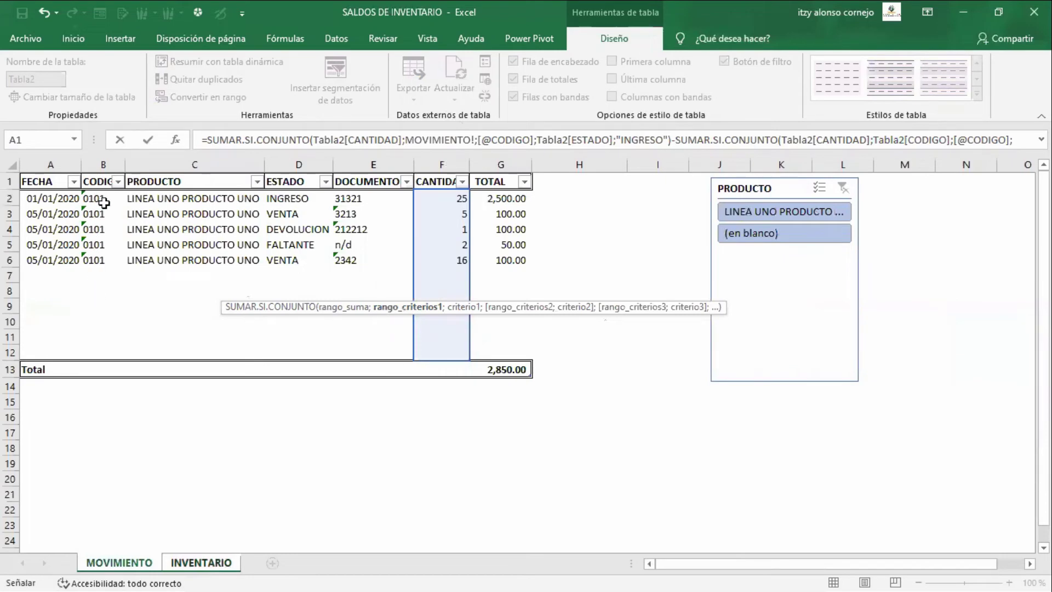
left_click(210, 562)
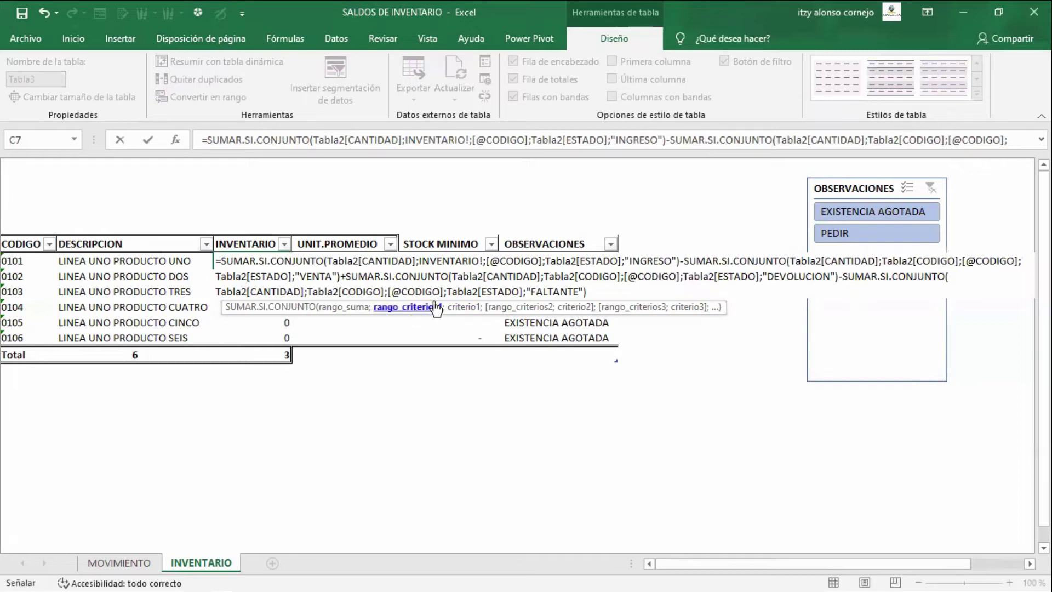
left_click(471, 308)
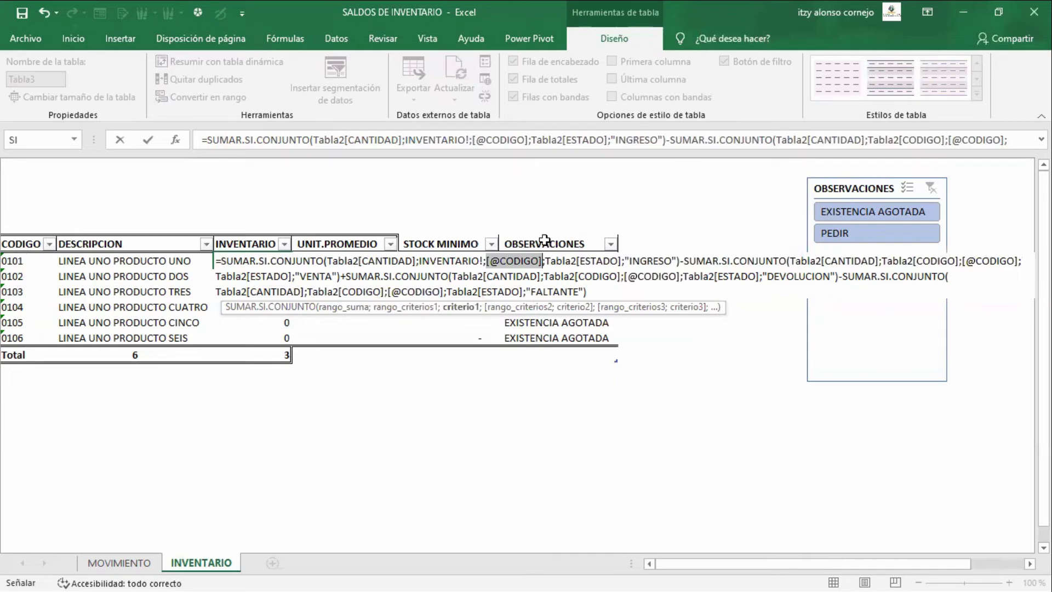
left_click(570, 256)
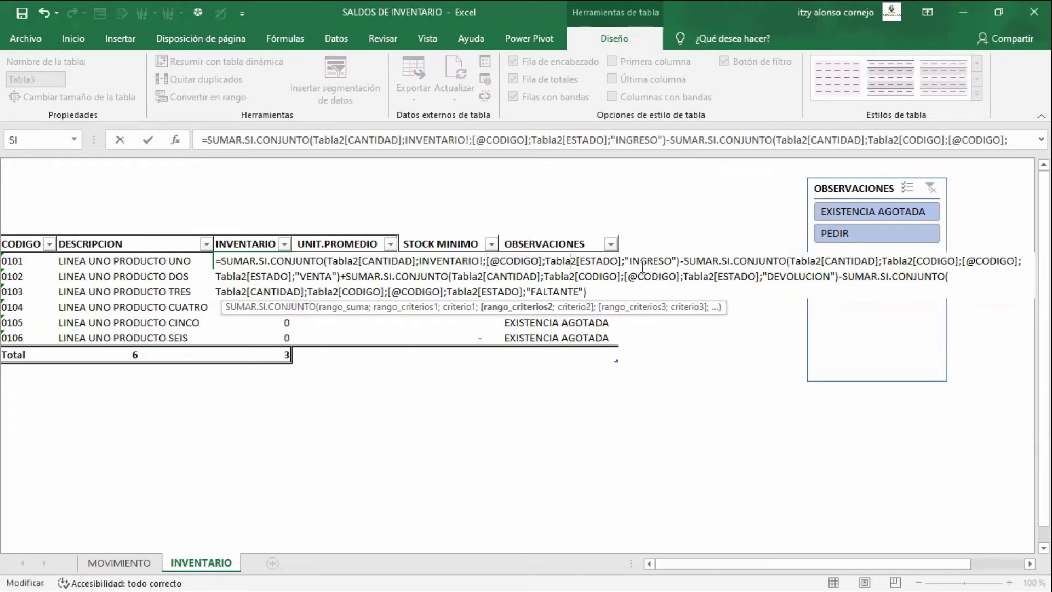
left_click_drag(621, 261, 549, 262)
left_click_drag(681, 262, 629, 262)
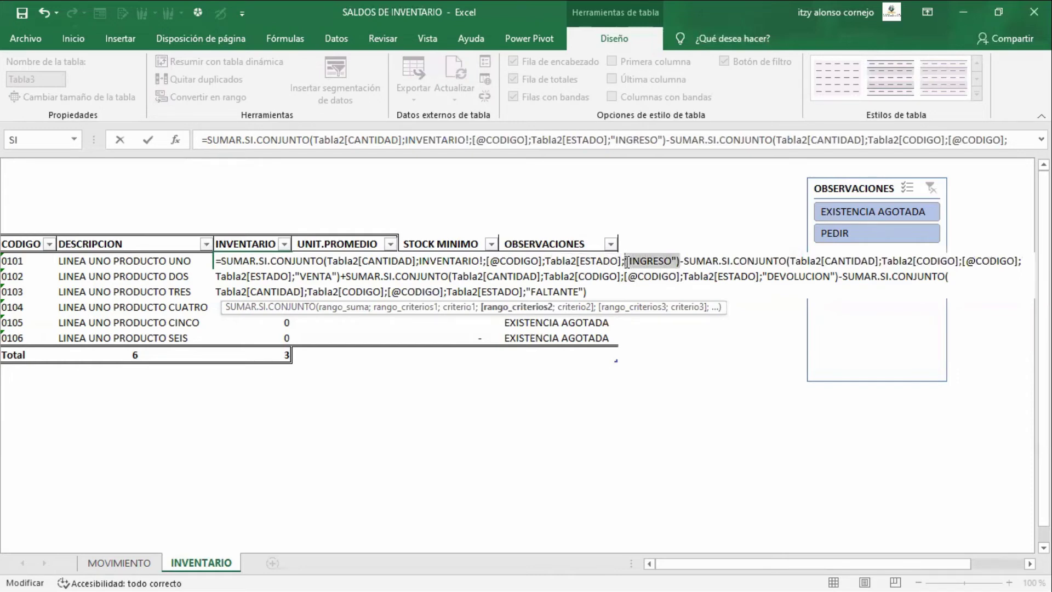
left_click(120, 549)
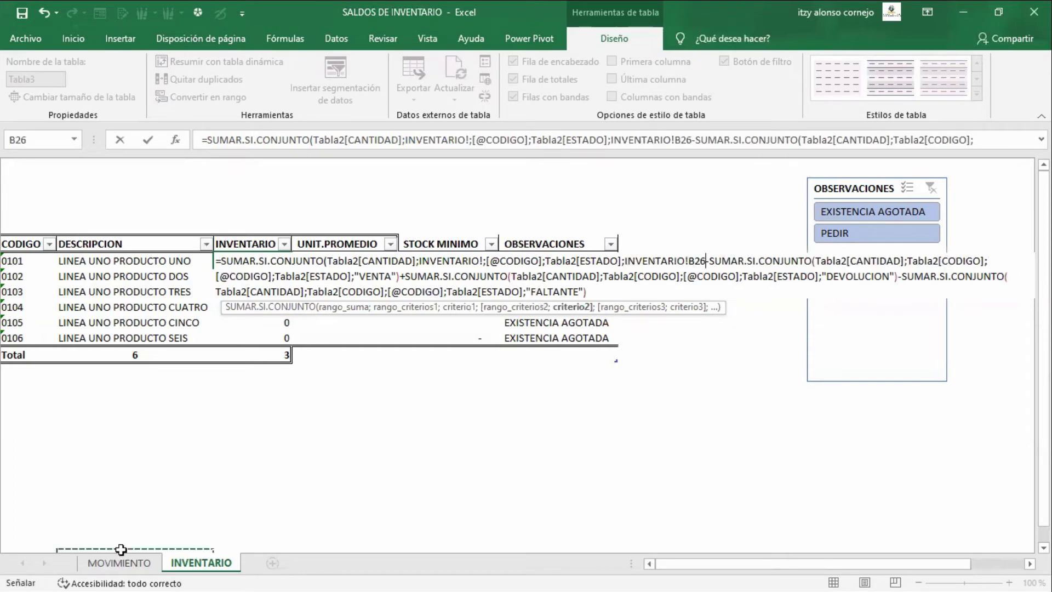
key("Escape")
Relate the ESTADO criteria of the C7 formula to the entries in the ESTADO column of the MOVIMIENTO table
key("F2")
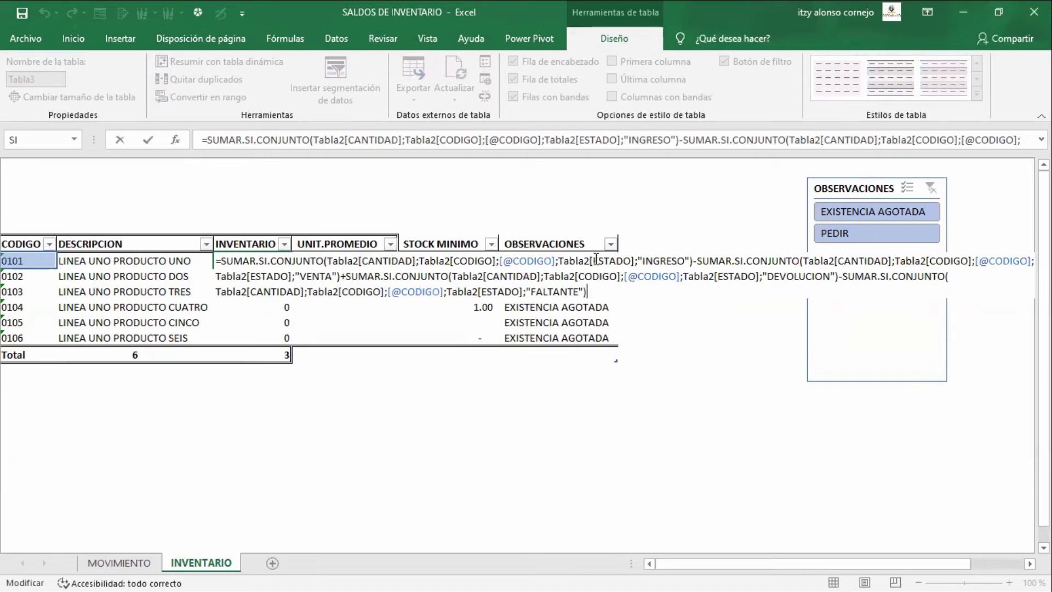
key("Escape")
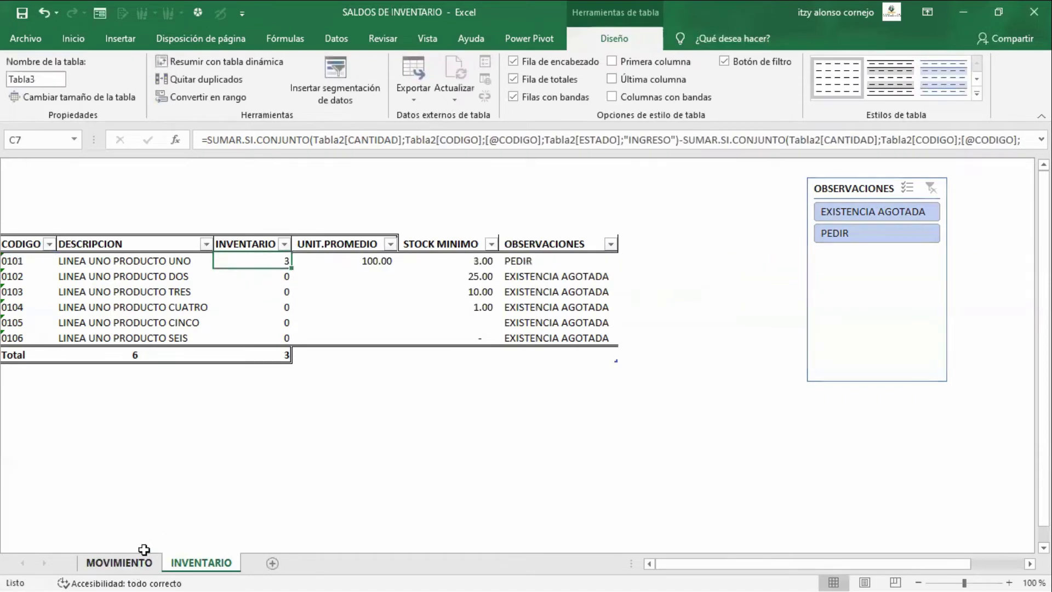
left_click(120, 563)
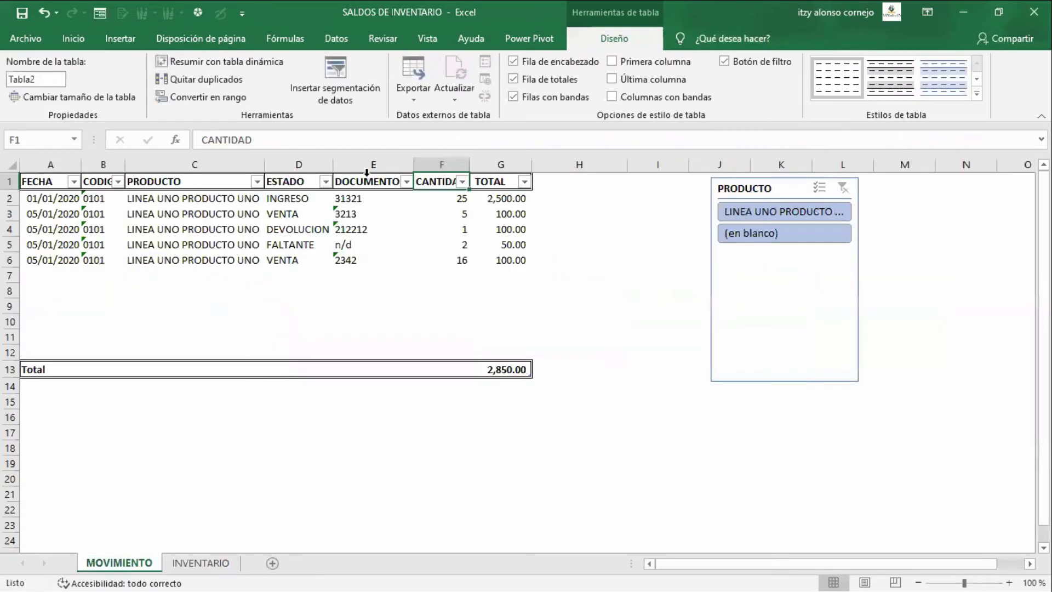
left_click_drag(295, 201, 293, 287)
left_click(302, 215)
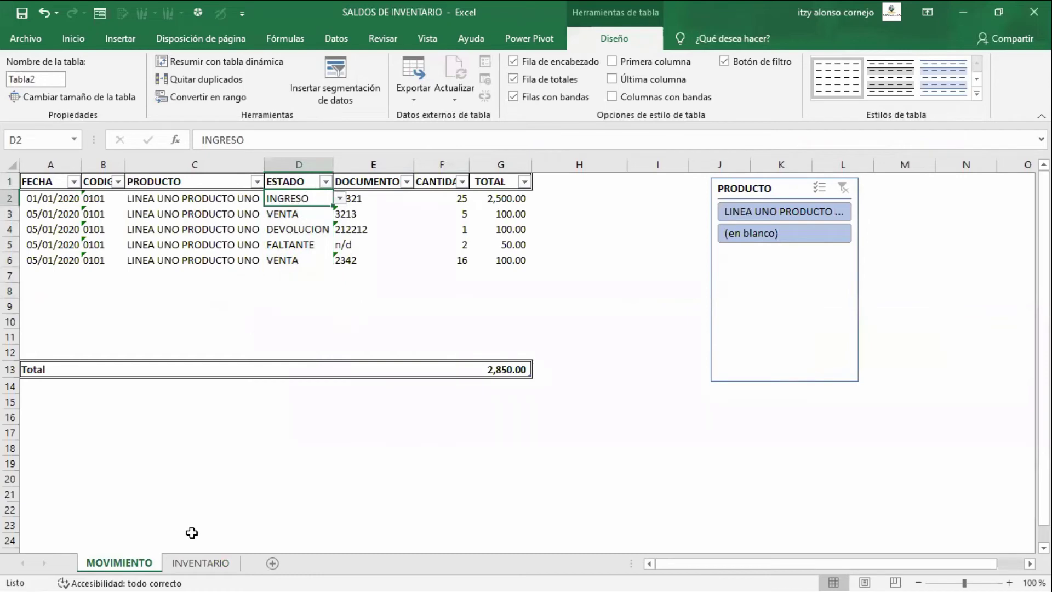
Examine the "INGRESO", "VENTA" and "DEVOLUCION" terms of the C7 stock formula on the INVENTARIO sheet
left_click(202, 563)
key("F2")
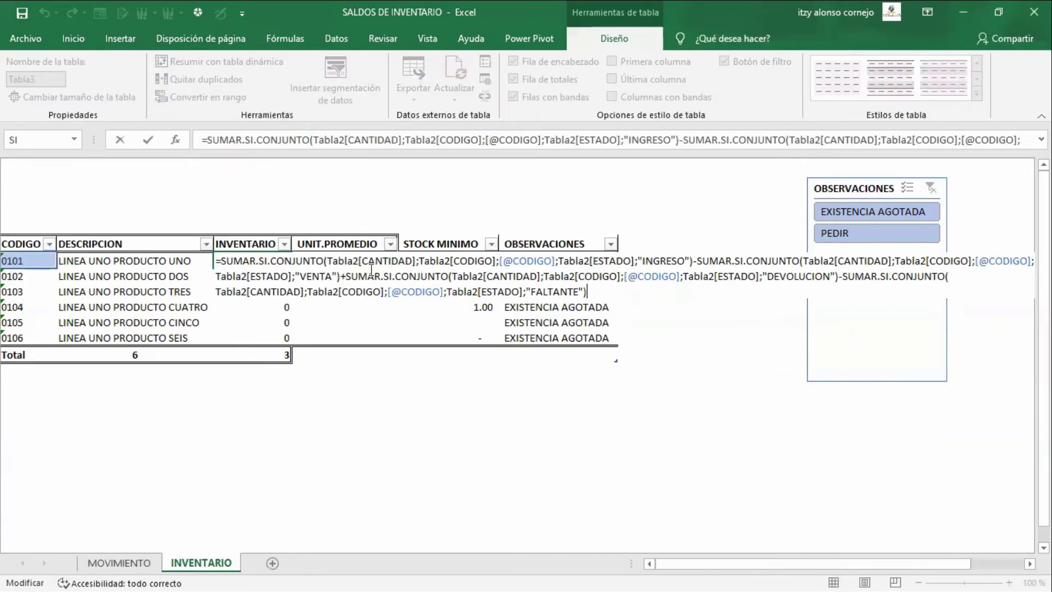
left_click_drag(327, 259, 693, 261)
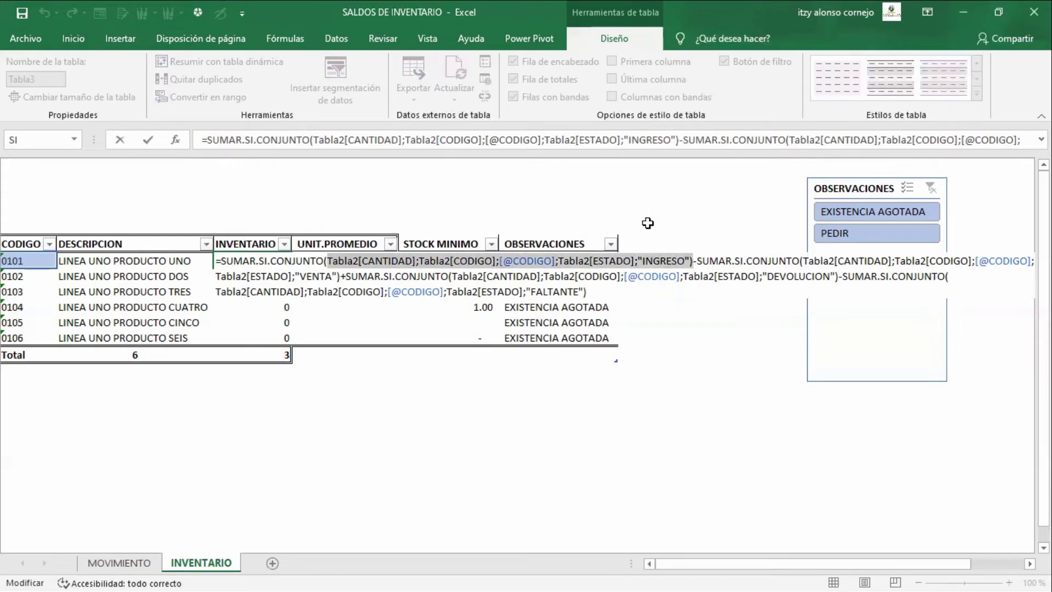
left_click(701, 262)
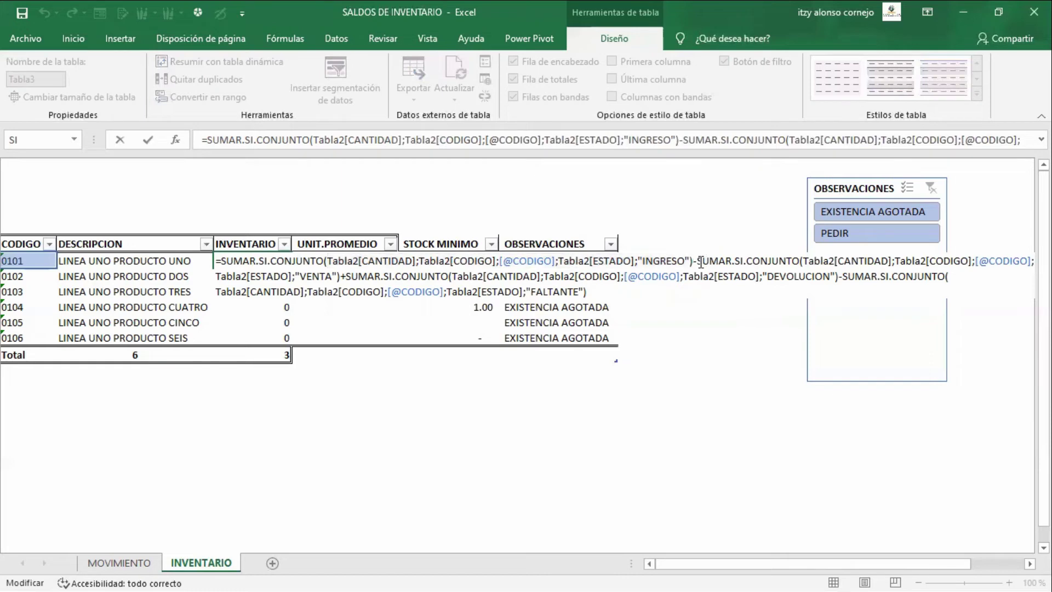
left_click_drag(706, 262, 345, 272)
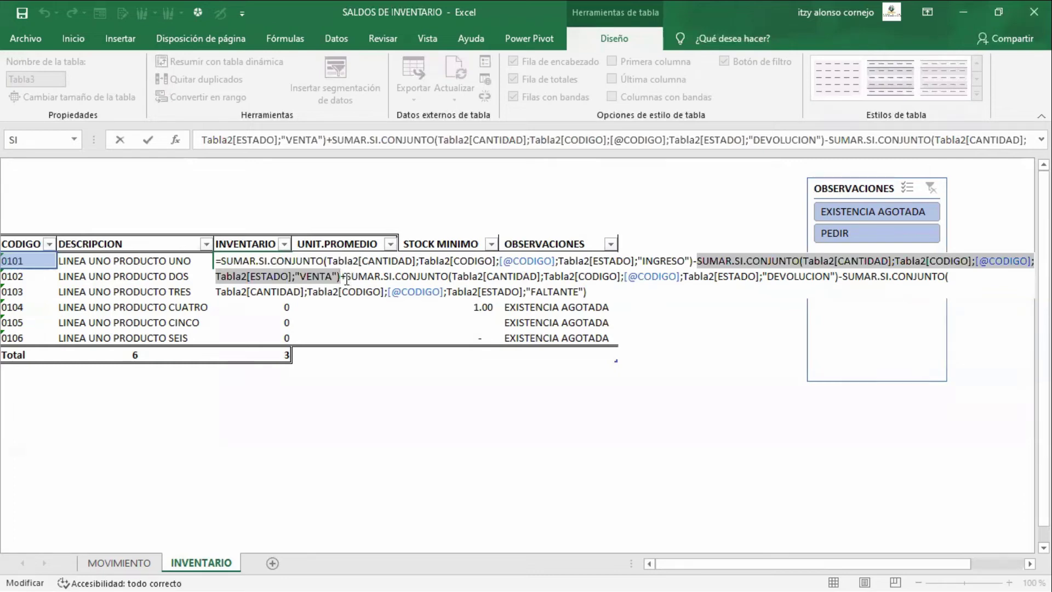
left_click_drag(346, 278, 609, 291)
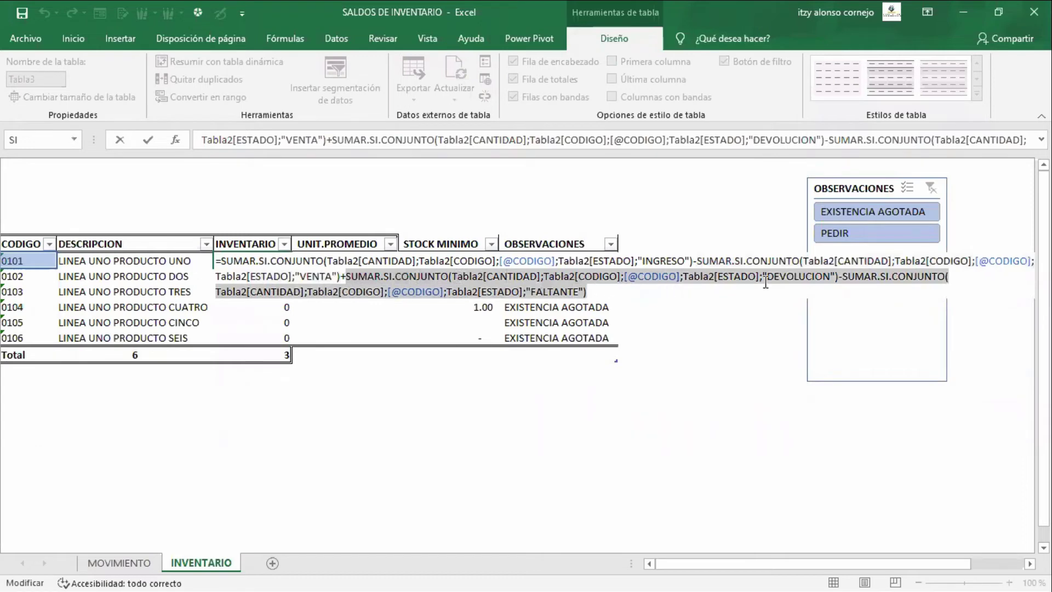
left_click_drag(766, 282, 836, 277)
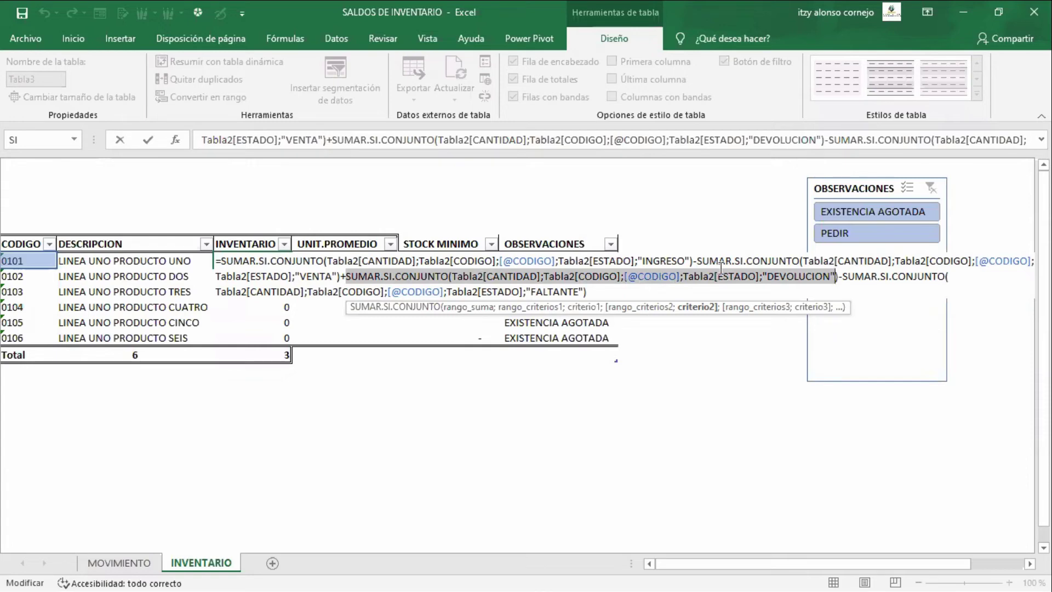
Compare the "INGRESO" sum with the "FALTANTE" term of the C7 formula, leaving the formula as it is
left_click_drag(694, 262, 425, 248)
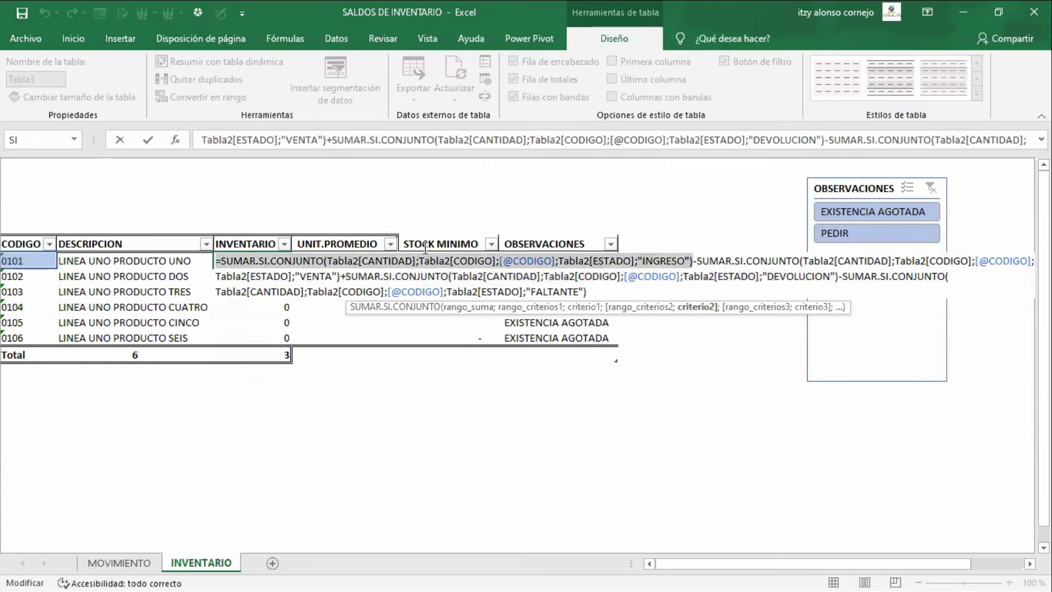
left_click_drag(259, 258, 222, 261)
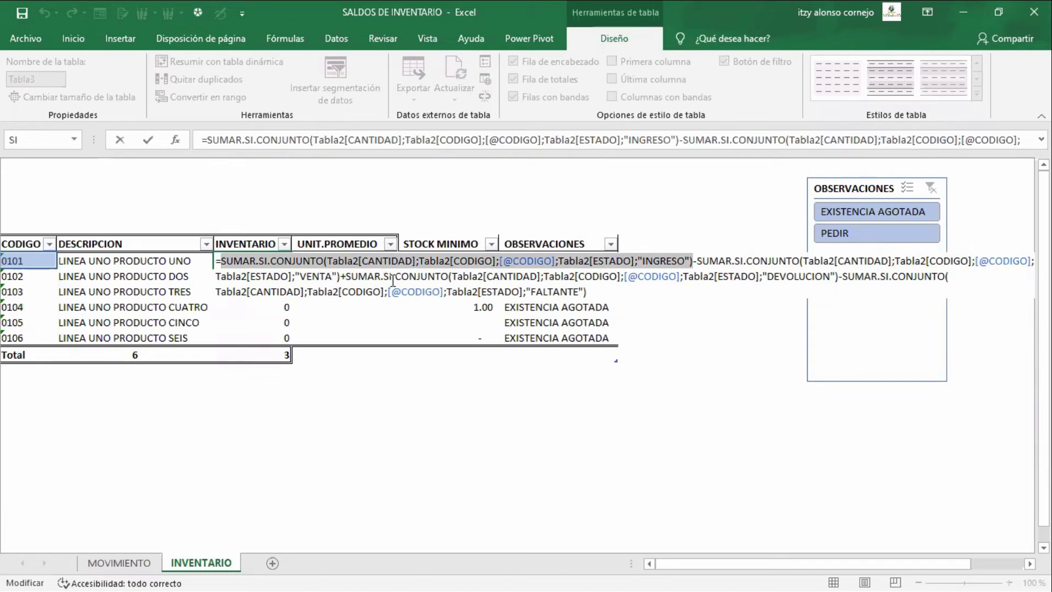
left_click(590, 292)
left_click(216, 292, "shift")
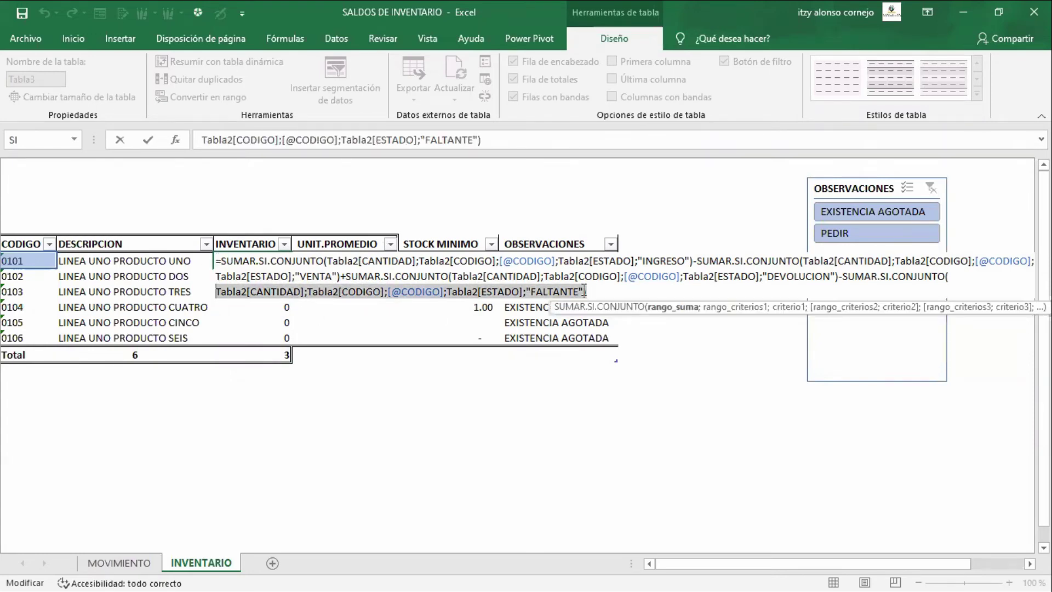
left_click(510, 293)
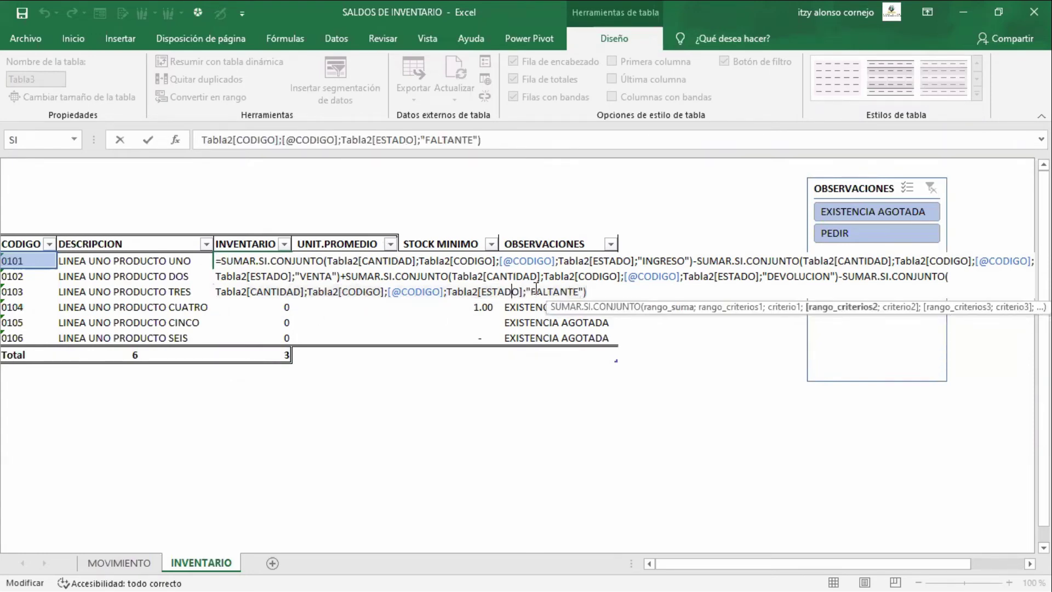
double_click(539, 288)
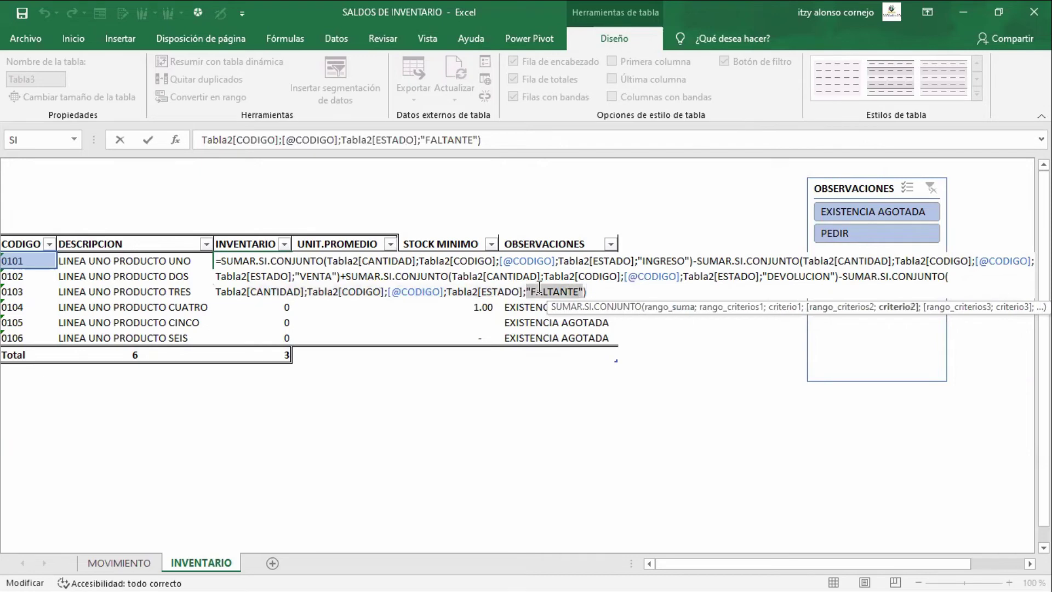
key("Return")
Review the allowed ESTADO options for the third movement on the MOVIMIENTO sheet, keeping DEVOLUCION selected
left_click(120, 562)
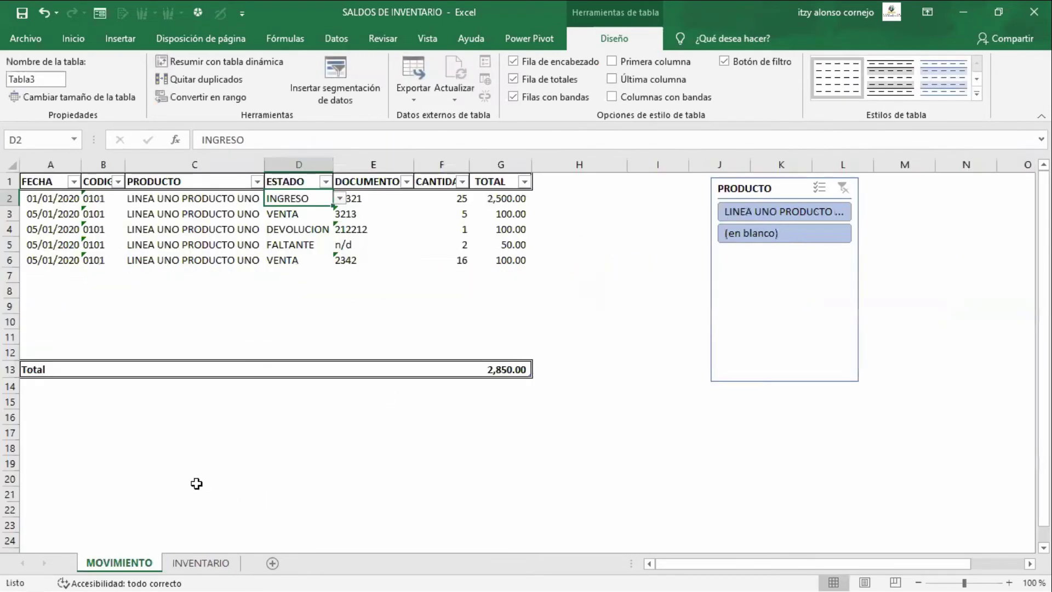
left_click(302, 229)
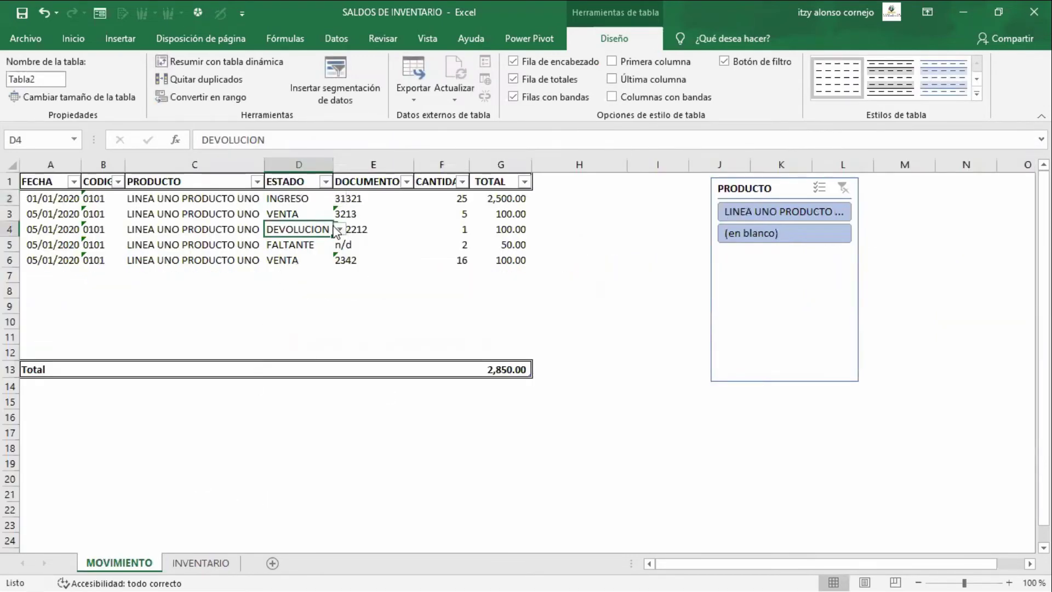
left_click(340, 230)
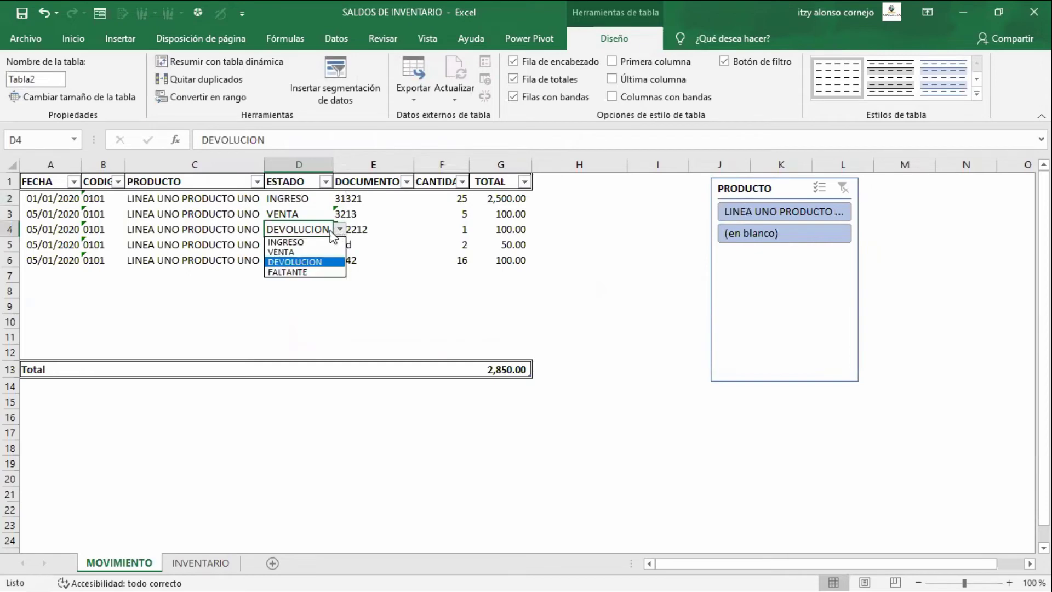
left_click(307, 261)
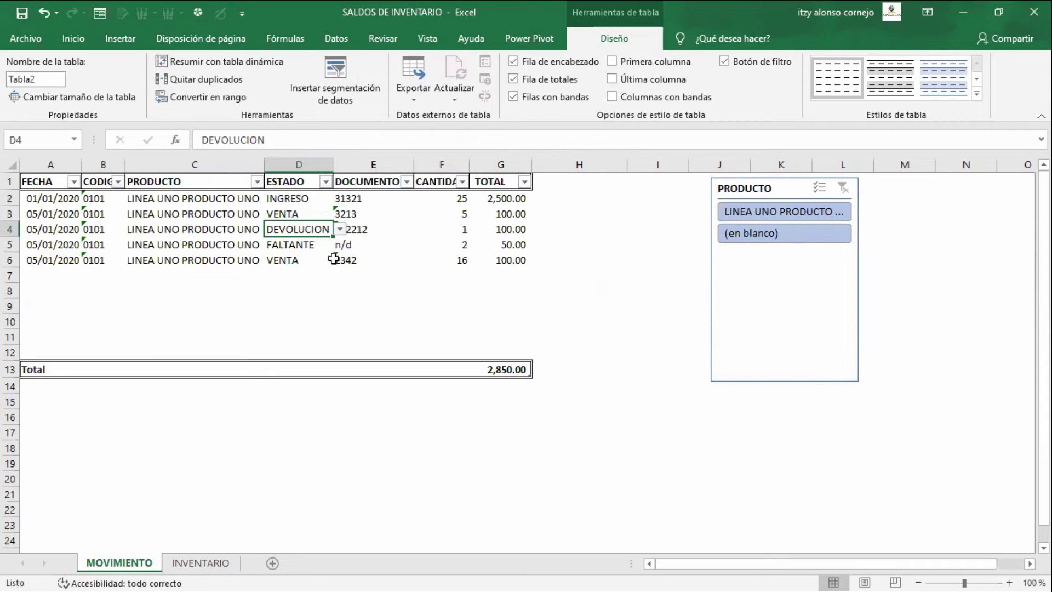
Trace the ESTADO and CANTIDAD entries of each movement row on MOVIMIENTO, from the INGRESO row to the last VENTA row
left_click(298, 201)
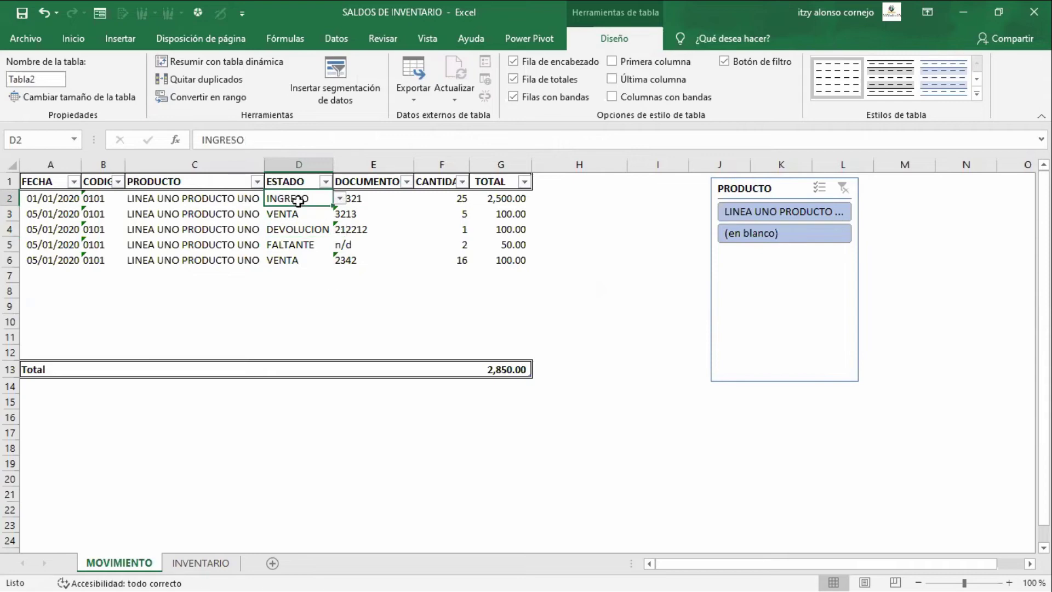
left_click(452, 197)
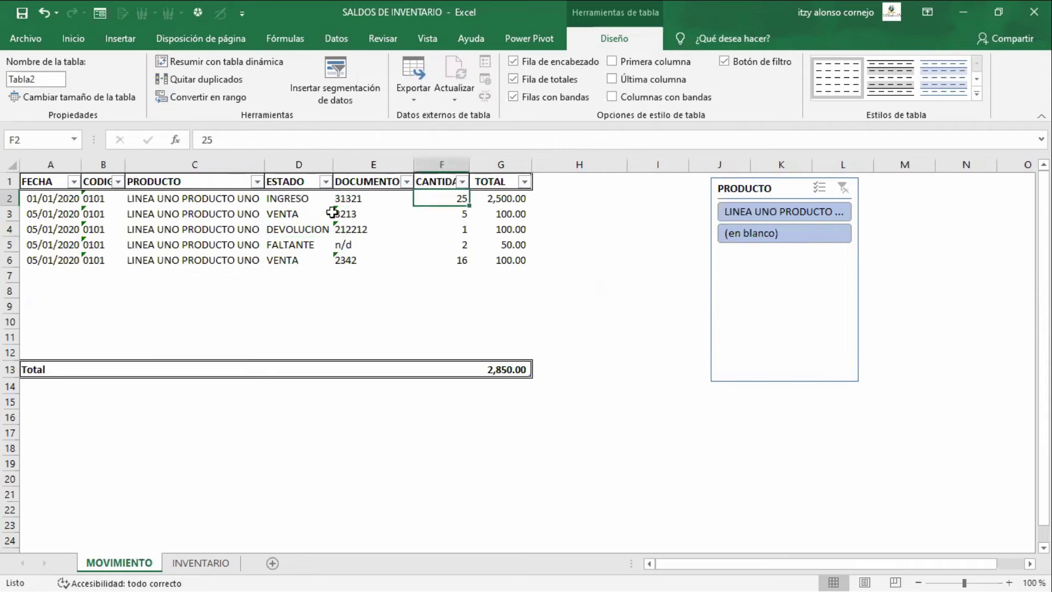
left_click(292, 215)
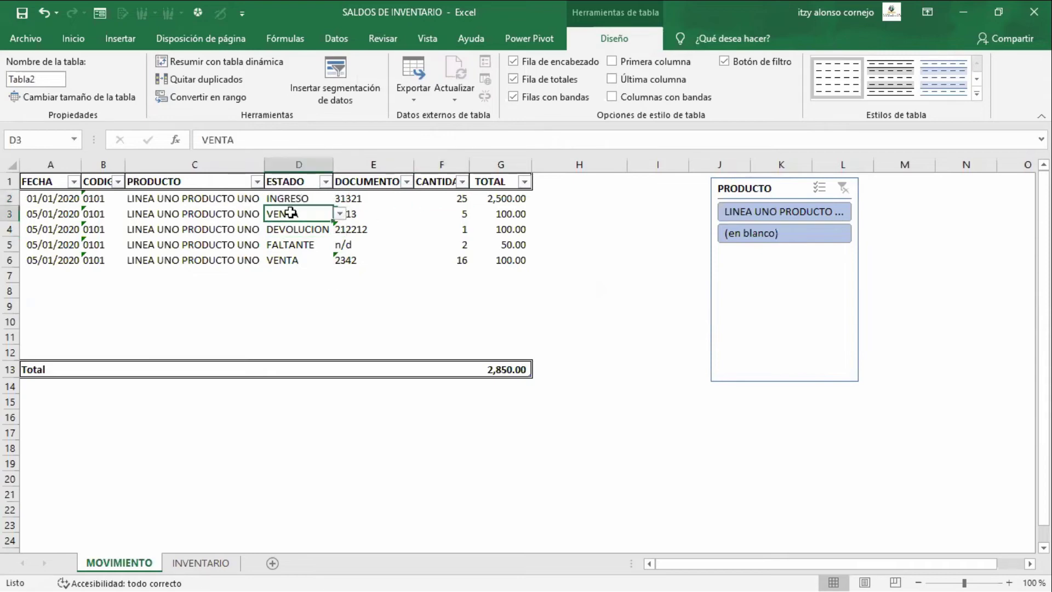
left_click(461, 219)
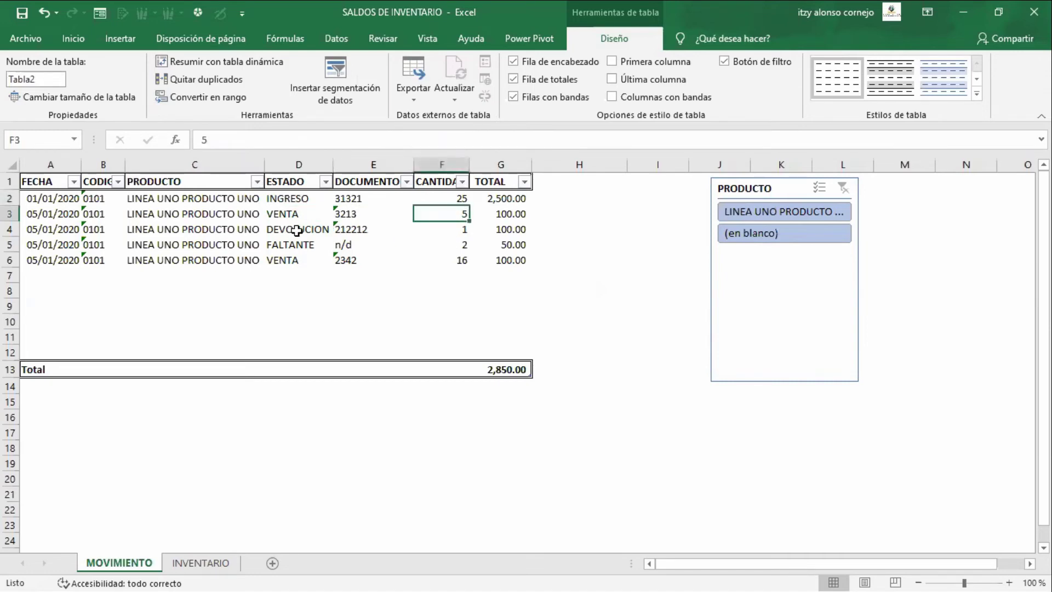
left_click(296, 230)
left_click(453, 229)
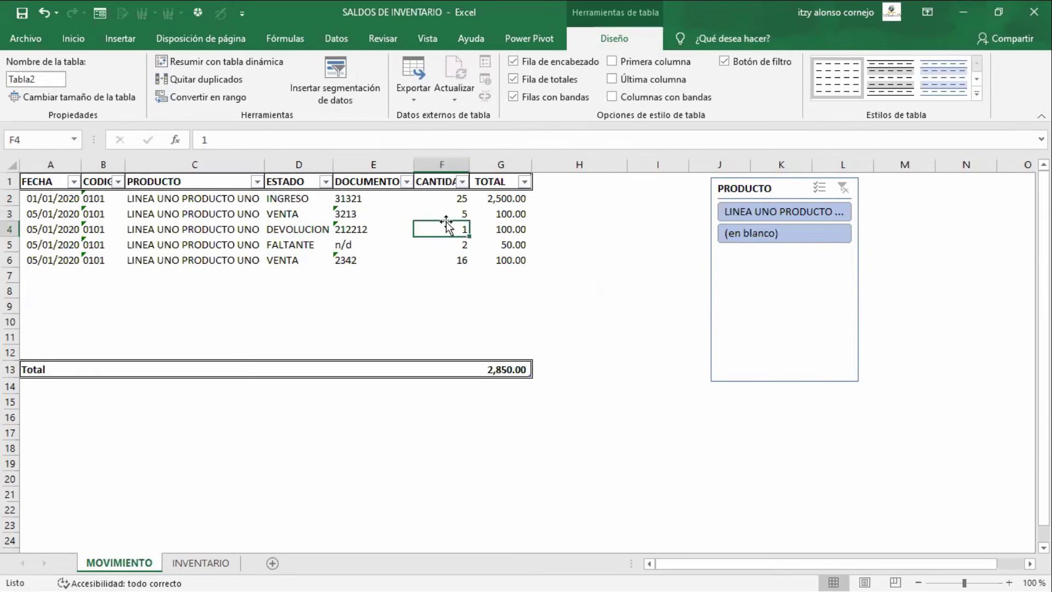
left_click(317, 251)
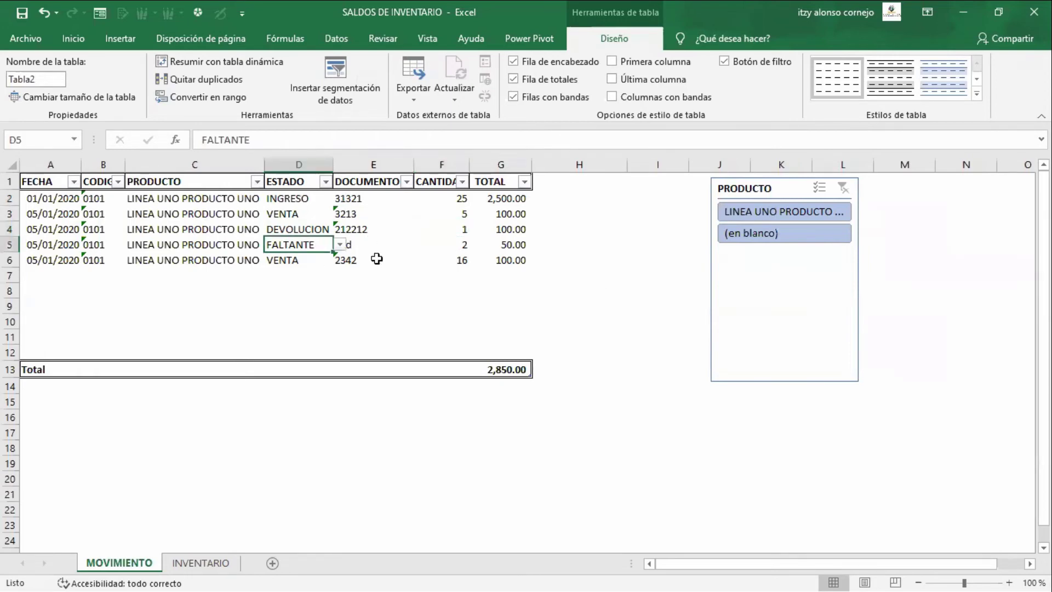
left_click(463, 246)
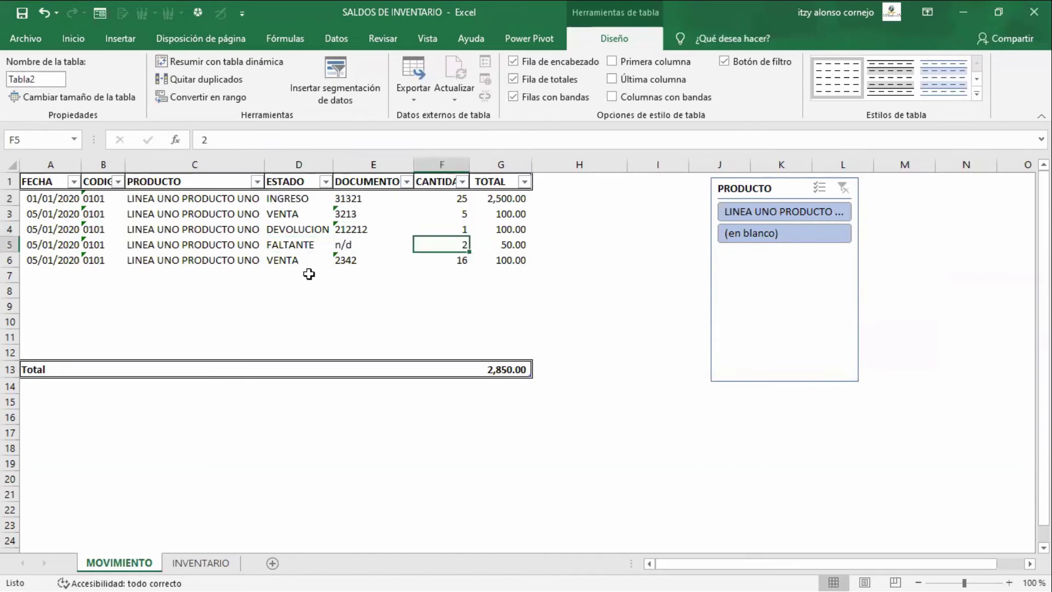
left_click(296, 262)
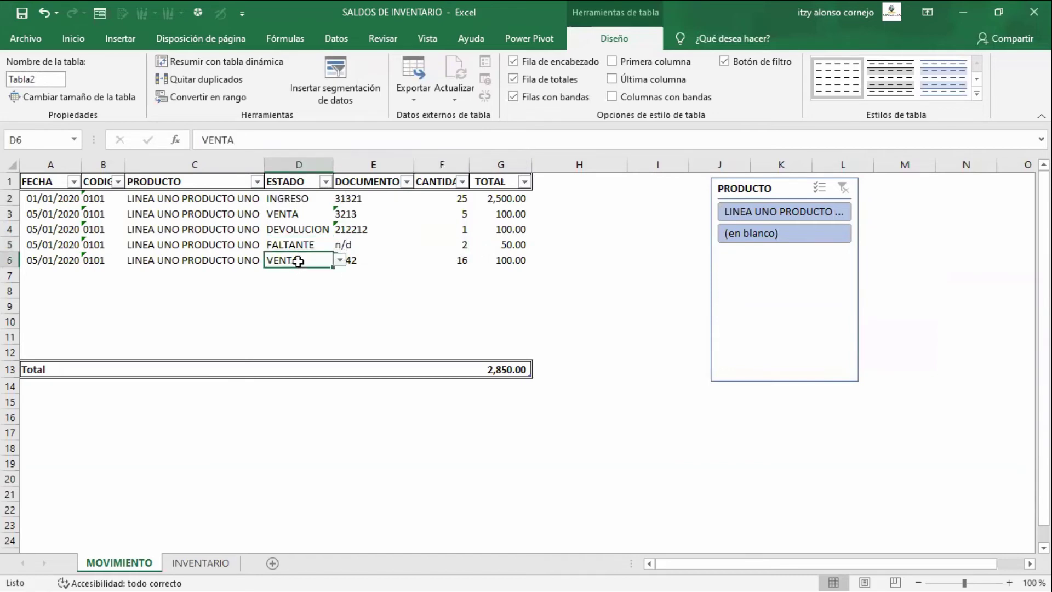
left_click(465, 261)
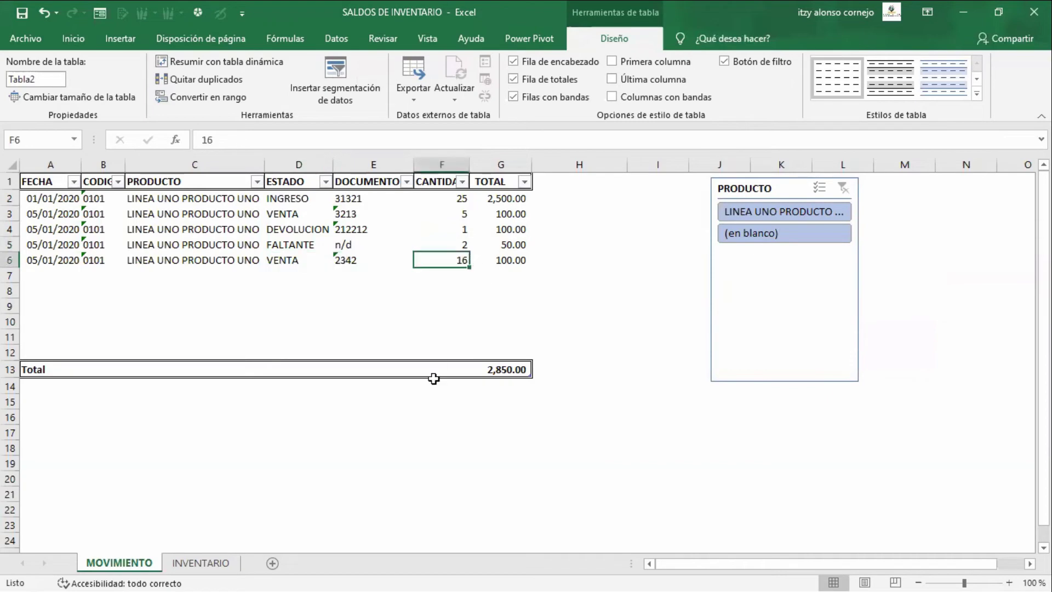
Recheck the SUMAR.SI.CONJUNTO arguments of the "INGRESO" sum in the C7 formula of INVENTARIO, keeping the formula intact
left_click(224, 564)
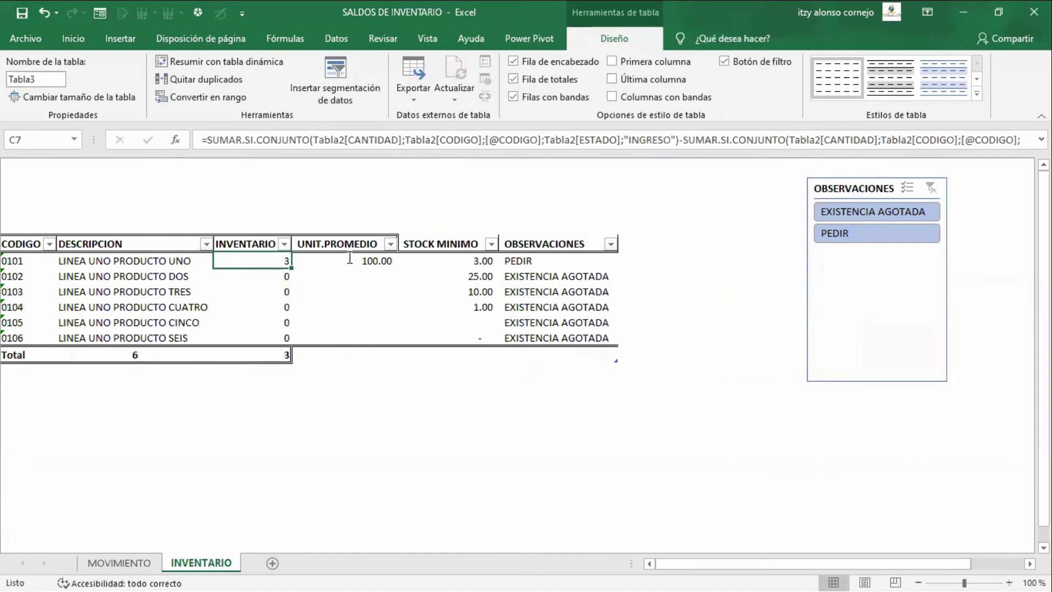
key("F2")
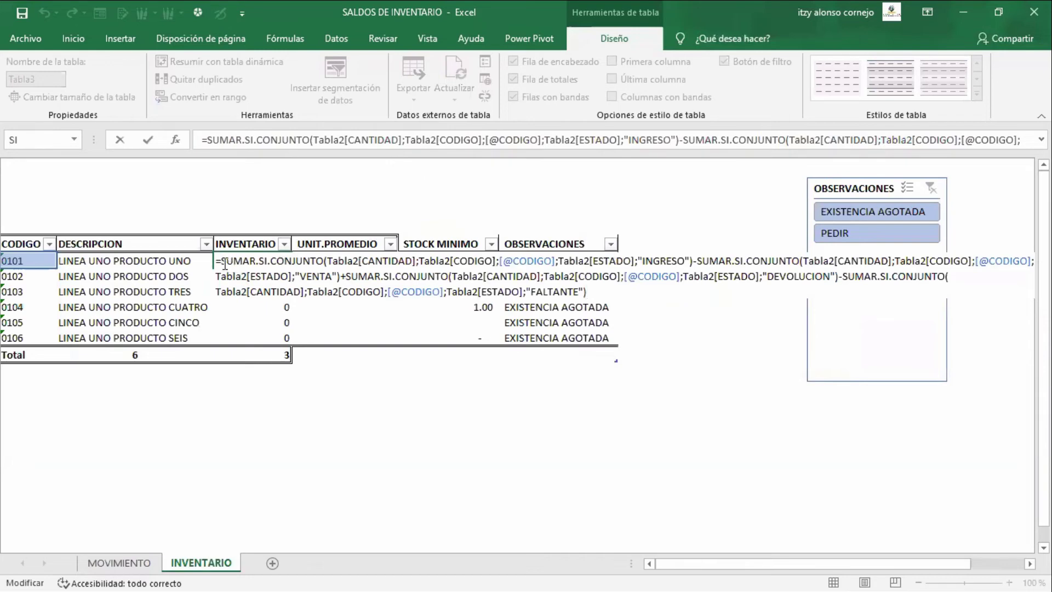
left_click_drag(221, 261, 530, 267)
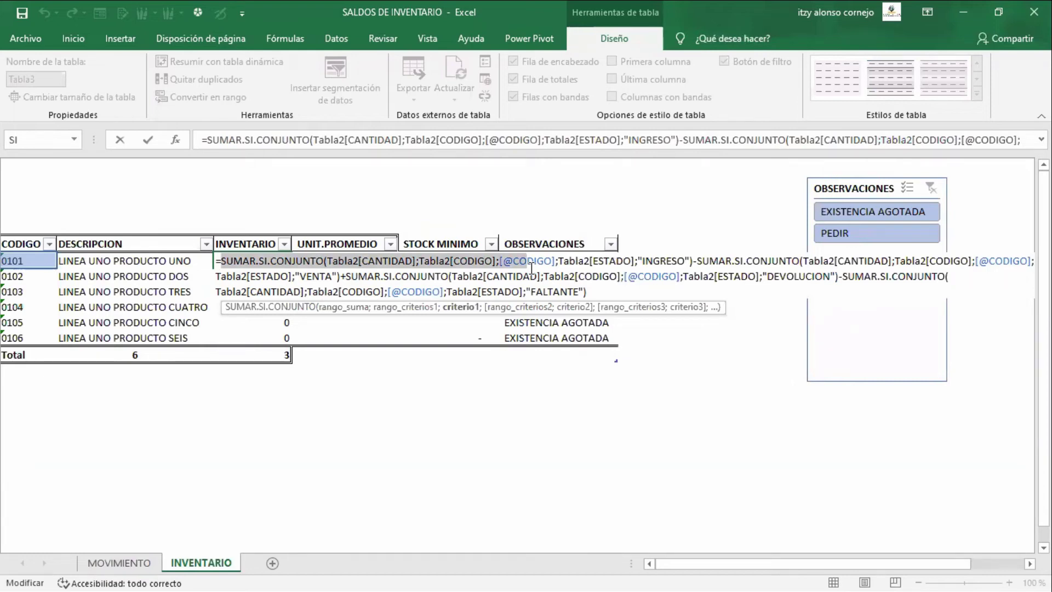
left_click(673, 263)
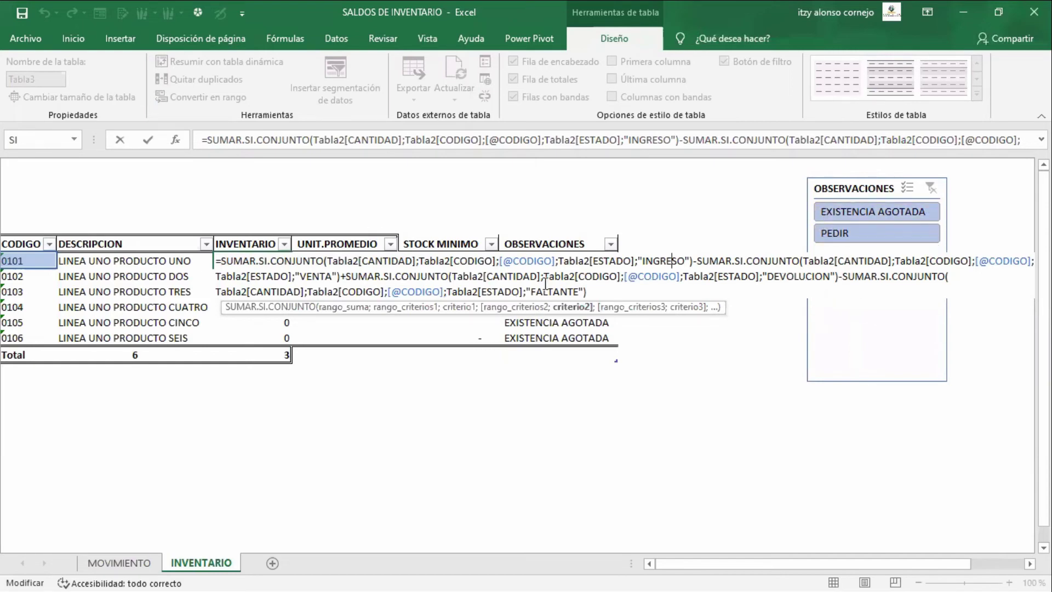
key("ctrl+Return")
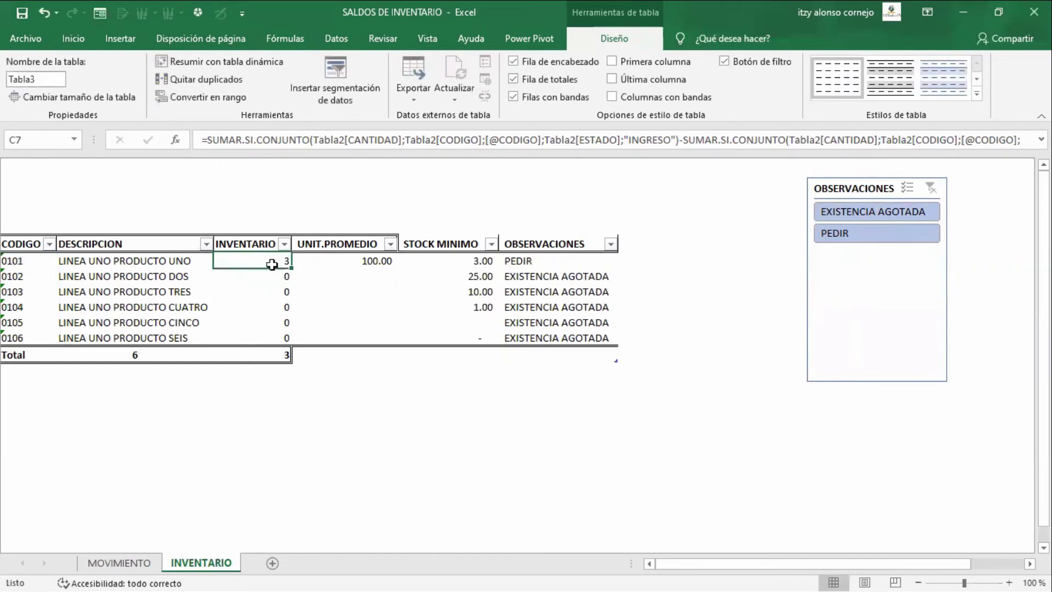
Relate the UNIT.PROMEDIO formula in D7 to the TOTAL column and ESTADO entries of the MOVIMIENTO table
key("Right")
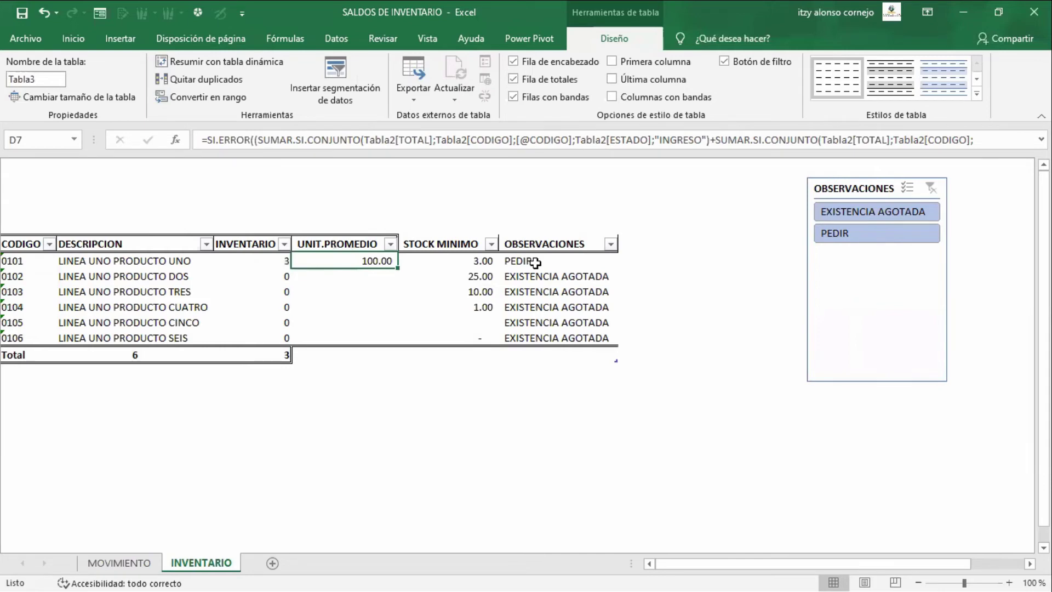
key("F2")
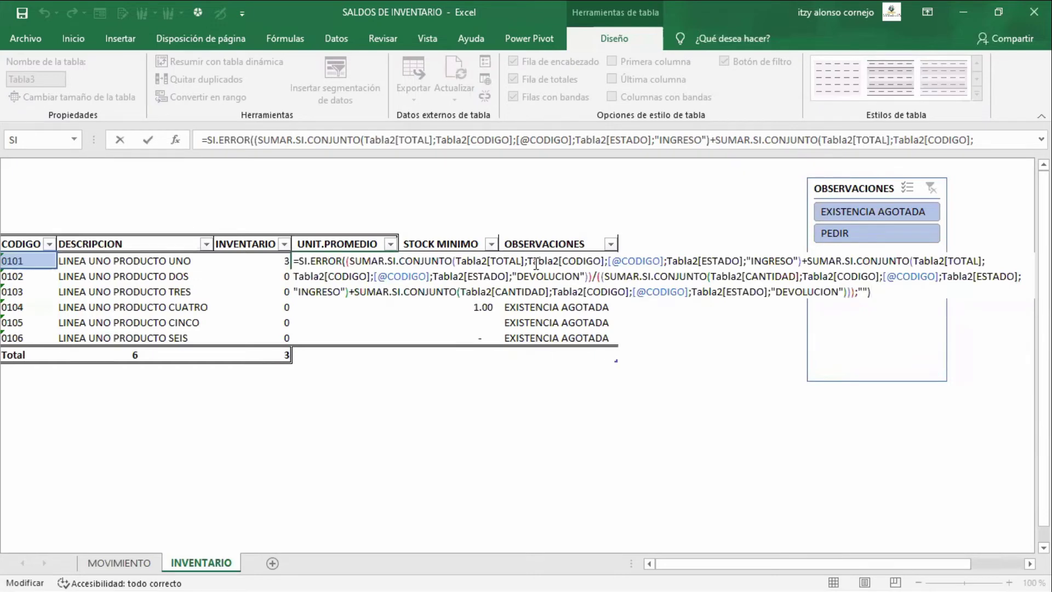
left_click(140, 565)
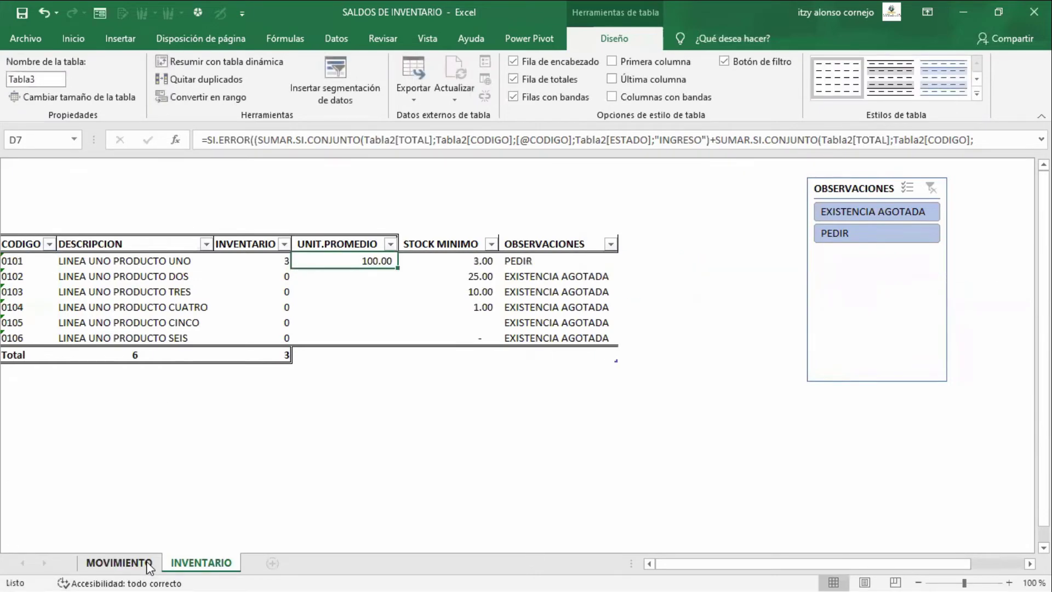
left_click_drag(501, 198, 496, 355)
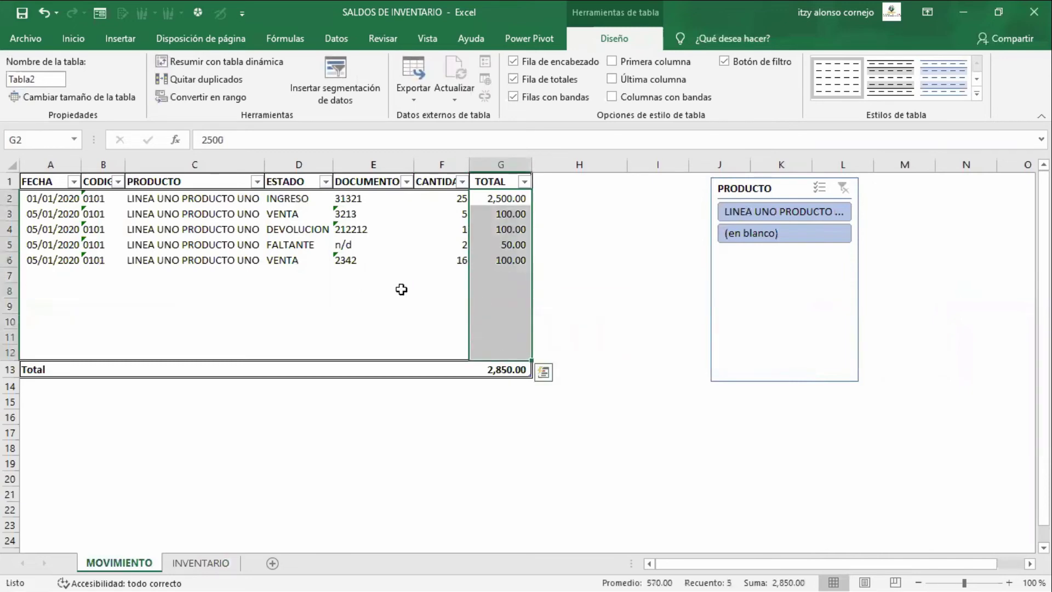
left_click(303, 203)
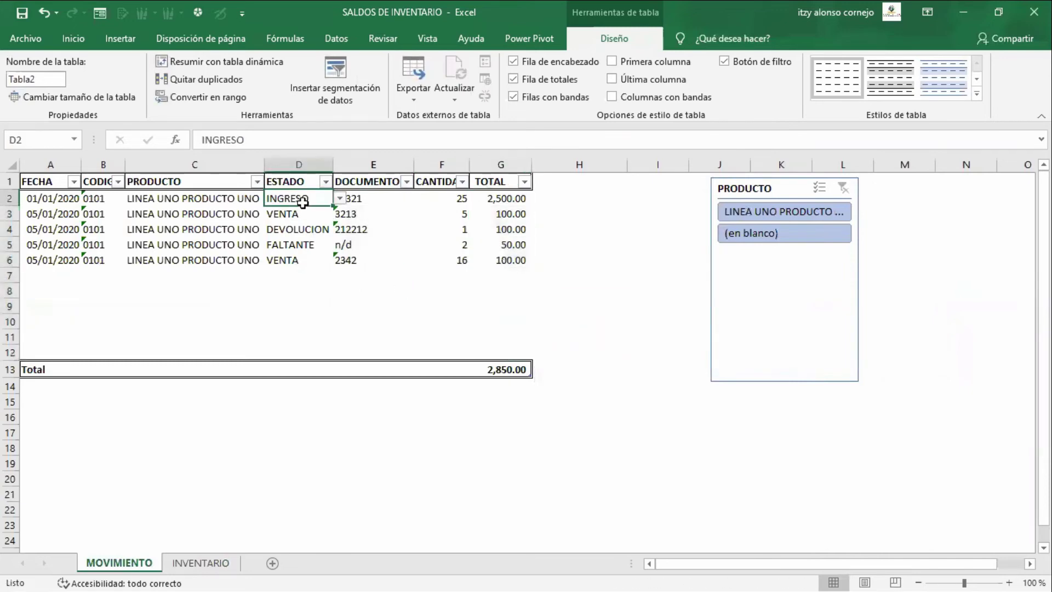
left_click(306, 229)
left_click(303, 248)
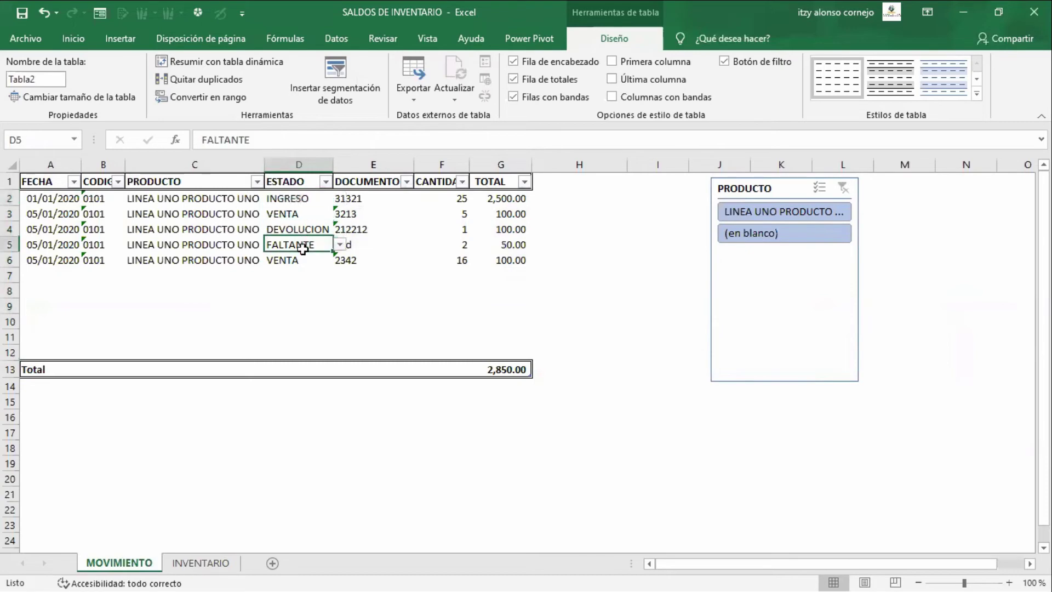
Review the INGRESO and DEVOLUCION criteria in the D7 UNIT.PROMEDIO formula of INVENTARIO, in both the TOTAL and CANTIDAD sums
left_click(227, 565)
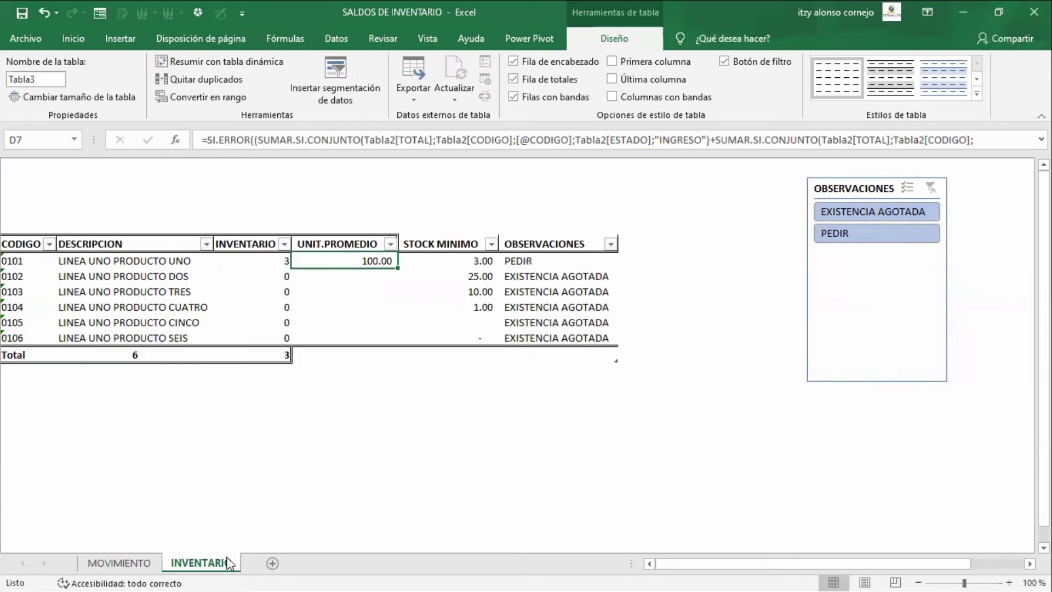
key("F2")
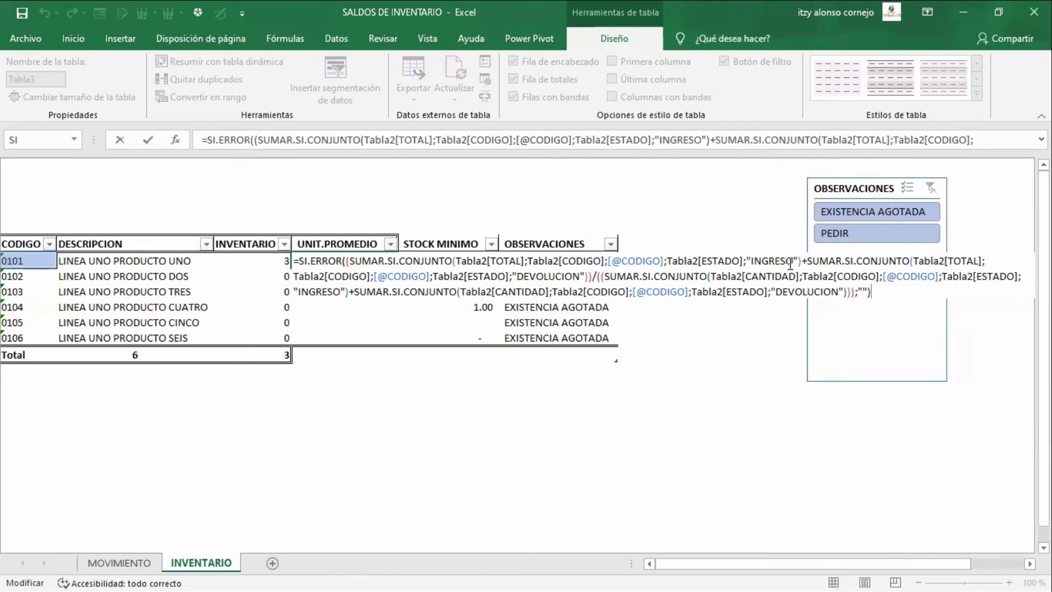
left_click_drag(793, 262, 769, 262)
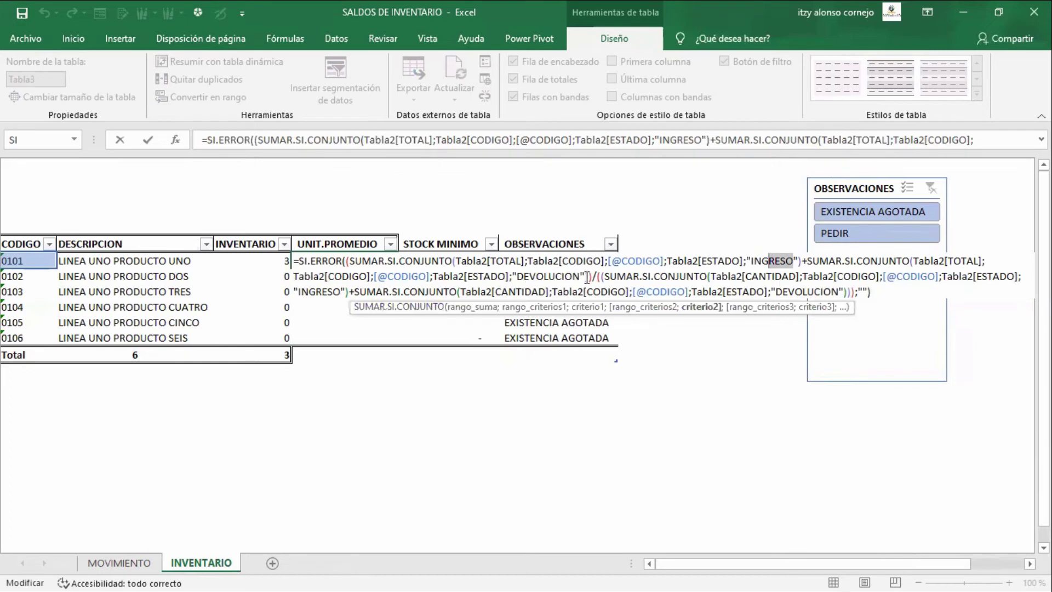
left_click_drag(580, 277, 499, 279)
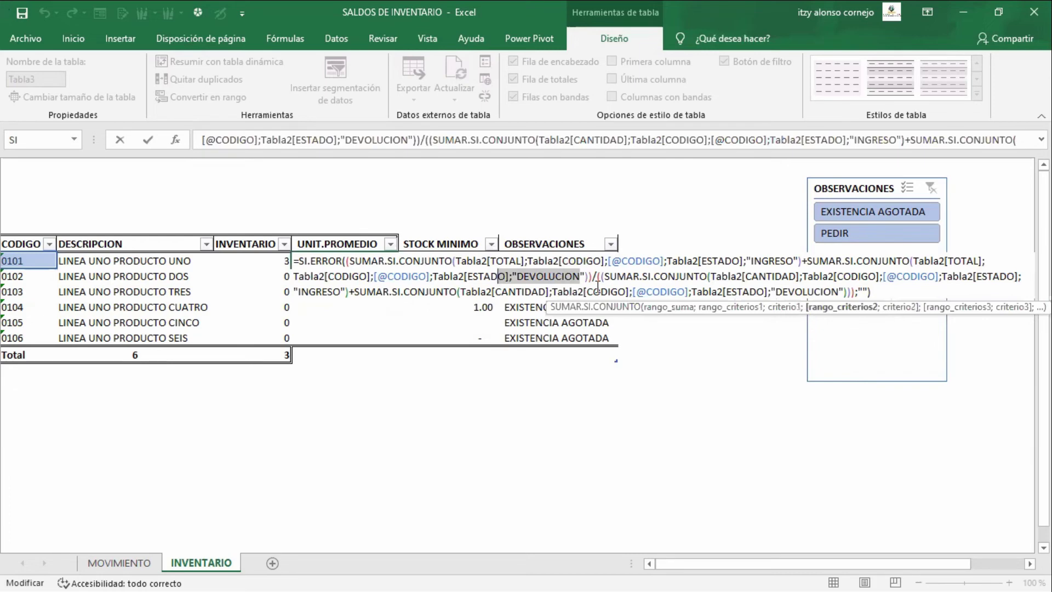
left_click_drag(598, 276, 938, 294)
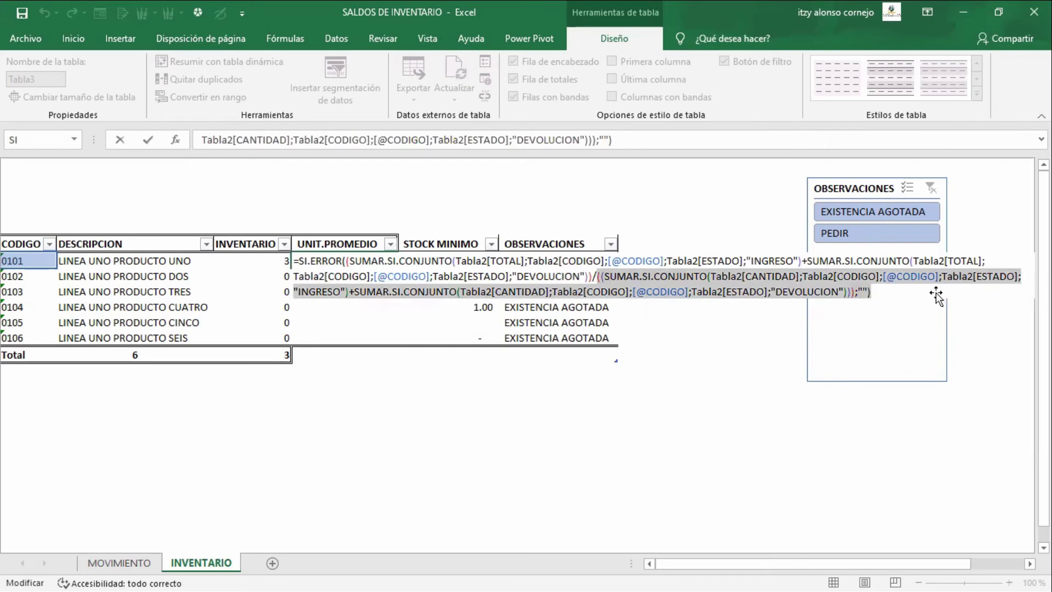
double_click(804, 292)
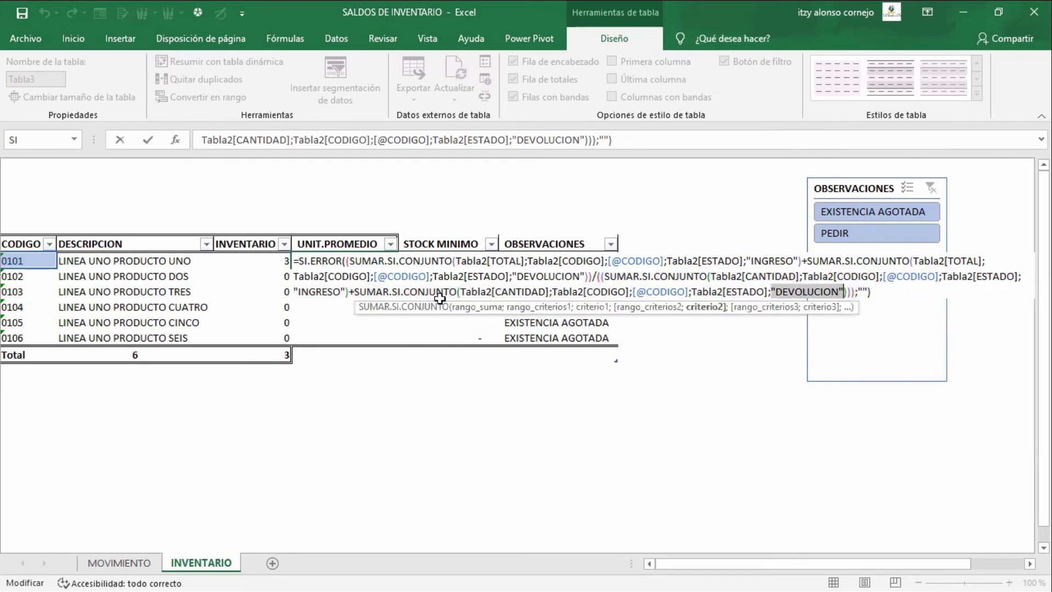
double_click(329, 290)
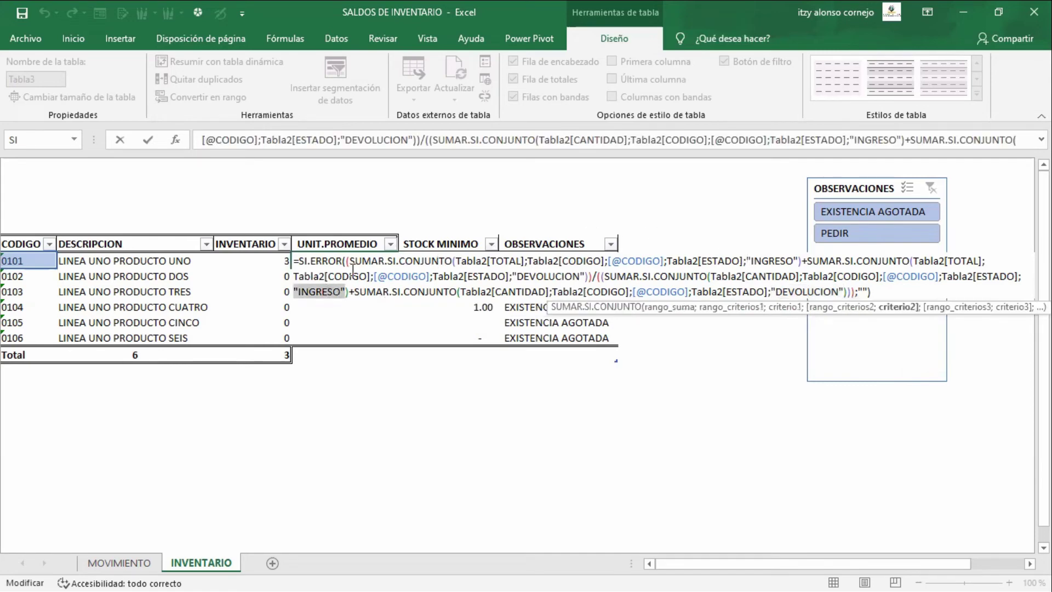
Examine how the D7 formula divides the summed TOTAL amounts by the summed CANTIDAD units, keeping the formula intact
left_click_drag(306, 262, 597, 276)
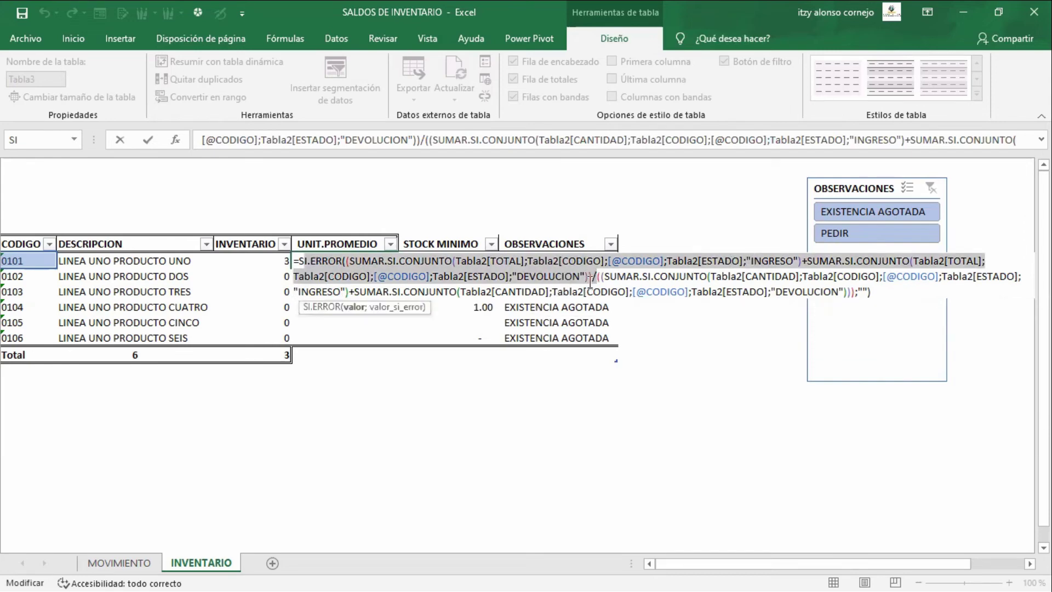
left_click(684, 276)
left_click_drag(685, 276, 886, 294)
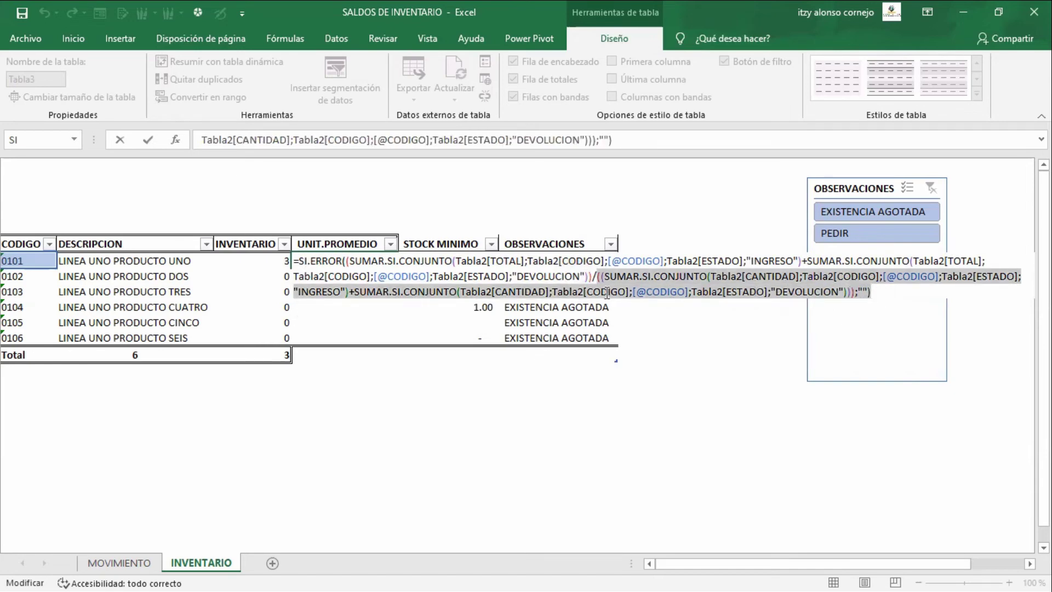
left_click(598, 277)
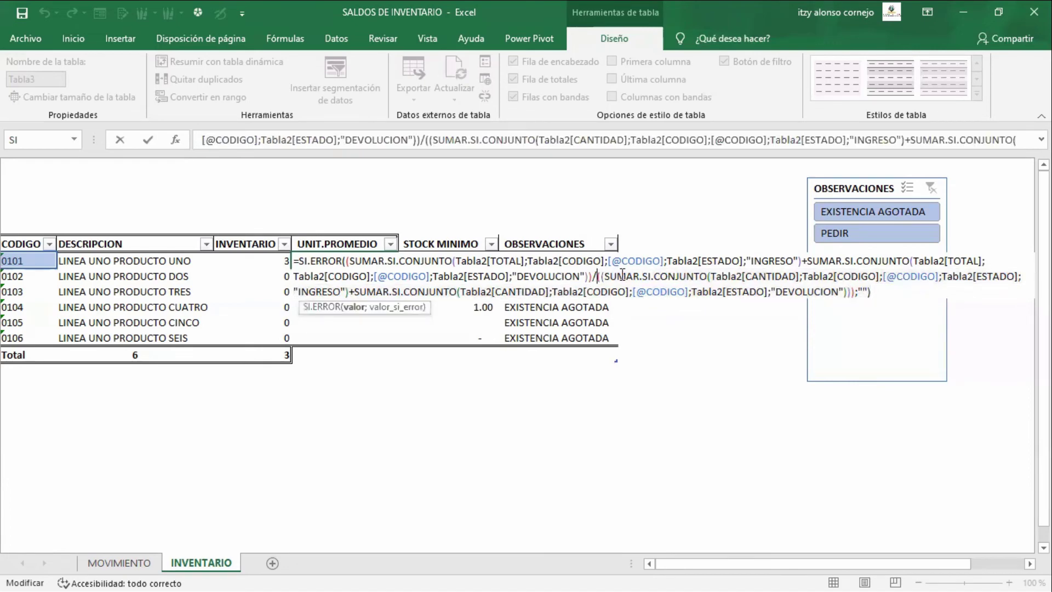
key("Return")
key("Up")
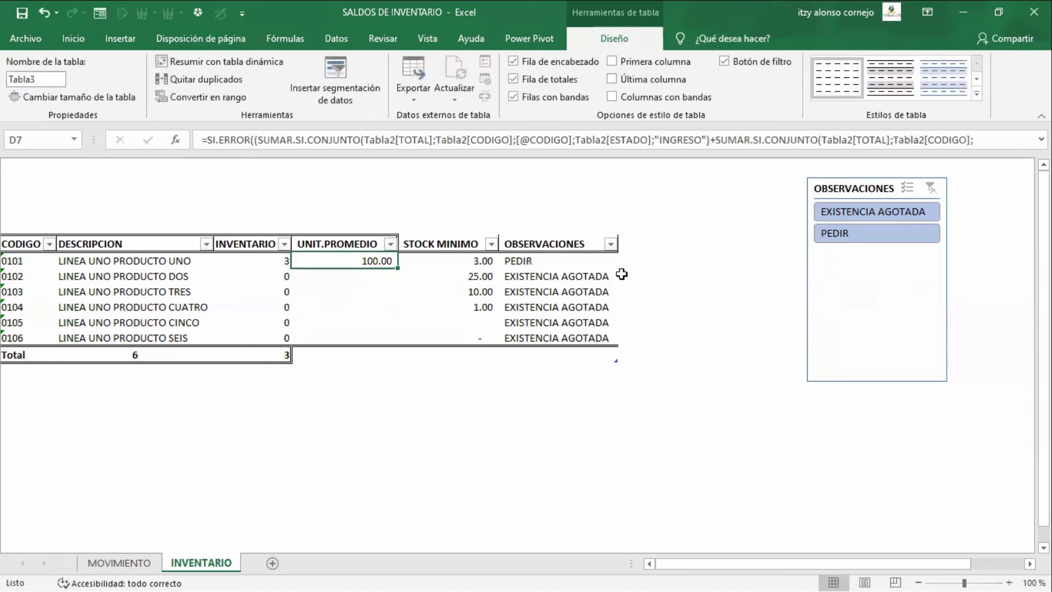
Check the TOTAL entry of the DEVOLUCION row on the MOVIMIENTO sheet
key("ctrl+Page_Up")
key("Up")
key("Right")
key("Right")
key("Right")
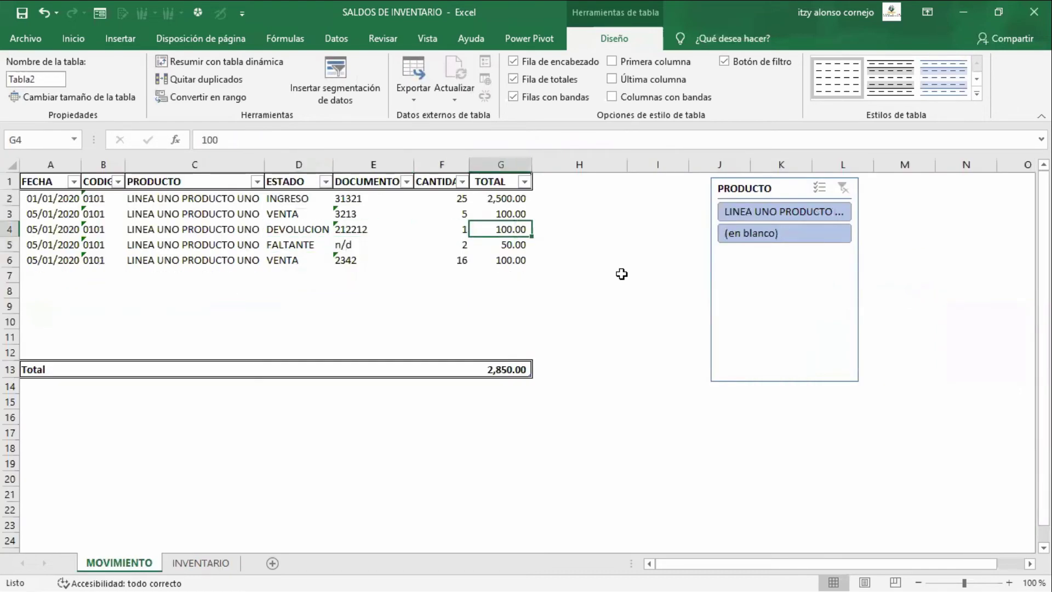
Start a new movement in row 7 of MOVIMIENTO with FECHA 5-1-2020 and CODIGO 0102
key("Down")
key("Down")
key("Down")
key("Left")
key("Left")
key("Left")
key("Left")
key("Left")
key("Left")
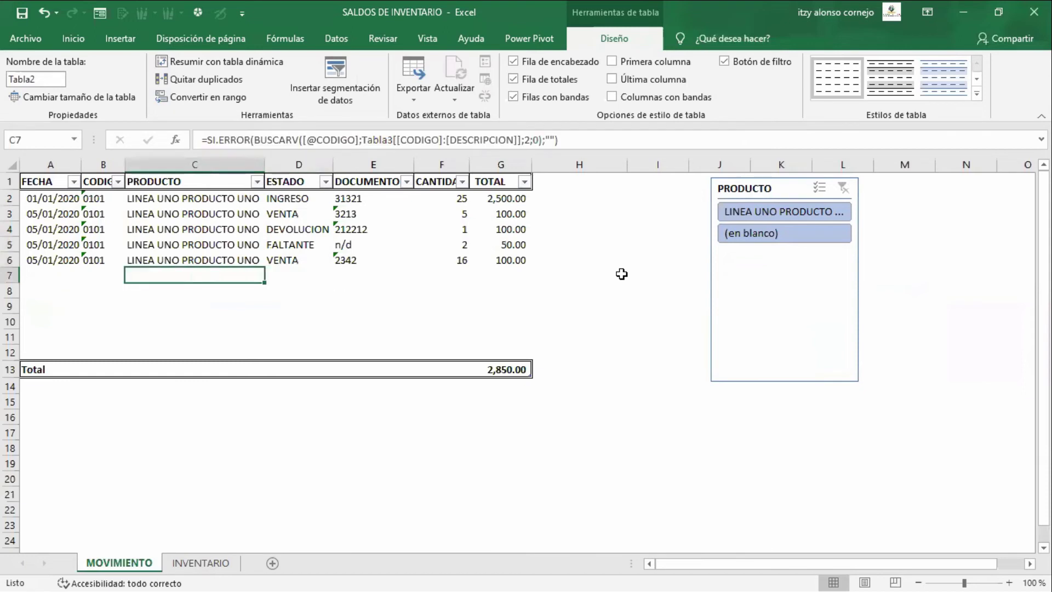
type("5-1-2020")
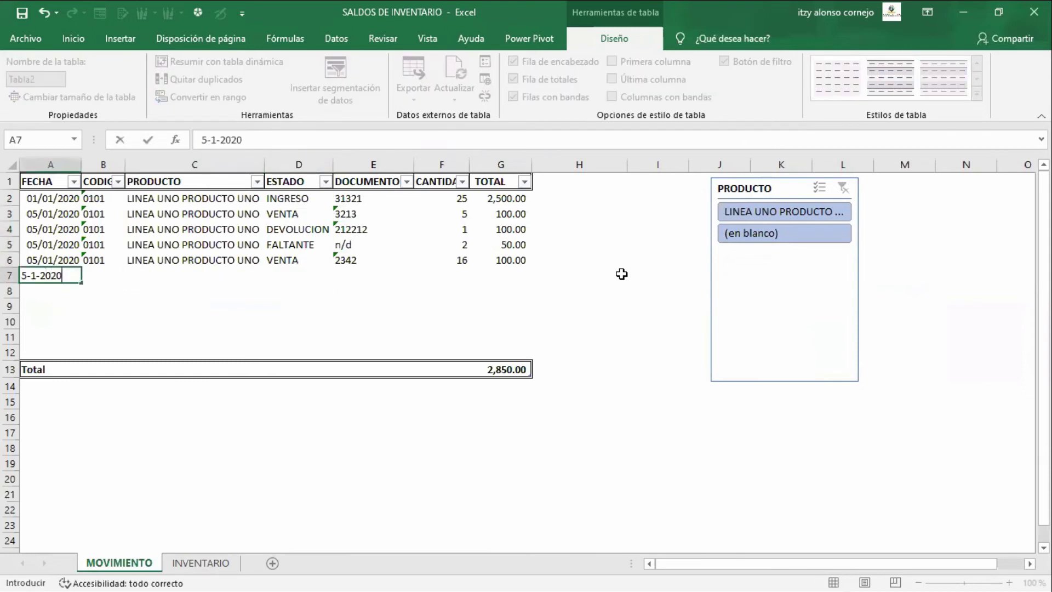
key("Tab")
type("0102")
key("Tab")
key("Tab")
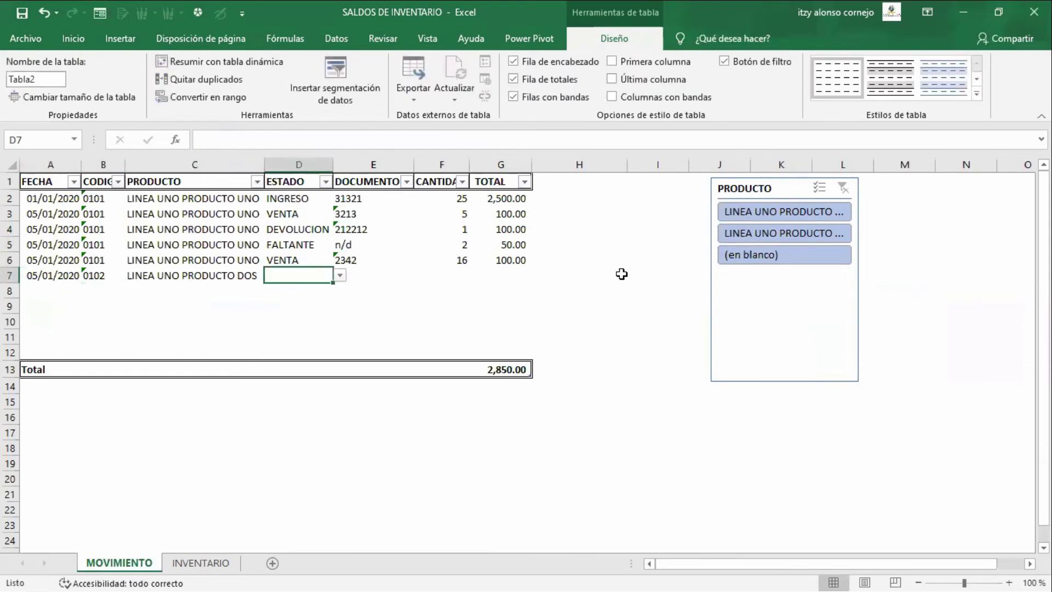
Fill row 7 with ESTADO INGRESO, DOCUMENTO 2342 and CANTIDAD 500
type("inGRESO")
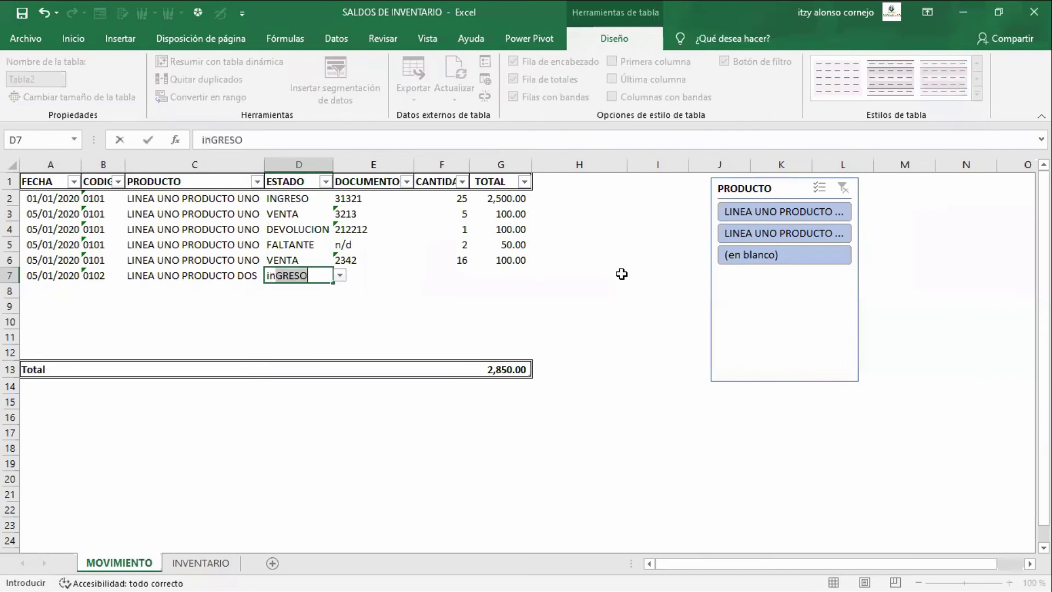
key("Return")
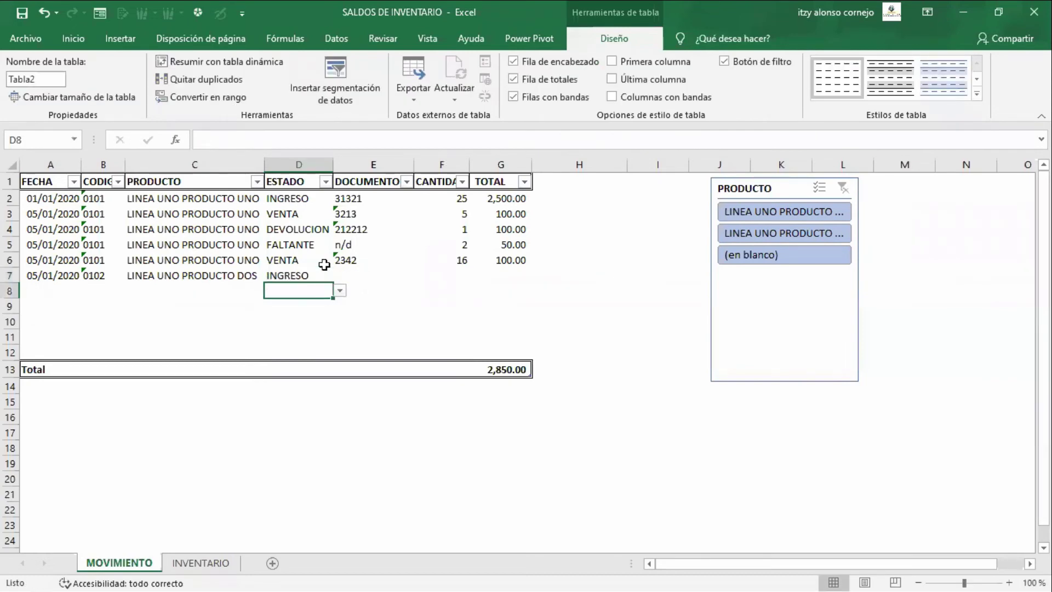
left_click(405, 277)
type("2342")
key("Tab")
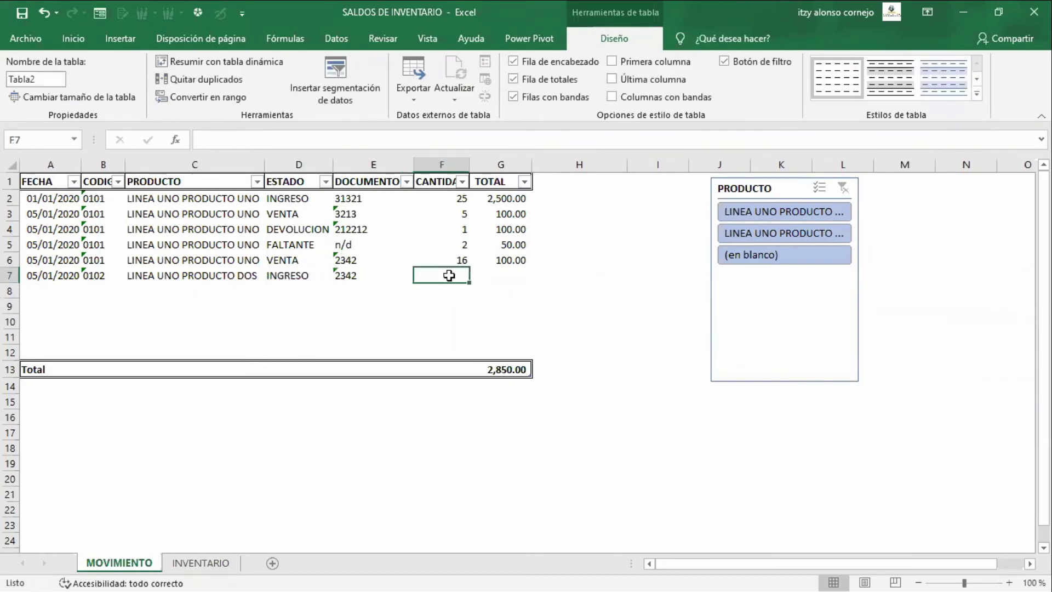
type("500")
key("Return")
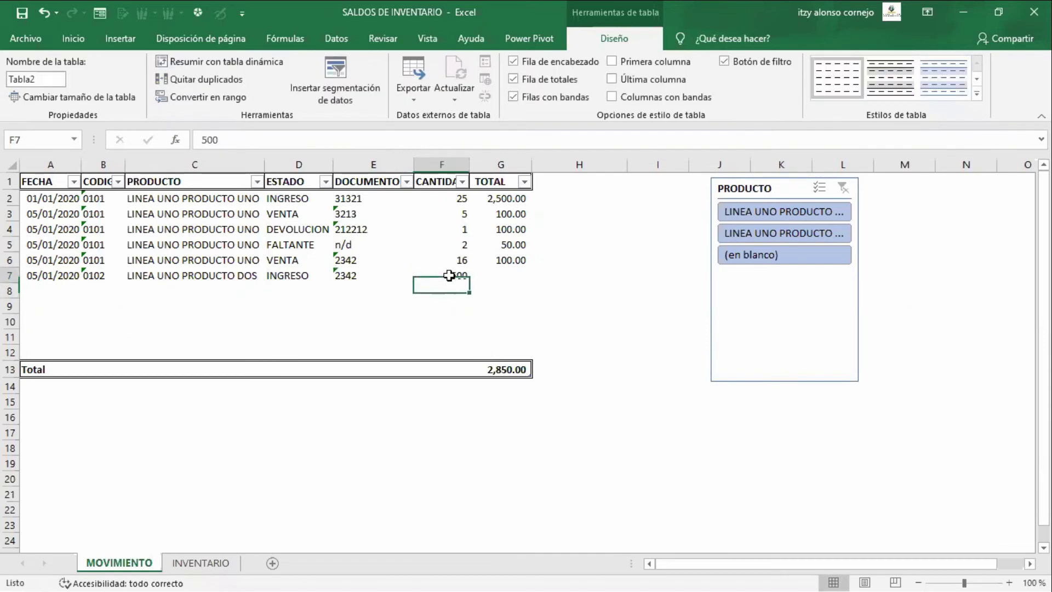
Enter 100 as the TOTAL of row 7 and check product 0102's UNIT.PROMEDIO on the INVENTARIO sheet
left_click(449, 275)
key("Tab")
type("100")
key("Return")
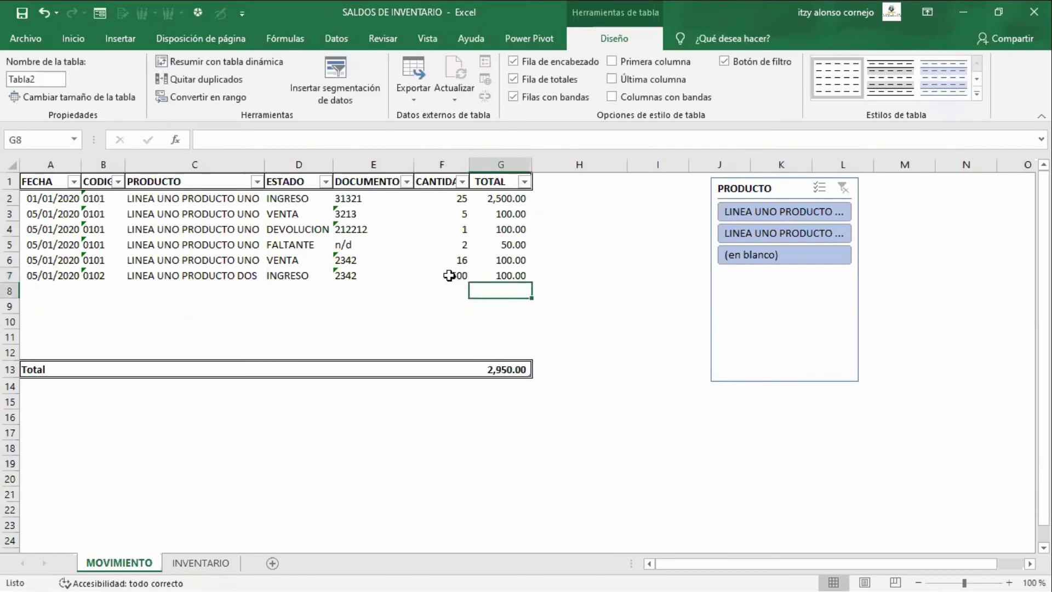
key("ctrl+Page_Down")
key("Down")
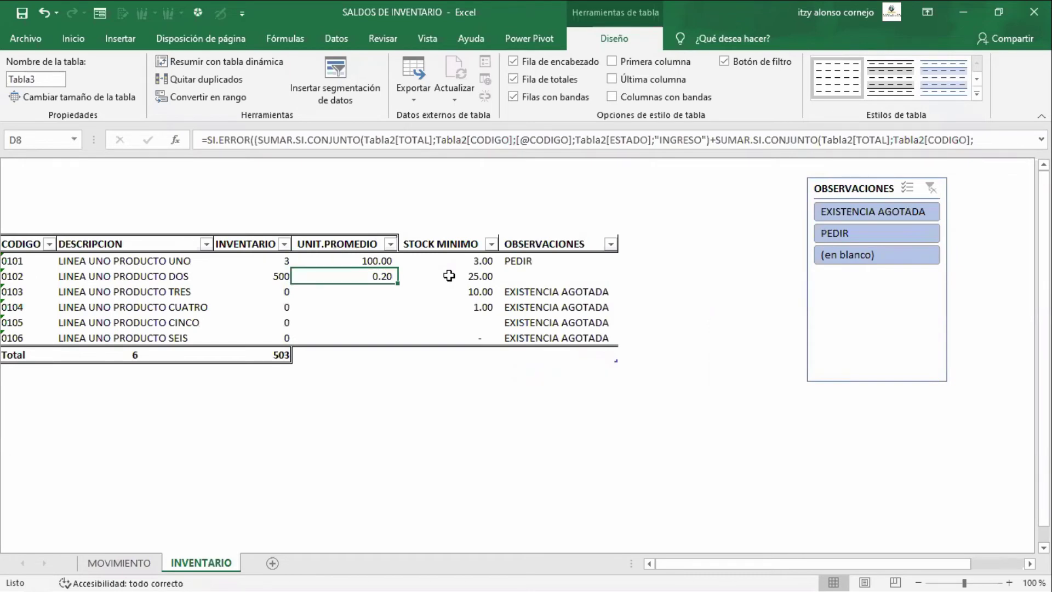
Change the TOTAL of the 0102 INGRESO movement in row 7 of MOVIMIENTO to 5000
key("ctrl+Page_Up")
key("Up")
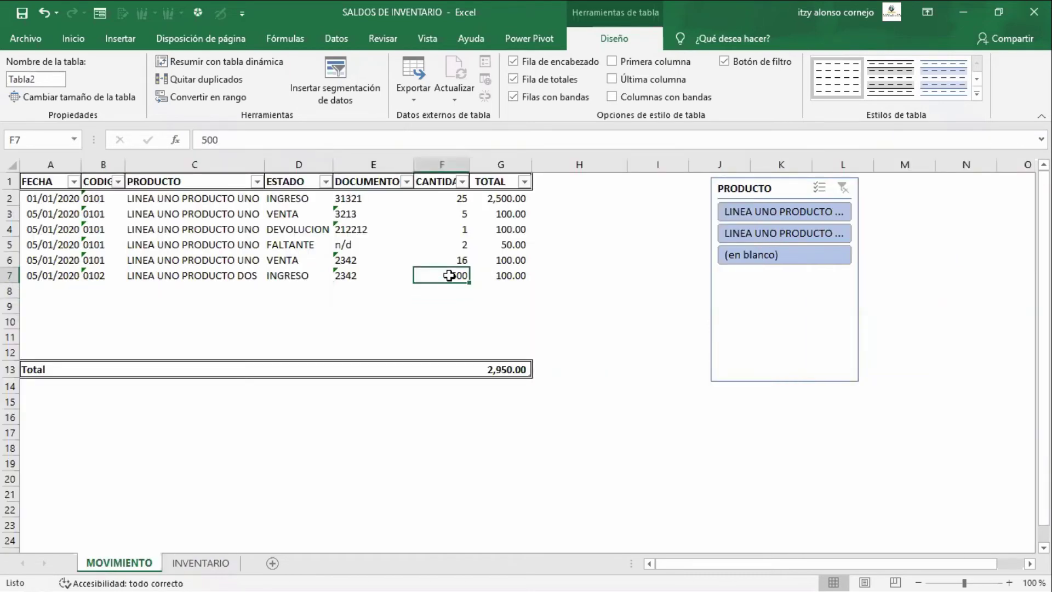
key("Right")
key("Left")
left_click(518, 276)
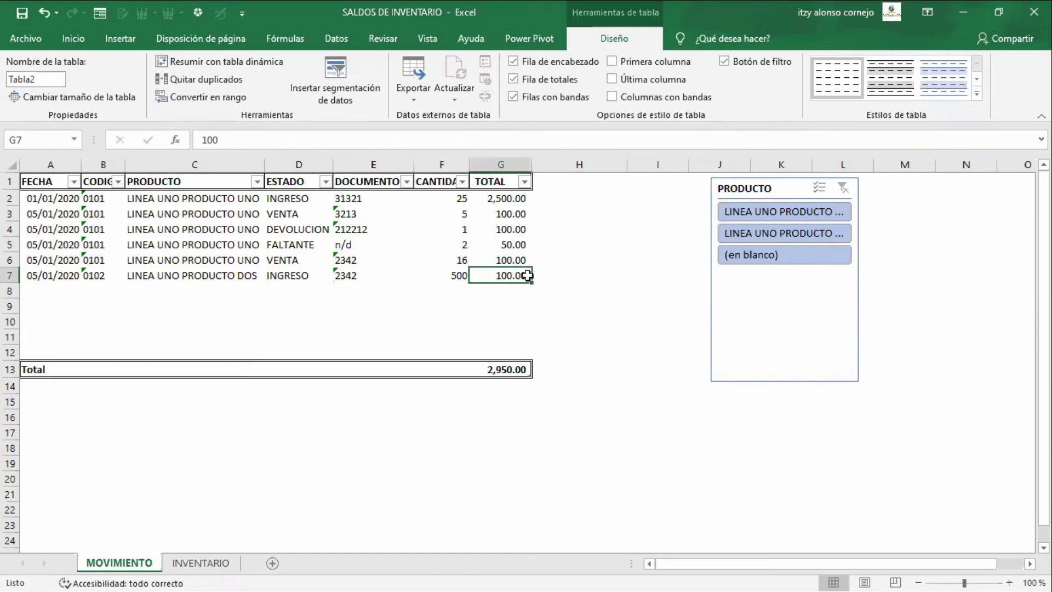
key("BackSpace")
type("5000")
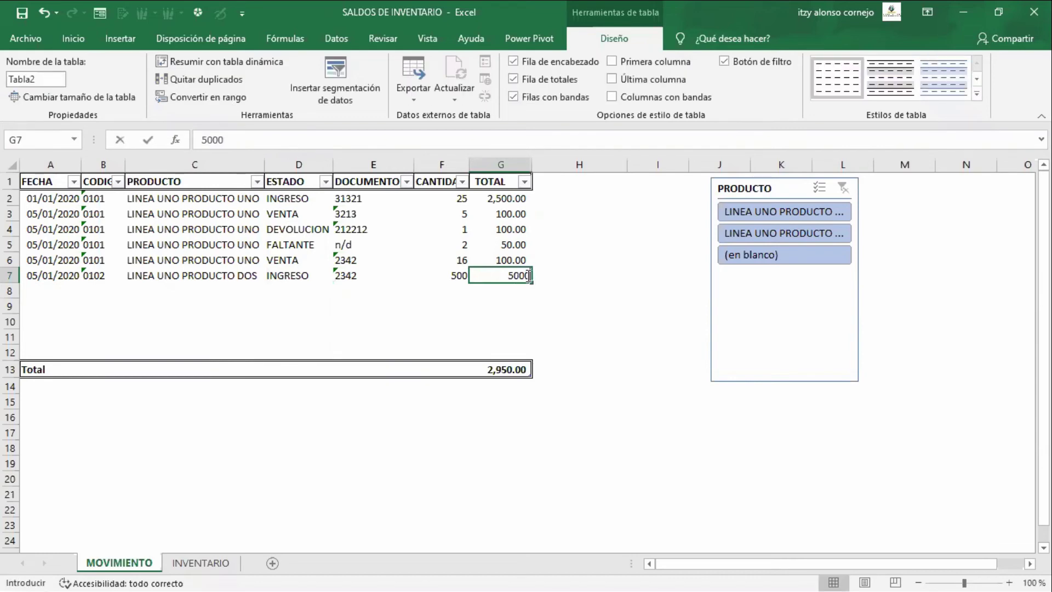
key("Return")
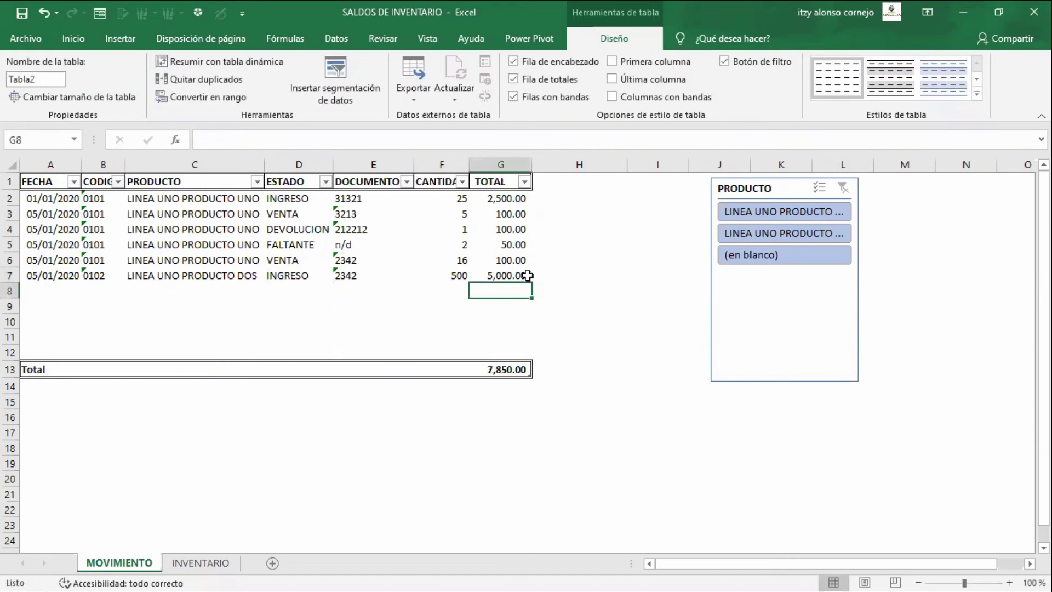
Compare product 0102's UNIT.PROMEDIO, OBSERVACIONES, STOCK MINIMO and INVENTARIO cells on the INVENTARIO sheet
key("ctrl+Page_Down")
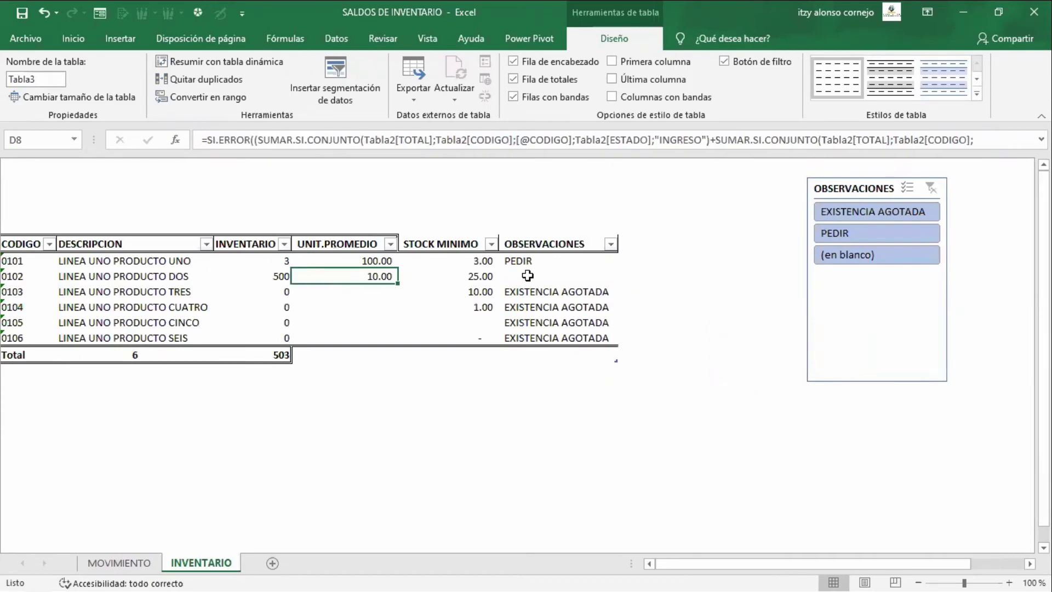
left_click(528, 275)
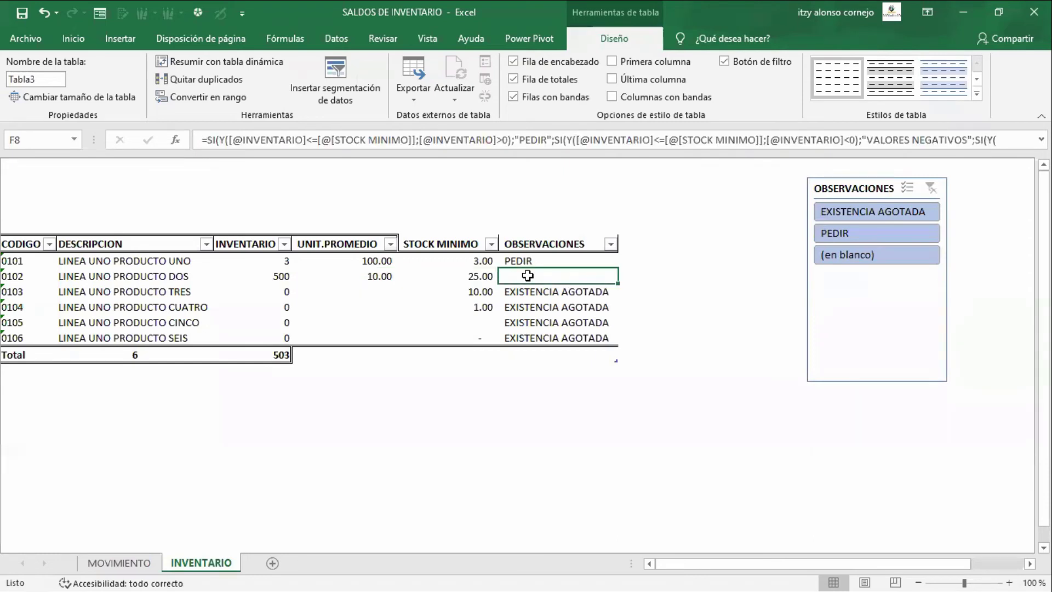
key("Left")
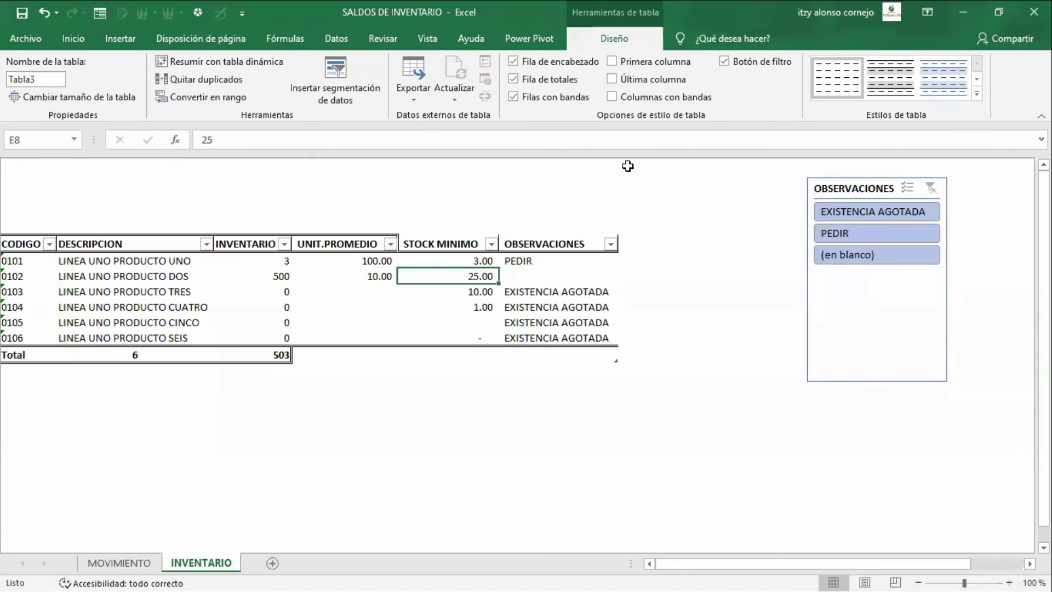
left_click(487, 279)
left_click(266, 279)
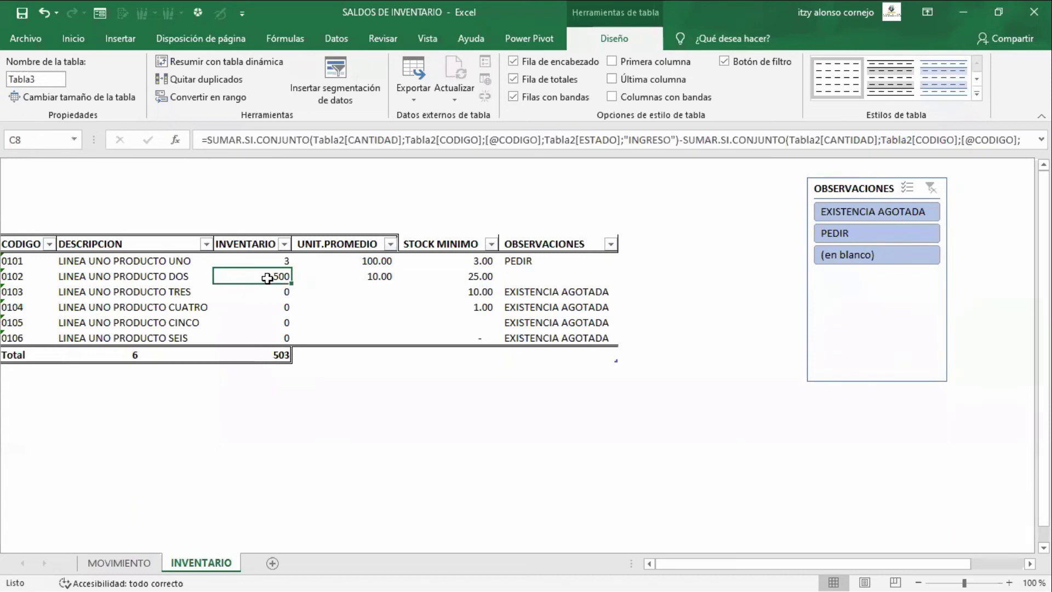
Start another movement in row 8 of MOVIMIENTO with FECHA 05/01/2020 and CODIGO 0102
key("ctrl+Page_Up")
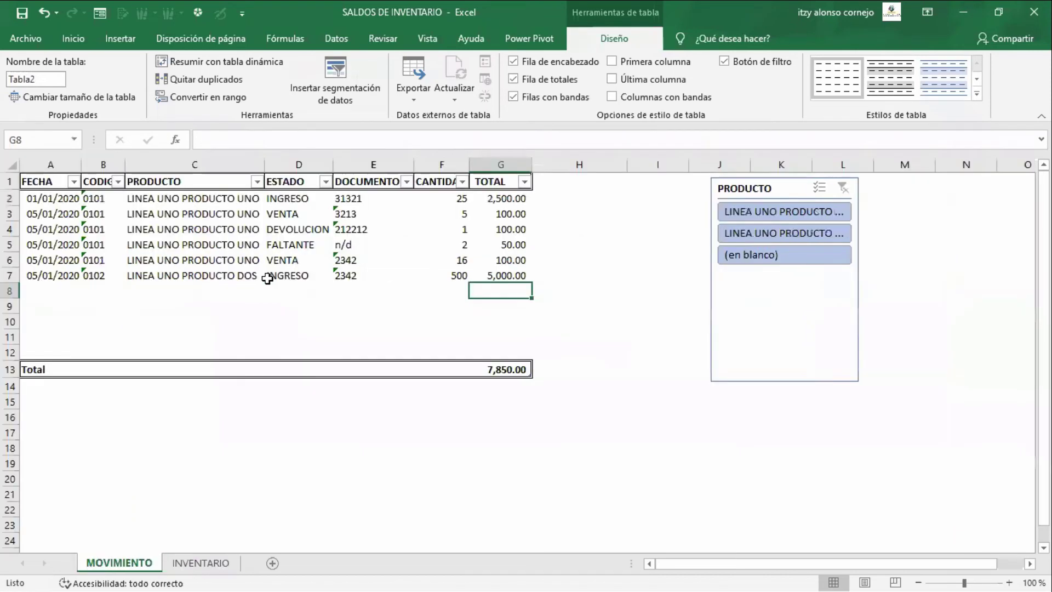
key("Left")
key("Left")
key("Left")
key("Left")
key("Left")
key("Left")
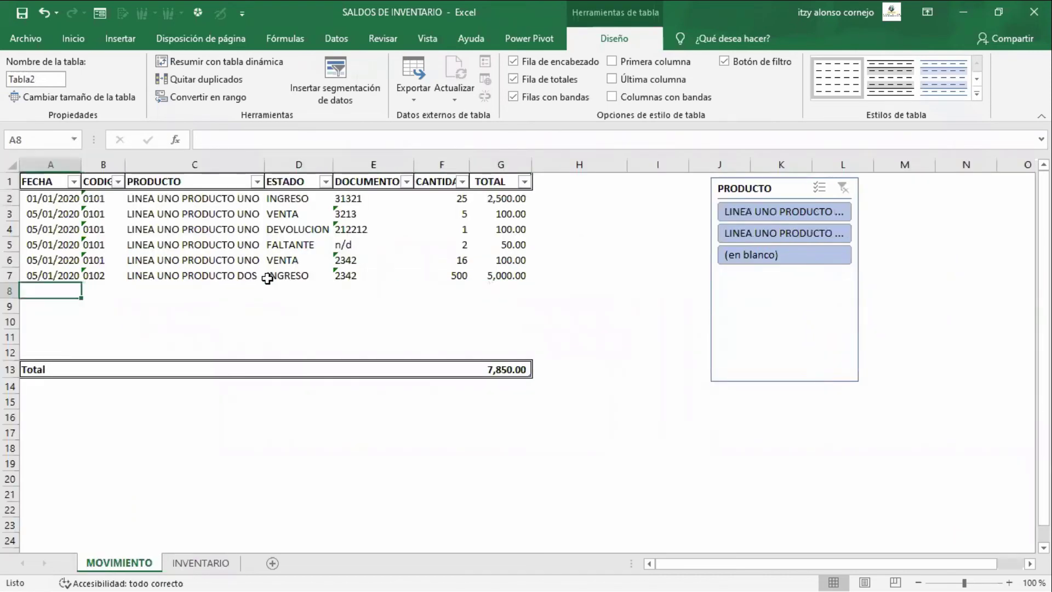
type("05/01/2020")
key("Tab")
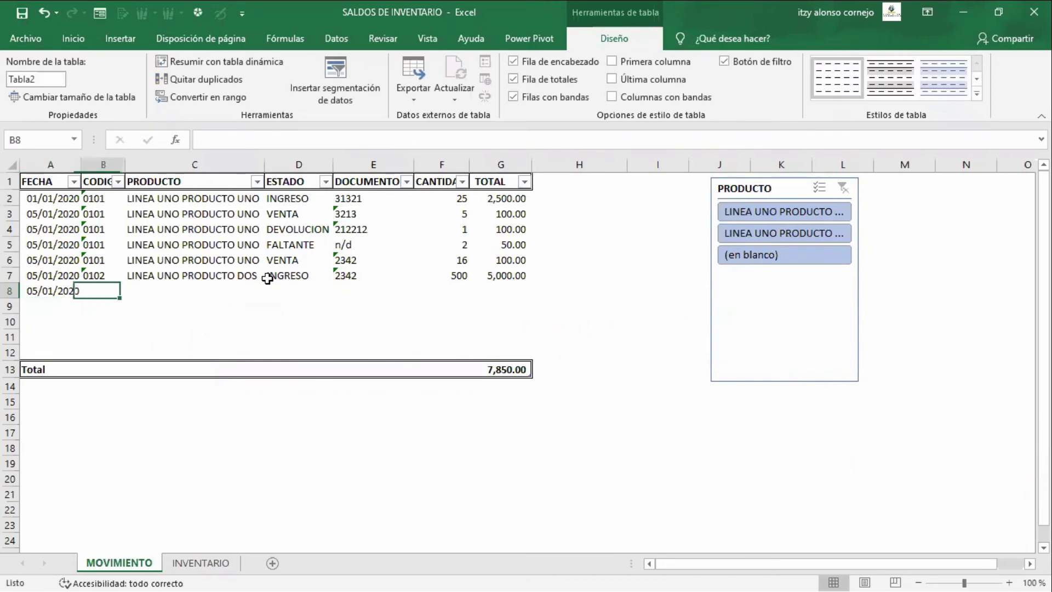
type("0102")
key("Tab")
key("Tab")
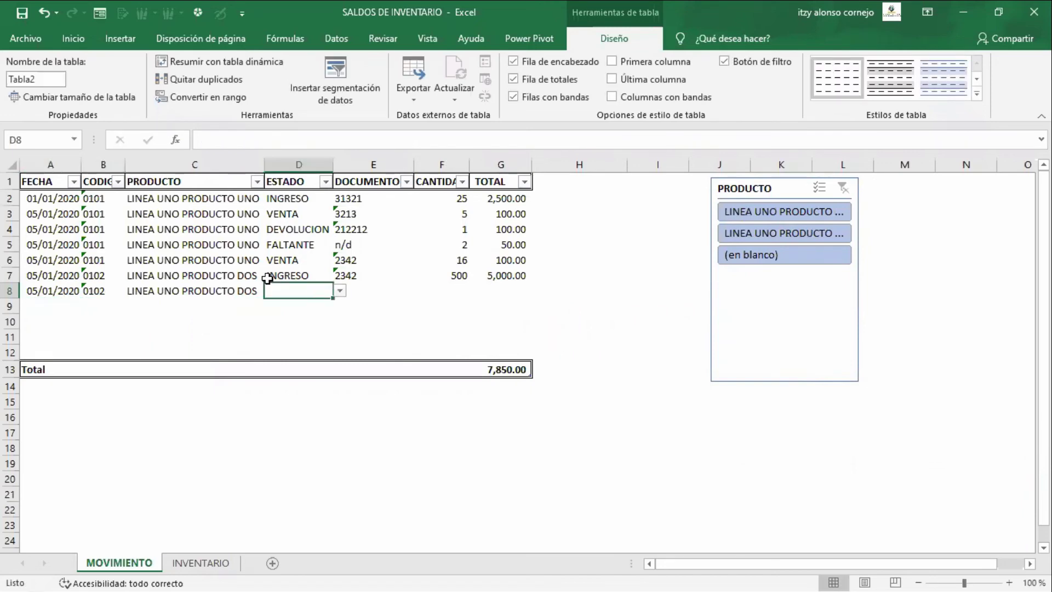
Set row 8's ESTADO to VENTA and its DOCUMENTO to 21321, ending on the row's CANTIDAD cell
type("venta")
key("Tab")
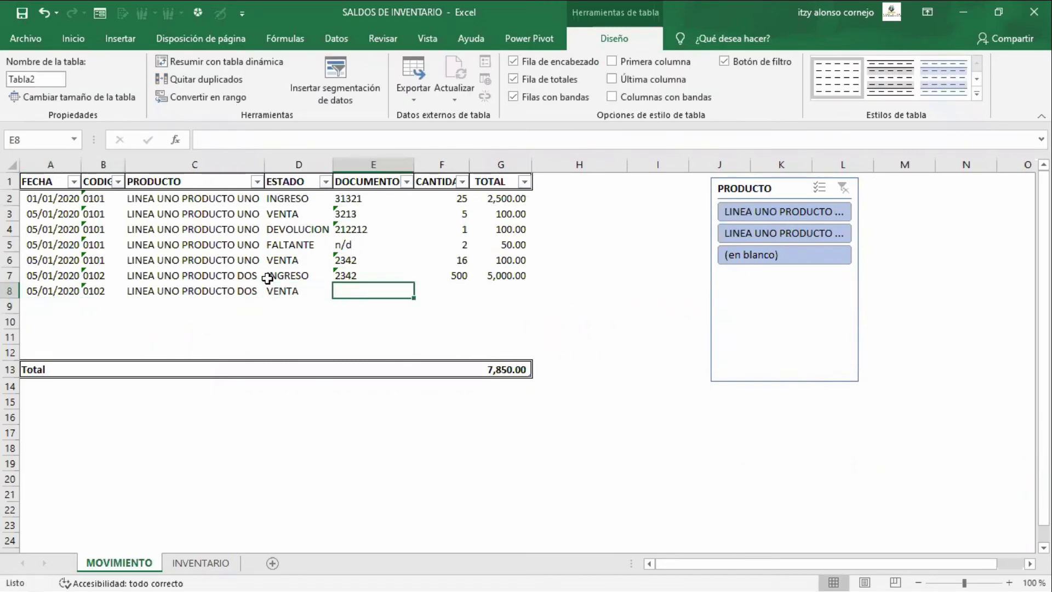
type("21321")
key("Return")
key("Up")
key("Up")
key("Right")
key("Down")
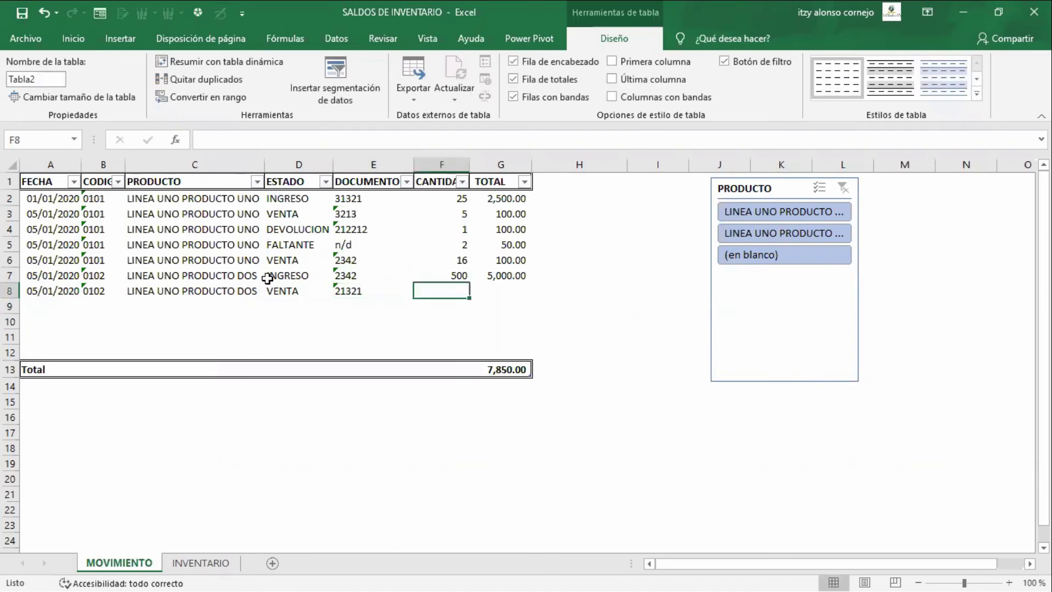
Complete the 0102 VENTA movement in row 8 with CANTIDAD 485 and TOTAL 545454
type("4")
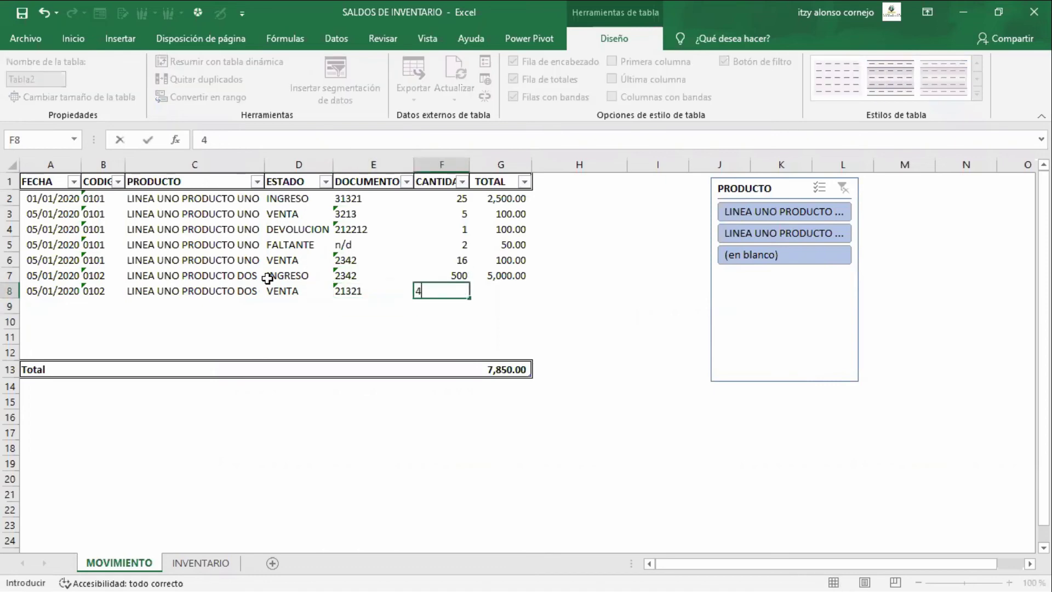
type("85")
key("Return")
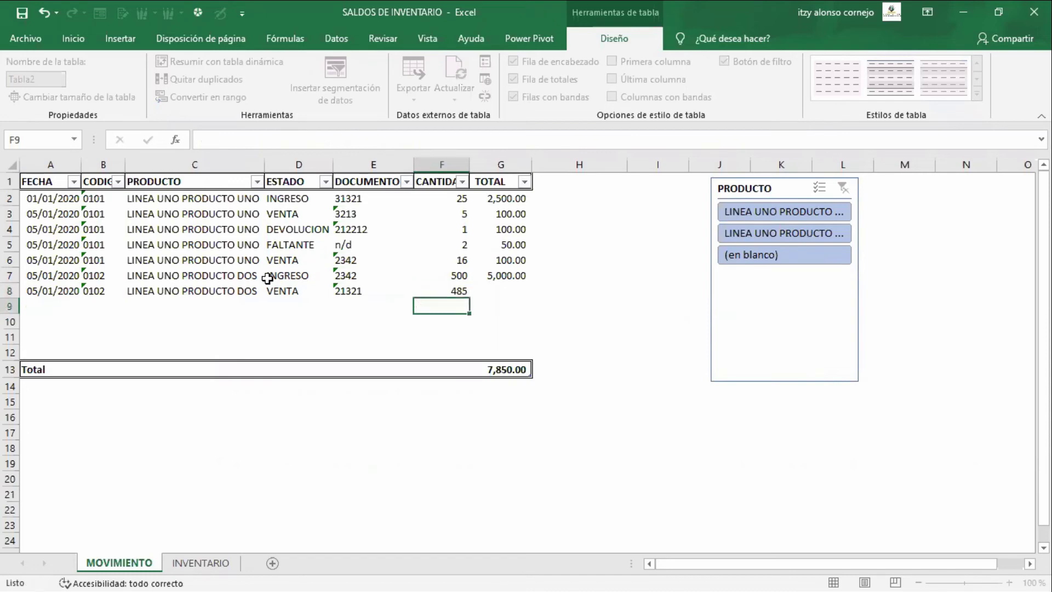
key("Up")
key("Right")
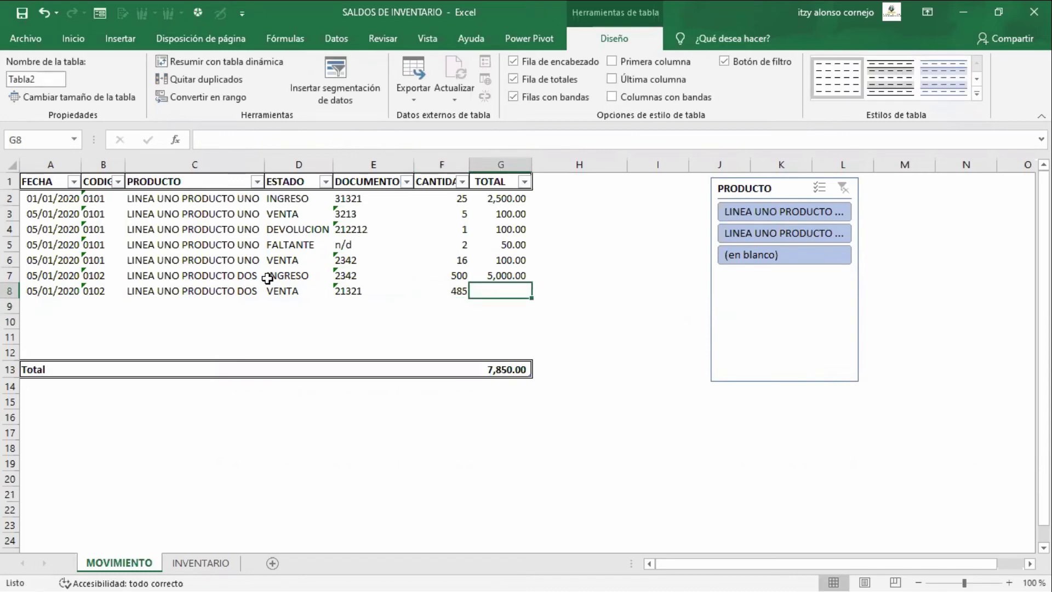
type("545454")
key("Return")
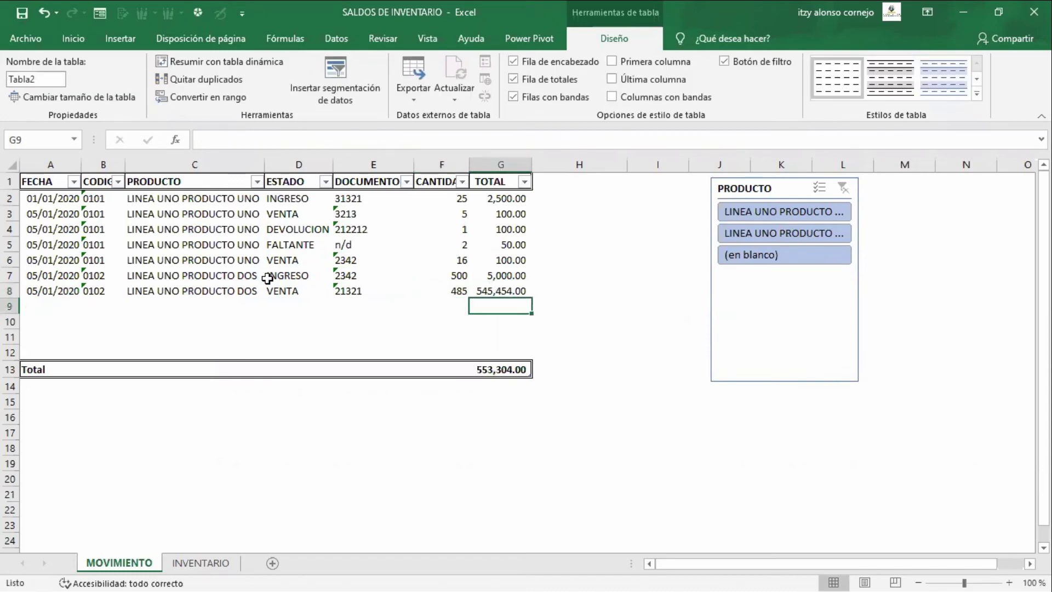
key("Up")
Compare product 0102's INVENTARIO, UNIT.PROMEDIO, STOCK MINIMO and OBSERVACIONES cells on the INVENTARIO sheet after the sale
key("ctrl+Page_Down")
key("Right")
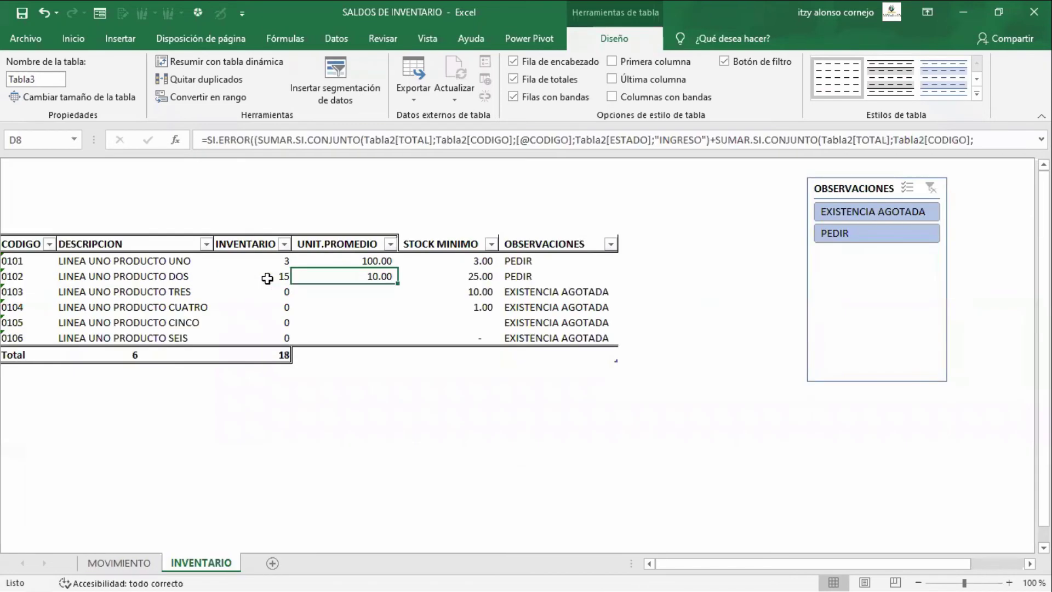
key("Down")
key("Left")
key("Up")
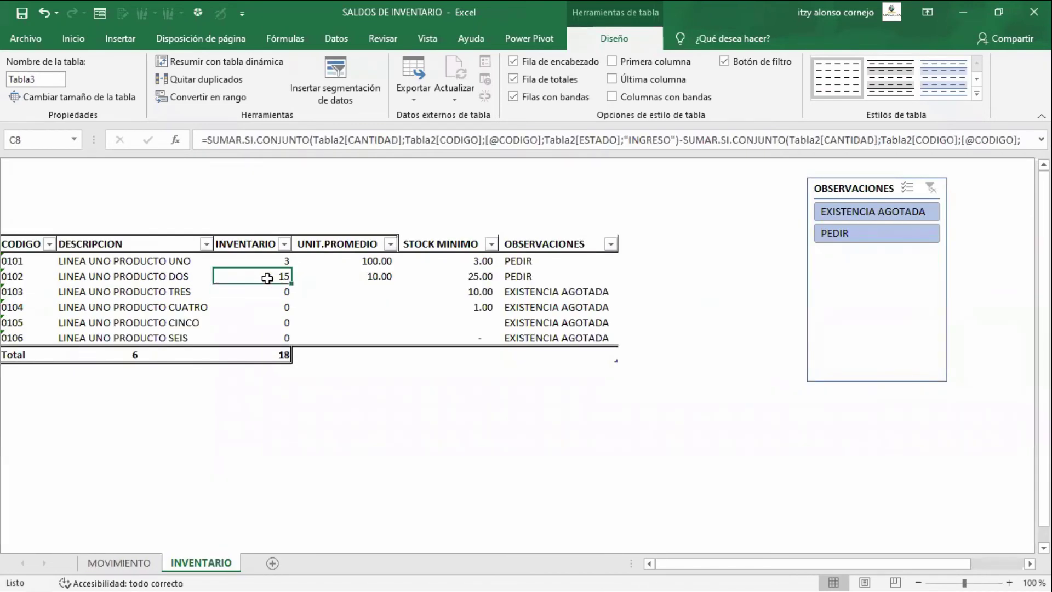
key("Right")
key("Right")
key("Left")
key("Left")
key("Right")
key("Right")
key("Right")
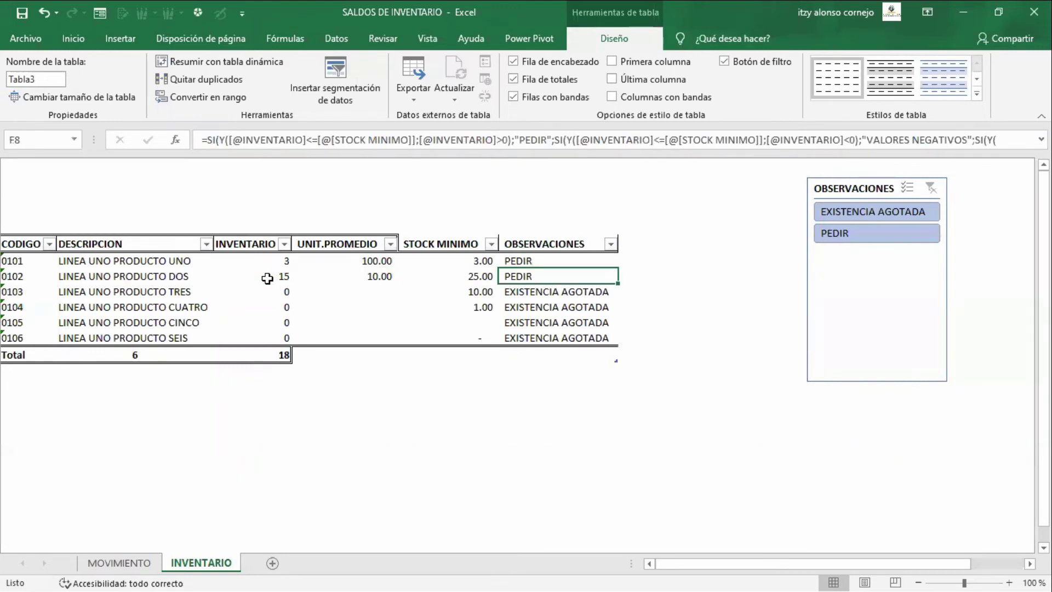
key("Left")
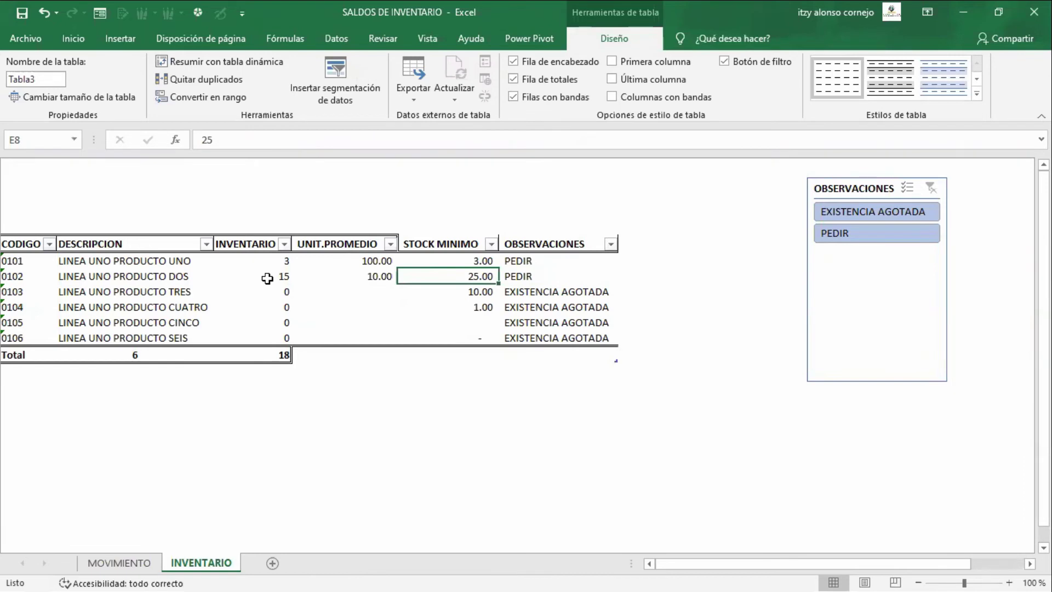
key("Left")
key("Right")
key("Right")
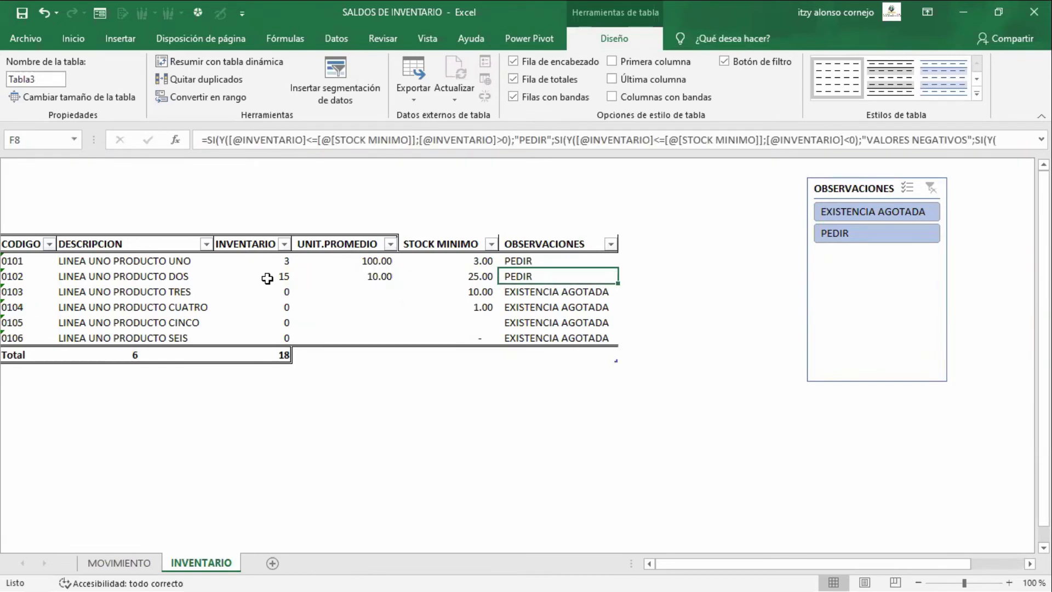
key("Left")
key("Left")
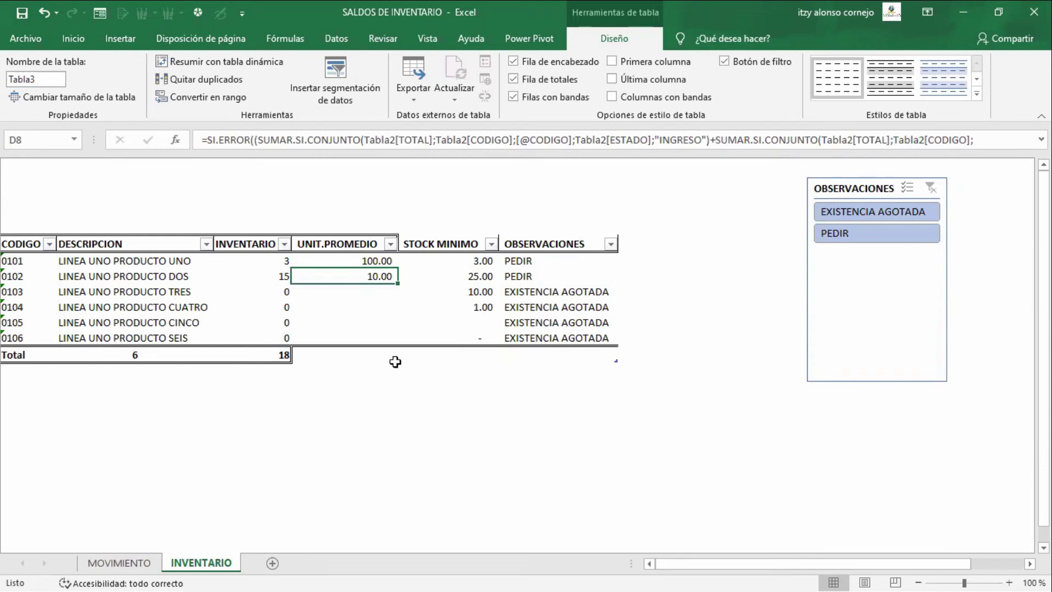
Inspect product 0101's INVENTARIO and UNIT.PROMEDIO formulas, highlighting the full average cost formula, and leave both without edits
left_click(364, 258)
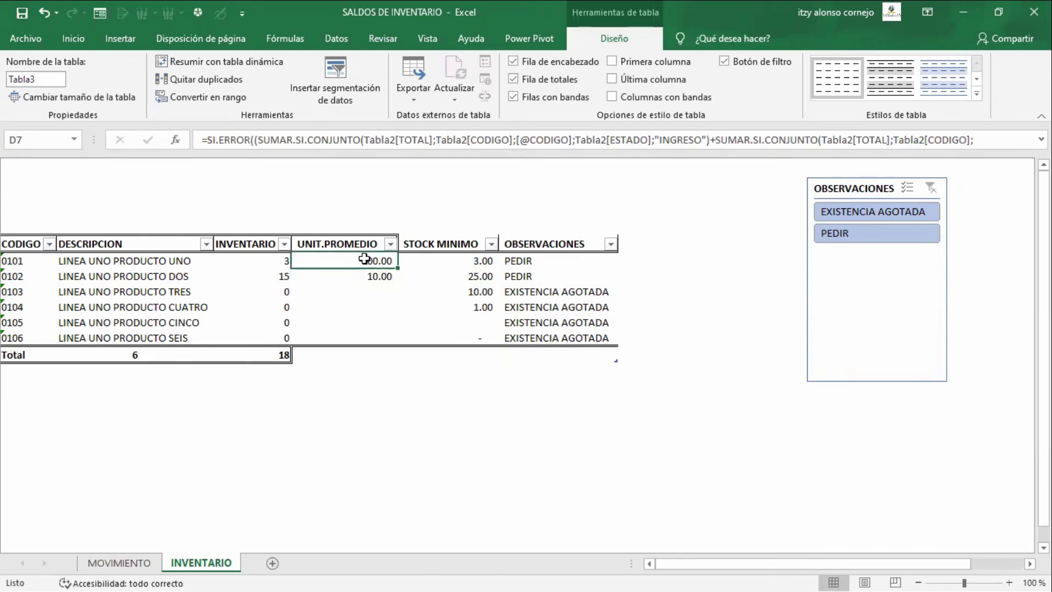
double_click(272, 264)
key("Escape")
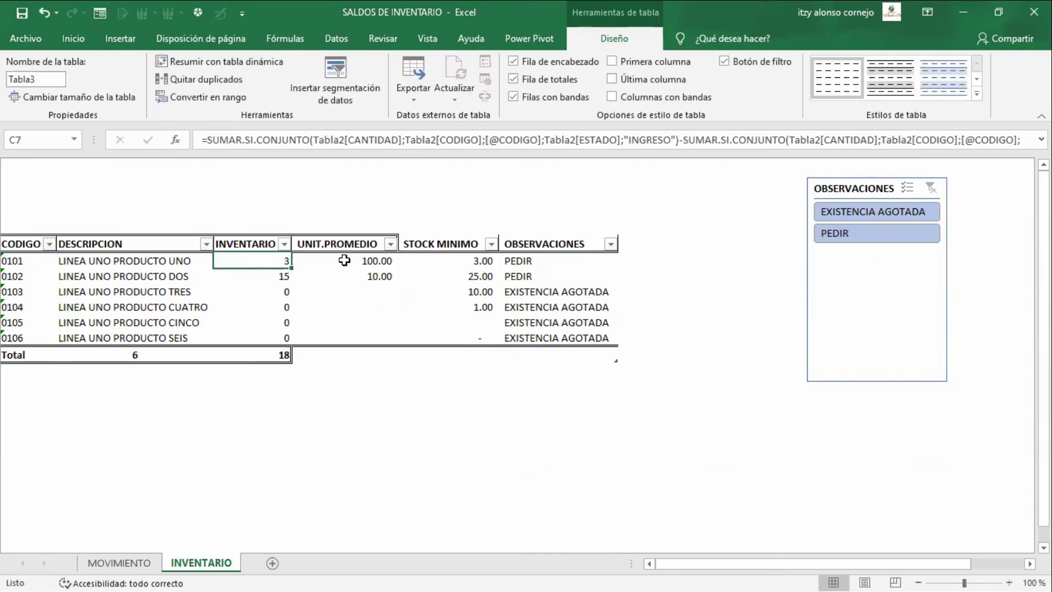
left_click(343, 260)
double_click(344, 261)
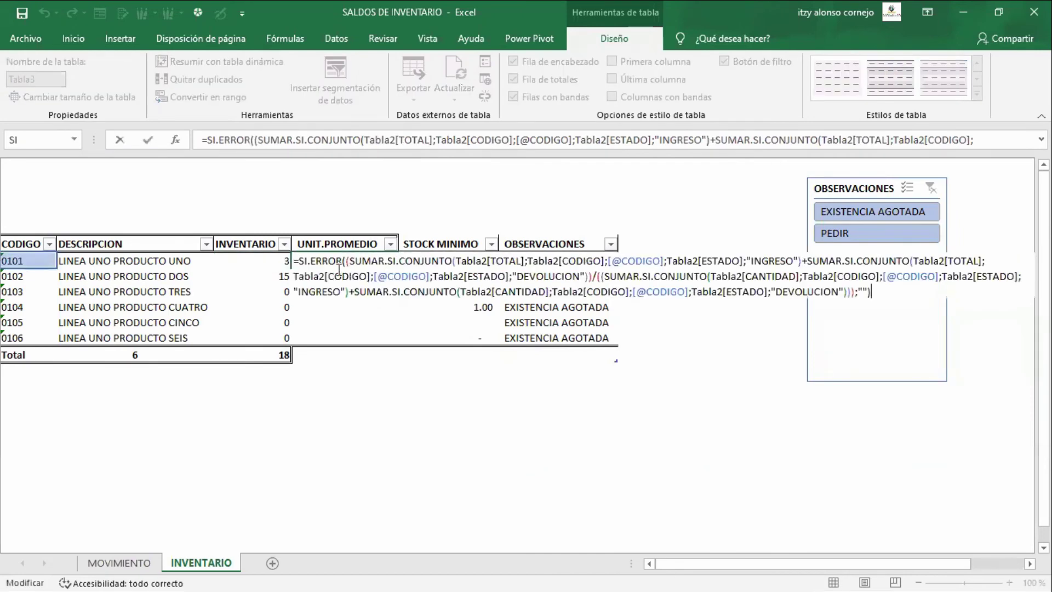
left_click_drag(299, 262, 885, 286)
key("Escape")
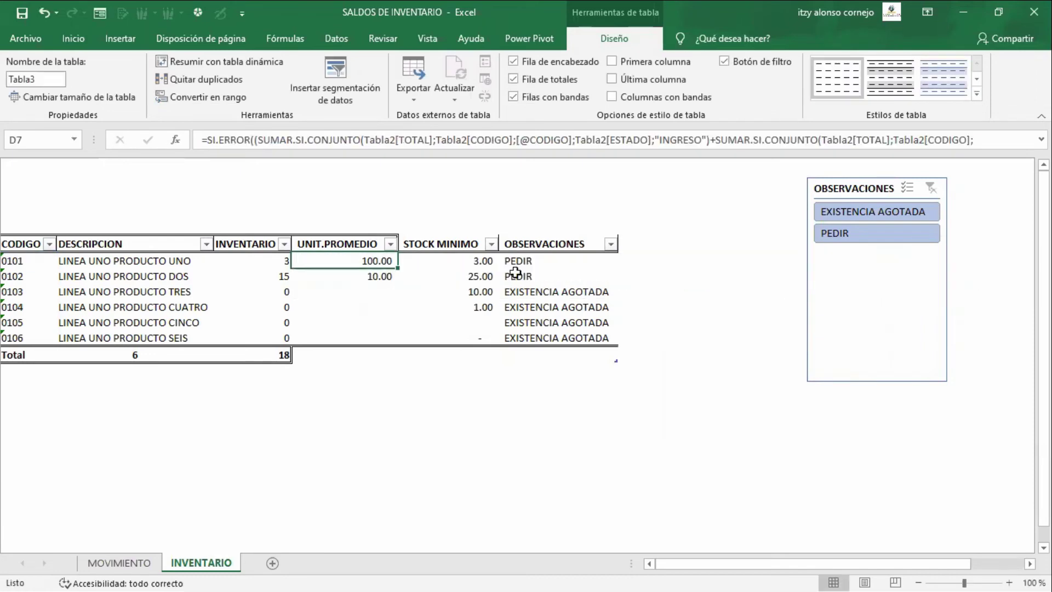
Examine product 0101's STOCK MINIMO entry and the cells its OBSERVACIONES formula refers to
left_click(478, 263)
key("F2")
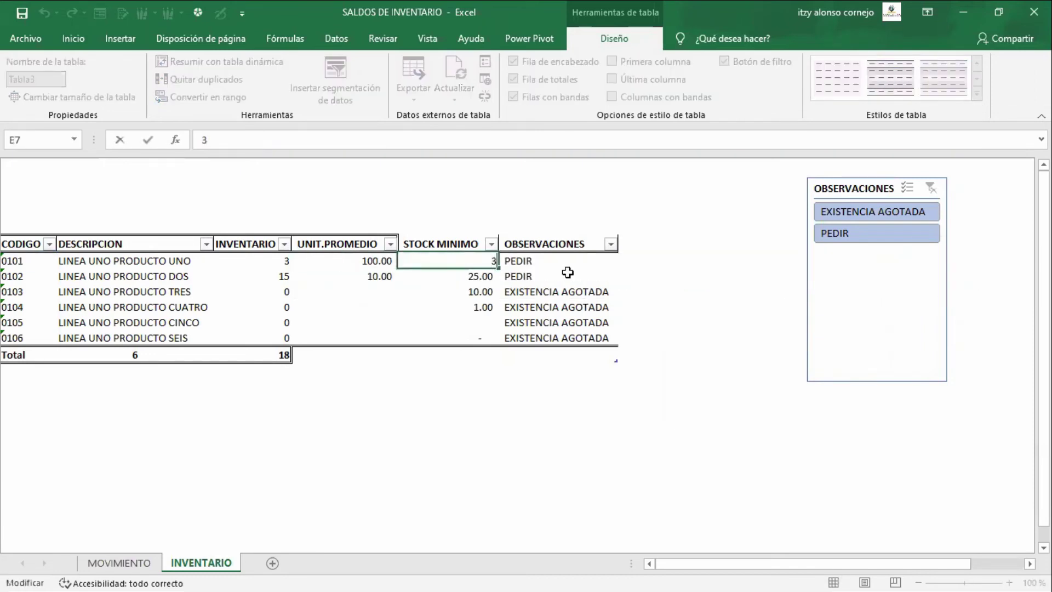
key("Tab")
key("F2")
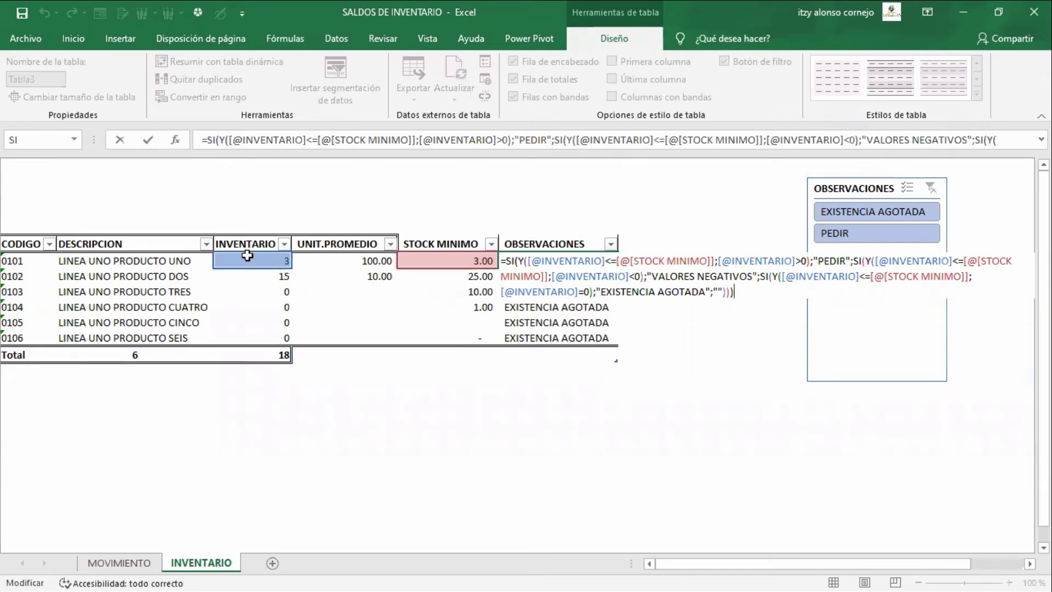
left_click(485, 265)
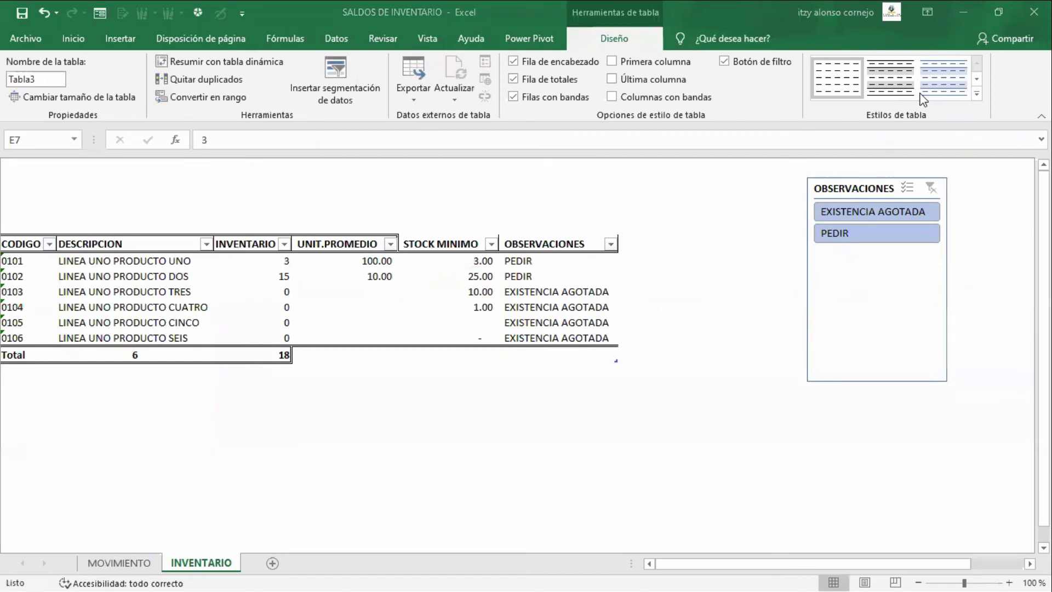
Open product 0101's OBSERVACIONES formula and highlight the first SI's Y test comparing INVENTARIO with STOCK MINIMO and with 0
double_click(545, 262)
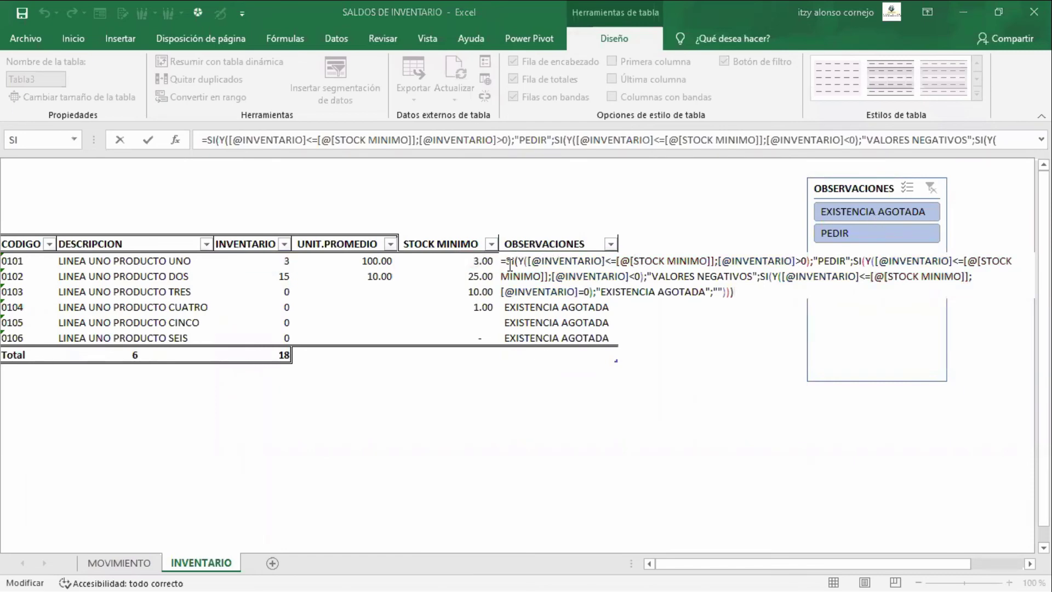
left_click(509, 263)
double_click(509, 262)
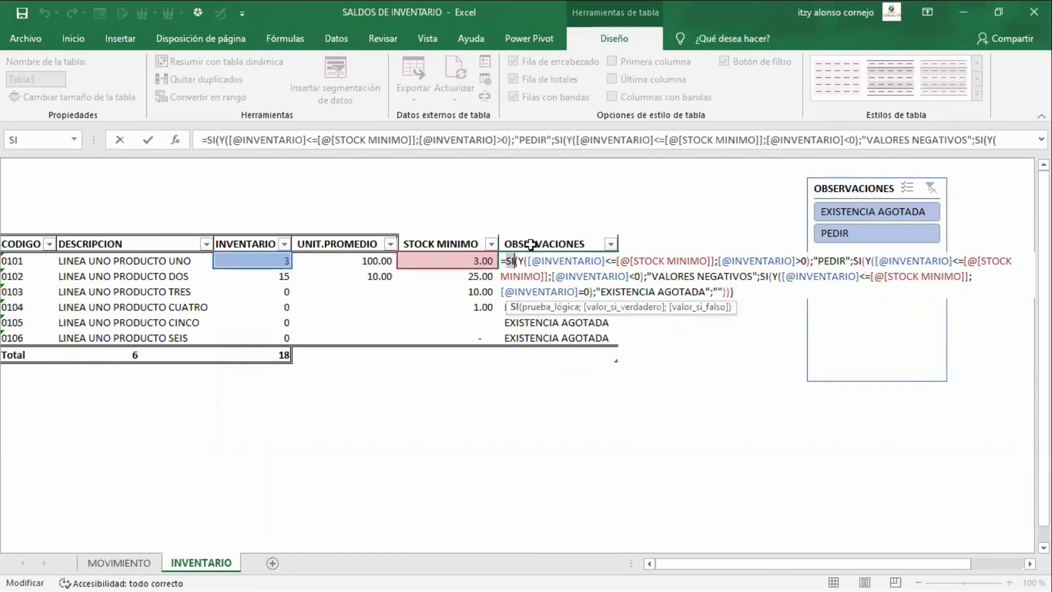
key("Right")
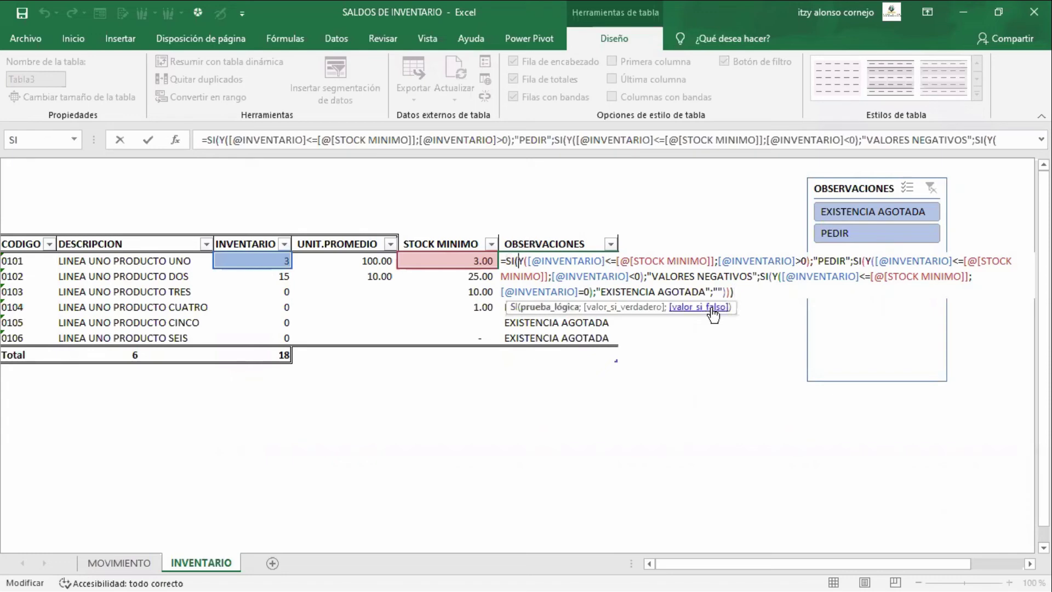
key("shift+Right")
key("shift+Right")
key("shift+Right")
key("shift+Right")
key("shift+Right")
key("shift+Right")
key("shift+Right")
key("shift+Right")
key("shift+Right")
key("shift+Right")
key("shift+Right")
key("shift+Right")
key("shift+Right")
key("shift+Right")
key("shift+Right")
key("shift+Right")
key("shift+Right")
key("shift+Right")
key("shift+Right")
key("shift+Right")
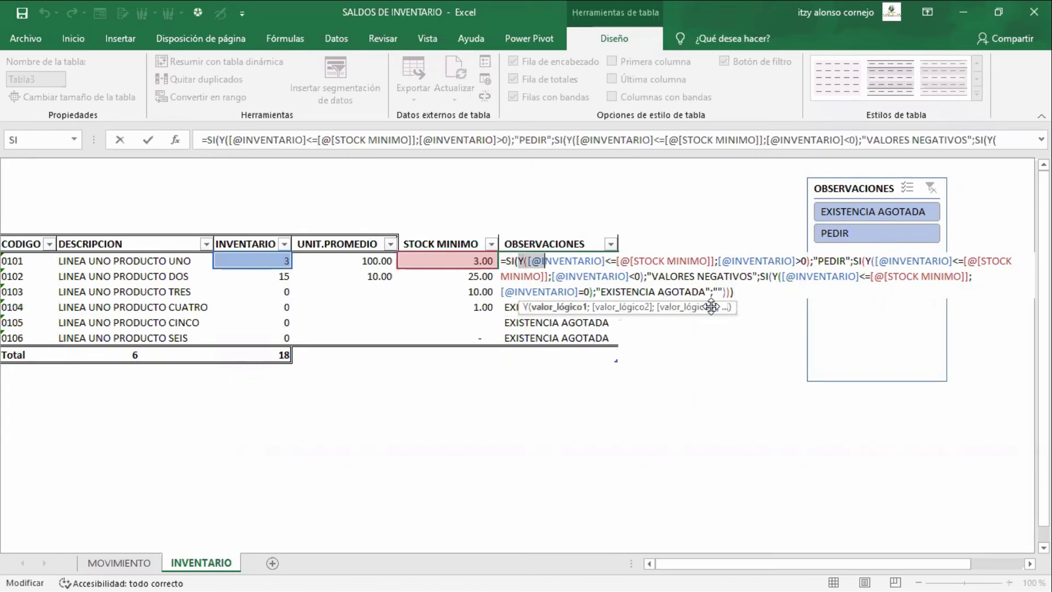
key("shift+Right")
key("shift+Right")
key("shift+Right")
key("shift+Right")
key("shift+Right")
key("shift+Right")
key("shift+Right")
key("shift+Right")
key("shift+Right")
key("shift+Right")
key("shift+Right")
key("shift+Right")
key("shift+Right")
key("shift+Right")
key("shift+Right")
key("shift+Right")
key("shift+Right")
key("shift+Right")
key("shift+Right")
key("shift+Right")
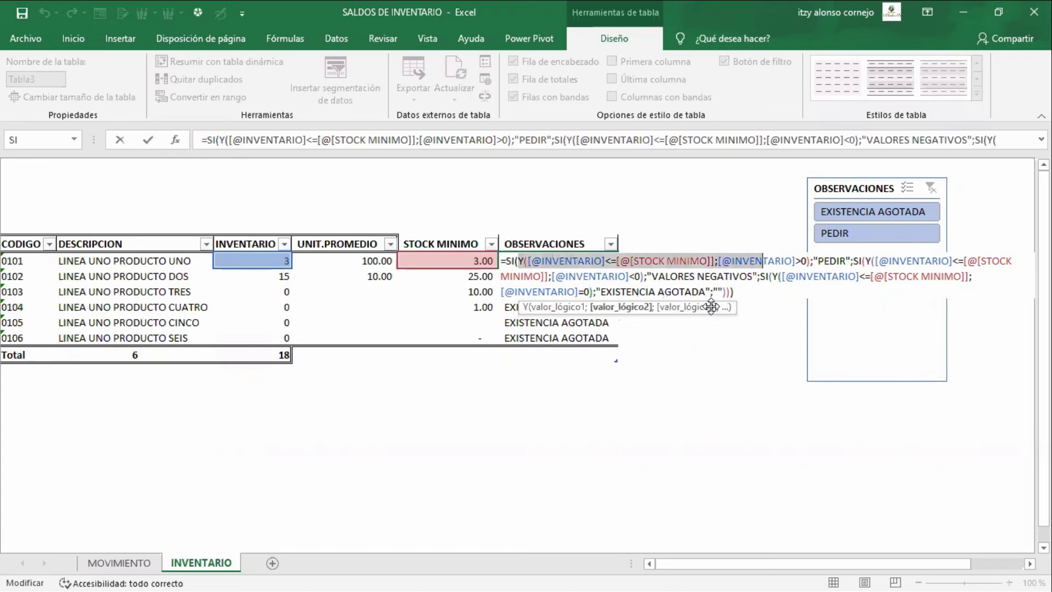
key("shift+Right")
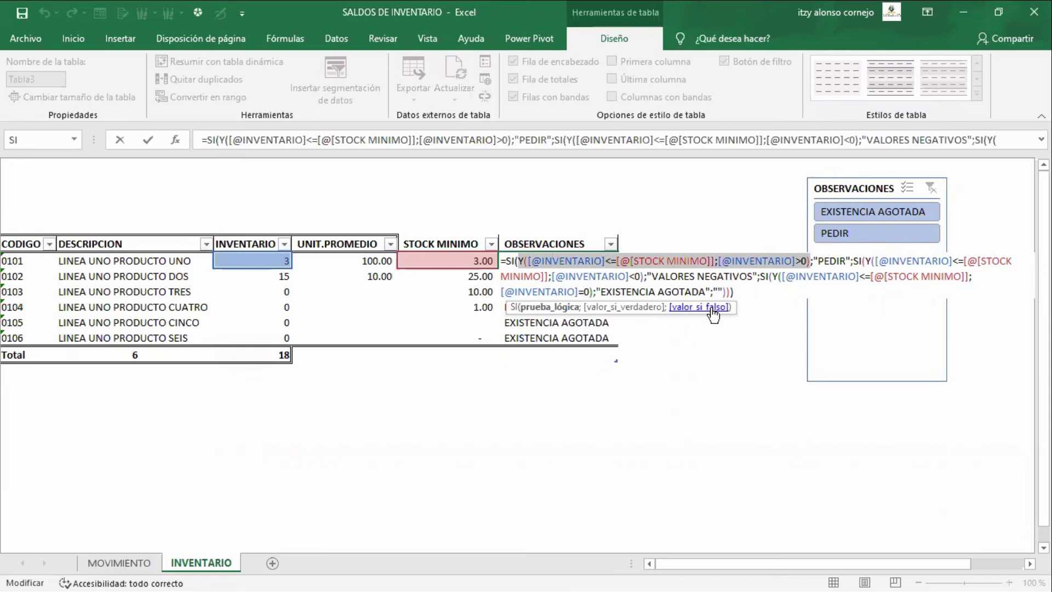
Trace the first SI's "PEDIR" result in the OBSERVACIONES formula up to the start of the second SI
key("Right")
key("Right")
key("Right")
key("Right")
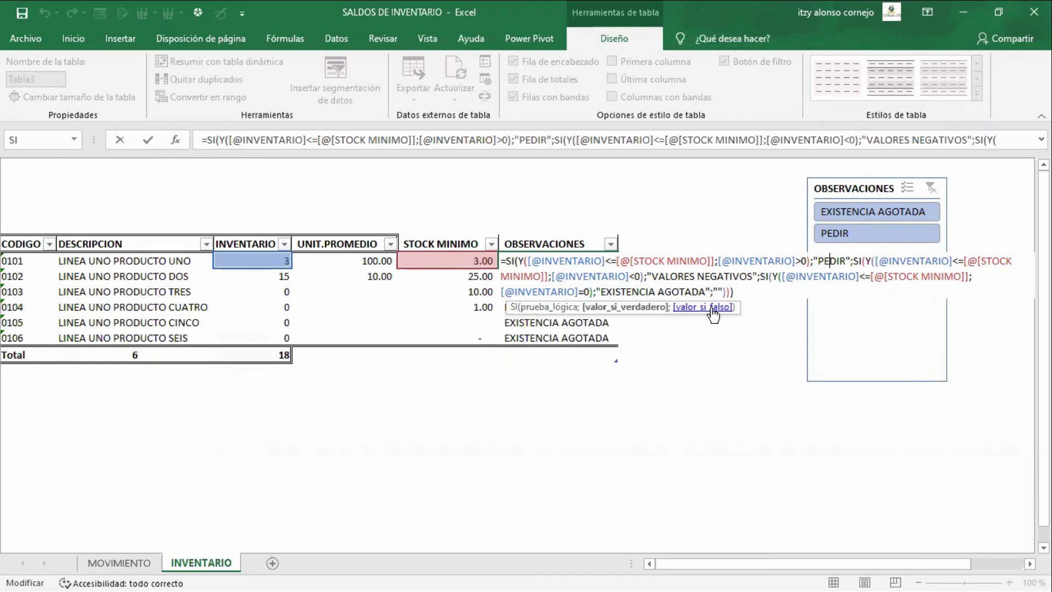
key("Left")
key("Left")
key("Left")
key("Right")
key("Right")
key("Right")
key("Right")
key("Right")
key("Right")
key("Right")
key("Right")
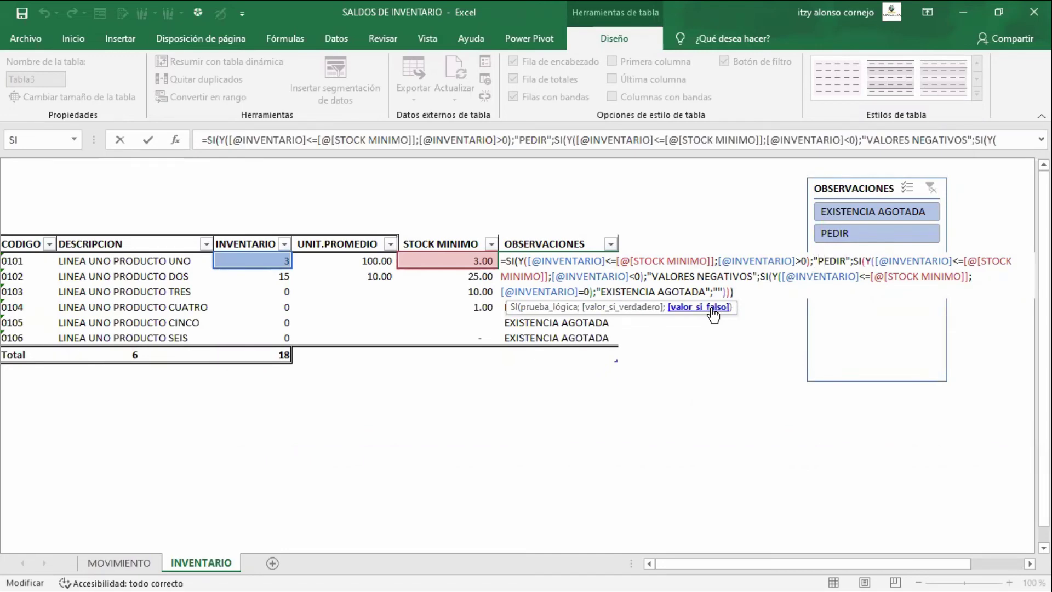
Highlight the second SI's Y test in the OBSERVACIONES formula, through its second INVENTARIO reference
key("shift+Right")
key("shift+Right")
key("shift+Right")
key("shift+Right")
key("shift+Right")
key("shift+Right")
key("shift+Right")
key("shift+Right")
key("shift+Right")
key("shift+Right")
key("shift+Right")
key("shift+Right")
key("shift+Right")
key("shift+Right")
key("shift+Right")
key("shift+Right")
key("shift+Right")
key("shift+Right")
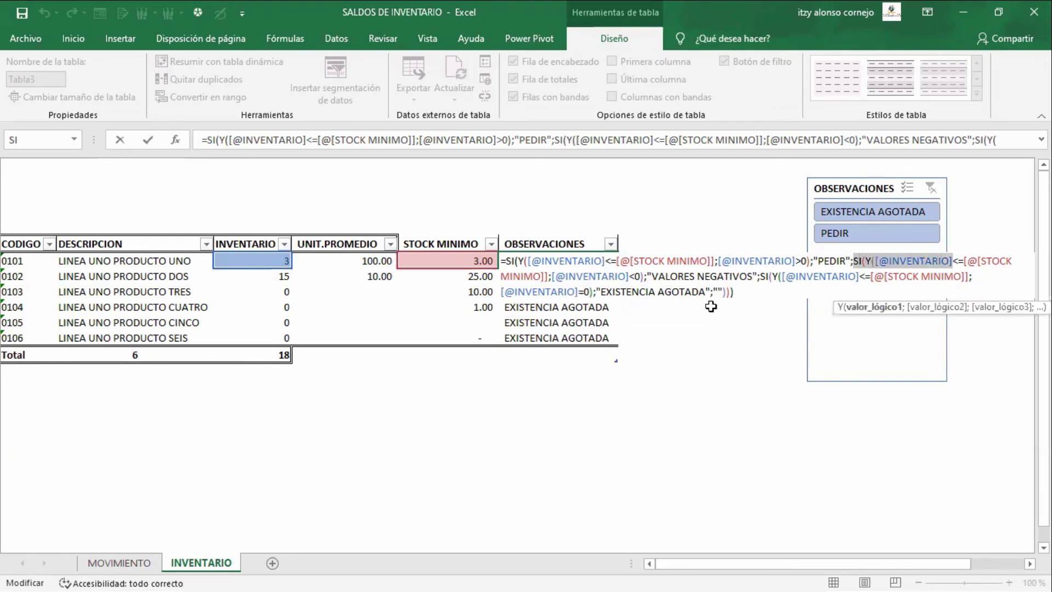
key("shift+Right")
key("shift+Right")
key("shift+Right")
key("shift+Right")
key("shift+Right")
key("shift+Right")
key("shift+Right")
key("shift+Right")
key("shift+Right")
key("shift+Right")
key("shift+Right")
key("shift+Right")
key("shift+Right")
key("shift+Right")
key("shift+Right")
key("shift+Right")
key("shift+Right")
key("shift+Right")
key("shift+Right")
key("shift+Right")
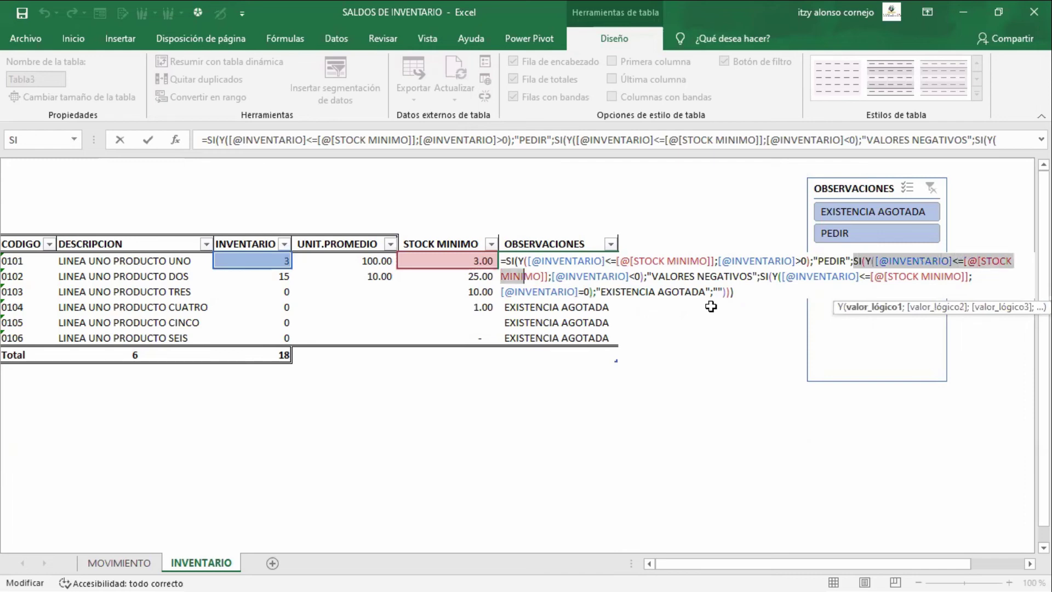
key("shift+Right")
key("shift+Right")
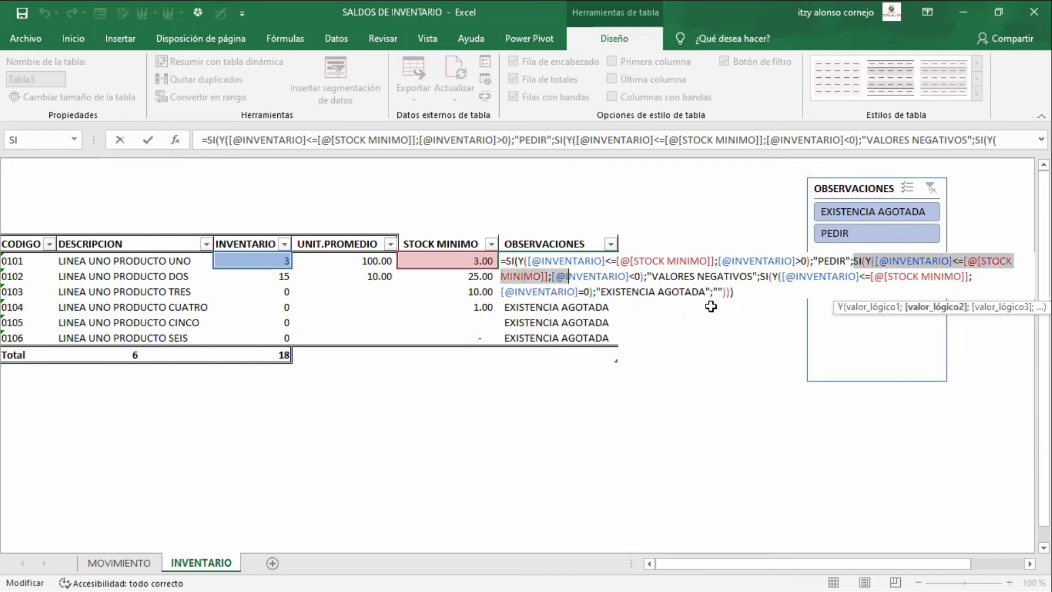
key("shift+Right")
key("shift+Right")
key("shift+Right")
key("shift+Right")
key("shift+Right")
key("shift+Right")
key("shift+Right")
key("shift+Right")
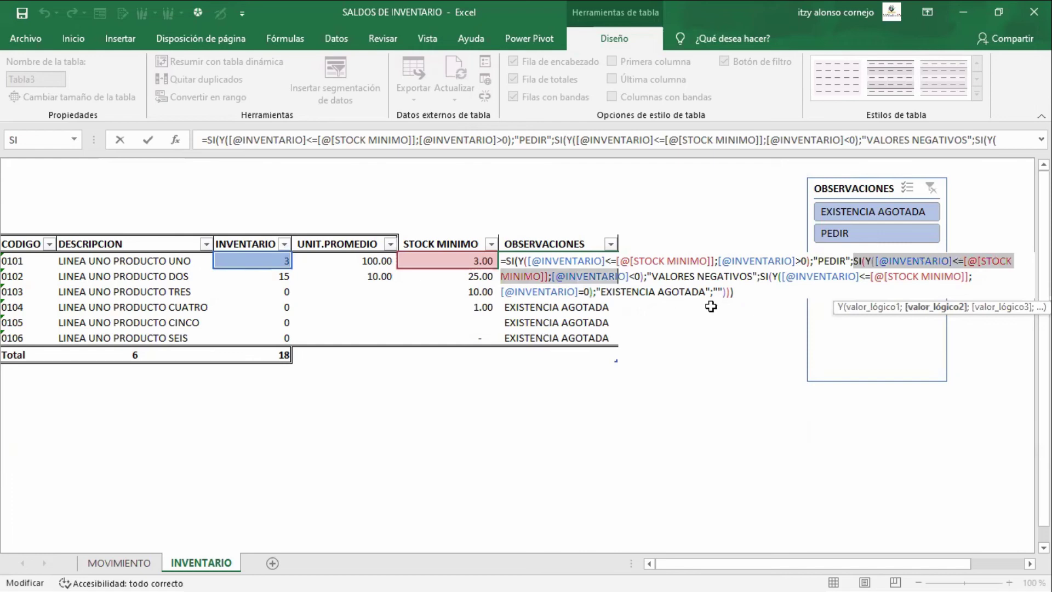
key("shift+Right")
key("Right")
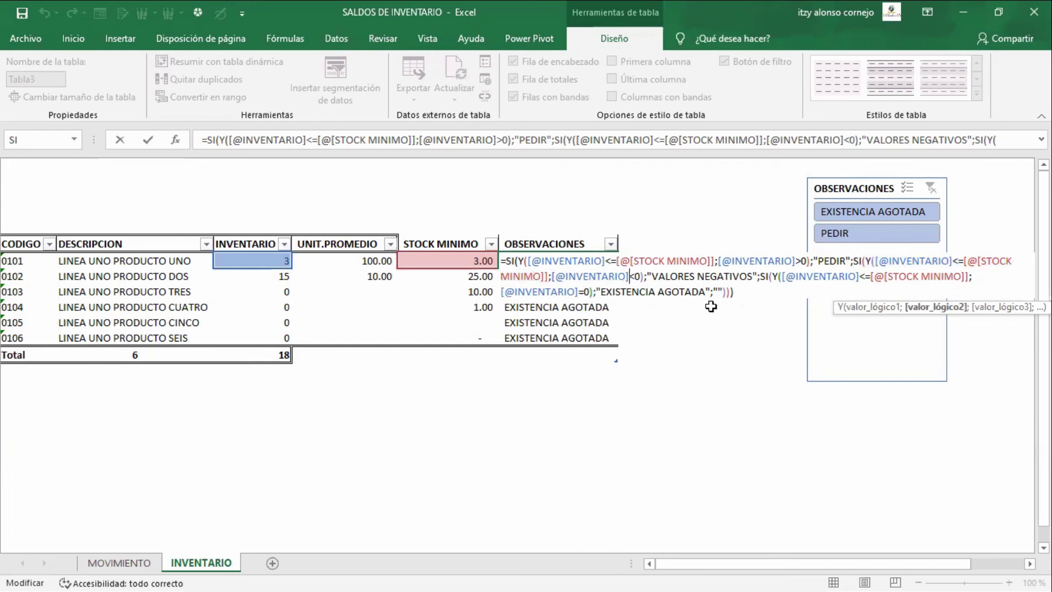
Highlight the second SI's "VALORES NEGATIVOS" result in the OBSERVACIONES formula, then leave the formula without edits
key("Right")
key("Right")
key("Right")
key("Right")
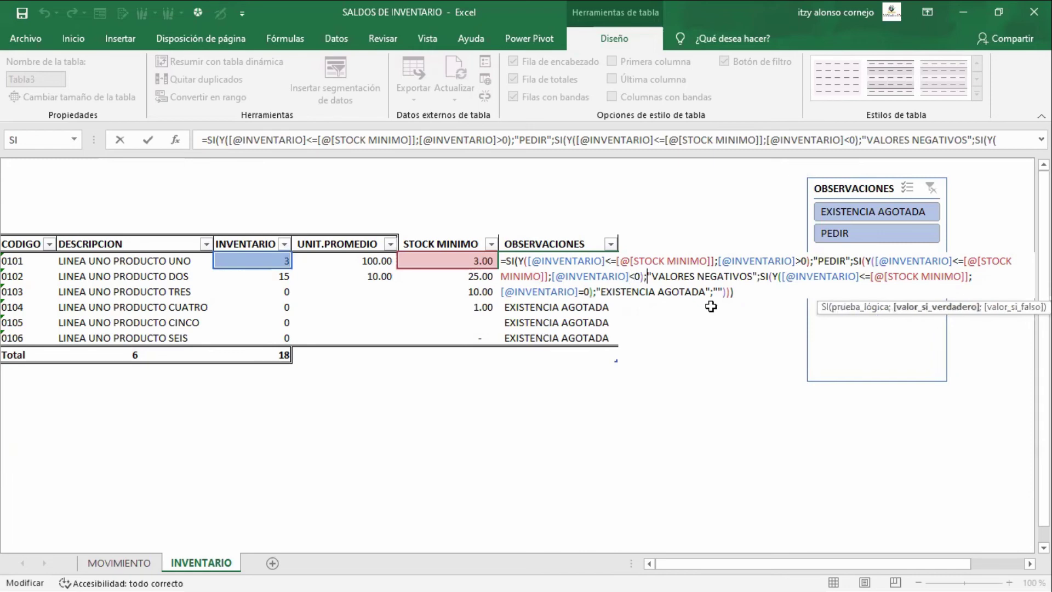
key("shift+Right")
double_click(711, 278)
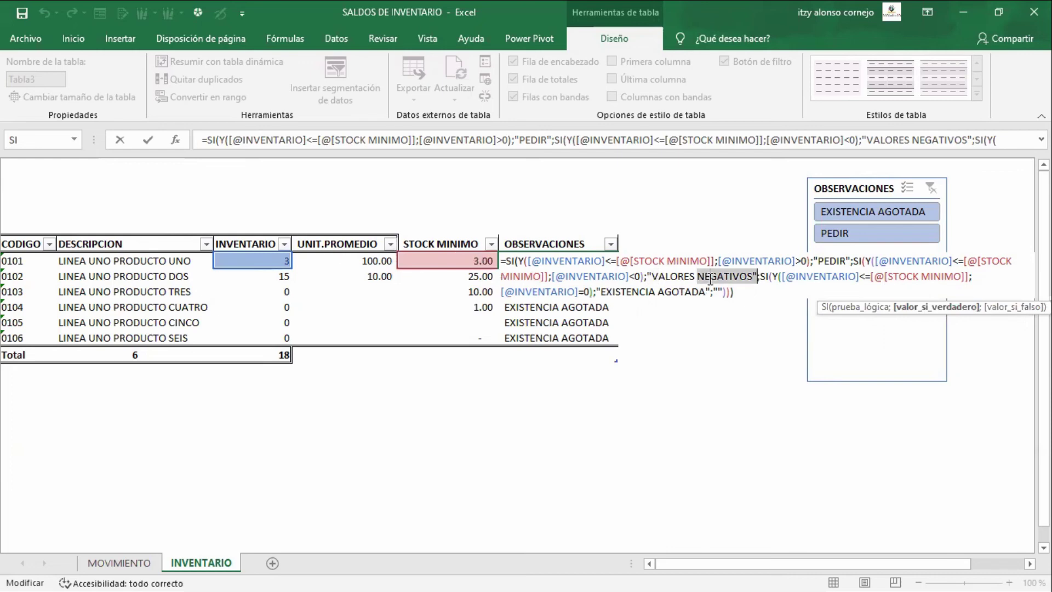
left_click(750, 276)
key("shift+Right")
left_click_drag(751, 277, 652, 277)
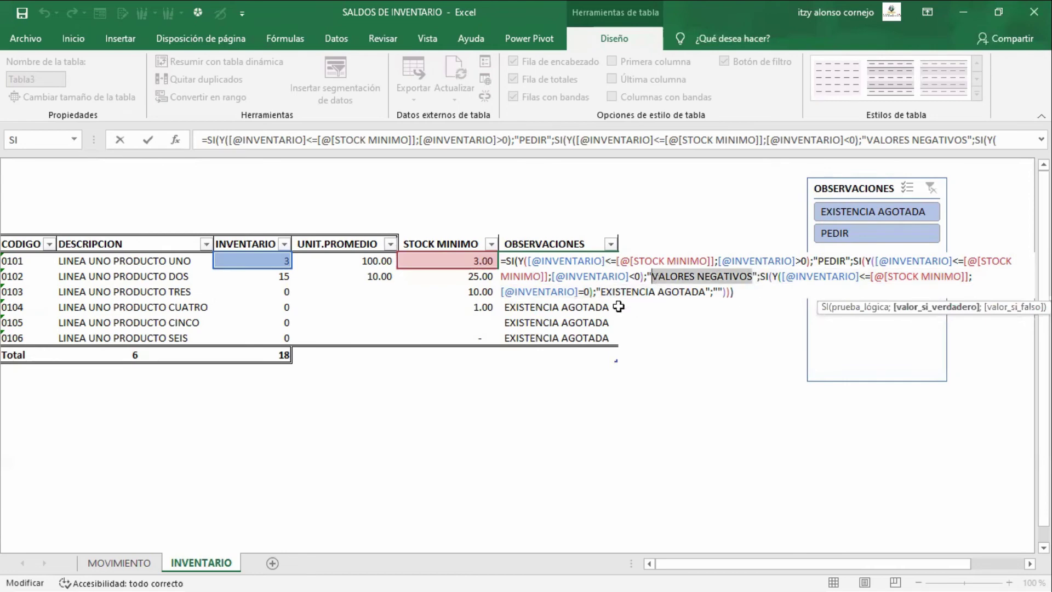
double_click(716, 278)
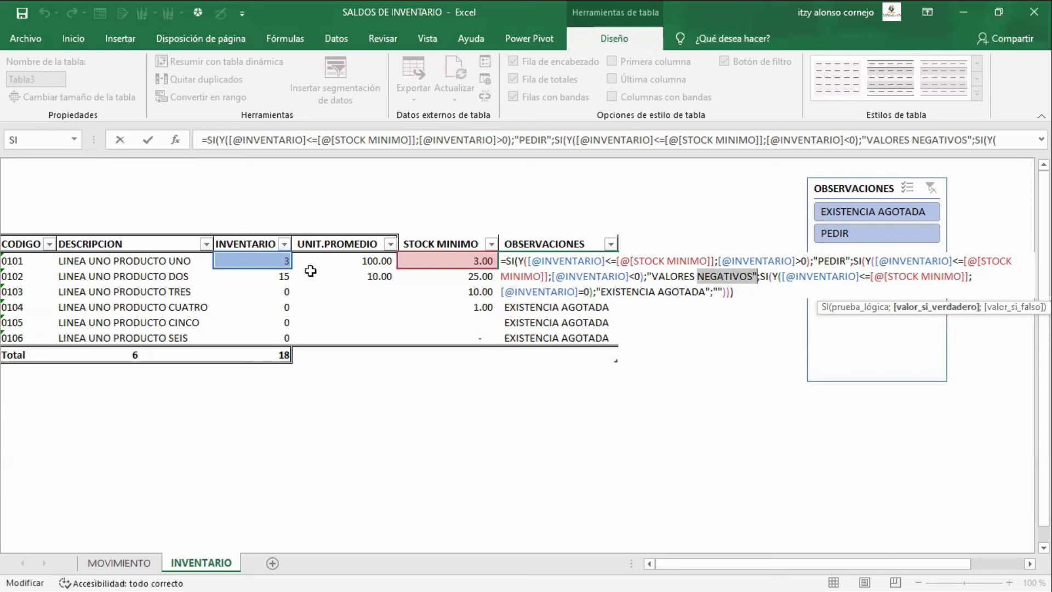
key("Escape")
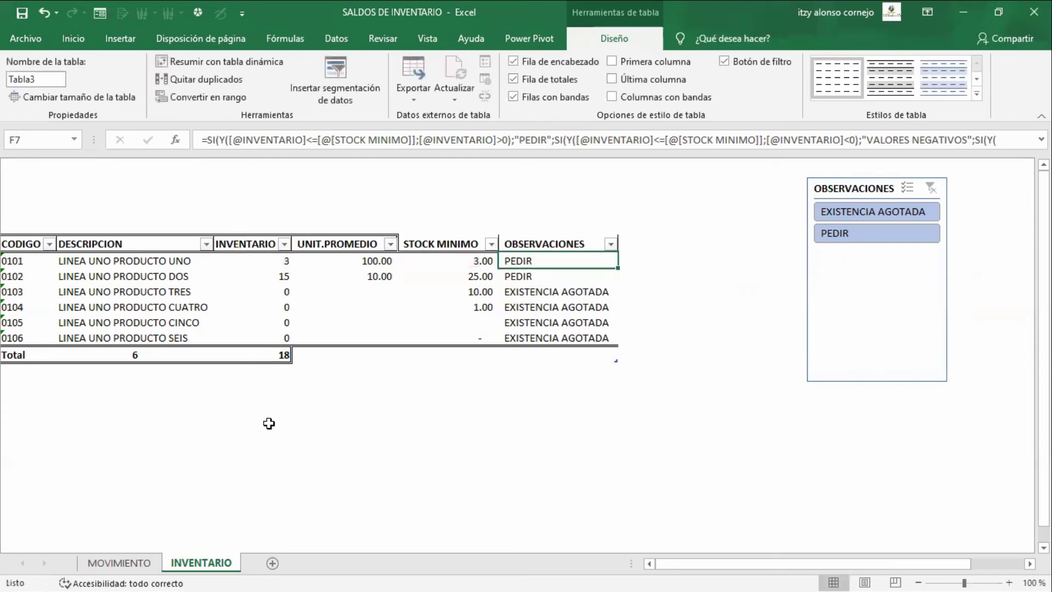
Set product 0102's VENTA quantity to 515 on the MOVIMIENTO sheet, and return to INVENTARIO
left_click(144, 562)
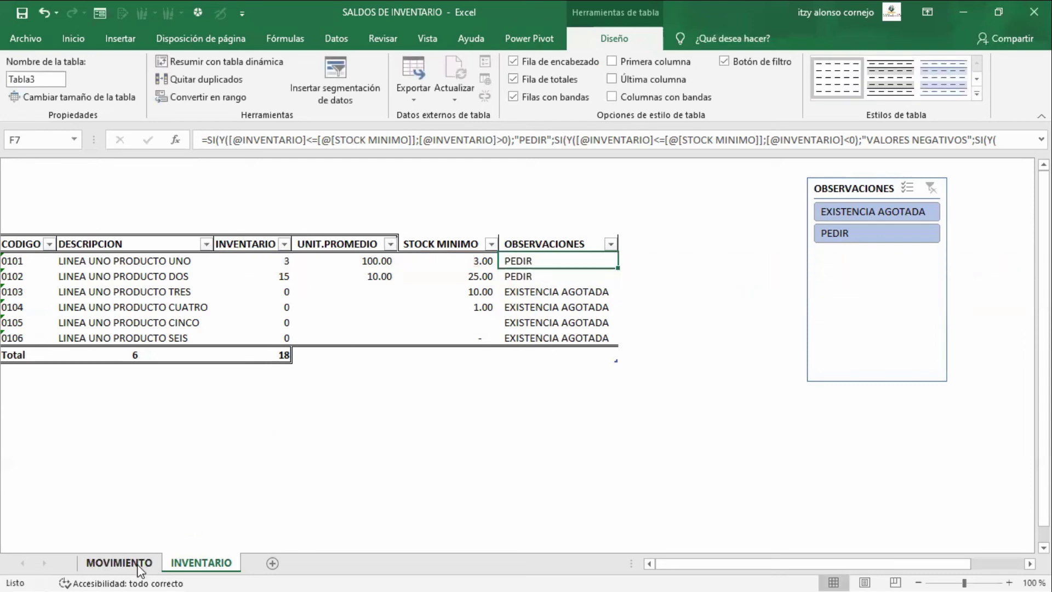
left_click(455, 294)
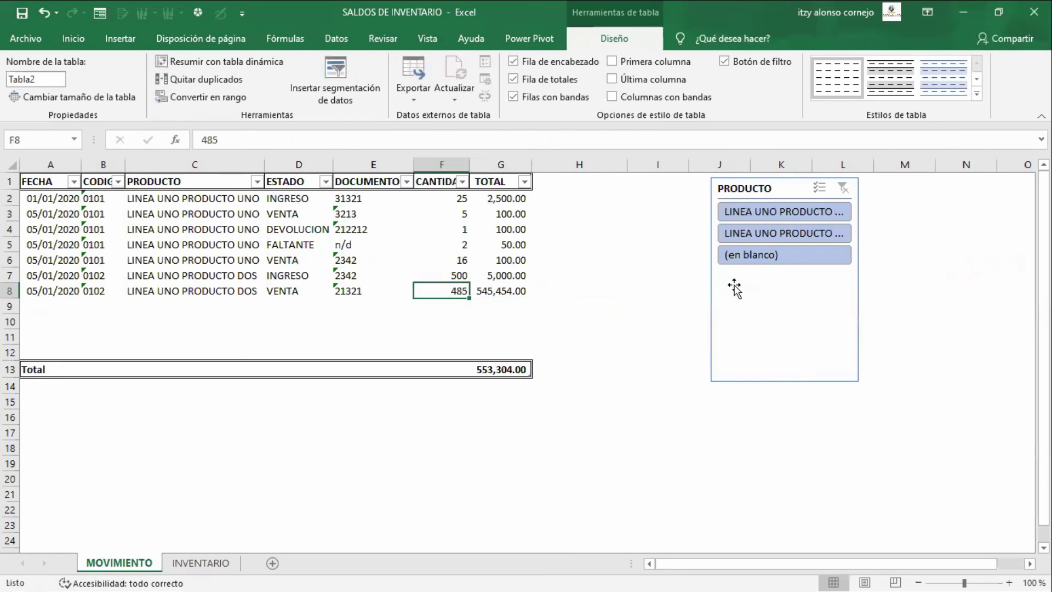
type("515")
key("Return")
key("ctrl+Page_Down")
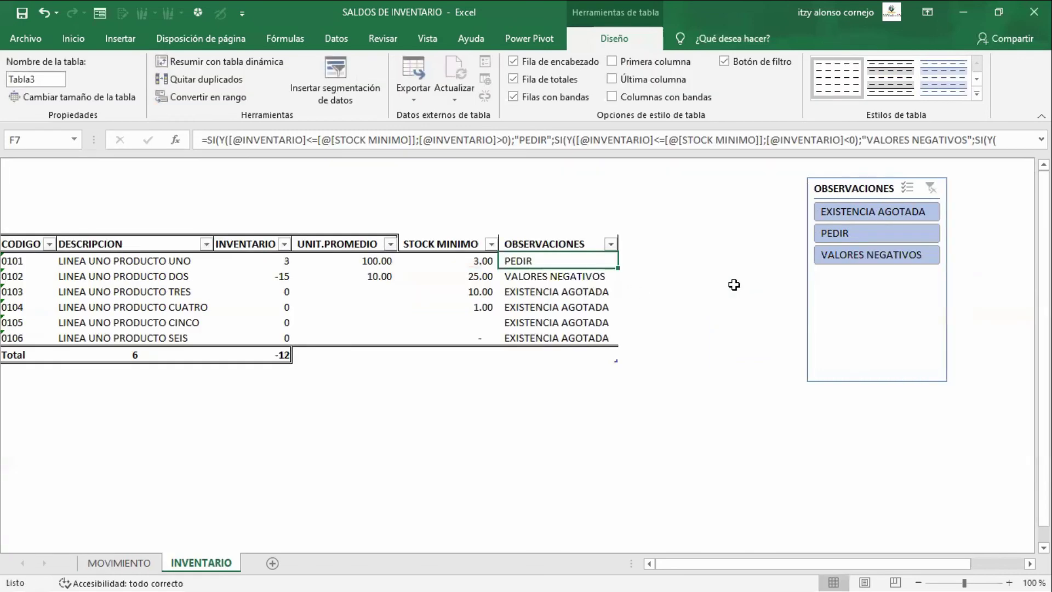
Check product 0102's INVENTARIO against its STOCK MINIMO and the resulting OBSERVACIONES entry
key("Left")
key("Left")
key("Left")
key("Down")
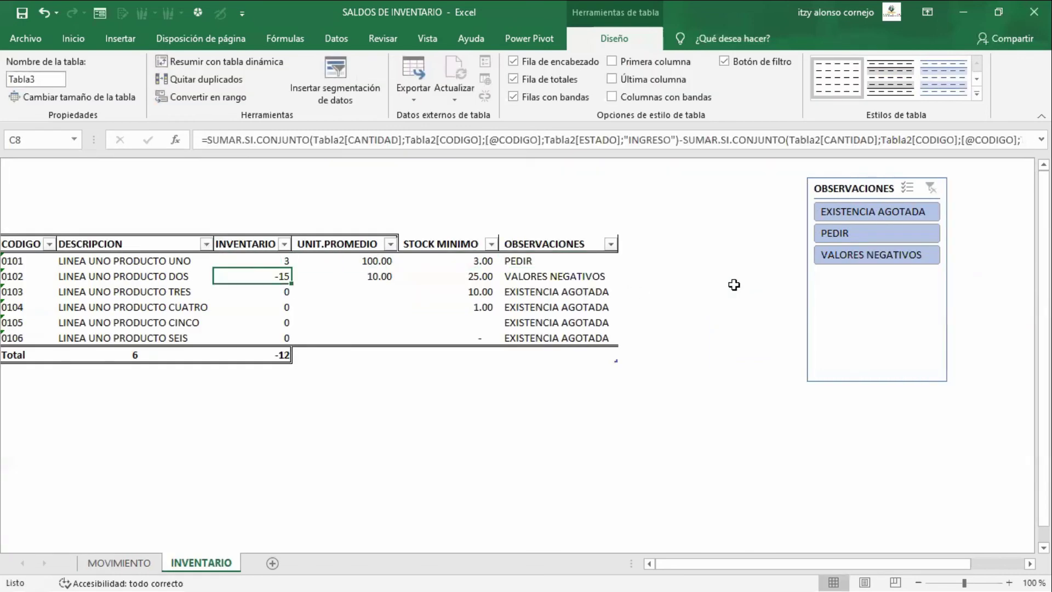
key("Right")
key("Right")
key("Right")
key("Left")
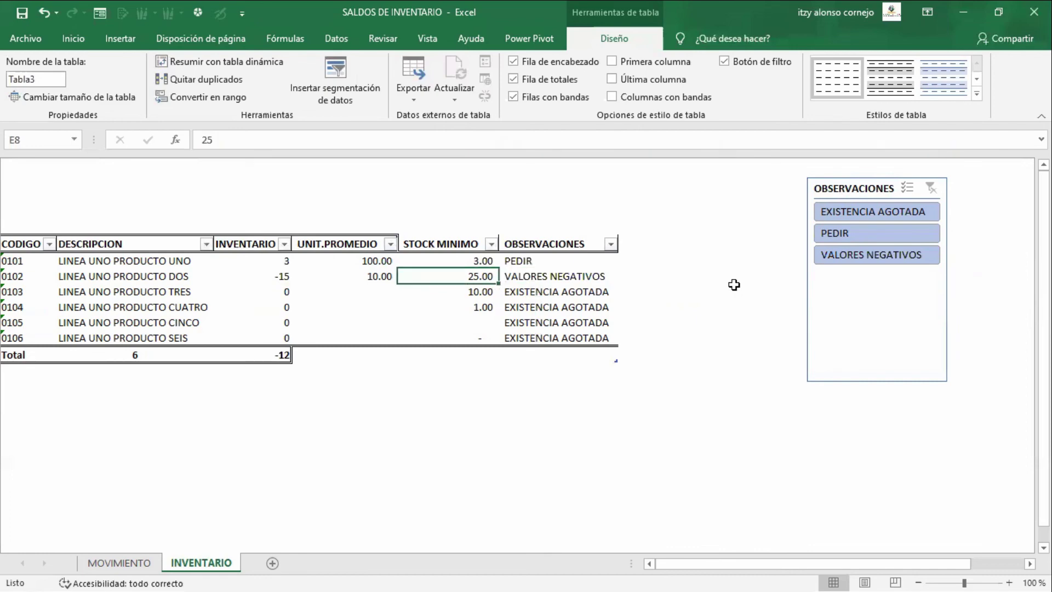
key("Left")
key("Right")
key("Right")
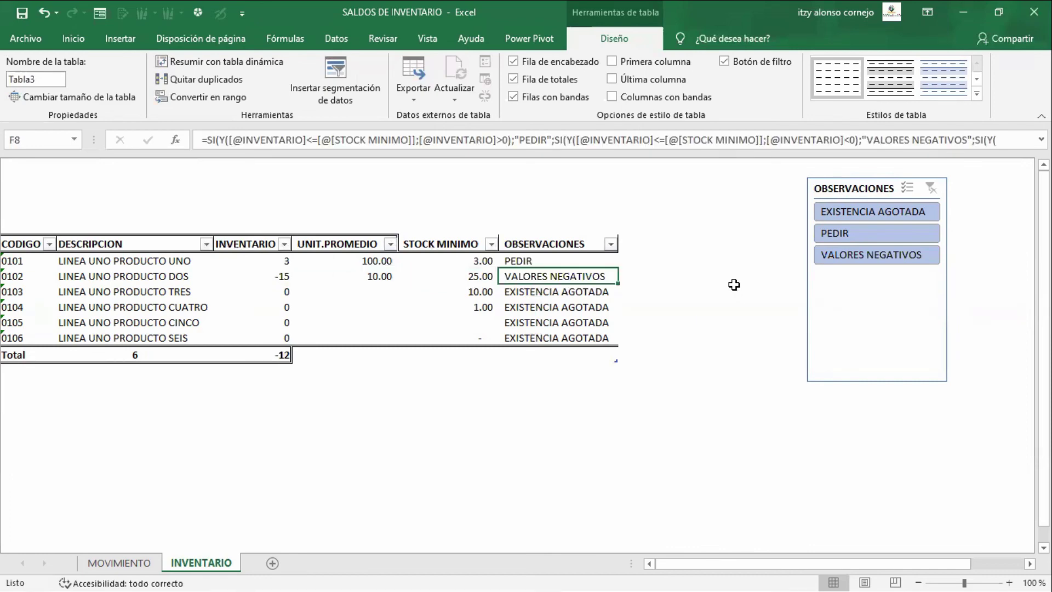
Trace the third SI's Y test and its "EXISTENCIA AGOTADA" result in product 0102's OBSERVACIONES formula, leaving the formula without edits
key("F2")
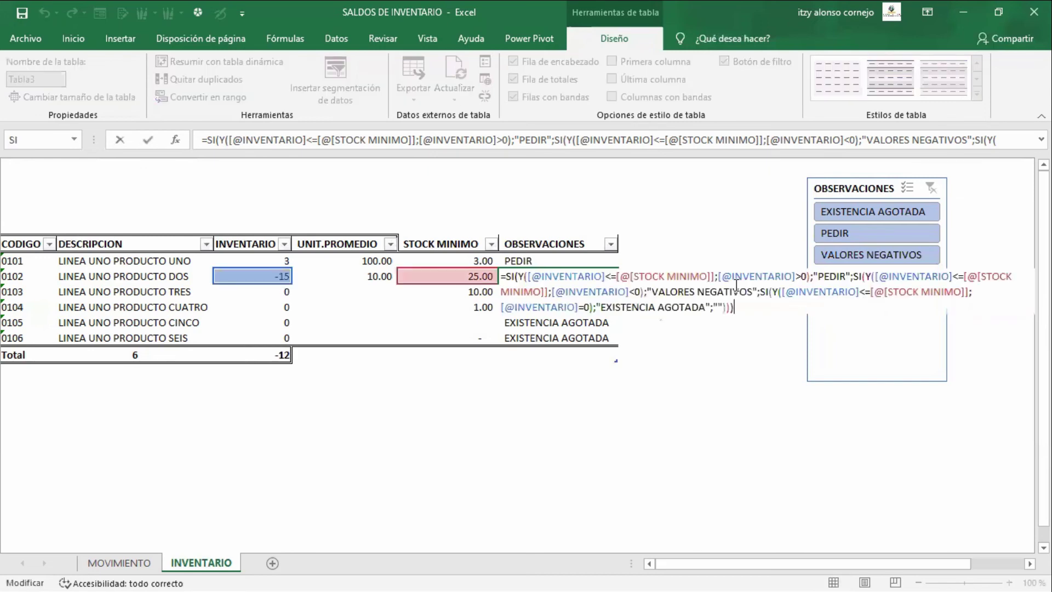
double_click(766, 292)
left_click(788, 291)
left_click_drag(773, 291, 830, 292)
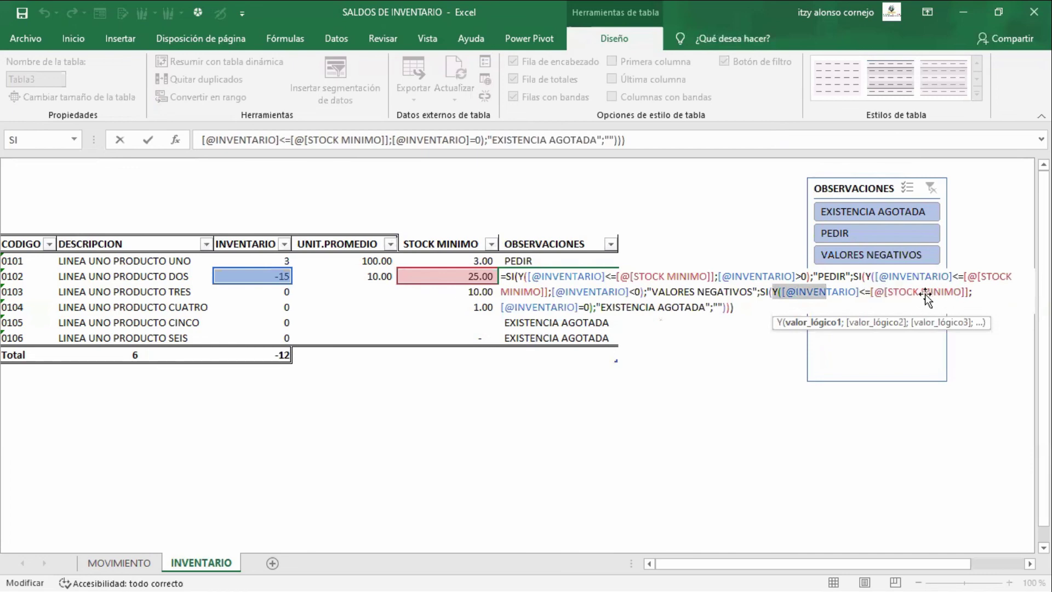
left_click(583, 309)
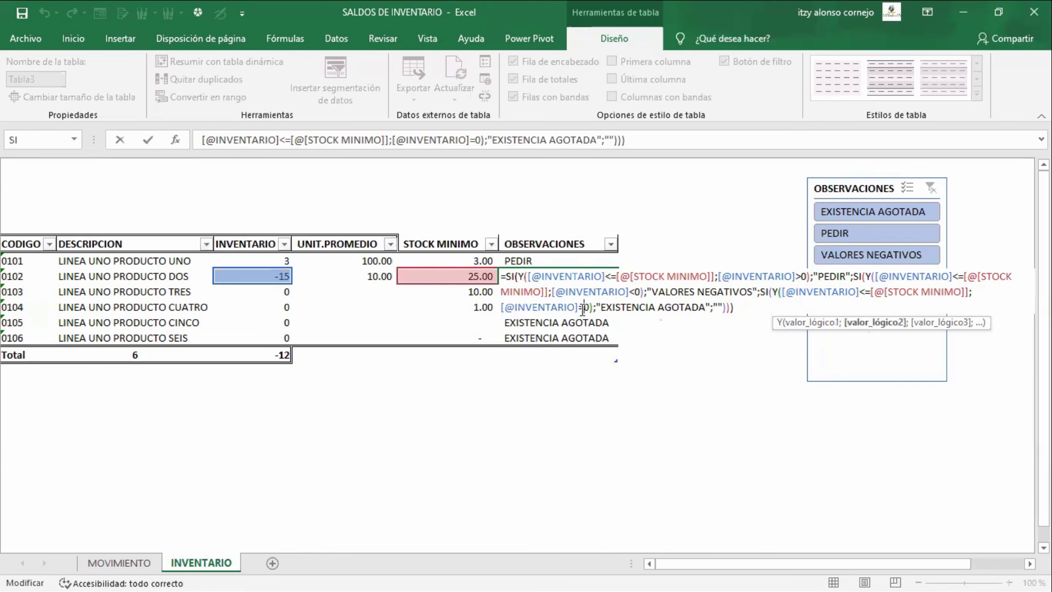
left_click_drag(596, 307, 700, 307)
key("Escape")
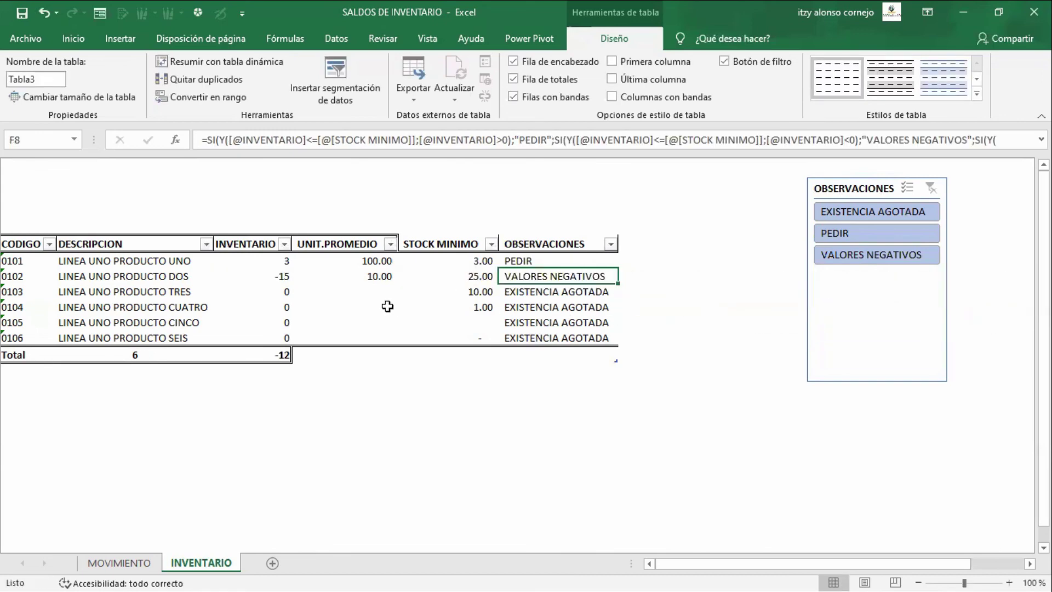
Set product 0102's VENTA quantity to 500 on the MOVIMIENTO sheet, and return to INVENTARIO
key("ctrl+Page_Up")
key("Up")
type("500")
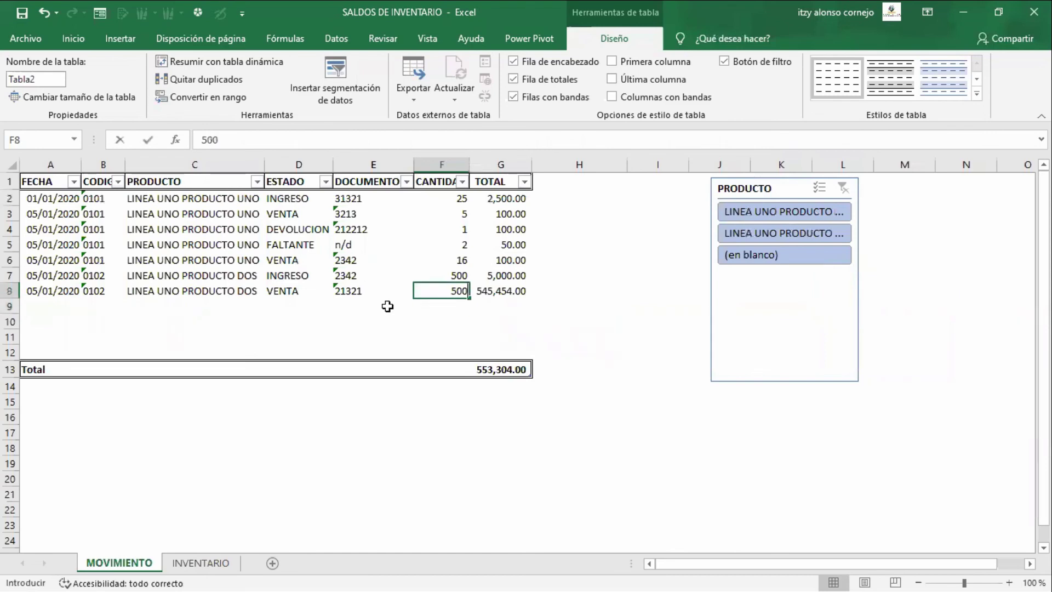
key("ctrl+Page_Down")
Examine product 0103's STOCK MINIMO, INVENTARIO and OBSERVACIONES cells after passing product 0102's average unit cost
key("Left")
key("Left")
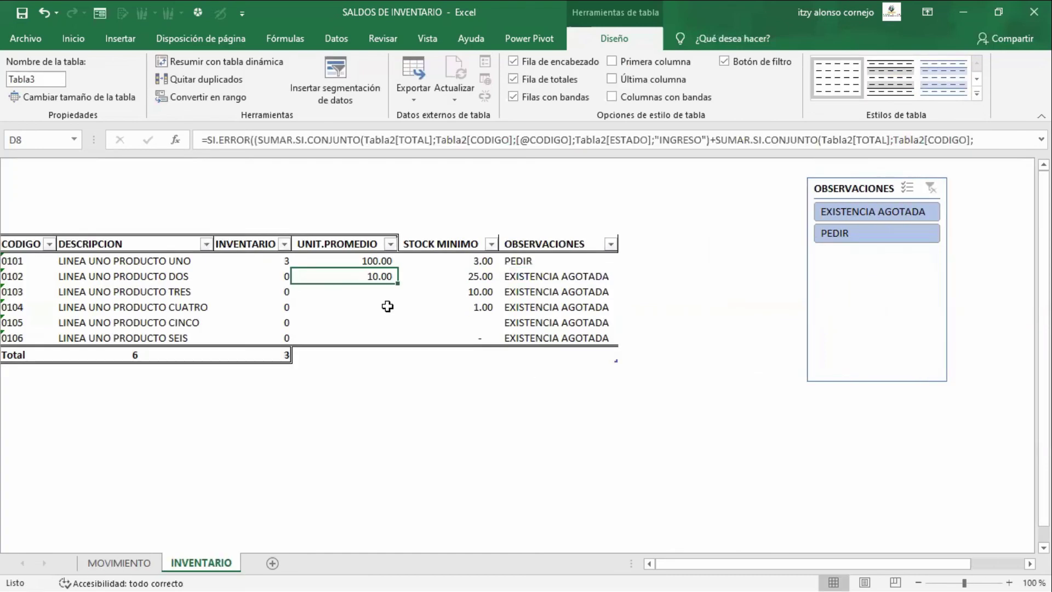
key("Down")
key("Right")
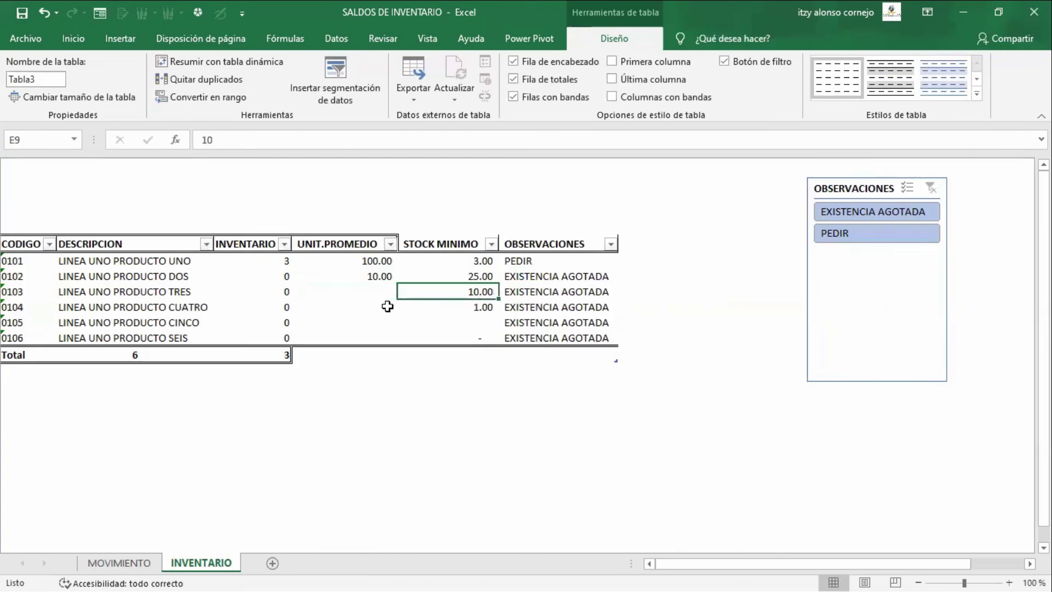
key("Left")
key("Left")
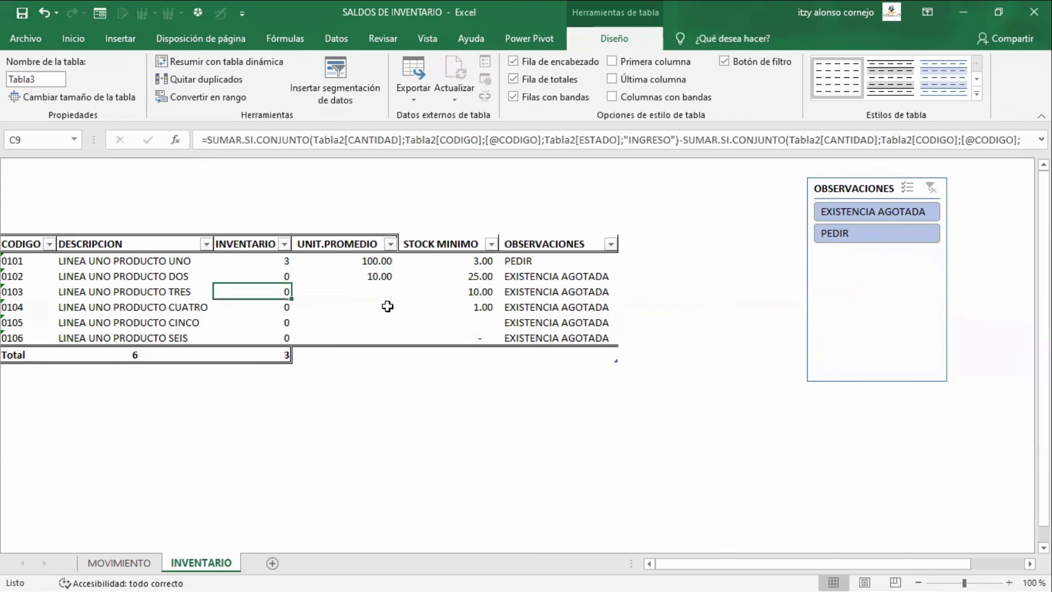
key("Right")
key("Right")
key("Right")
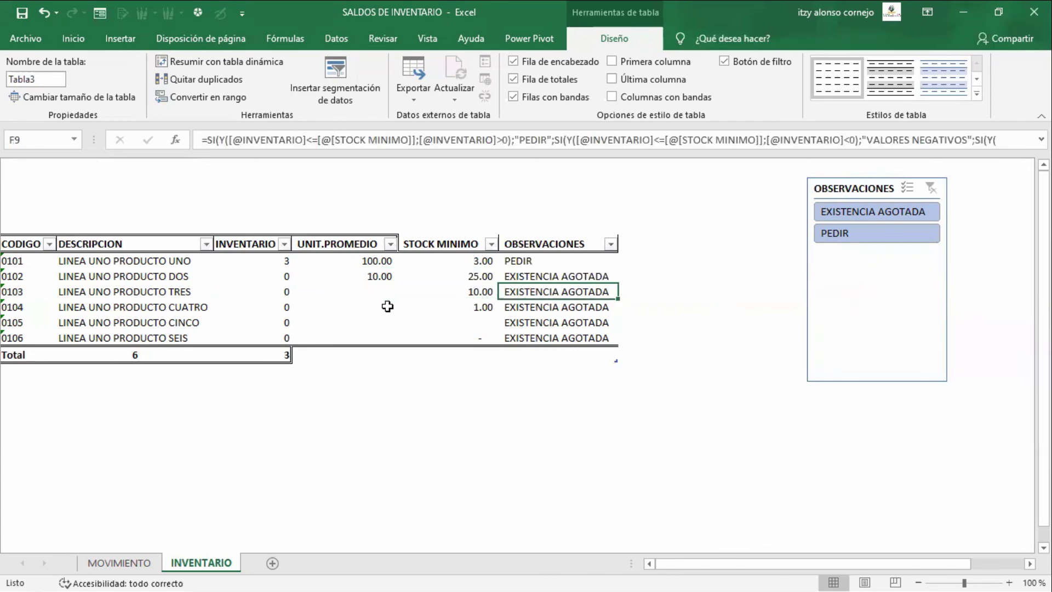
Review the OBSERVACIONES entries down to the Total row, and return to product 0103's row, ending on its STOCK MINIMO
key("Right")
key("Down")
key("Down")
key("Down")
key("Down")
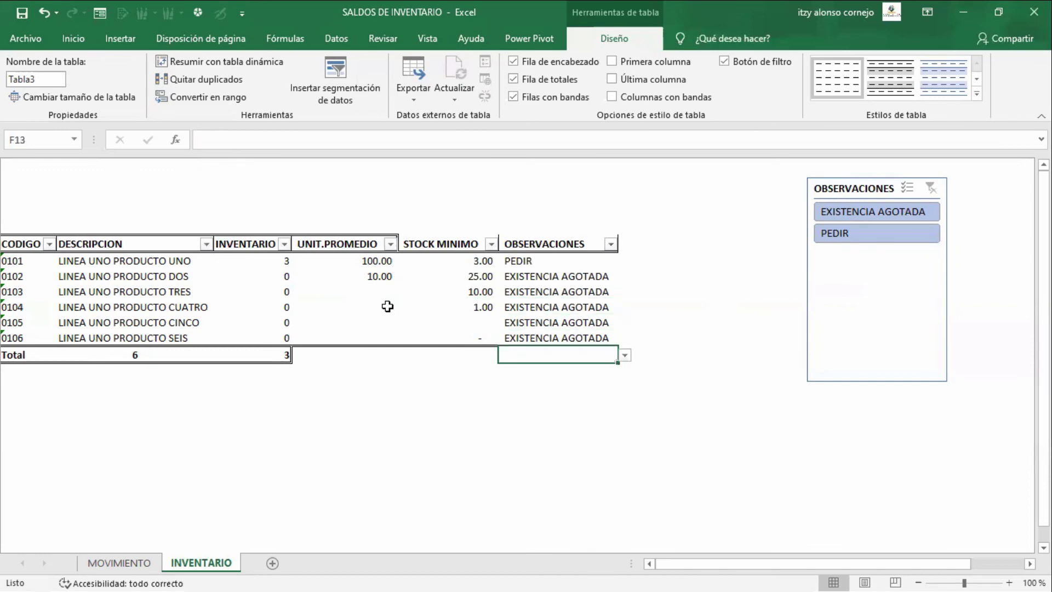
key("Up")
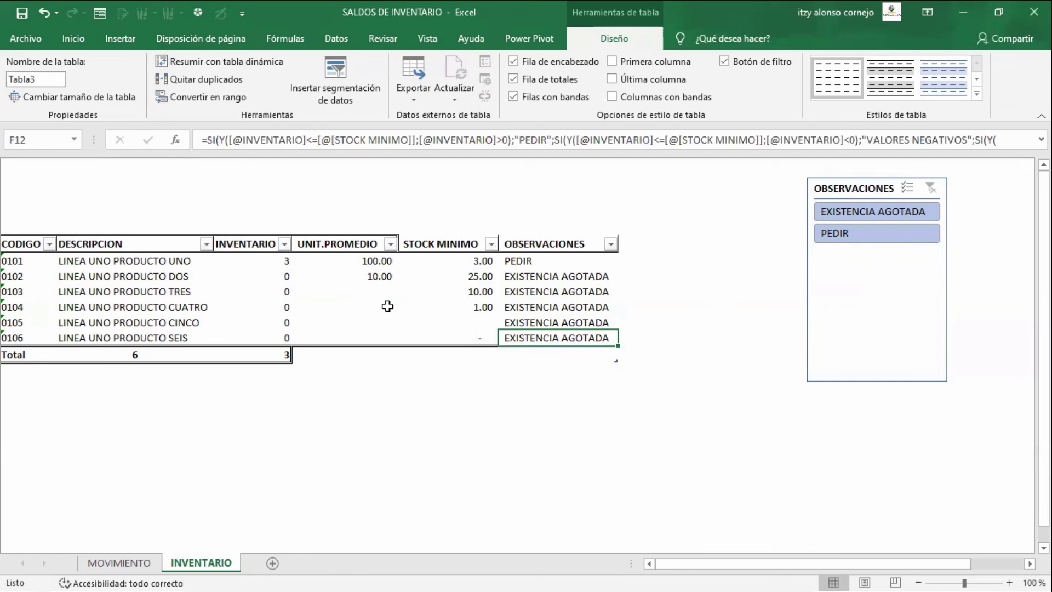
key("Up")
key("Up")
key("Up")
key("Left")
key("Left")
key("Left")
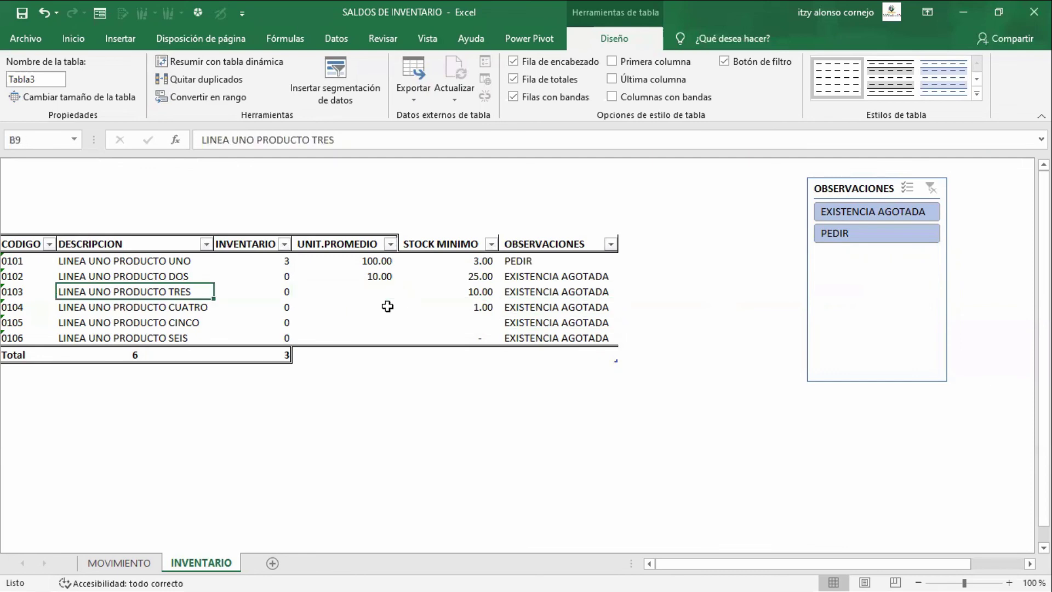
key("Right")
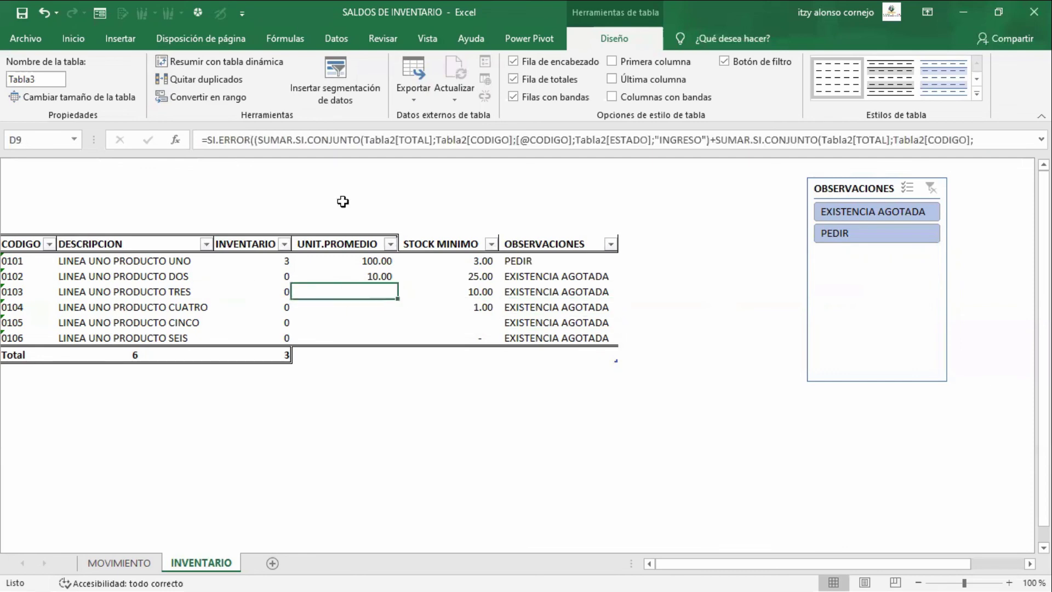
left_click(404, 296)
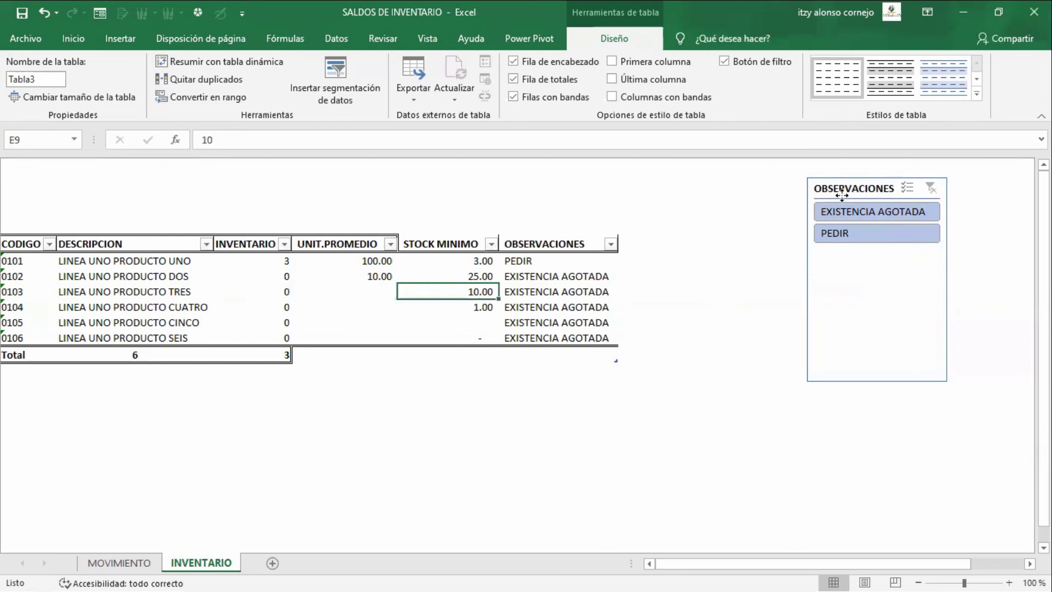
Shift the OBSERVACIONES slicer slightly, try its EXISTENCIA AGOTADA and PEDIR filters on the inventory table, and clear the filter
left_click_drag(889, 186, 881, 198)
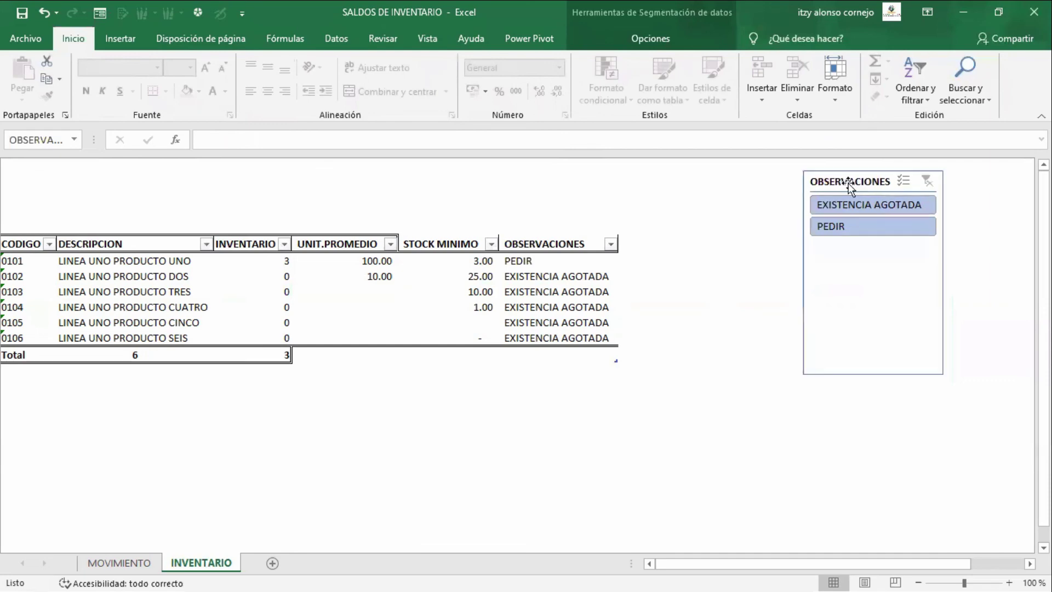
left_click(850, 204)
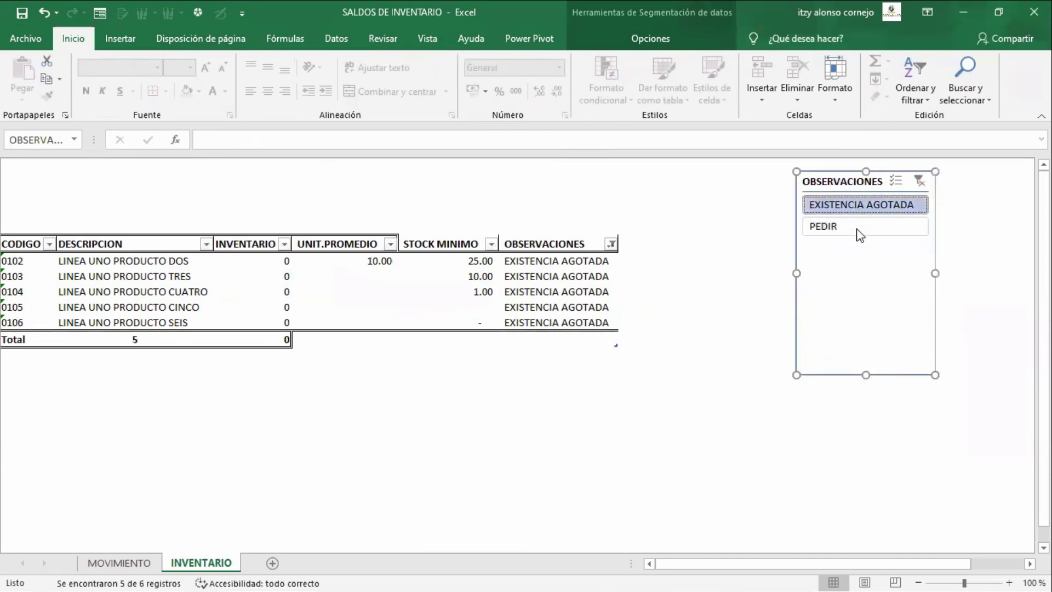
left_click(863, 227)
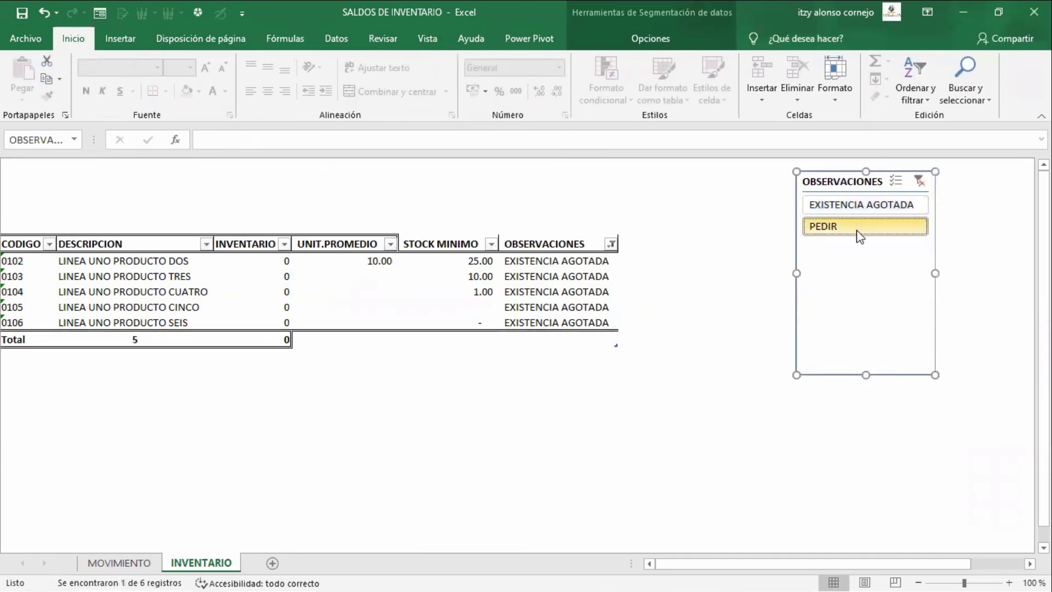
left_click(919, 181)
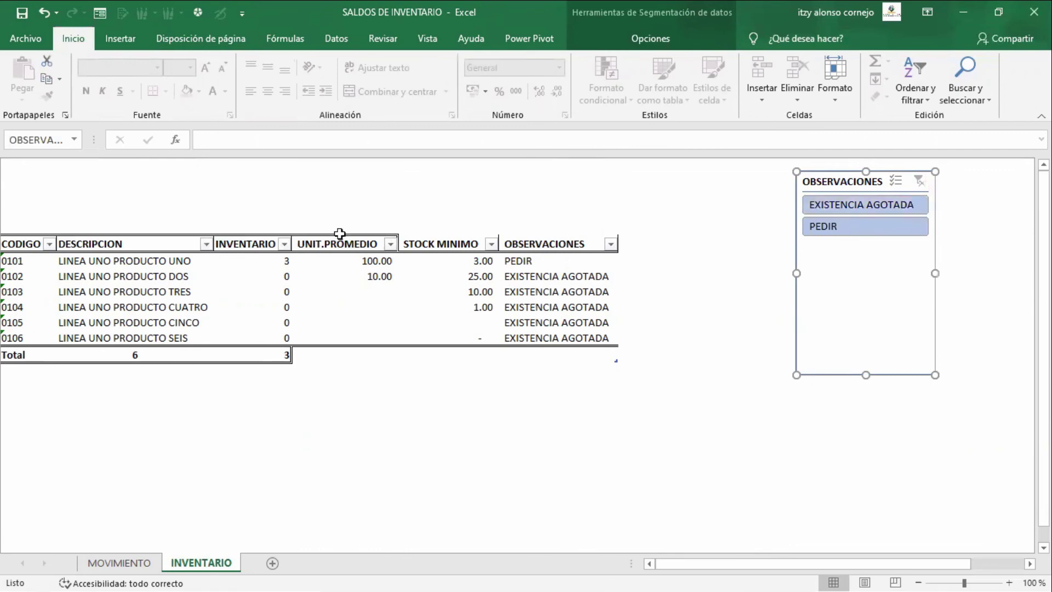
View the DESCRIPCION column's filter options without applying any, and select product 0102's UNIT.PROMEDIO cell
left_click(205, 244)
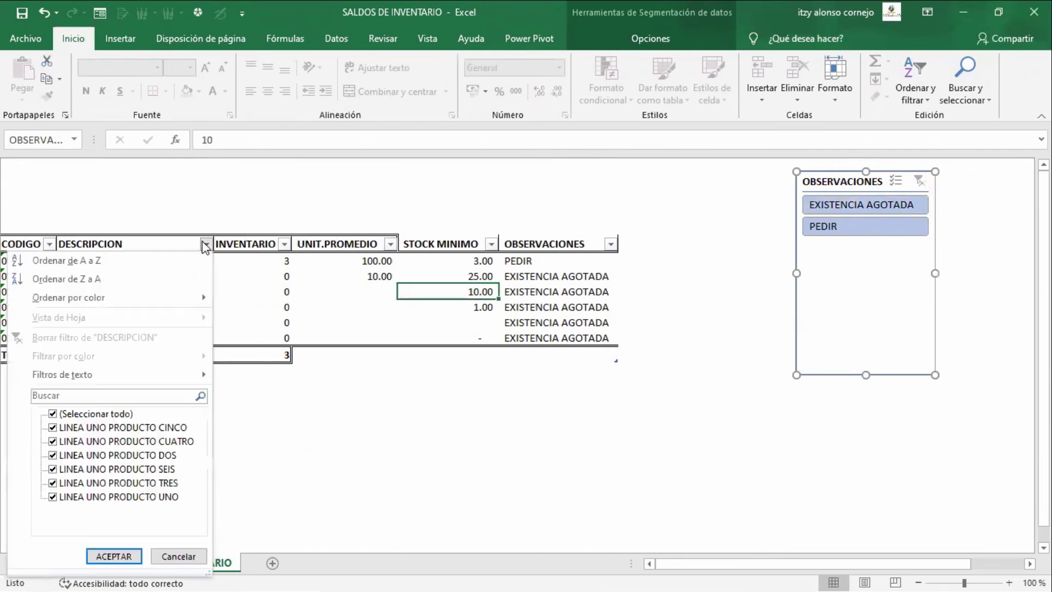
left_click(187, 557)
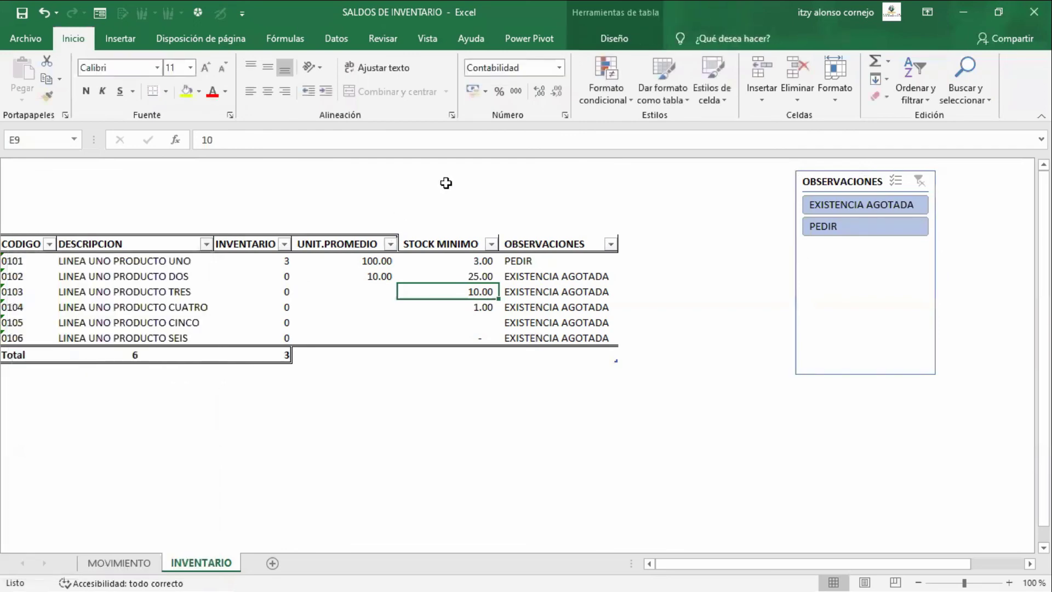
left_click(476, 166)
left_click(346, 274)
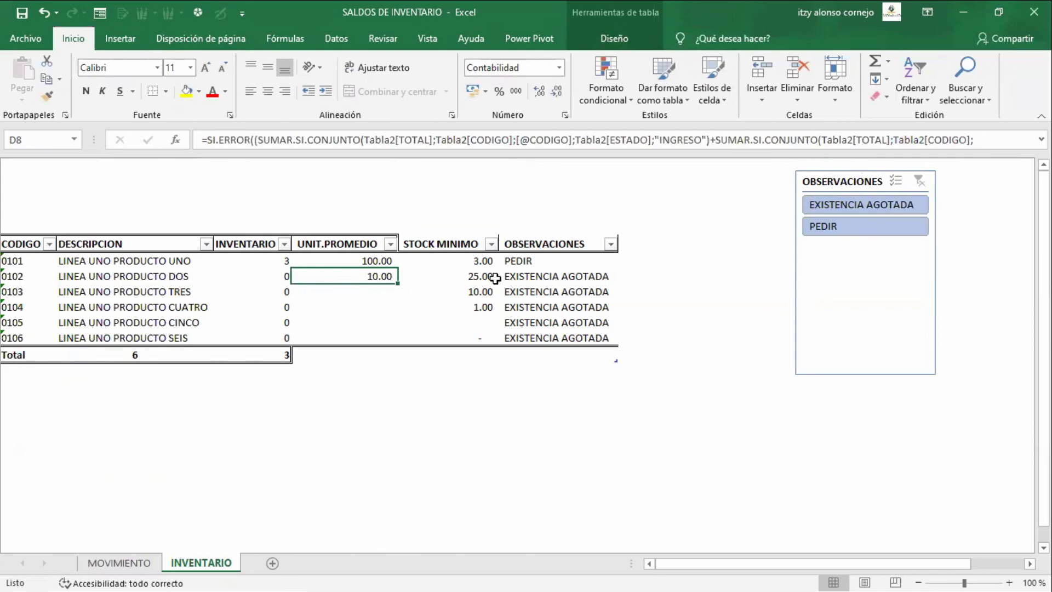
Move the PRODUCTO slicer on the MOVIMIENTO sheet about one column farther from the movements table
left_click(132, 563)
left_click(576, 229)
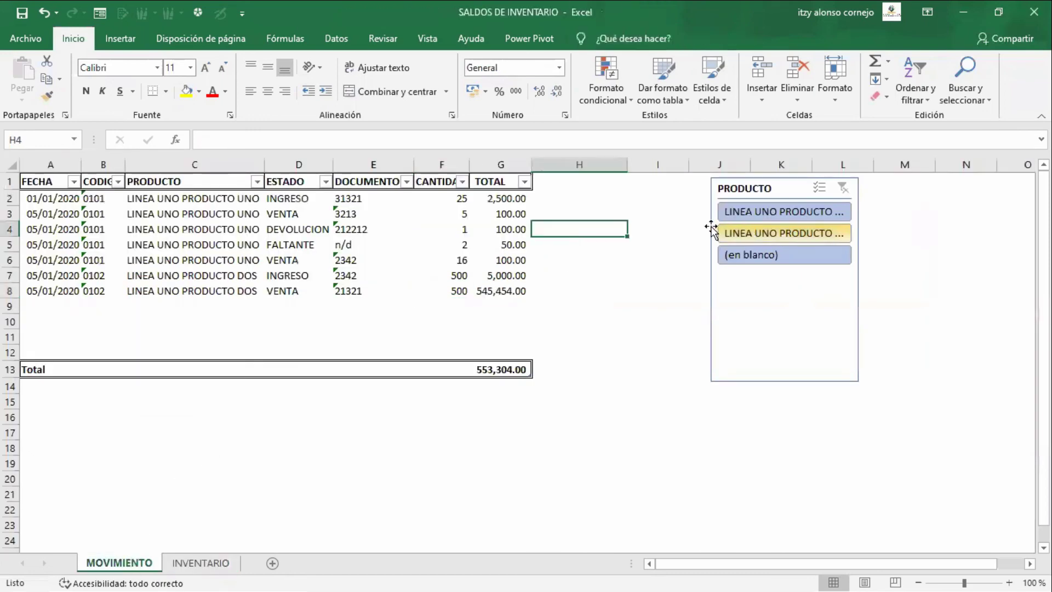
left_click_drag(775, 192, 839, 191)
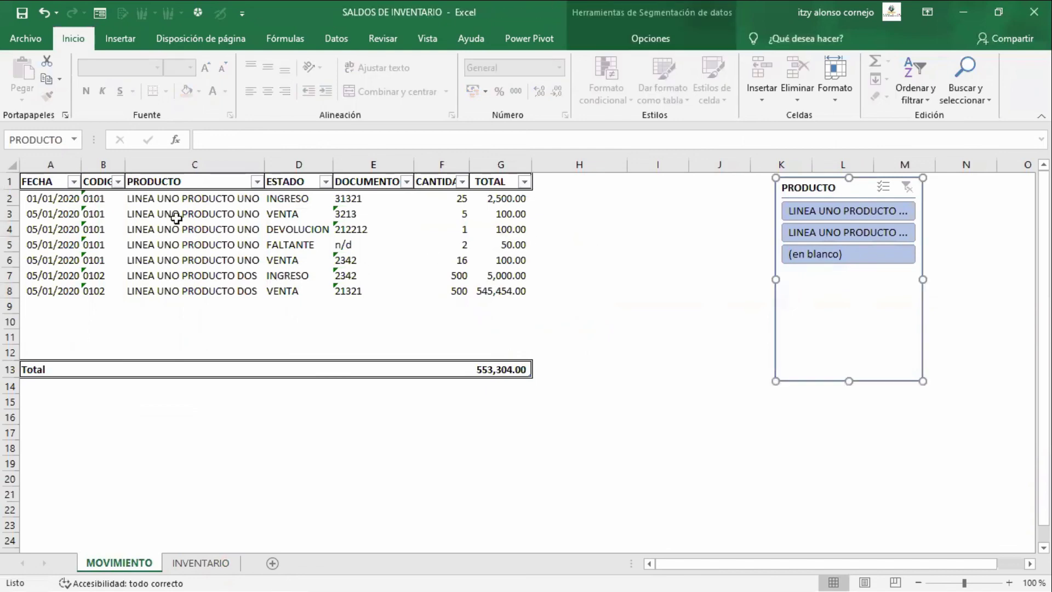
View the movements filtered by LINEA UNO PRODUCTO DOS and by LINEA UNO PRODUCTO UNO, clear the filter, and select the last VENTA's code
left_click_drag(101, 213, 462, 336)
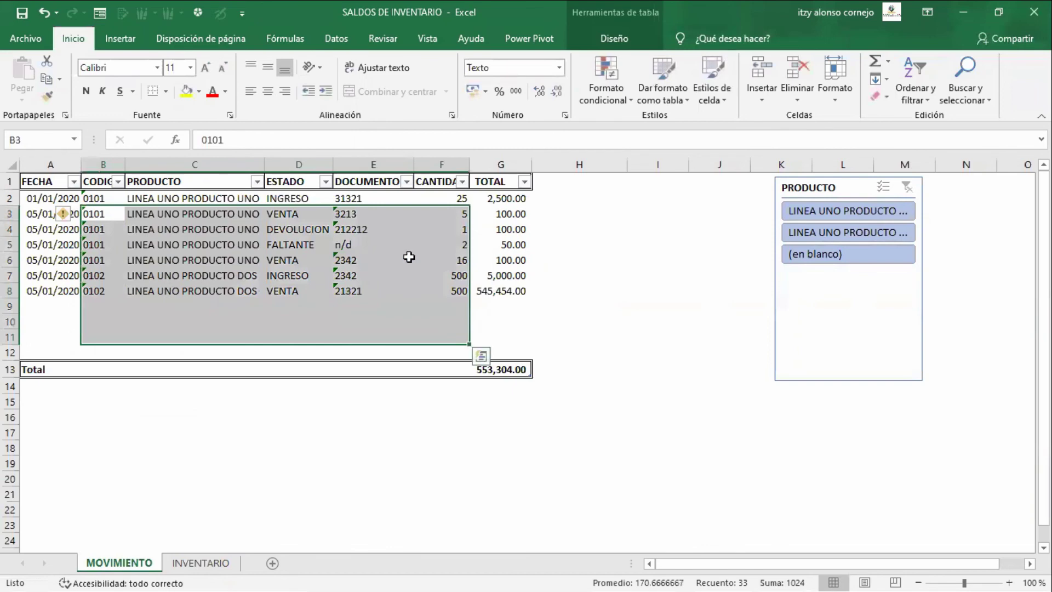
left_click(827, 218)
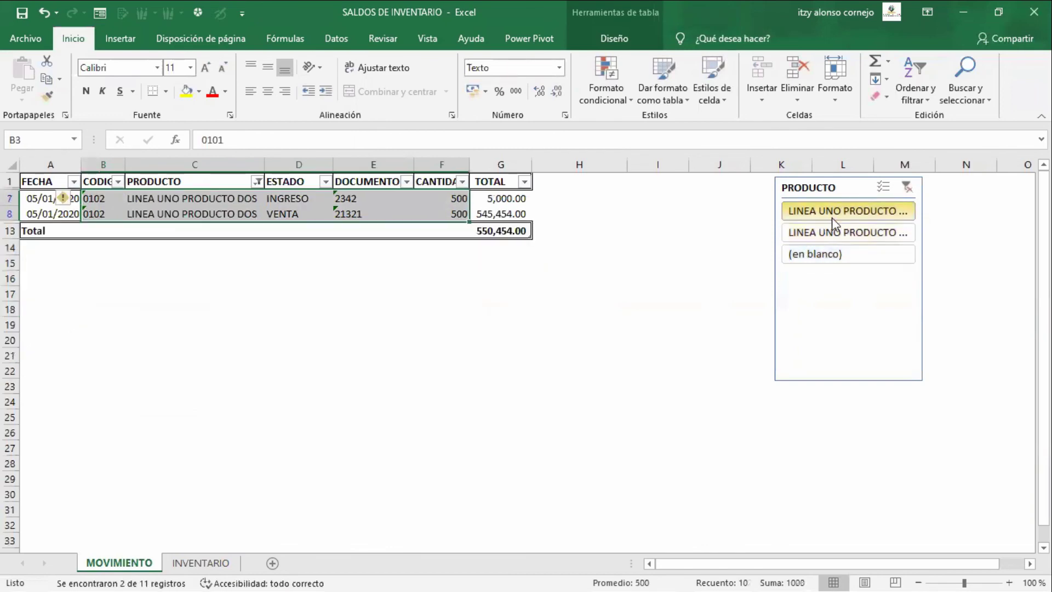
left_click(827, 232)
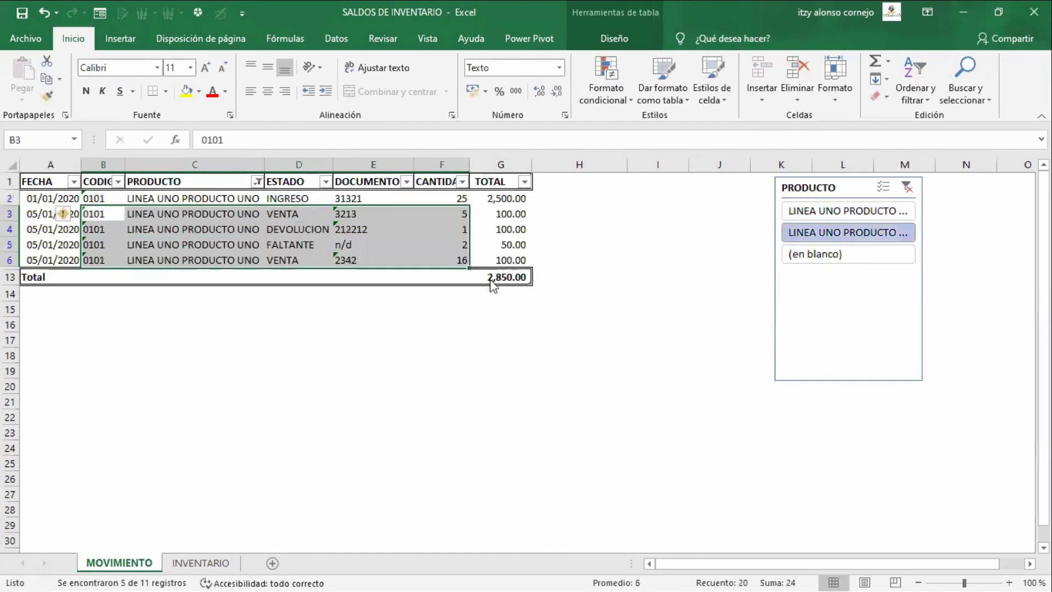
left_click(712, 214)
left_click(96, 255)
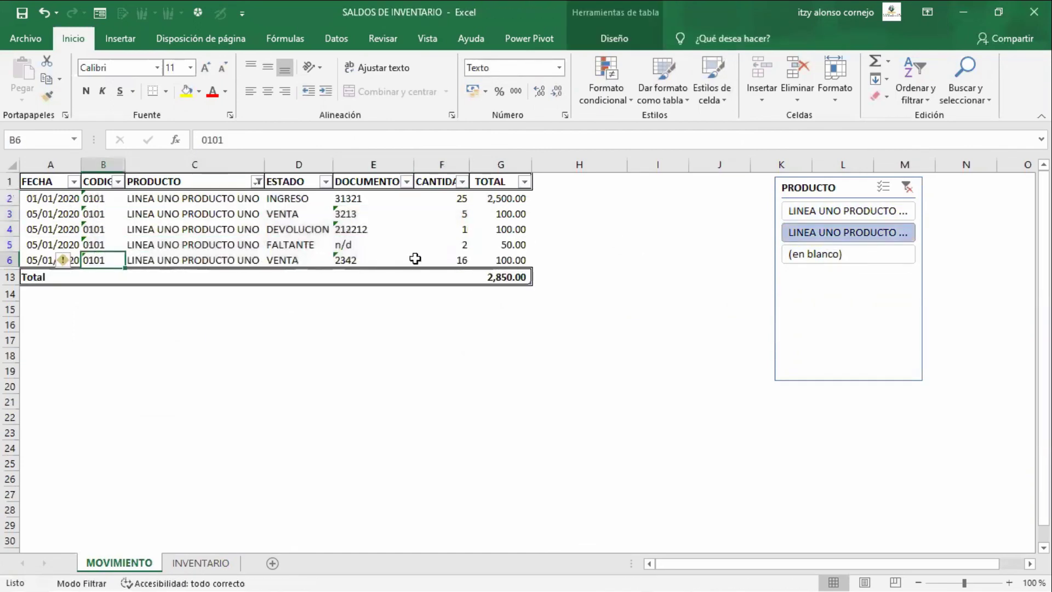
left_click(910, 189)
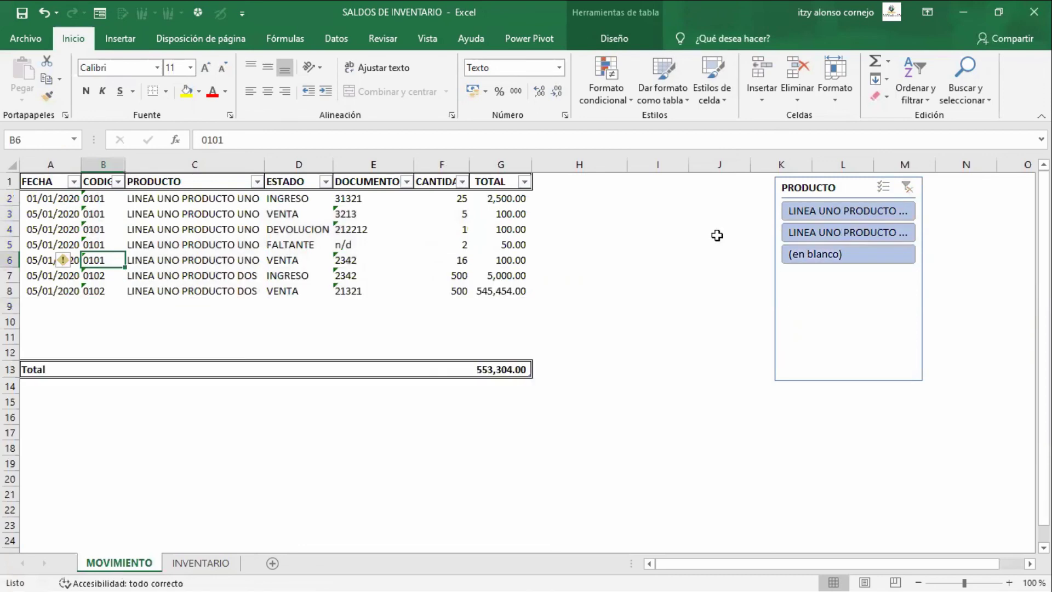
left_click(106, 296)
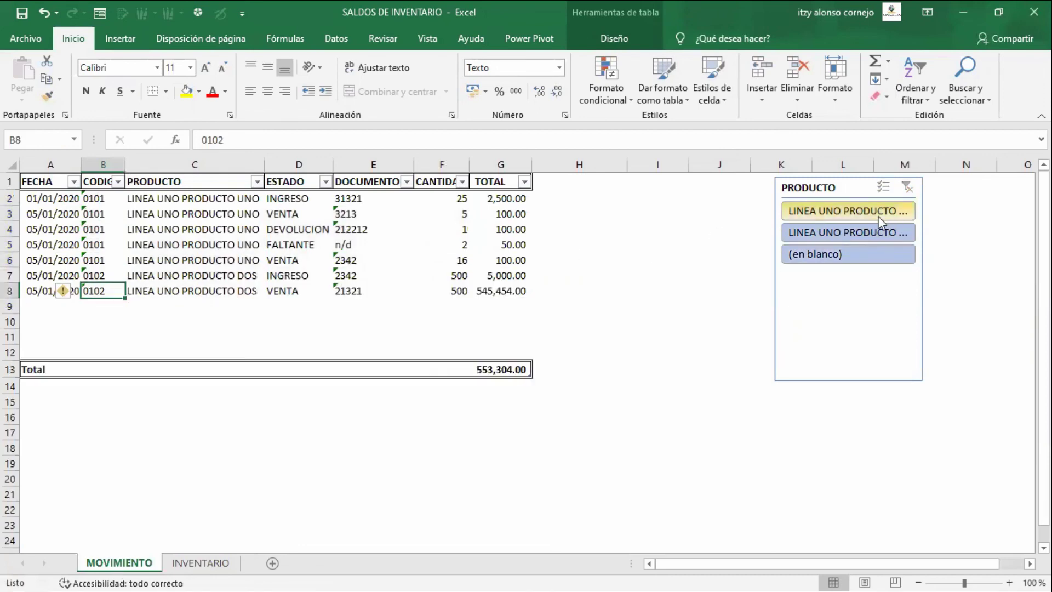
Filter the MOVIMIENTO table by LINEA UNO PRODUCTO UNO, switch the filter to LINEA UNO PRODUCTO DOS, and clear it
left_click(879, 236)
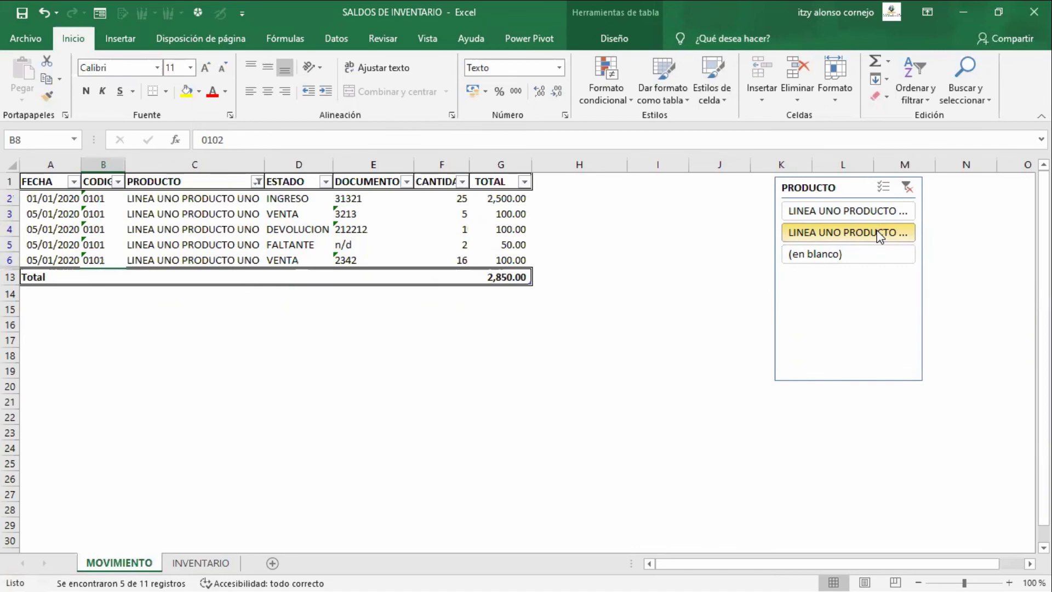
left_click(880, 235)
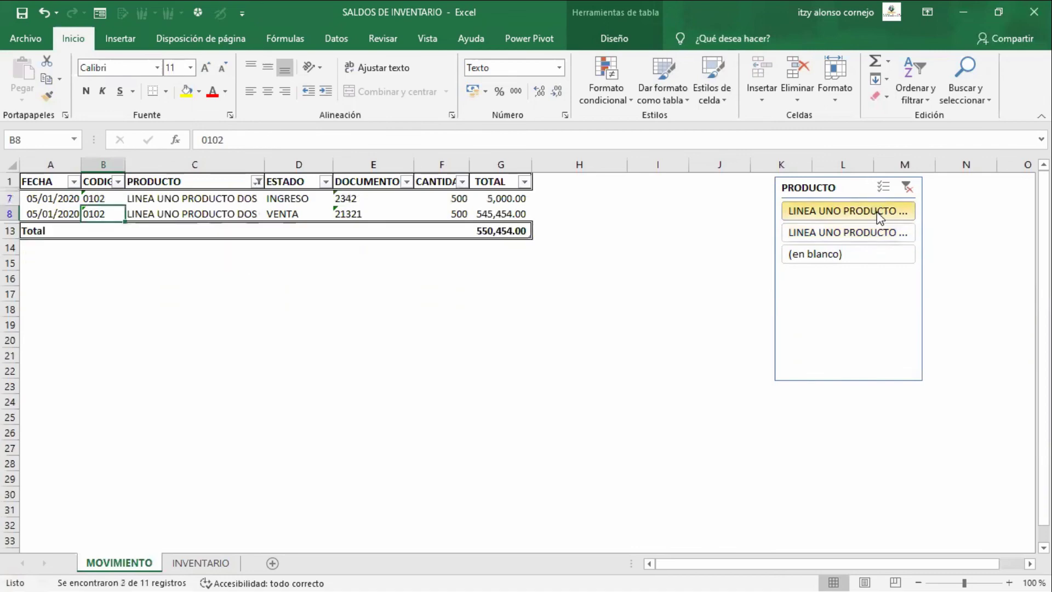
left_click(902, 190)
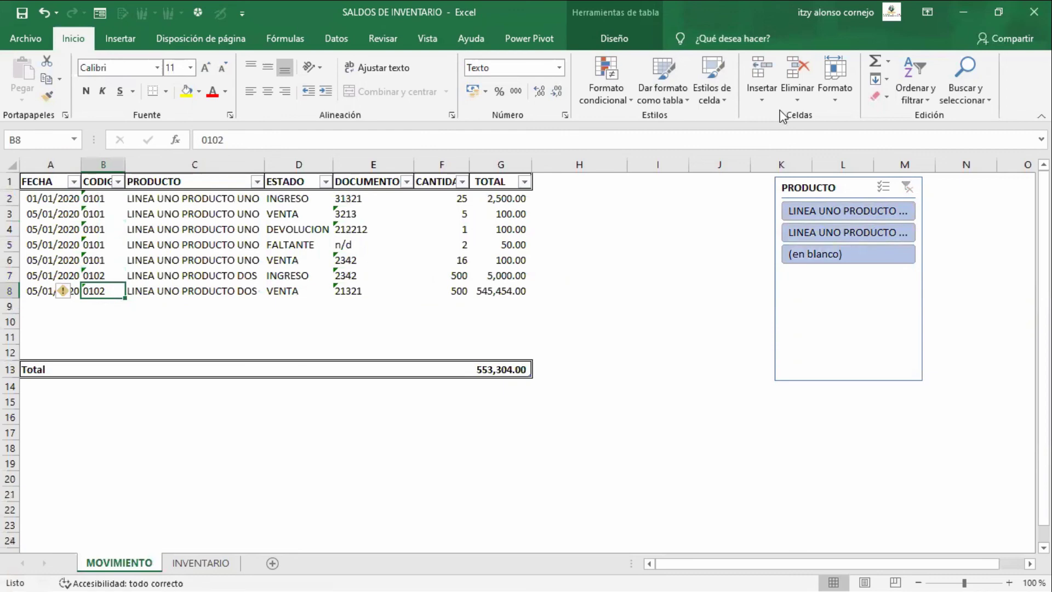
View the INVENTARIO sheet's table filtered by the observation PEDIR and by EXISTENCIA AGOTADA
key("ctrl+Page_Down")
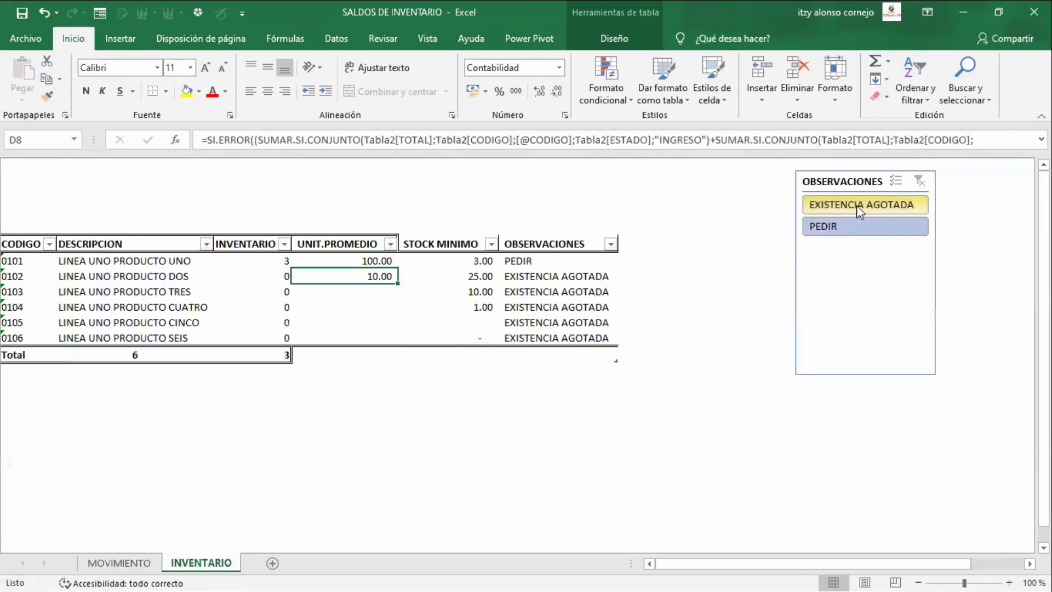
left_click(842, 227)
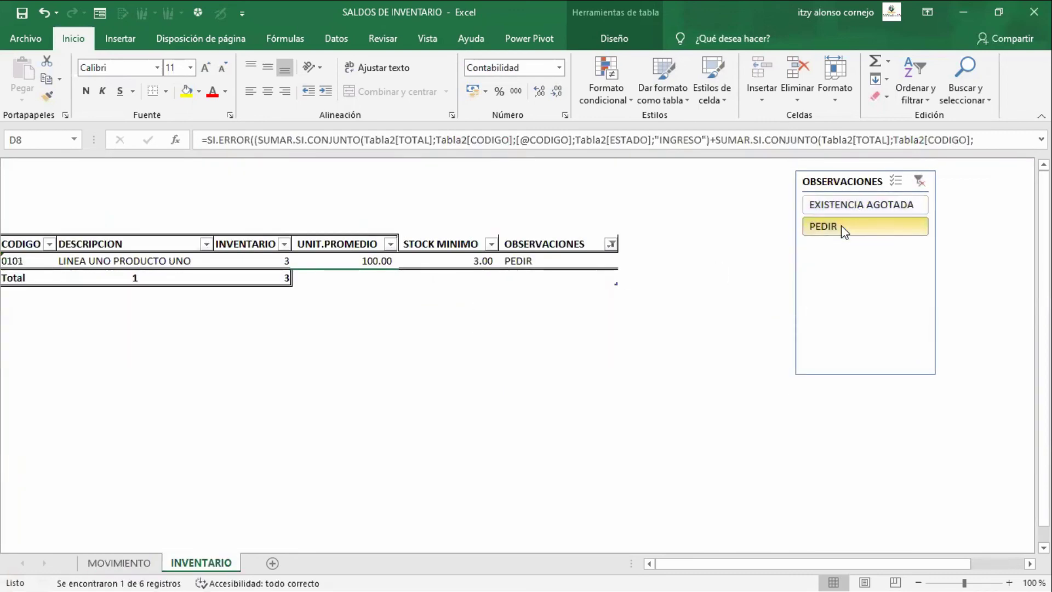
left_click(855, 206)
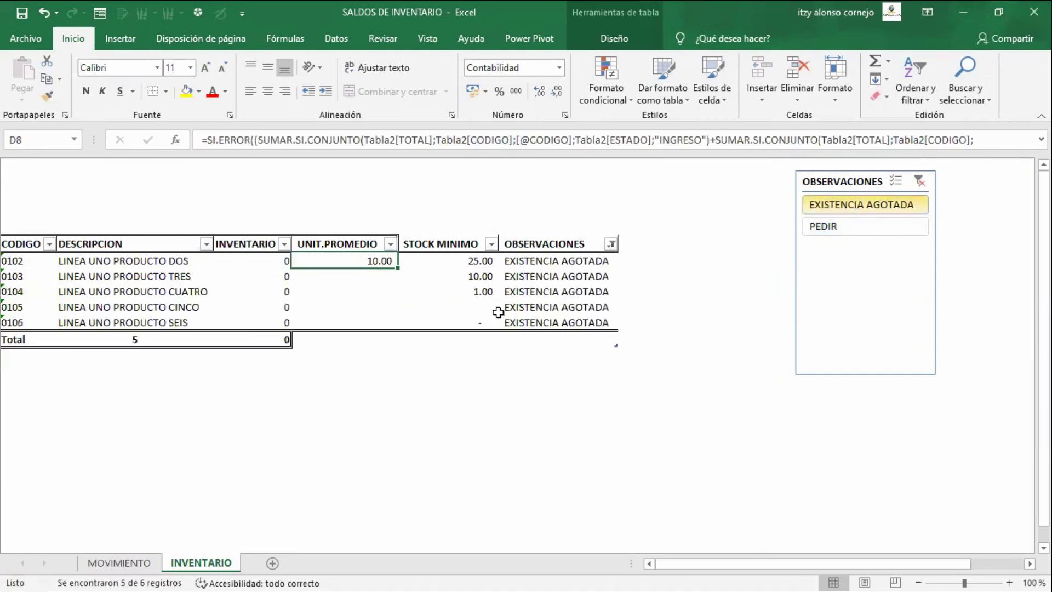